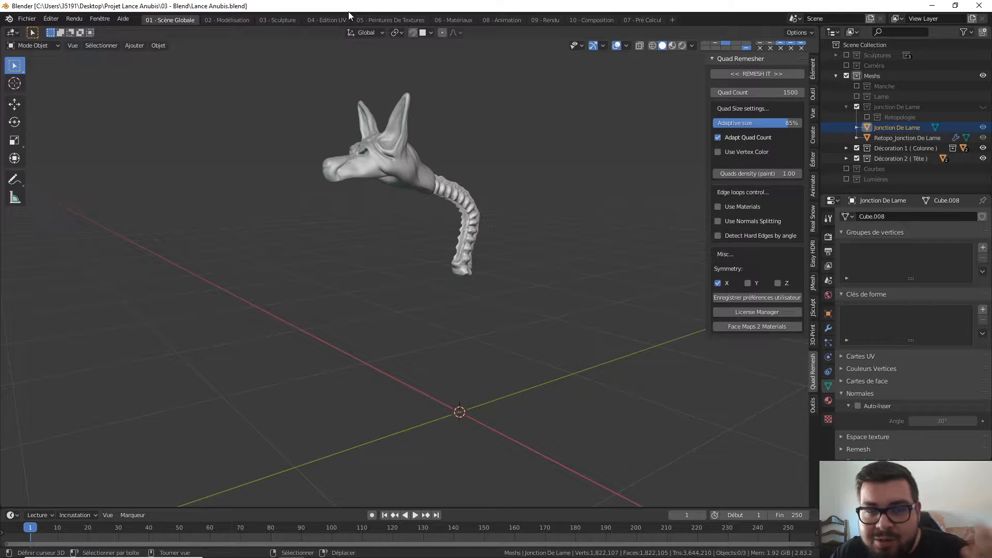
# Switch to the 04 - Edition UV workspace and hide the 3D view's sidebar
pyautogui.moveTo(425, 145); pyautogui.dragTo(449, 148, button='middle')
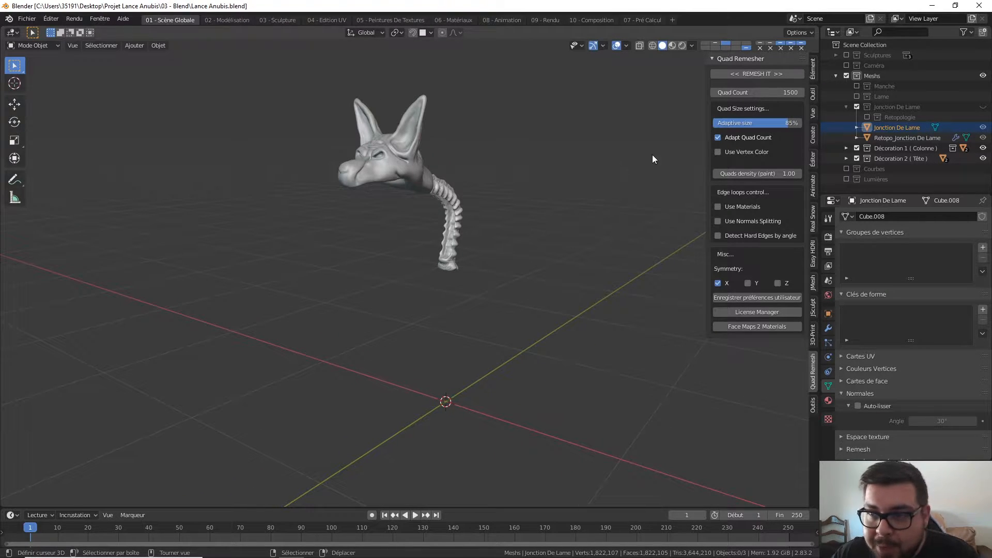
pyautogui.press('n')
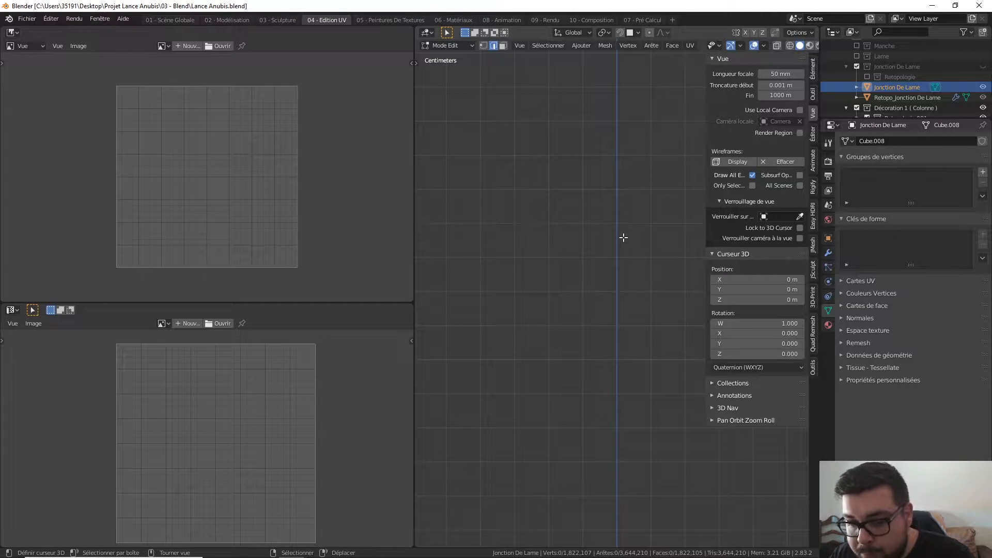
pyautogui.press('n')
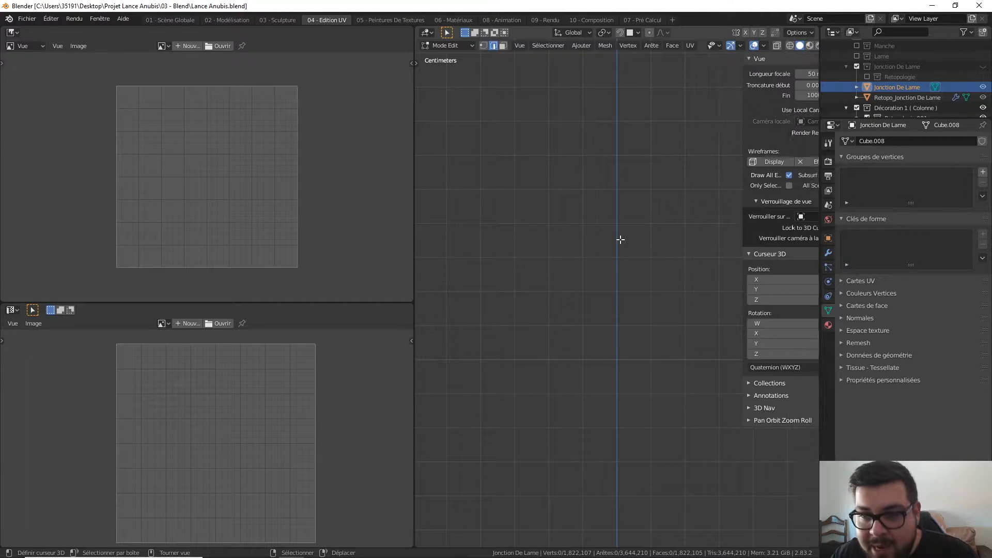
# Show the Jonction De Lame collection and exclude the Décoration 1 ( Colonne ) and Décoration 2 ( Tête ) collections
pyautogui.scroll(-6, 723, 248)
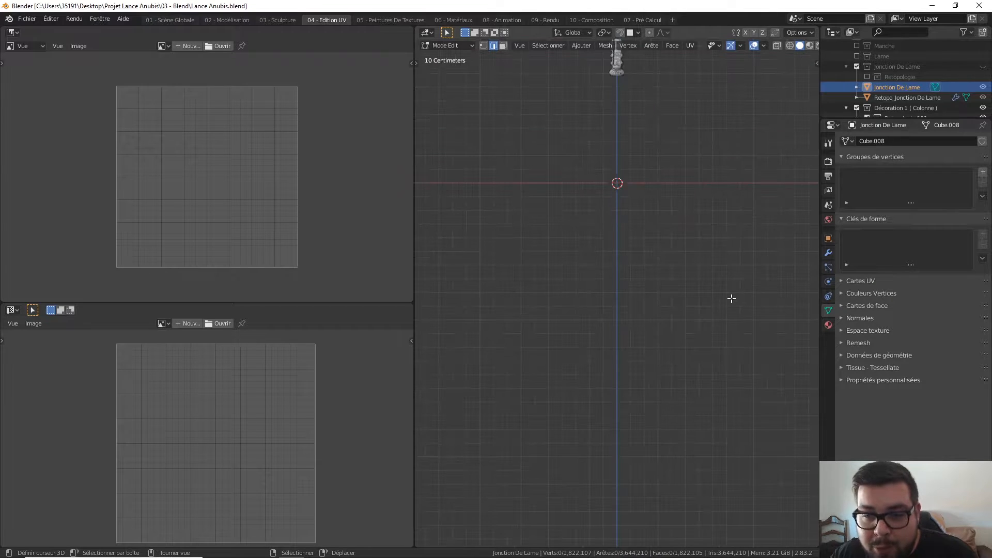
pyautogui.moveTo(663, 201); pyautogui.dragTo(633, 264, button='middle')
pyautogui.scroll(-6, 633, 264)
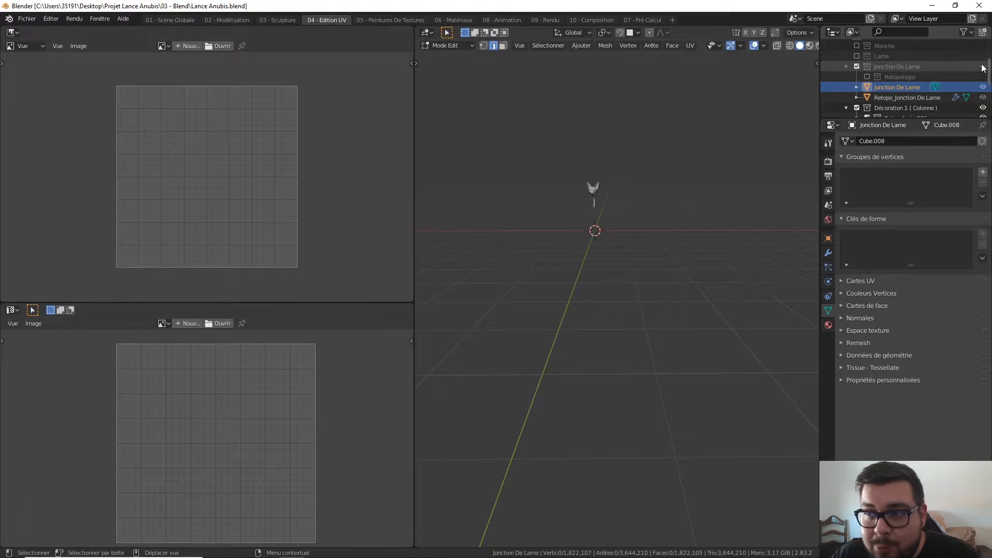
pyautogui.click(983, 66)
pyautogui.scroll(4, 901, 97)
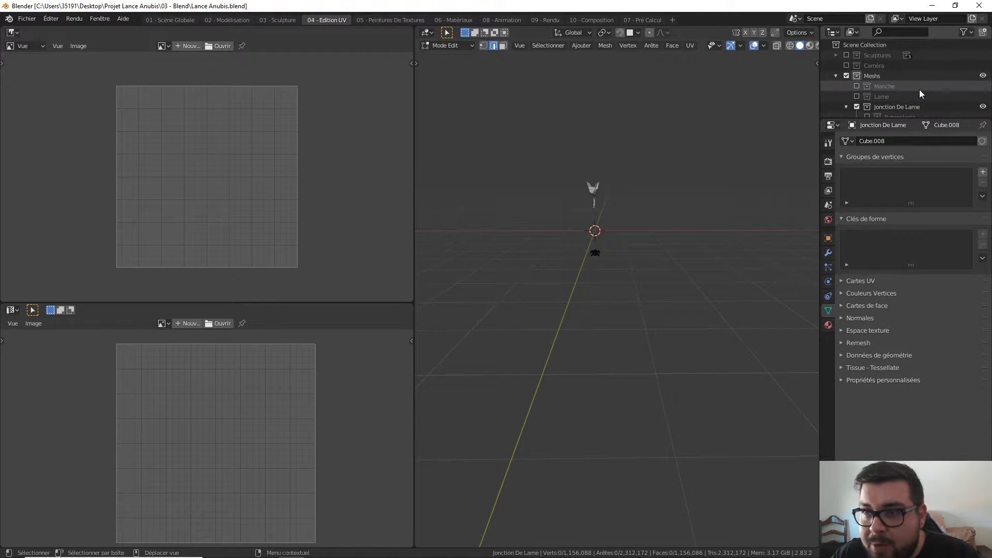
pyautogui.scroll(-4, 917, 92)
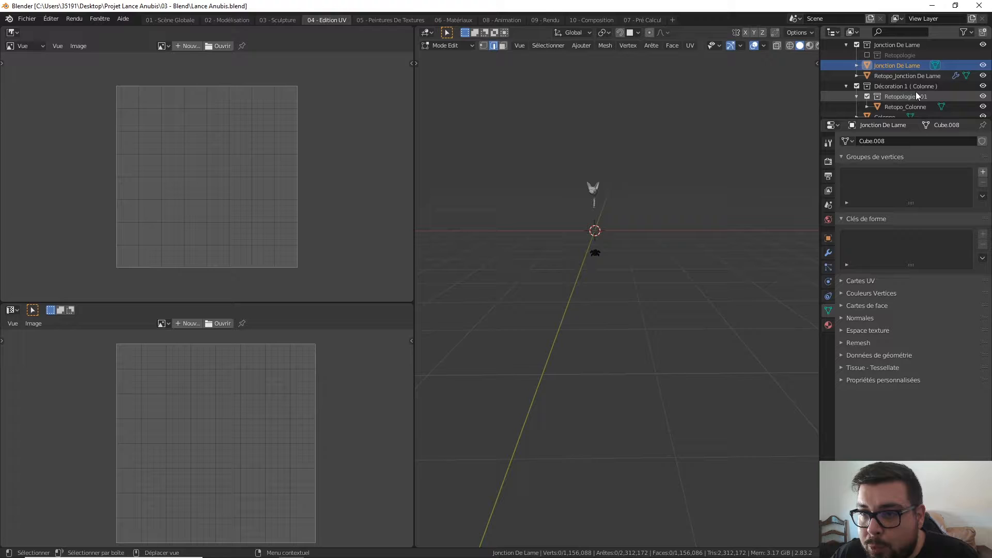
pyautogui.click(858, 86)
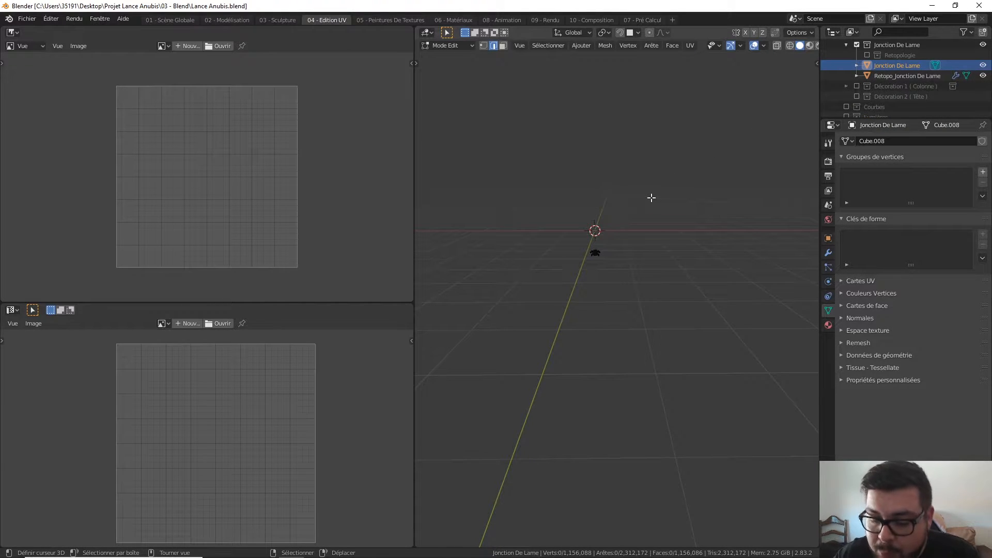
# Frame the whole Jonction De Lame high-poly mesh in the 3D view and hide that object
pyautogui.press('a')
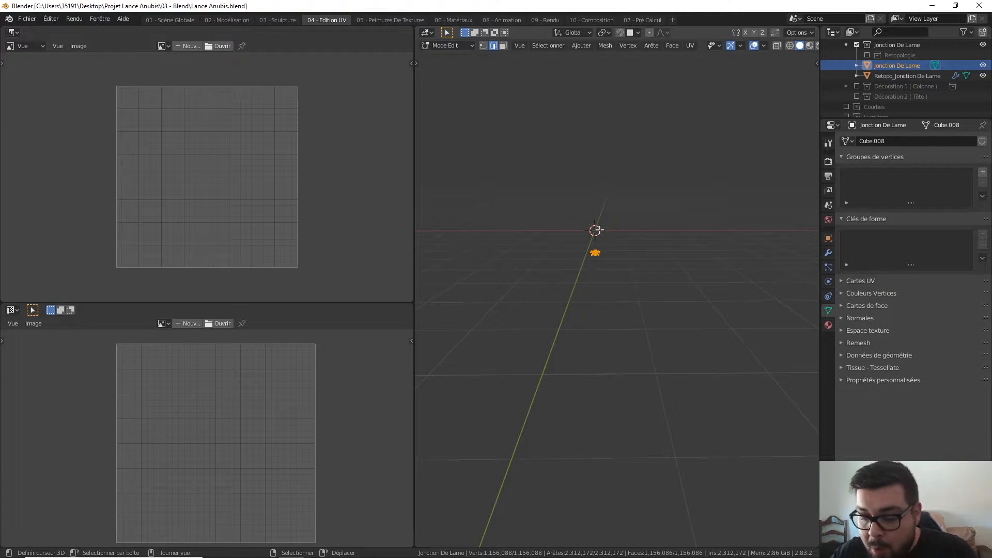
pyautogui.press('KP_Decimal')
pyautogui.moveTo(634, 267); pyautogui.dragTo(645, 243, button='middle')
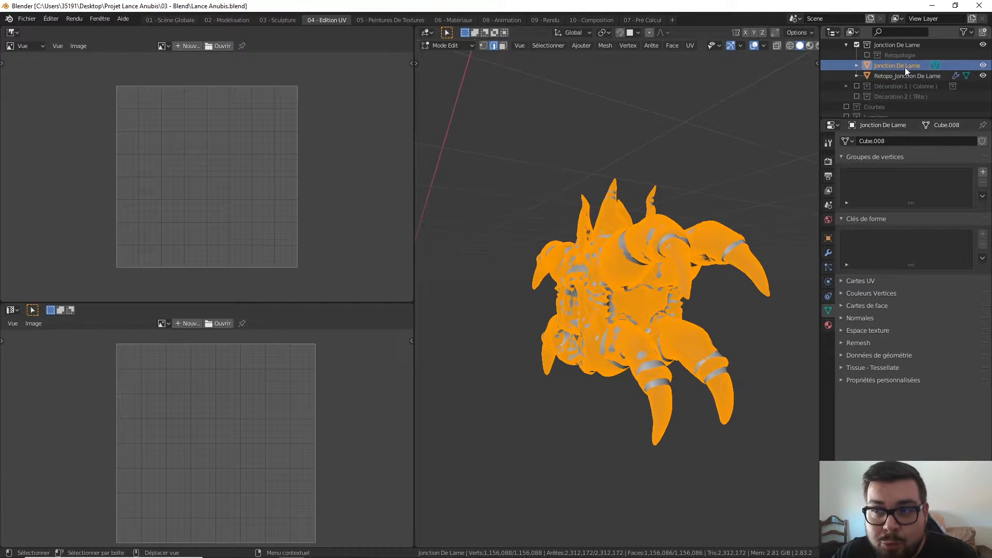
pyautogui.click(983, 65)
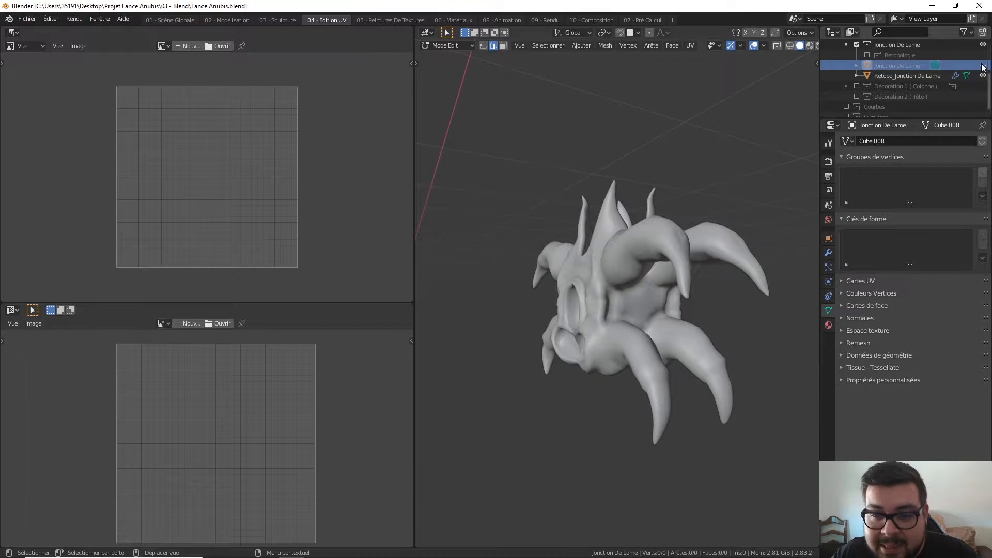
# Put Retopo_Jonction De Lame in Edit Mode, deselect all its geometry and examine its wireframe around the claws
pyautogui.click(906, 76)
pyautogui.press('a')
pyautogui.click(684, 147)
pyautogui.press('a')
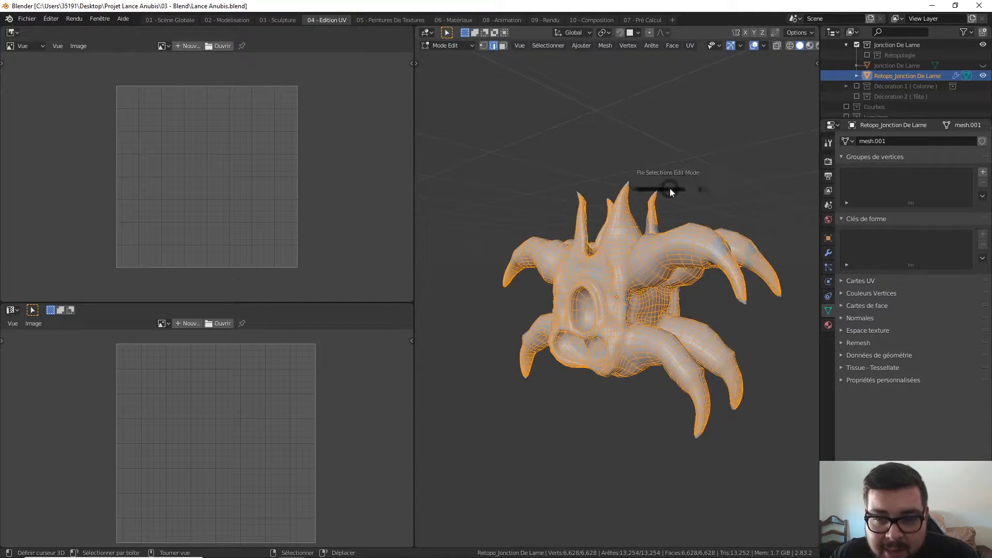
pyautogui.click(677, 140)
pyautogui.moveTo(675, 168); pyautogui.dragTo(590, 197, button='middle')
pyautogui.scroll(4, 669, 188)
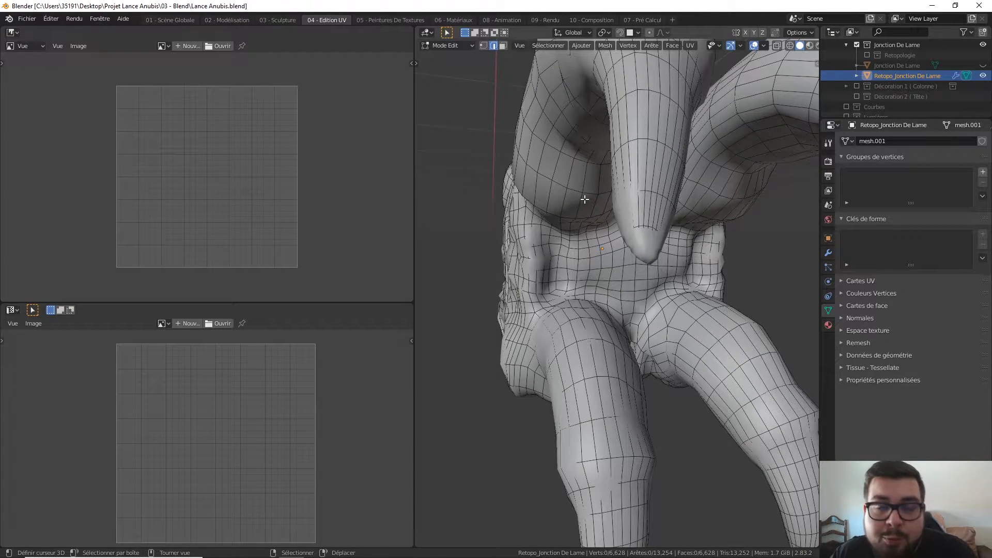
pyautogui.scroll(-5, 585, 196)
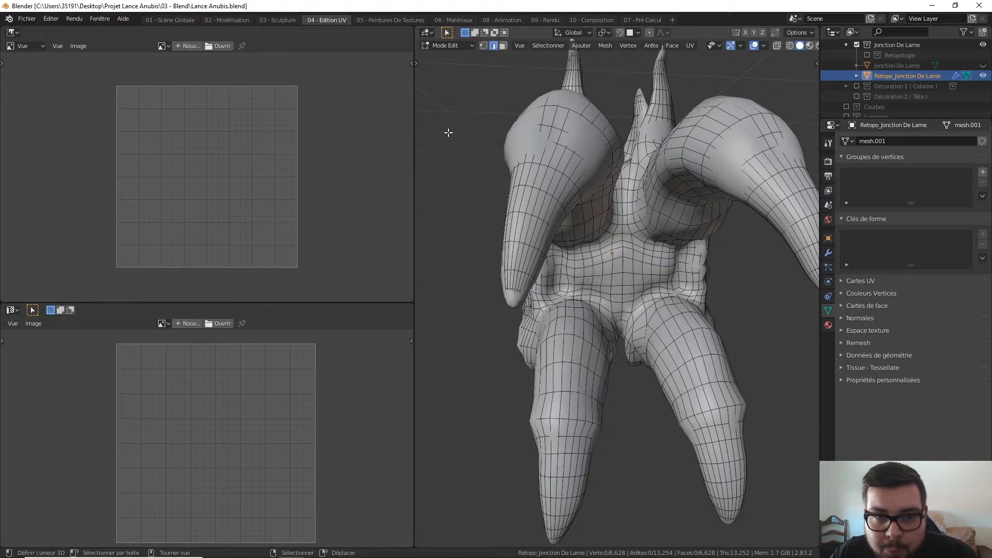
pyautogui.scroll(-2, 527, 208)
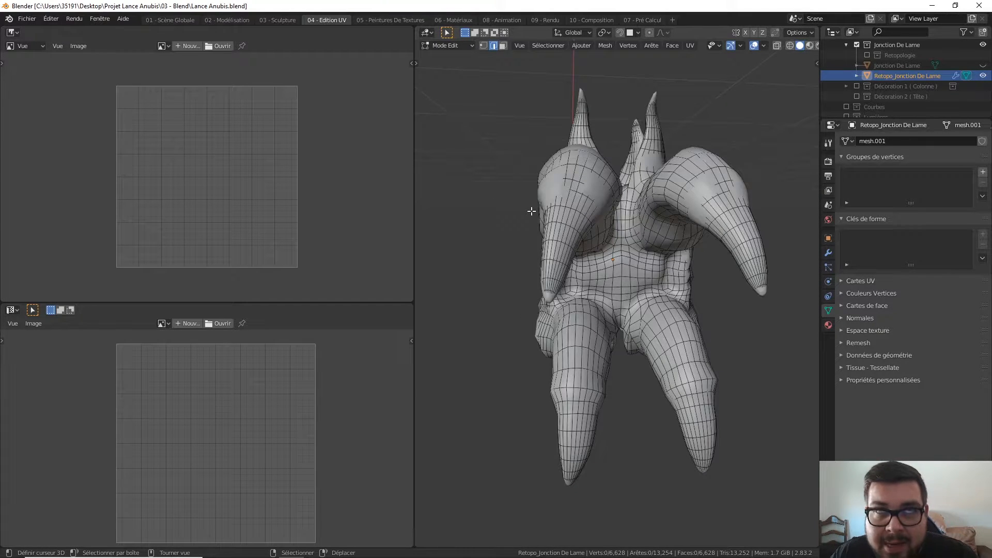
pyautogui.scroll(-1, 376, 177)
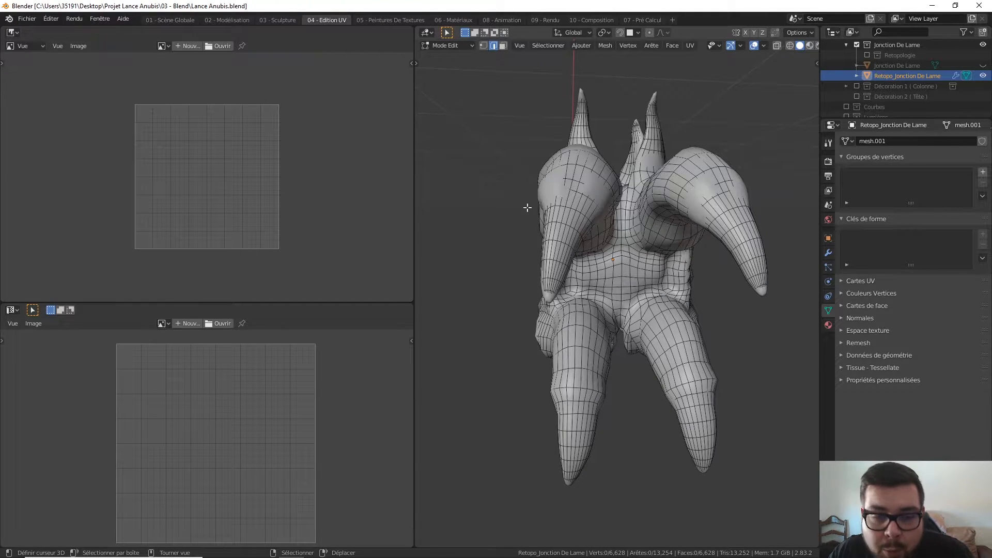
# Create a new image named T_UV_Grid in the image editor, with Grille UV as its generated type
pyautogui.click(179, 325)
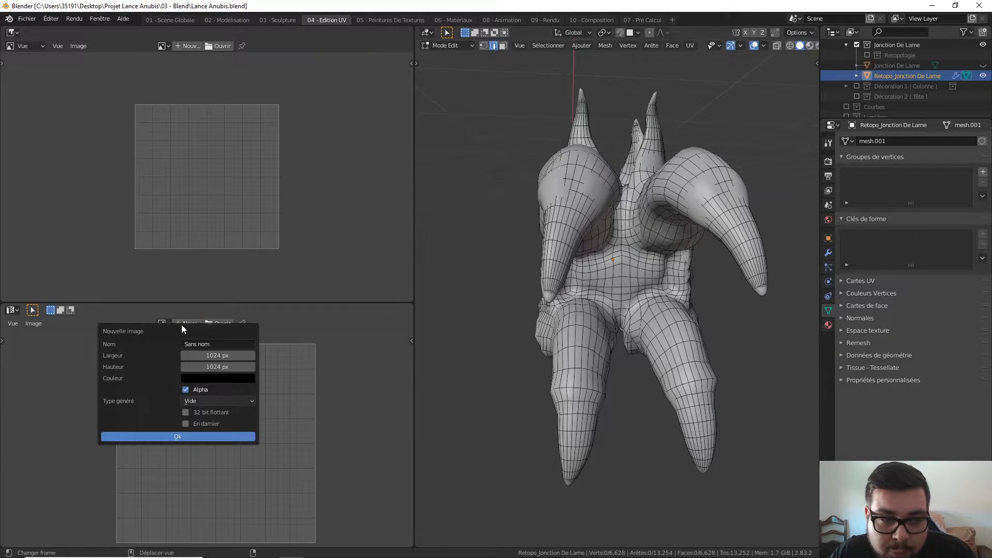
pyautogui.click(213, 337)
pyautogui.write('T_UV')
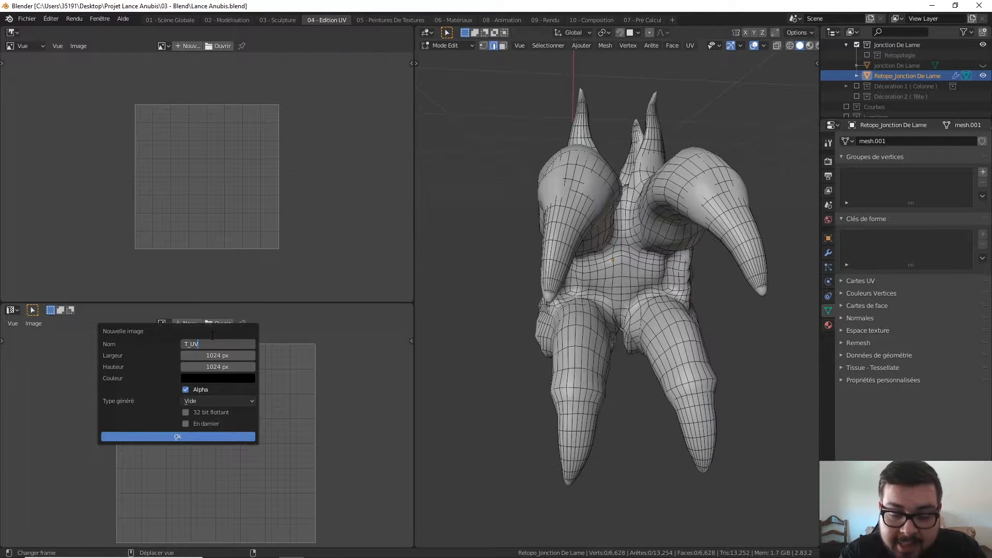
pyautogui.write('_Grid')
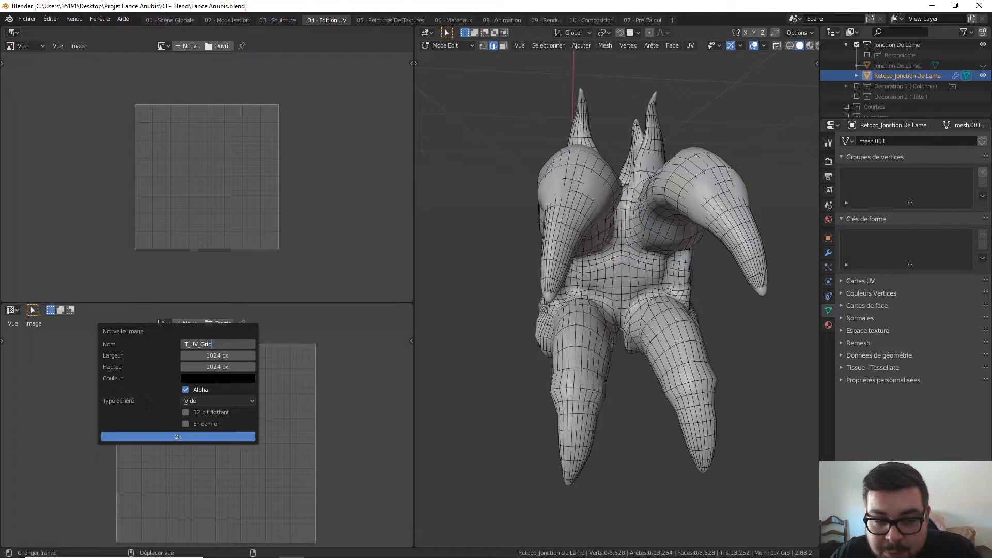
pyautogui.press('Return')
pyautogui.click(221, 404)
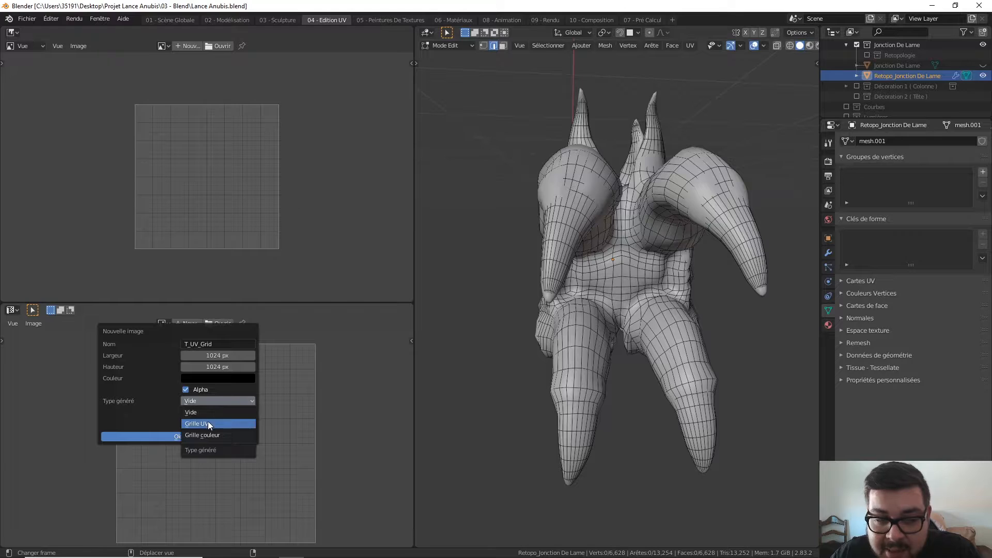
pyautogui.click(208, 424)
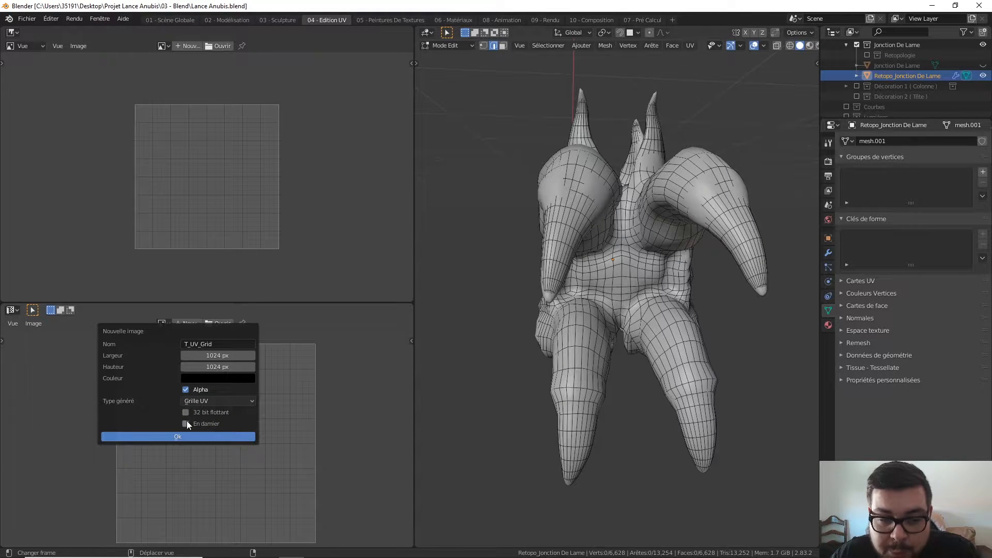
pyautogui.click(191, 437)
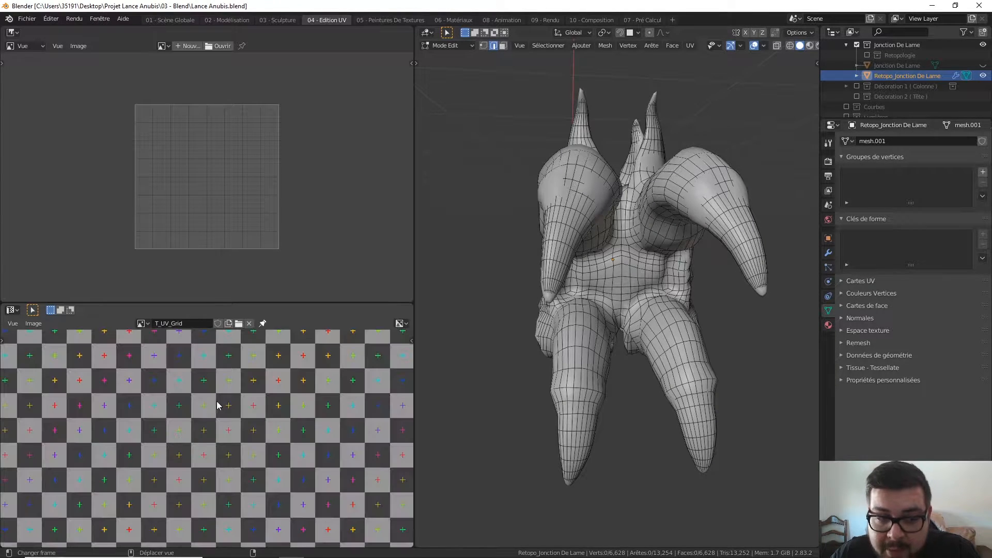
# Examine the checker pattern of the T_UV_Grid image up close and as a whole
pyautogui.scroll(-2, 234, 405)
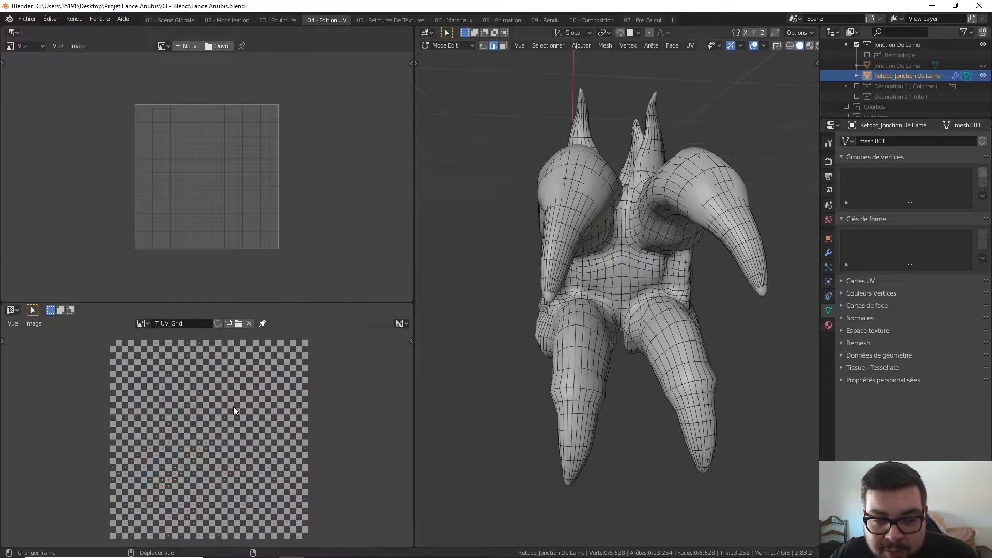
pyautogui.scroll(-1, 228, 412)
pyautogui.scroll(6, 228, 410)
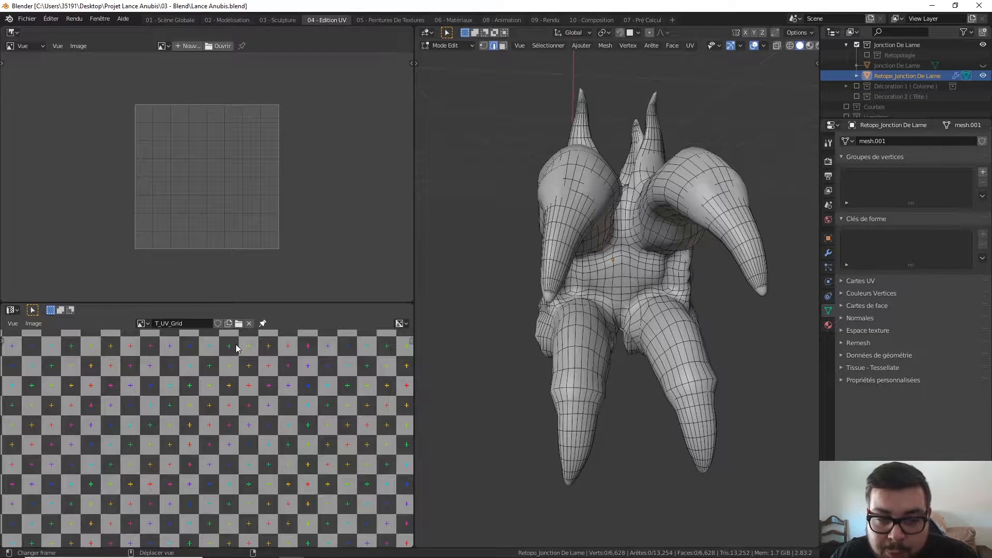
pyautogui.scroll(-2, 303, 361)
pyautogui.scroll(-2, 296, 390)
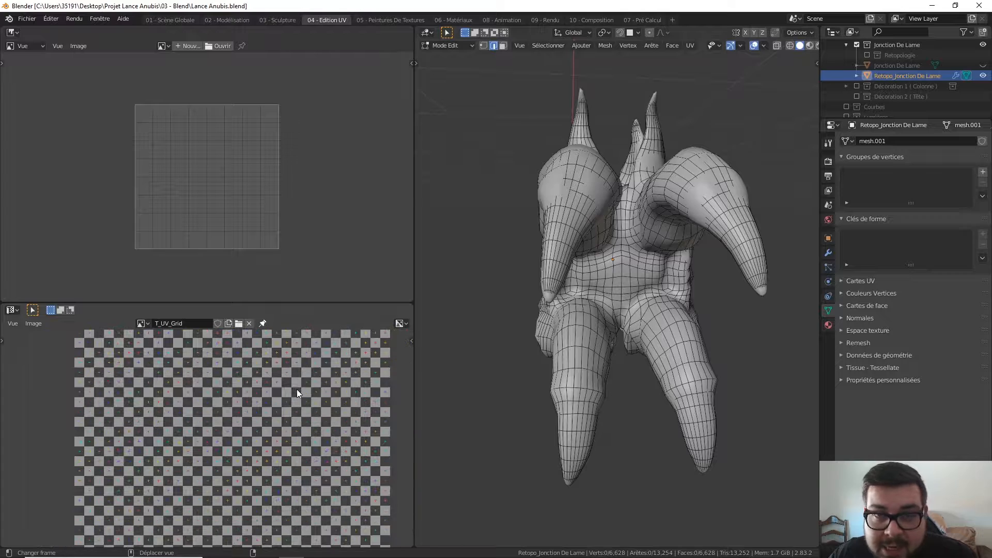
pyautogui.scroll(-1, 253, 398)
pyautogui.moveTo(255, 381); pyautogui.dragTo(252, 375, button='middle')
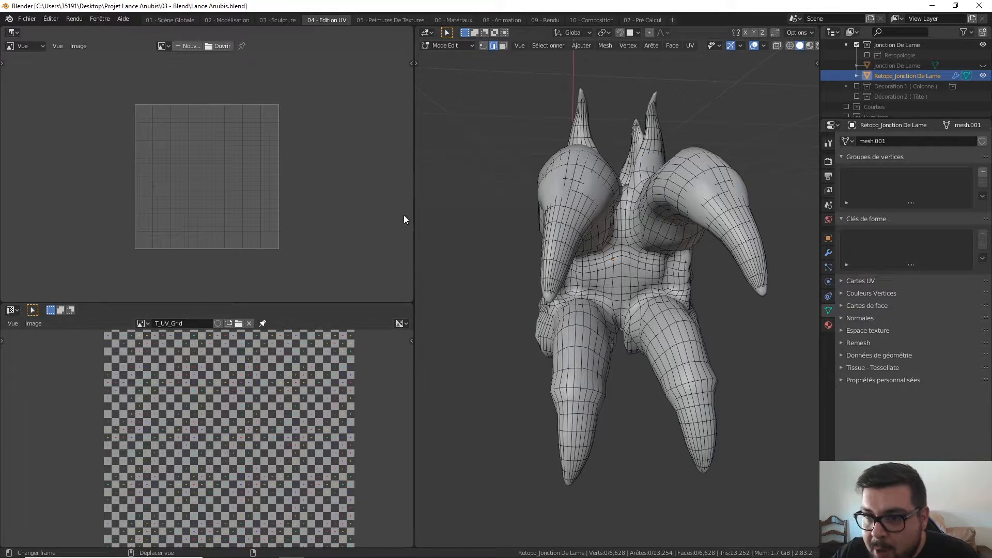
# Add a new material to Retopo_Jonction De Lame and name it Jonction Lame
pyautogui.click(828, 326)
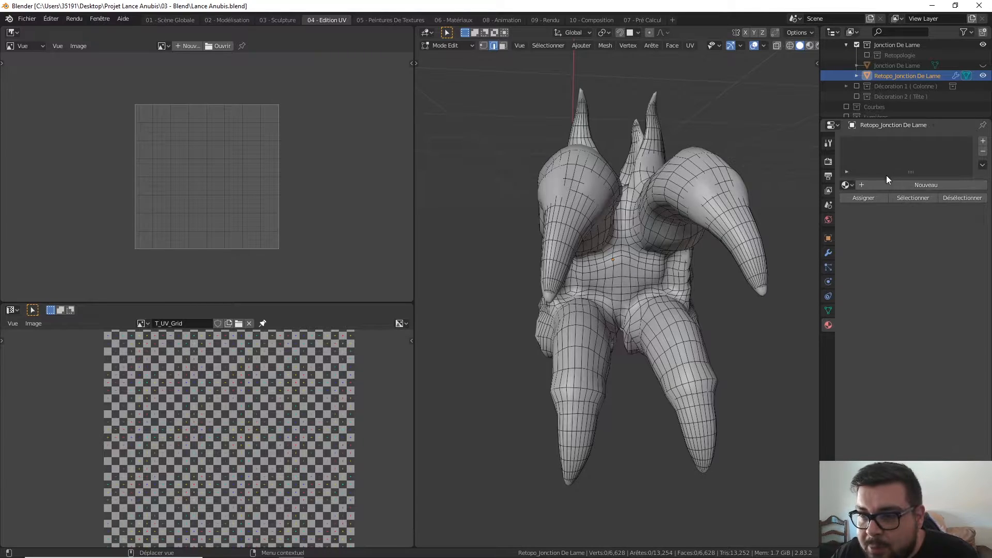
pyautogui.click(920, 184)
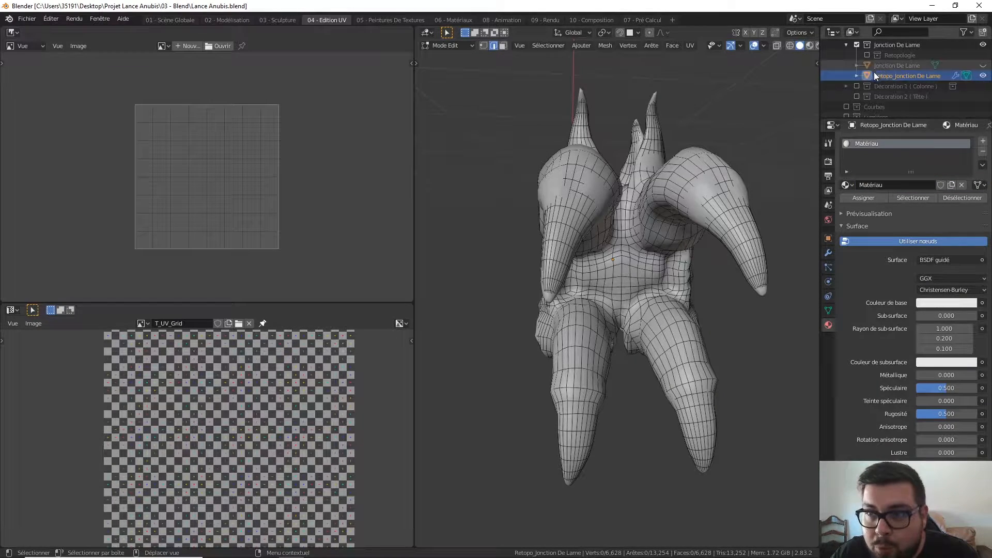
pyautogui.click(895, 184)
pyautogui.write('Jo')
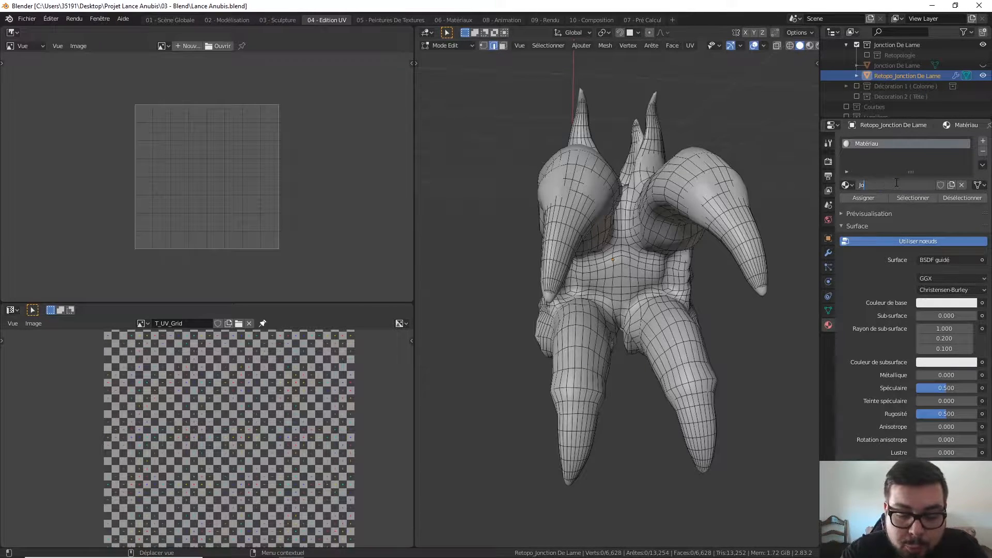
pyautogui.write('nction Lame')
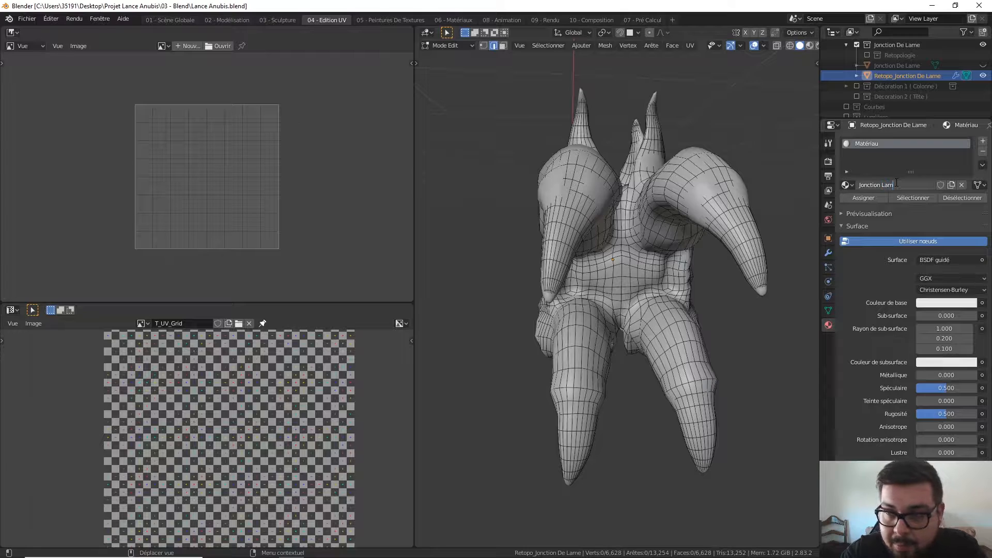
pyautogui.press('Return')
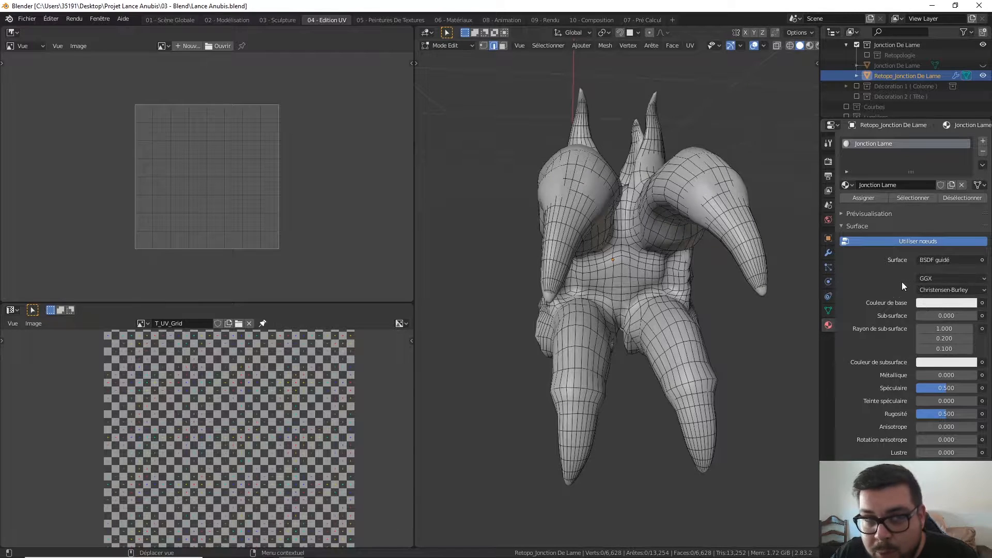
# Connect an image texture (Texture image) to the base colour of the Jonction Lame material
pyautogui.click(983, 304)
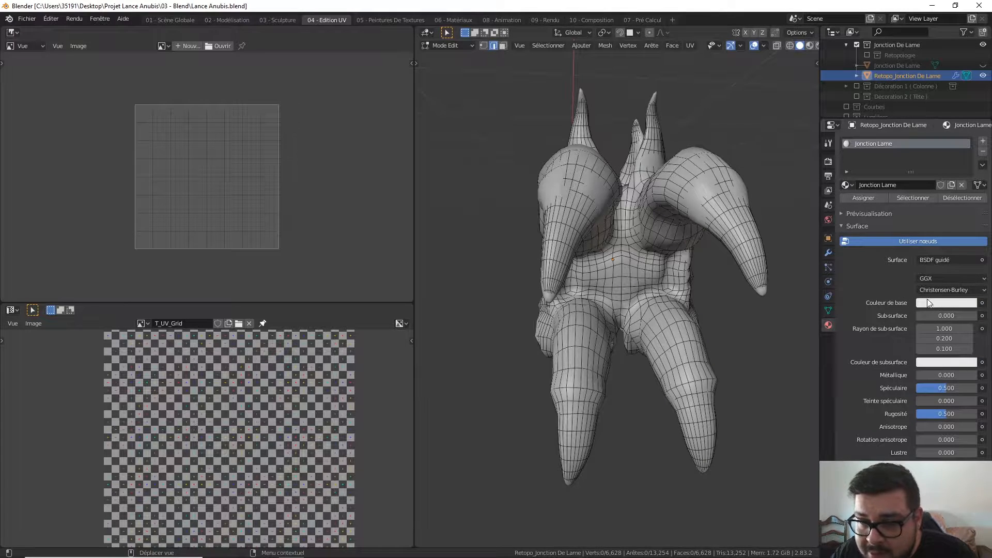
pyautogui.click(983, 303)
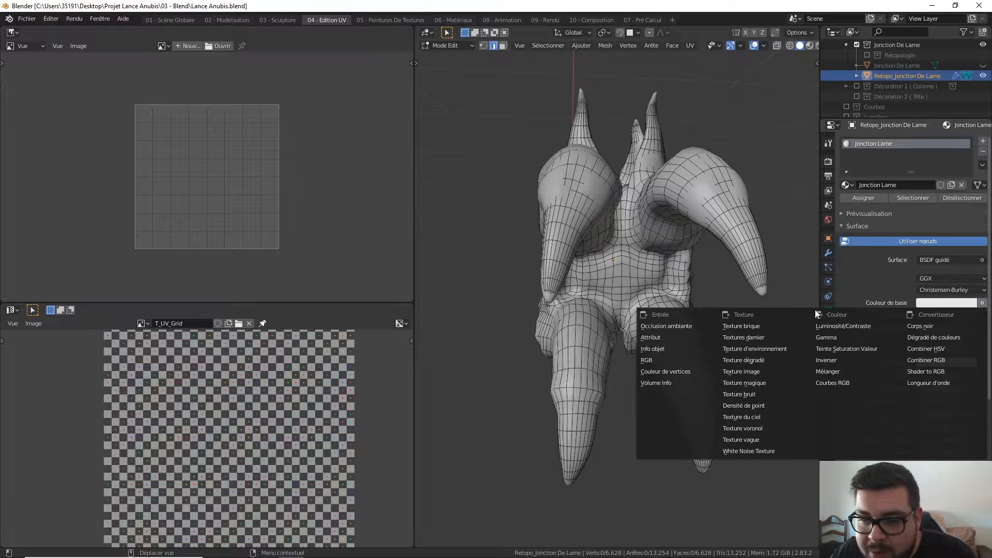
pyautogui.click(745, 372)
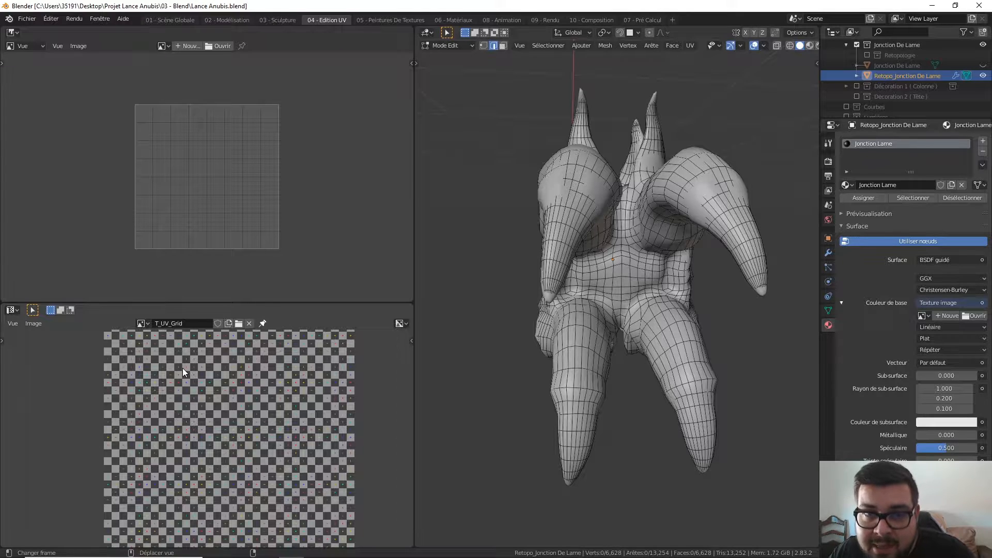
pyautogui.scroll(-2, 187, 365)
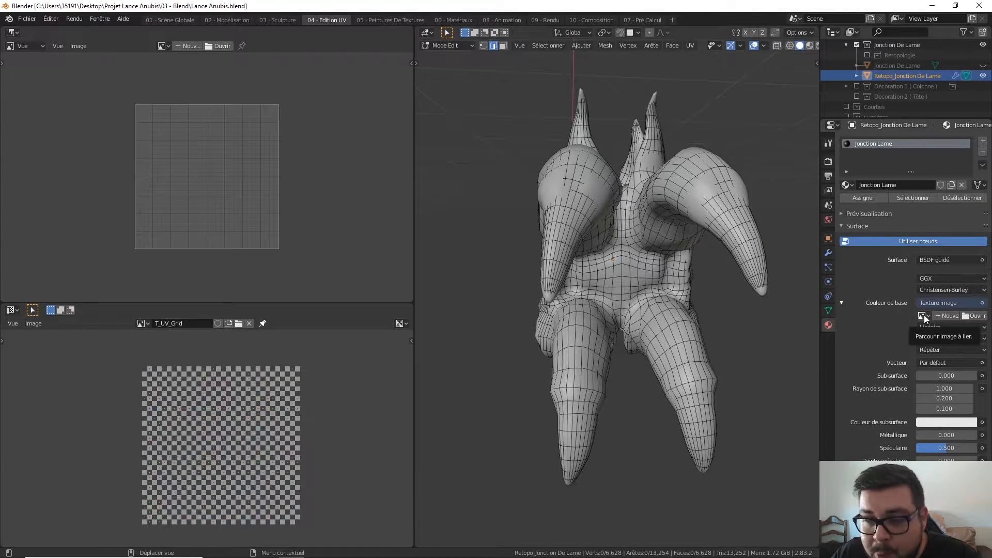
# Assign the T_UV_Grid image to the base colour texture and display the mesh in material preview shading
pyautogui.click(923, 316)
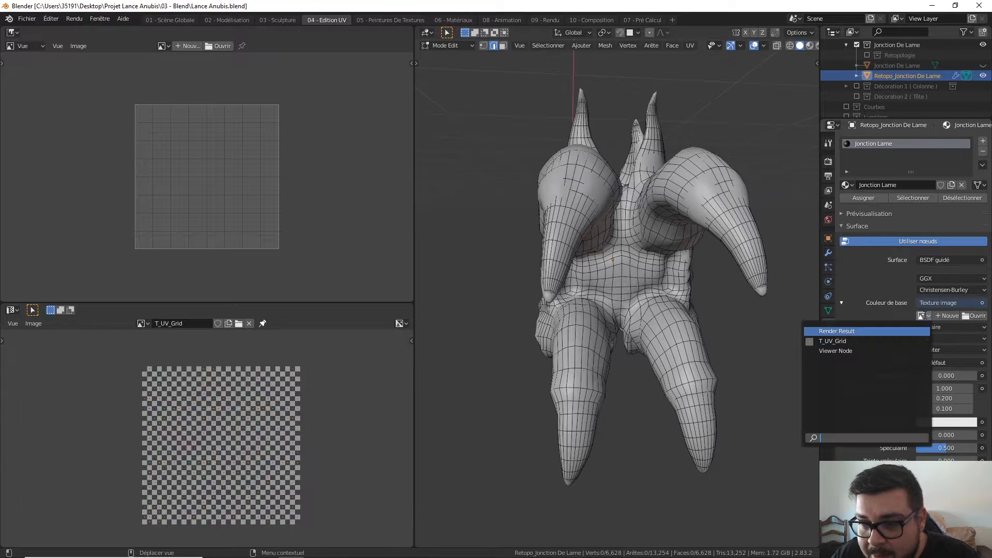
pyautogui.click(838, 341)
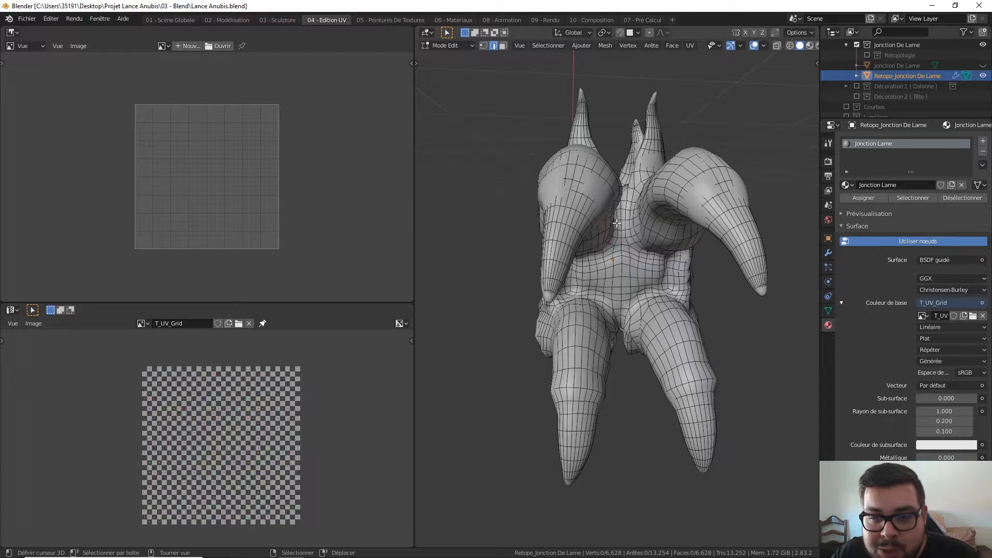
pyautogui.moveTo(617, 242); pyautogui.dragTo(717, 193, button='middle')
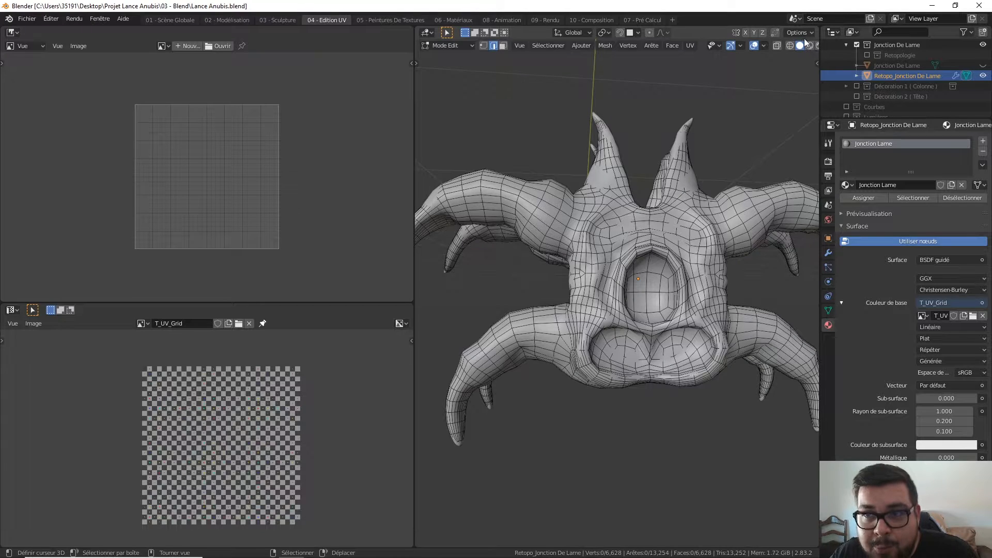
pyautogui.scroll(-3, 798, 47)
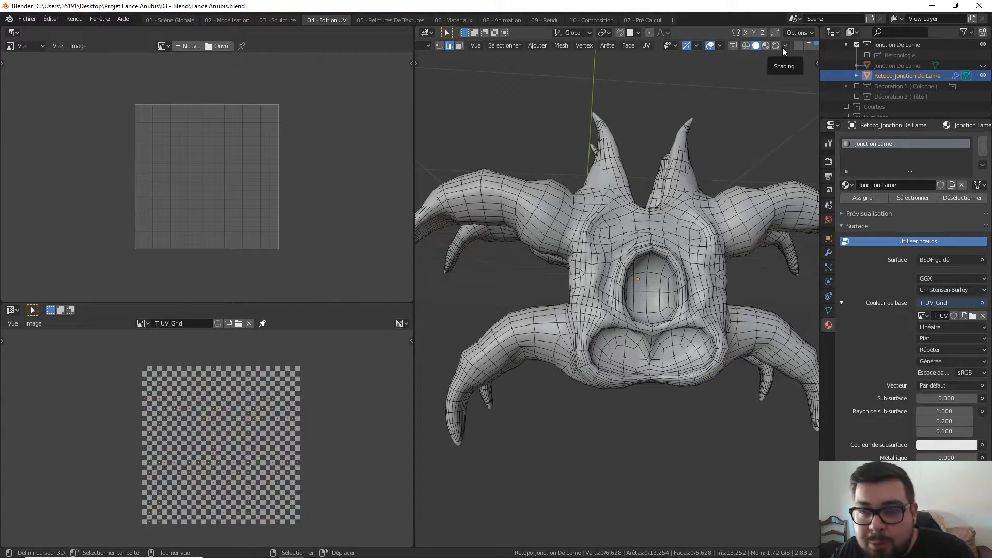
pyautogui.click(766, 46)
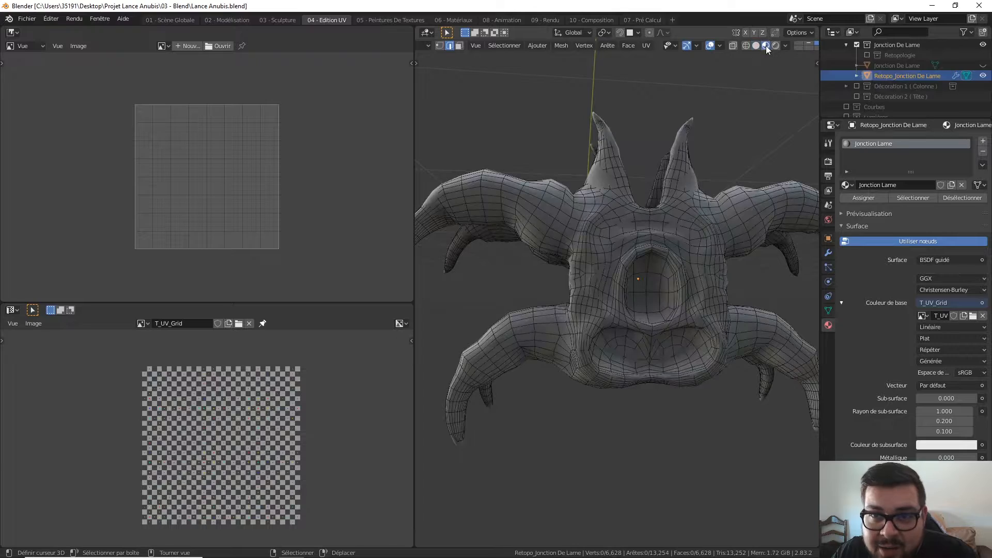
pyautogui.moveTo(634, 219); pyautogui.dragTo(696, 240, button='middle')
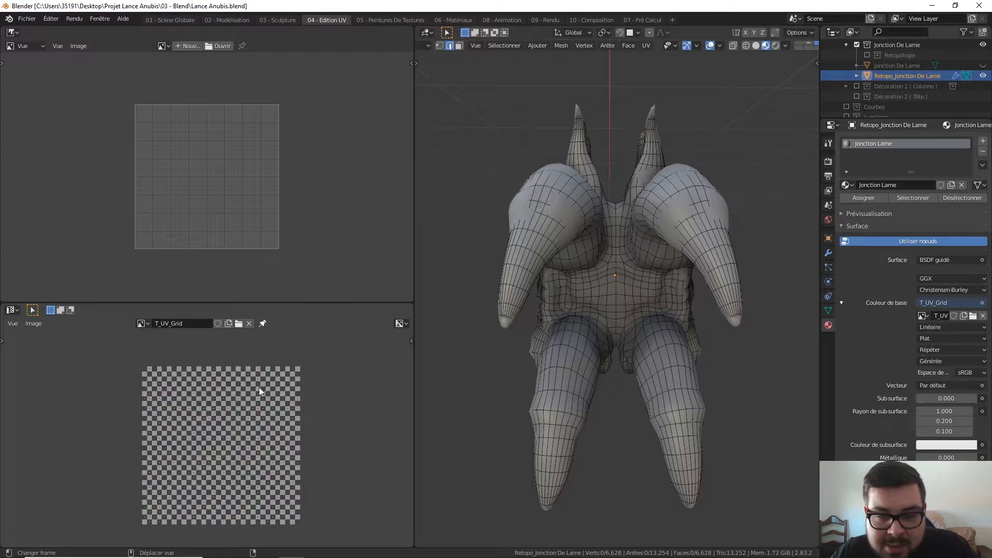
# Unwrap the entire Retopo_Jonction De Lame mesh with Déplier and check the texture on it in Object Mode
pyautogui.press('a')
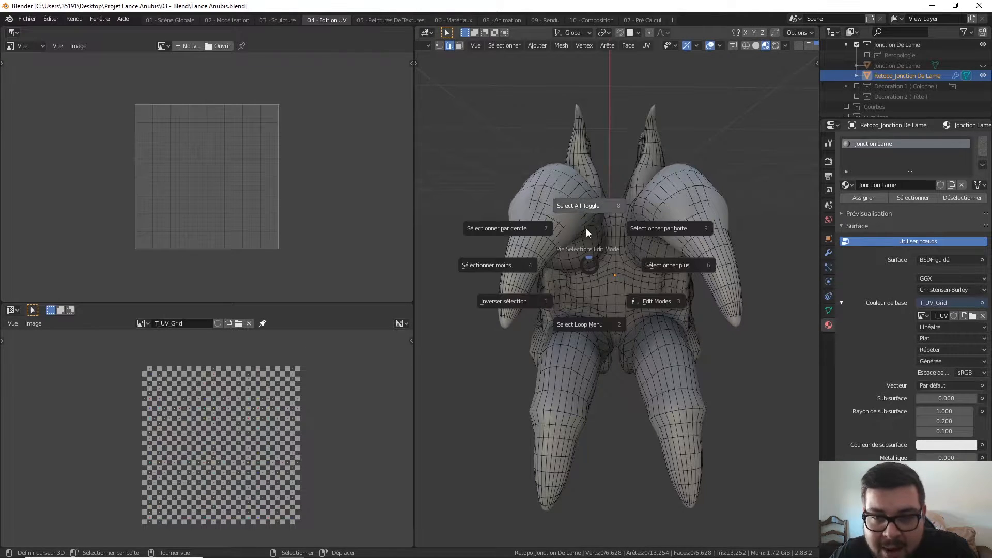
pyautogui.click(586, 215)
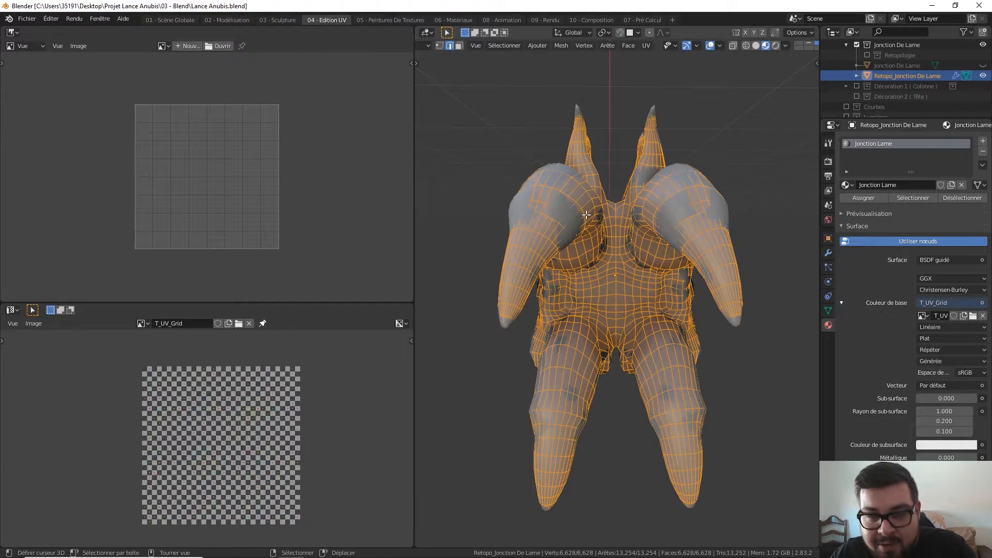
pyautogui.press('u')
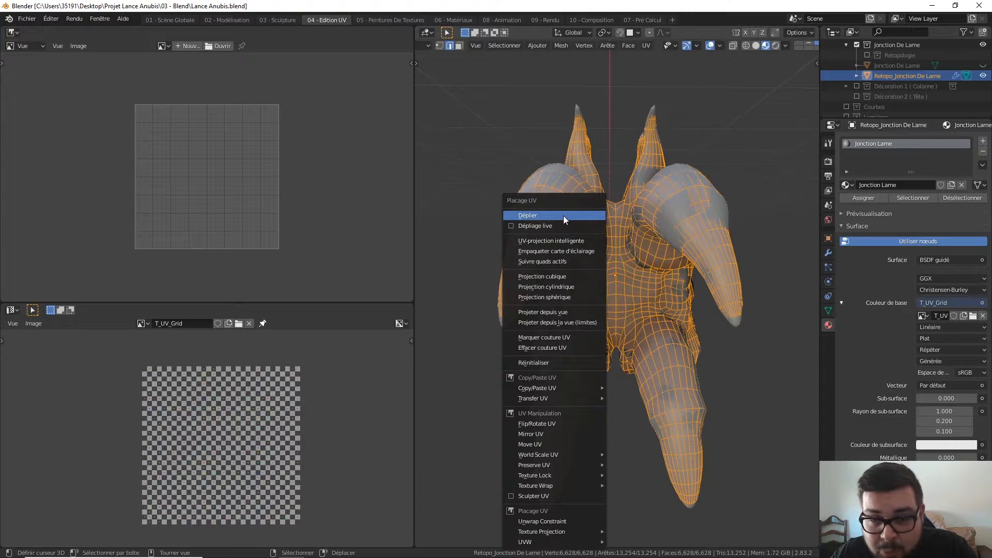
pyautogui.click(564, 216)
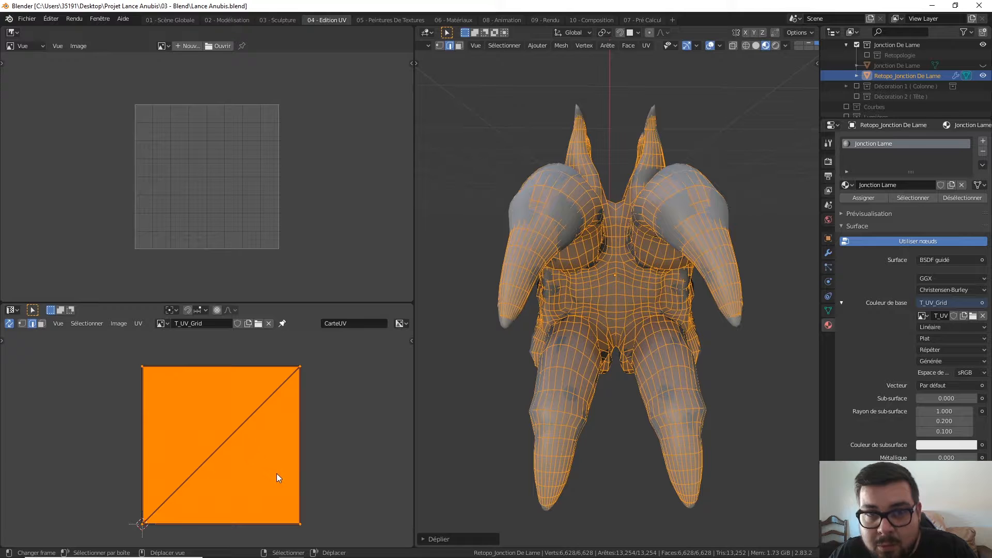
pyautogui.press('Tab')
pyautogui.moveTo(640, 290); pyautogui.dragTo(729, 283, button='middle')
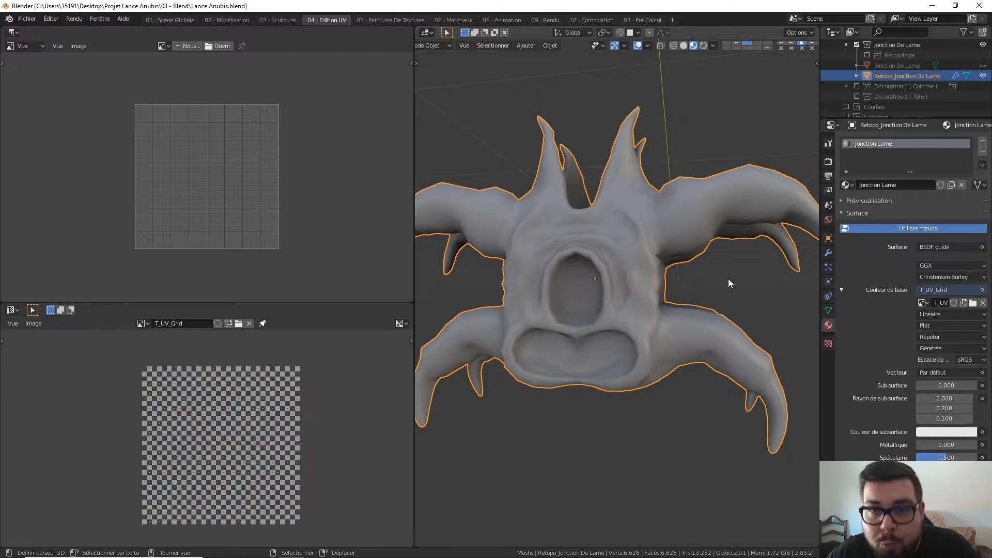
# In Edit Mode, mark the central edge loop that divides the body into two halves as a UV seam
pyautogui.press('Tab')
pyautogui.moveTo(728, 278); pyautogui.dragTo(506, 307, button='middle')
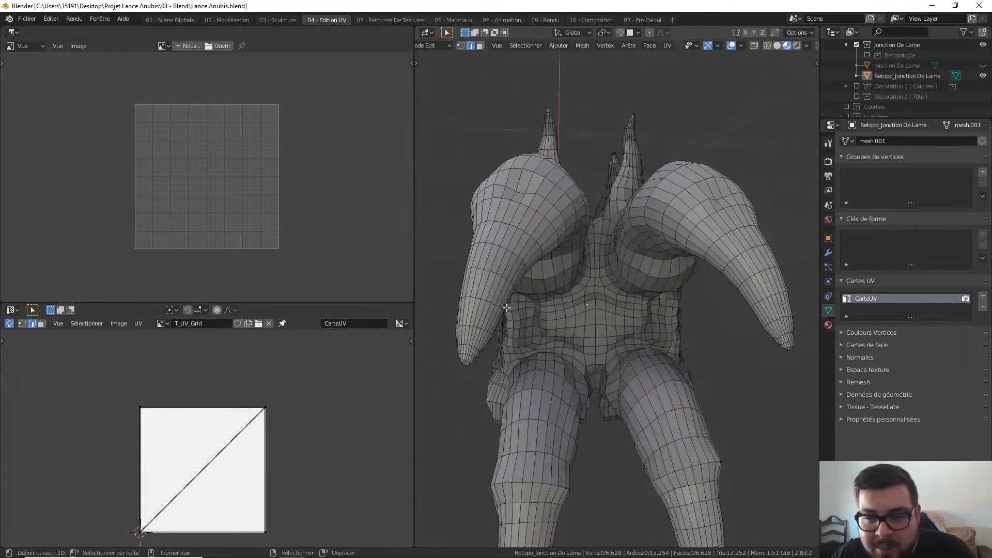
pyautogui.keyDown('alt'); pyautogui.click(596, 316); pyautogui.keyUp('alt')
pyautogui.moveTo(596, 316); pyautogui.dragTo(542, 340, button='middle')
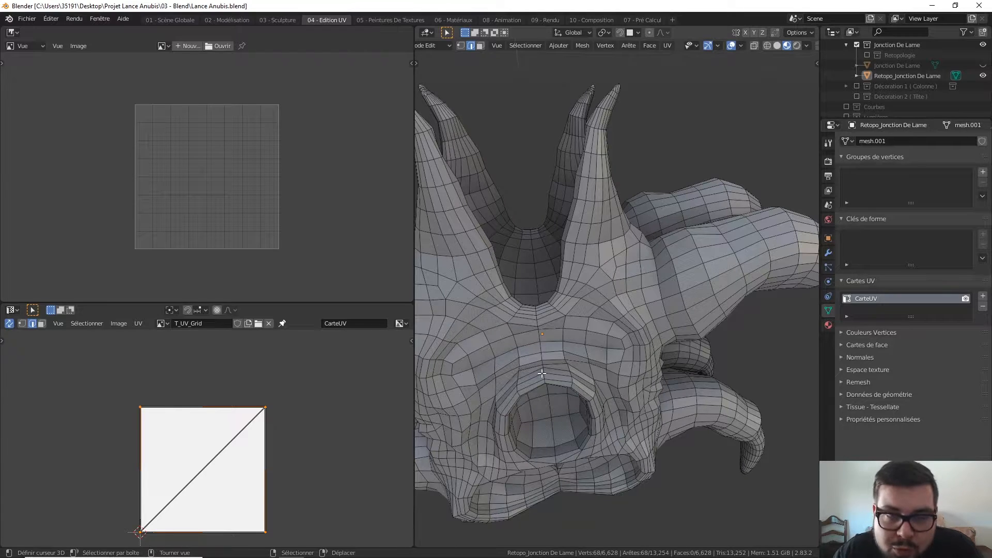
pyautogui.moveTo(603, 318); pyautogui.dragTo(638, 346, button='middle')
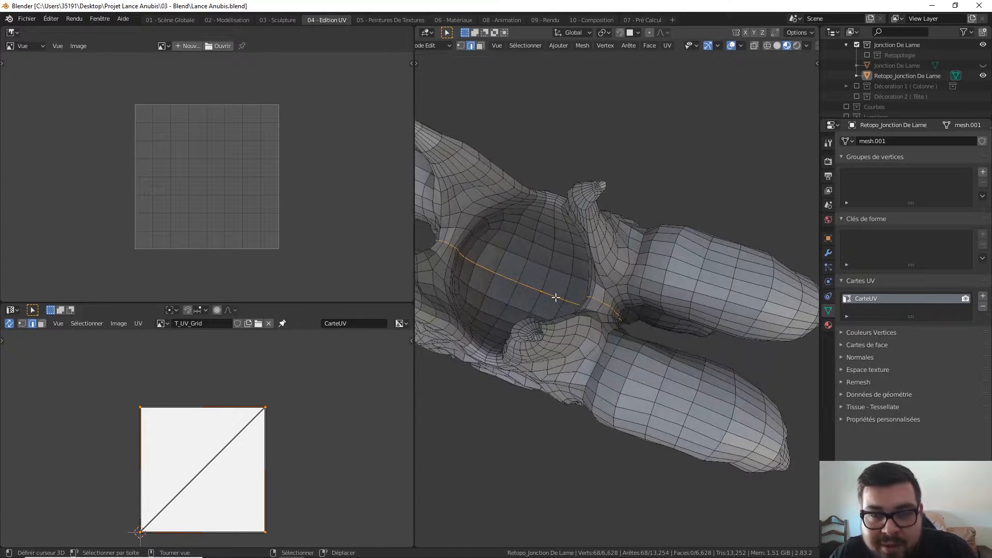
pyautogui.hotkey('ctrl', 'e')
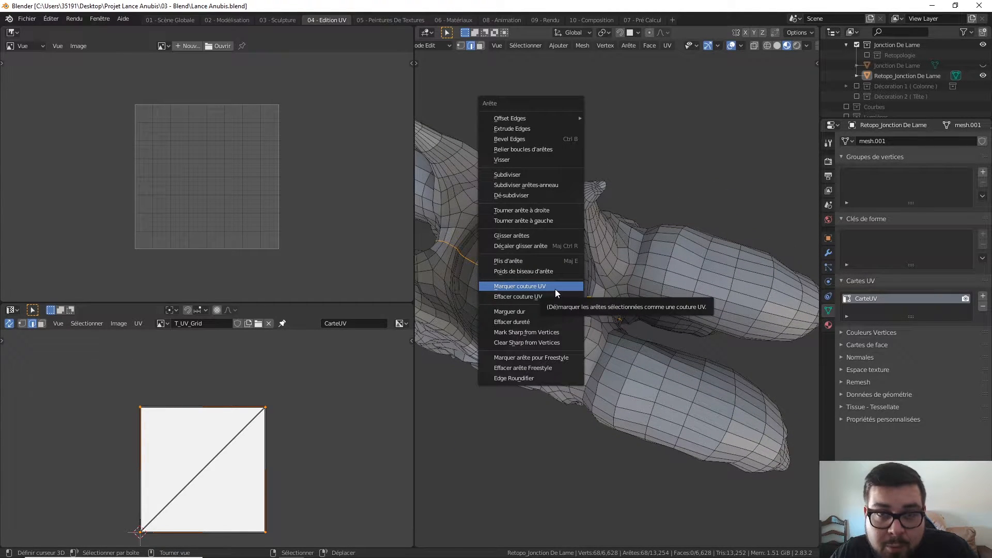
pyautogui.click(555, 290)
pyautogui.press('a')
pyautogui.click(607, 273)
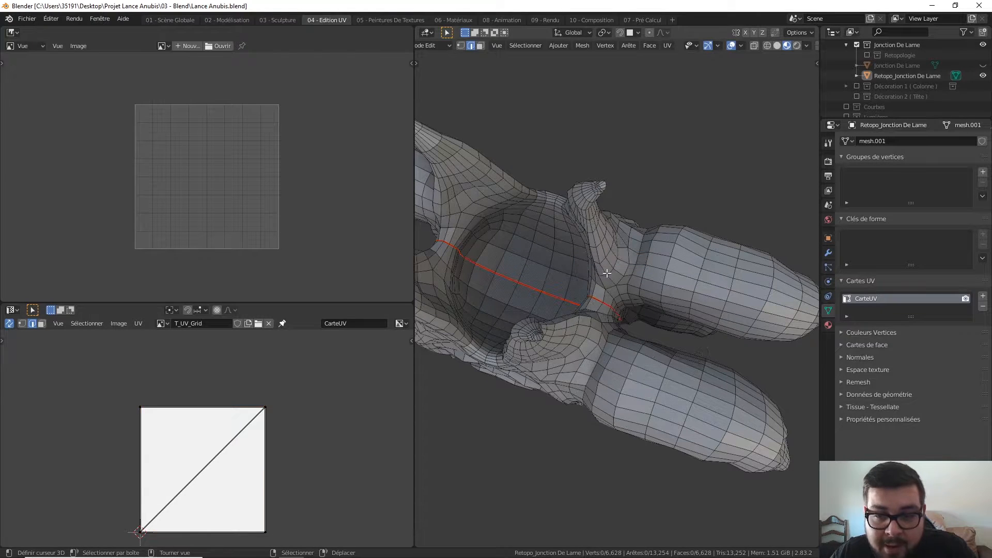
# Unwrap the whole mesh along the central seam, check the checker pattern on the body, and deselect everything
pyautogui.press('a')
pyautogui.click(605, 228)
pyautogui.press('u')
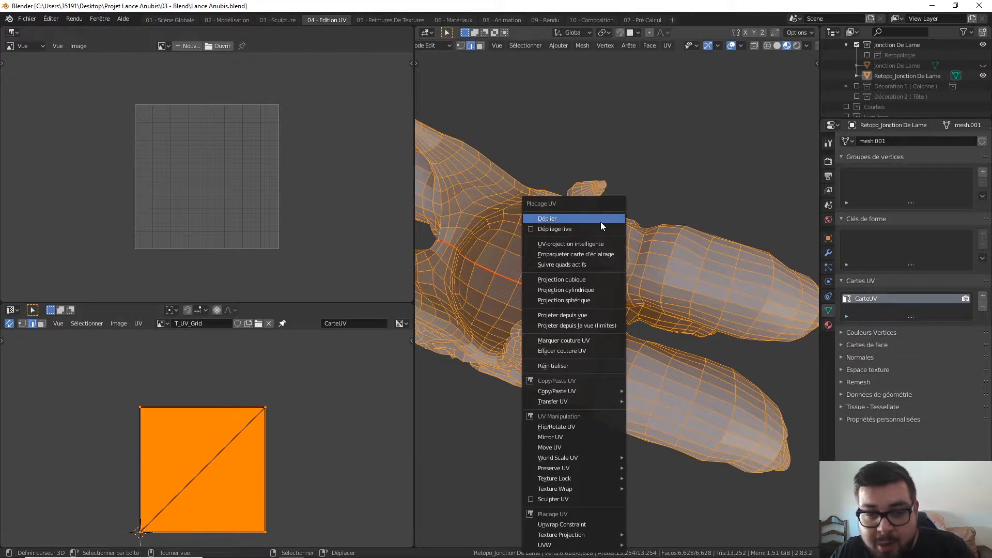
pyautogui.click(601, 222)
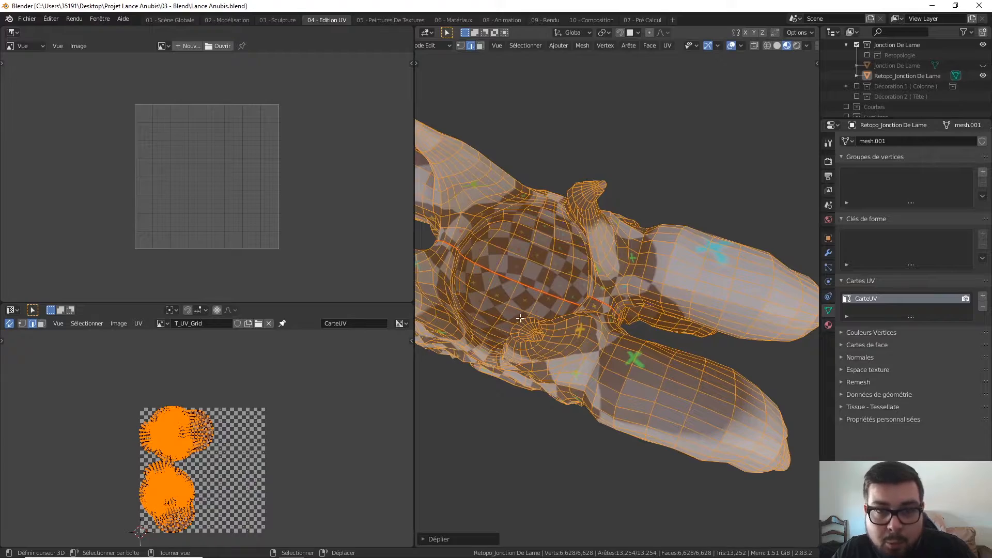
pyautogui.moveTo(520, 318); pyautogui.dragTo(578, 291, button='middle')
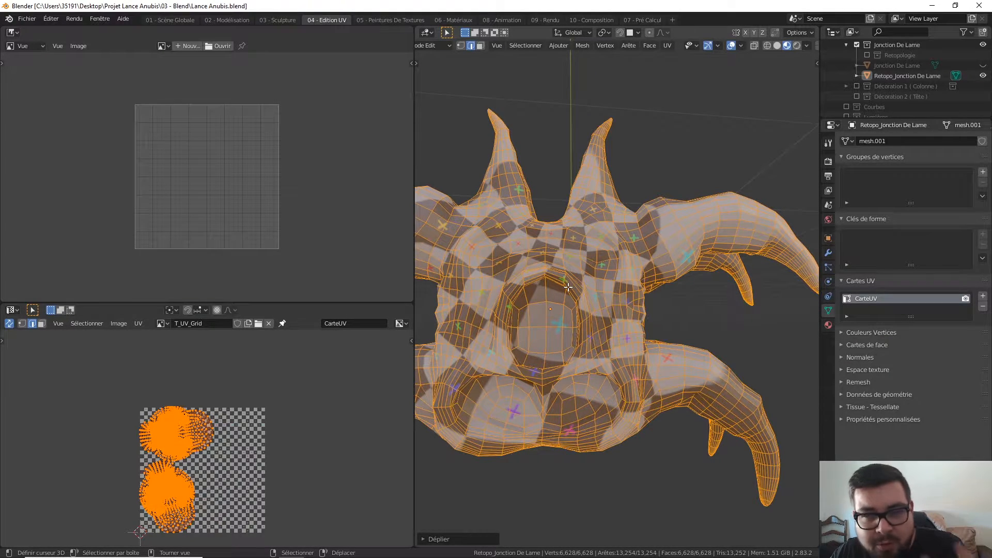
pyautogui.moveTo(568, 287); pyautogui.dragTo(562, 298, button='middle')
pyautogui.press('a')
pyautogui.click(580, 257)
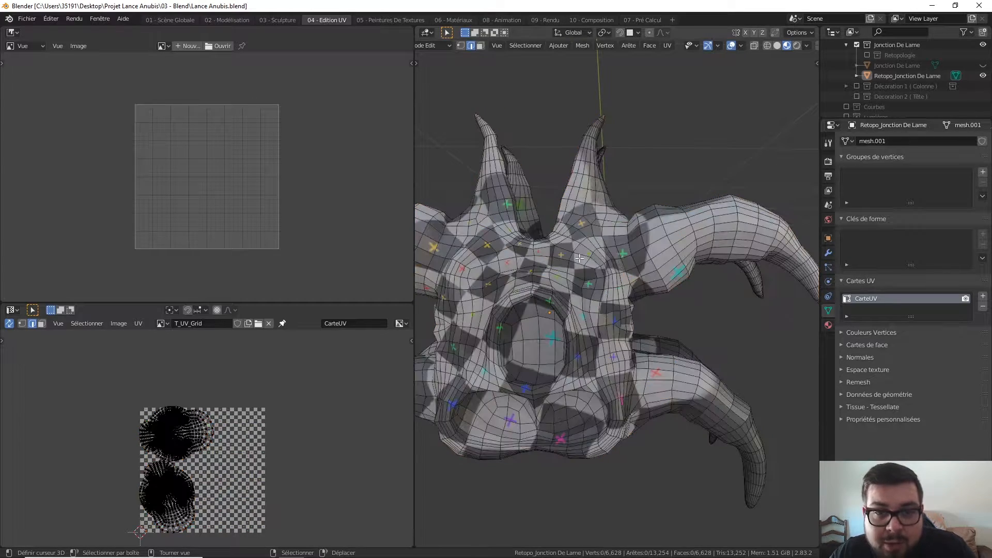
# Mark the edge loops around the bases of the four large upper claws as UV seams
pyautogui.moveTo(628, 269); pyautogui.dragTo(579, 292, button='middle')
pyautogui.scroll(2, 579, 292)
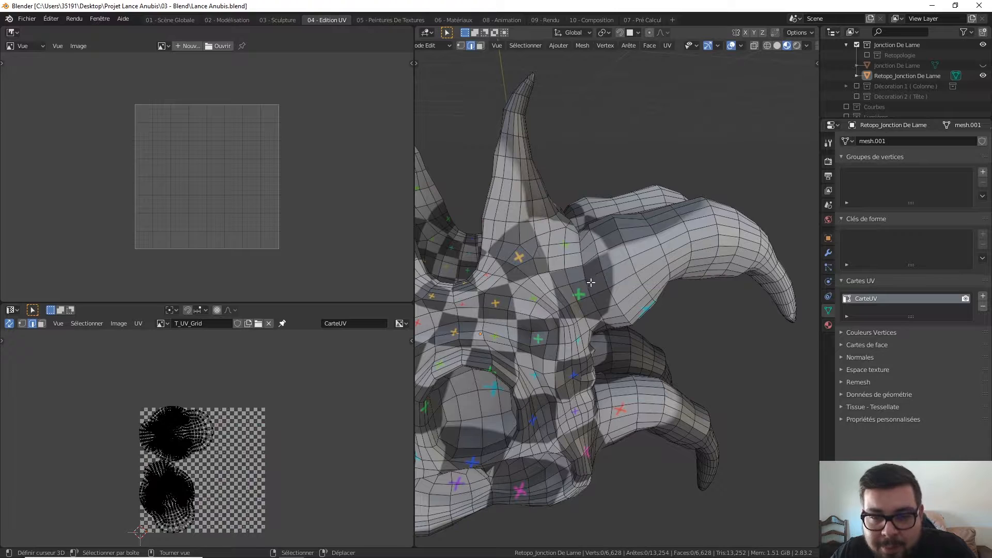
pyautogui.keyDown('alt'); pyautogui.click(594, 305); pyautogui.keyUp('alt')
pyautogui.moveTo(611, 357); pyautogui.dragTo(599, 395, button='middle')
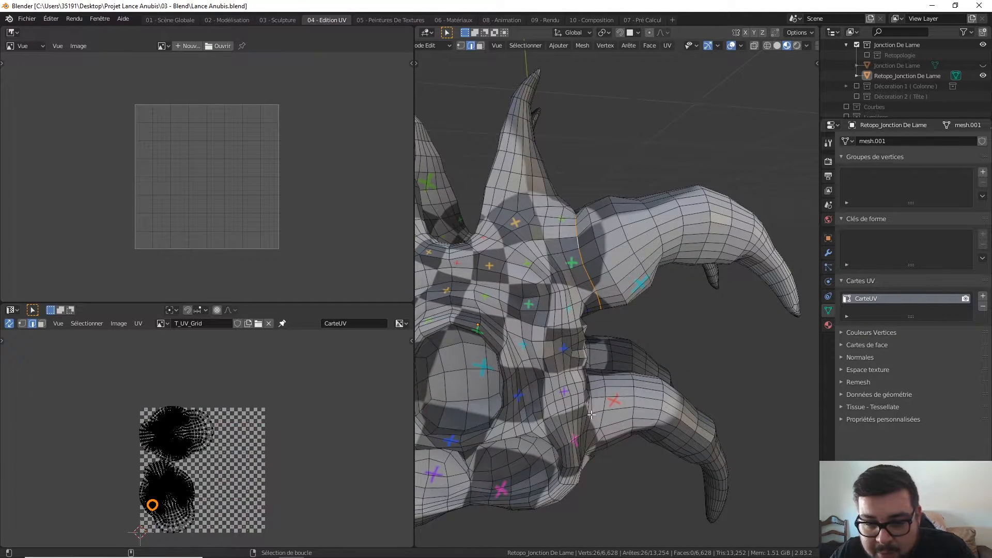
pyautogui.moveTo(591, 420); pyautogui.dragTo(734, 377, button='middle')
pyautogui.keyDown('alt'); pyautogui.keyDown('shift'); pyautogui.click(671, 260); pyautogui.keyUp('shift'); pyautogui.keyUp('alt')
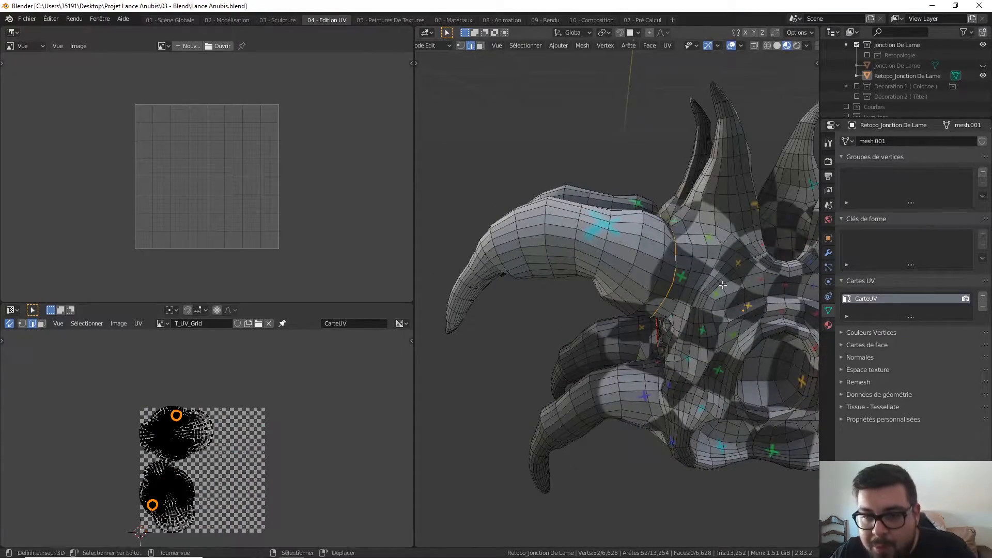
pyautogui.moveTo(672, 260); pyautogui.dragTo(552, 265, button='middle')
pyautogui.keyDown('alt'); pyautogui.keyDown('shift'); pyautogui.click(677, 227); pyautogui.keyUp('shift'); pyautogui.keyUp('alt')
pyautogui.moveTo(677, 227); pyautogui.dragTo(687, 209, button='middle')
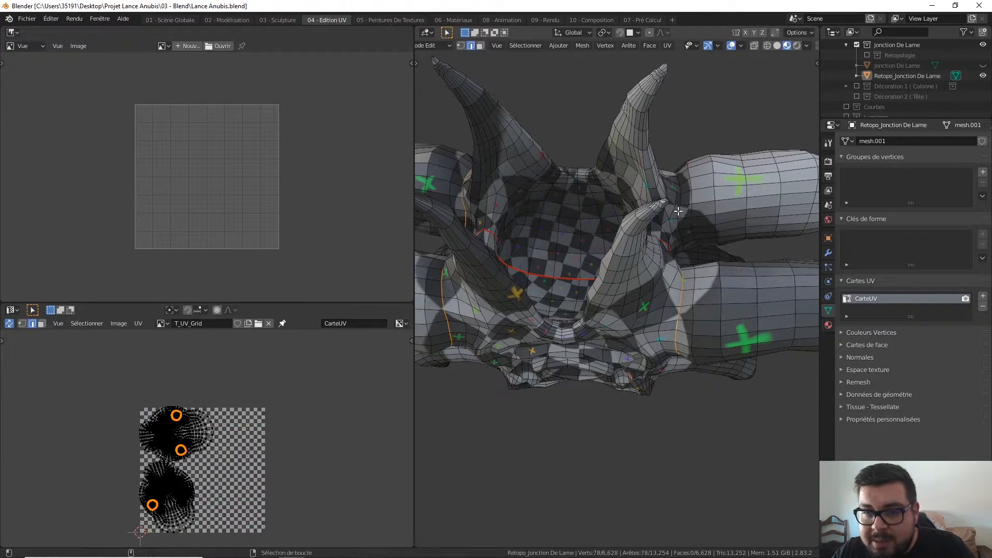
pyautogui.keyDown('alt'); pyautogui.keyDown('shift'); pyautogui.click(681, 214); pyautogui.keyUp('shift'); pyautogui.keyUp('alt')
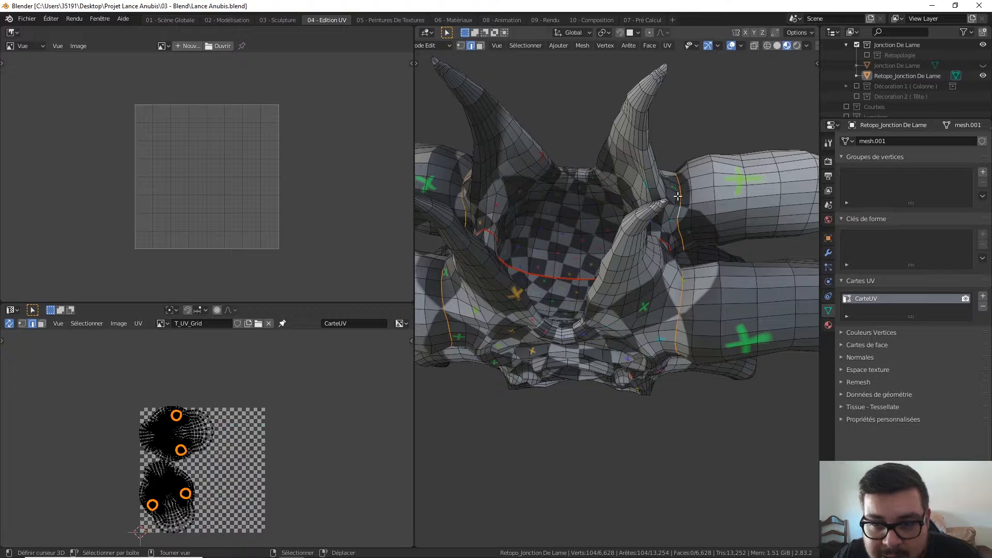
pyautogui.moveTo(684, 287); pyautogui.dragTo(685, 284, button='middle')
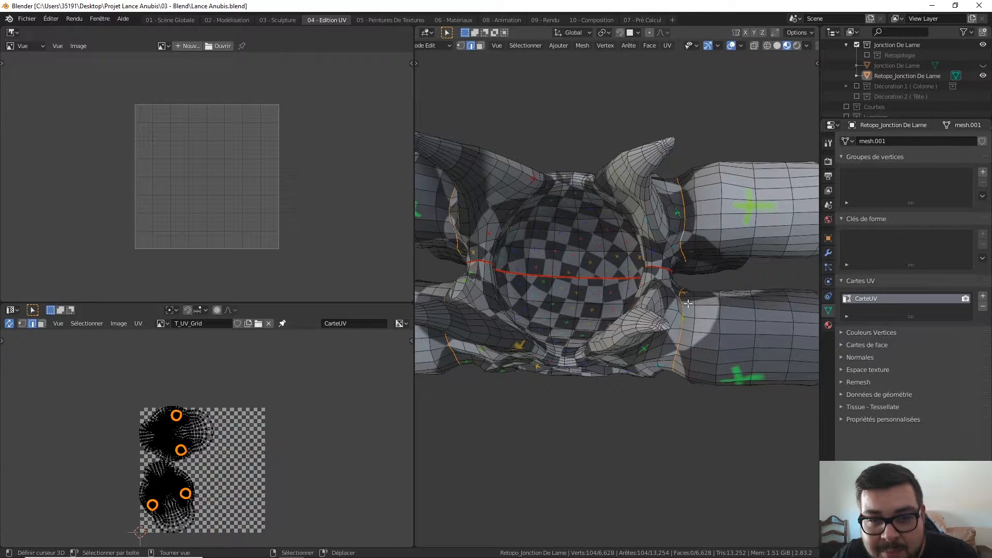
pyautogui.hotkey('ctrl', 'e')
pyautogui.click(684, 273)
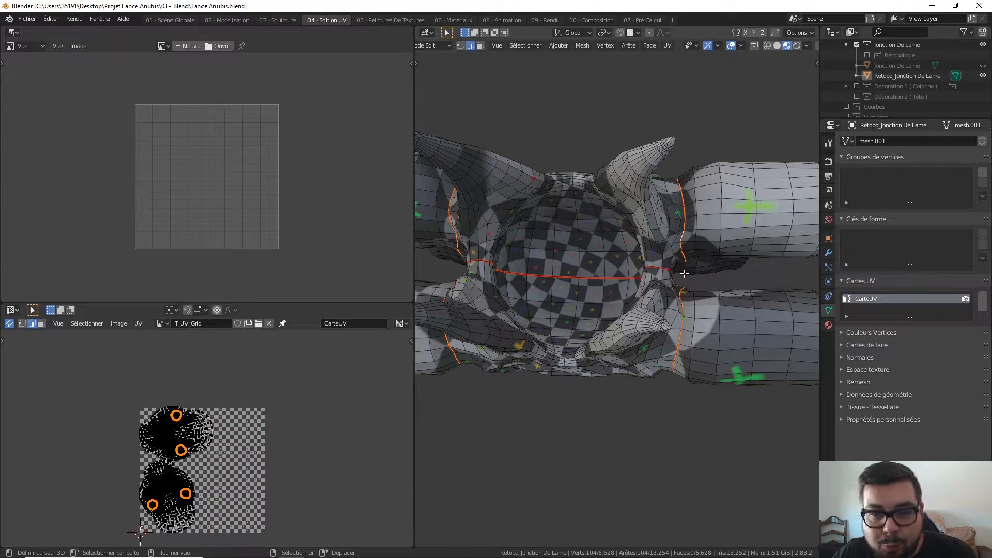
pyautogui.press('a')
pyautogui.click(679, 218)
# Unwrap the whole mesh again with the claw base seams and inspect the checker pattern on the body and claws
pyautogui.press('a')
pyautogui.click(674, 165)
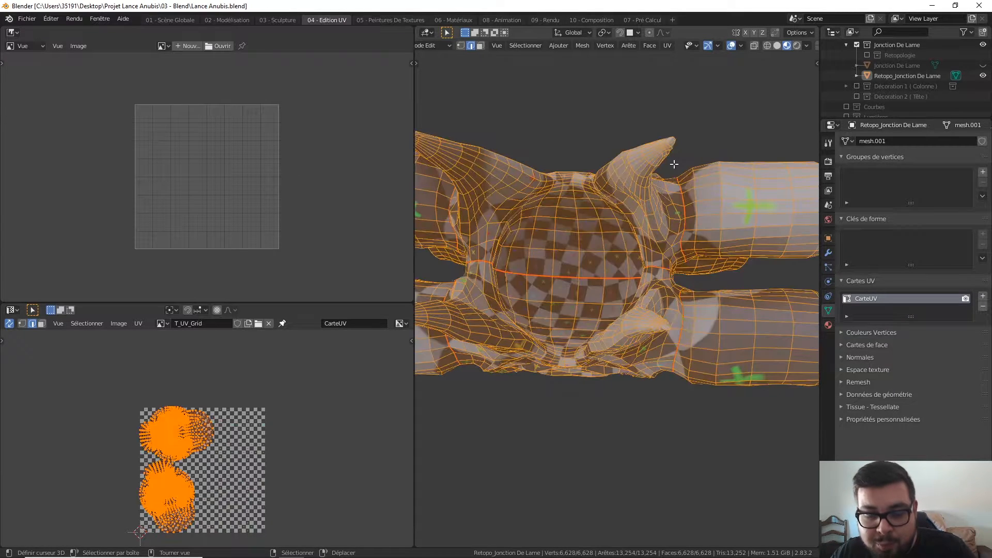
pyautogui.press('u')
pyautogui.click(656, 169)
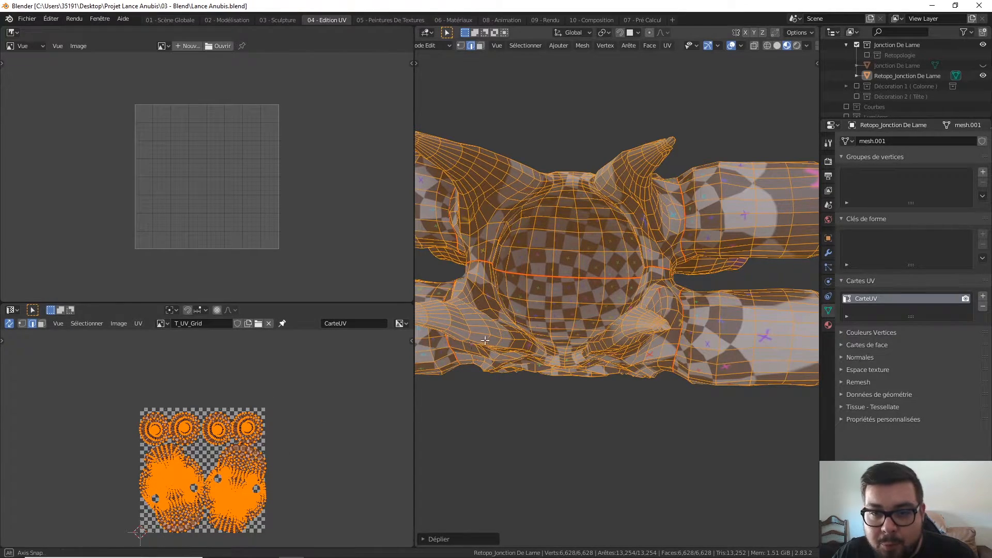
pyautogui.moveTo(646, 335); pyautogui.dragTo(588, 212, button='middle')
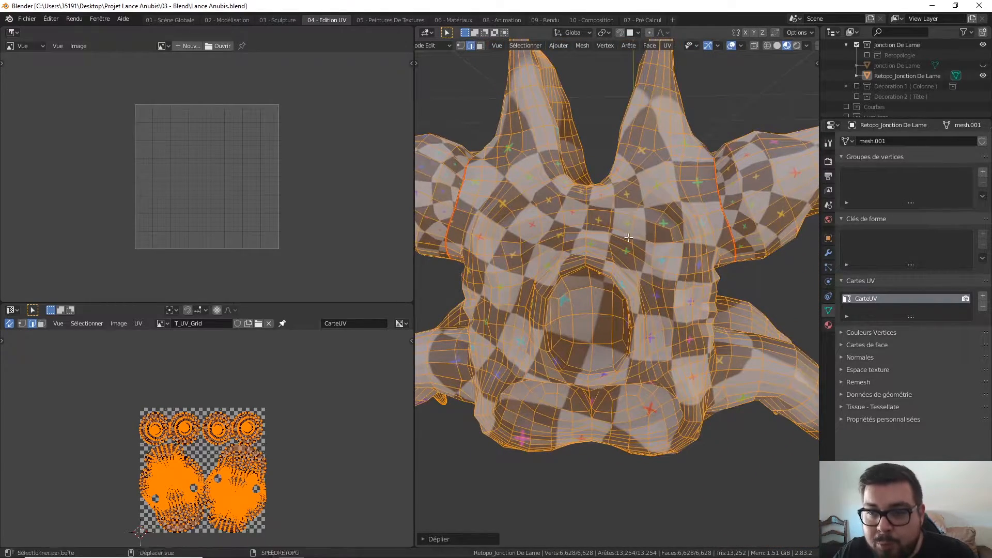
pyautogui.moveTo(649, 231); pyautogui.dragTo(604, 245, button='middle')
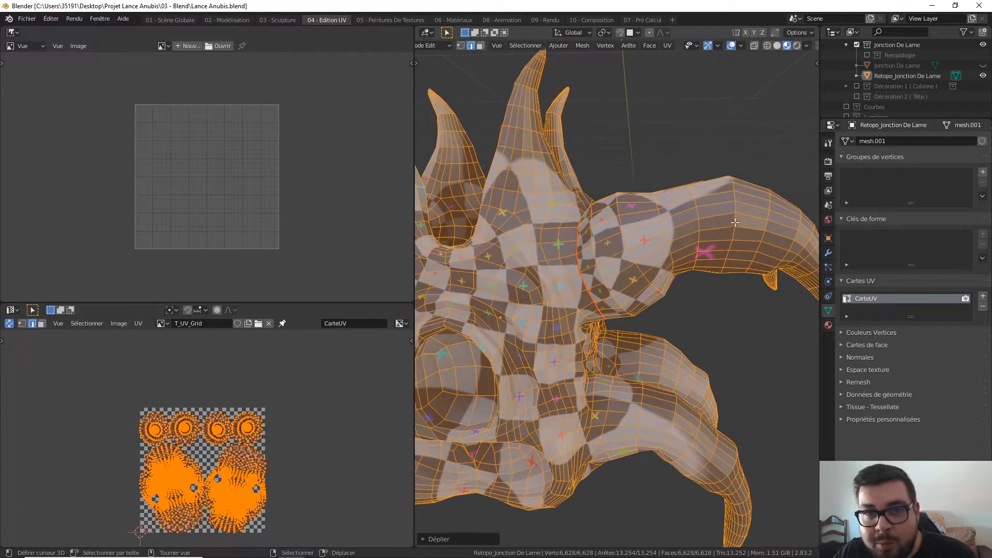
pyautogui.moveTo(735, 224); pyautogui.dragTo(703, 242, button='middle')
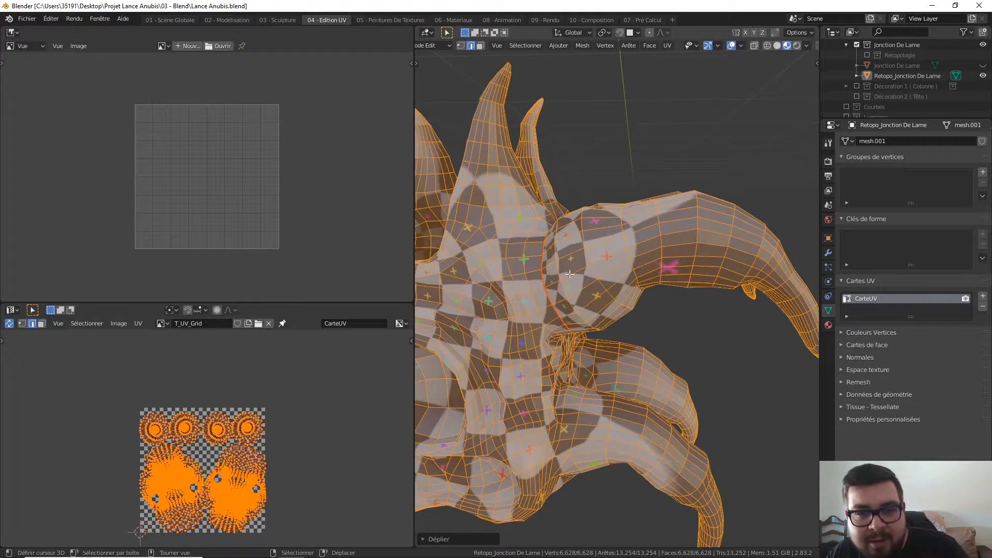
pyautogui.moveTo(555, 276); pyautogui.dragTo(571, 273, button='middle')
# Mark a lengthwise edge path from the base seam to the tip of the first large claw as a UV seam
pyautogui.press('a')
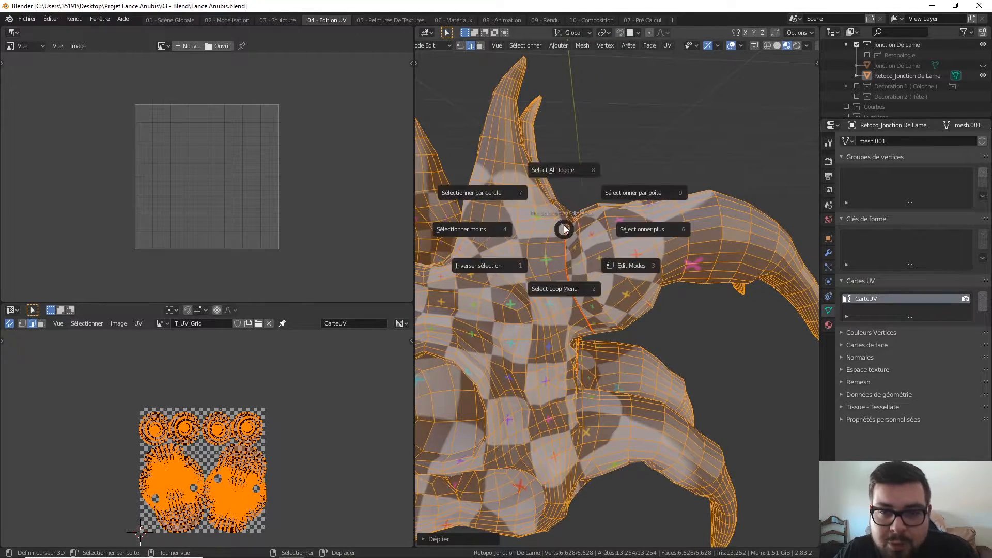
pyautogui.click(565, 171)
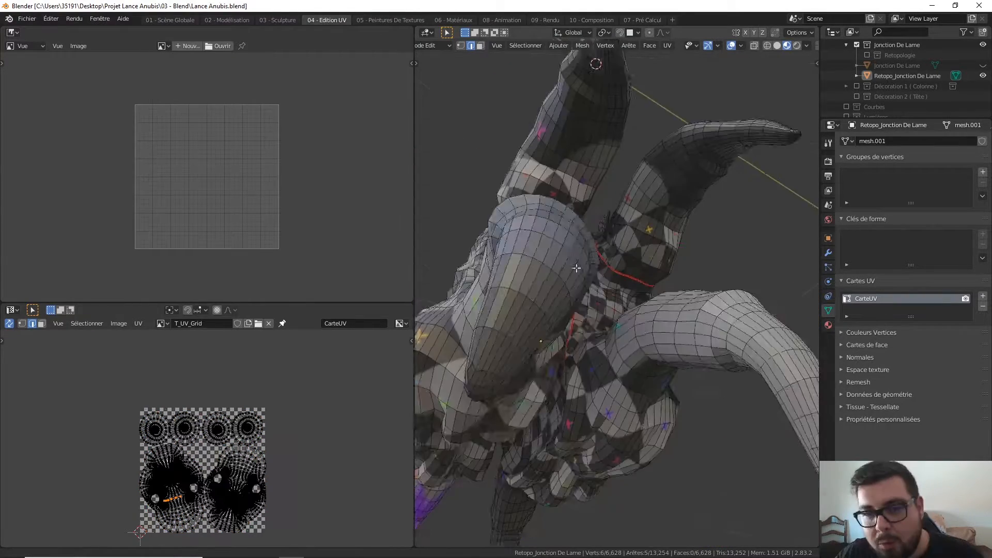
pyautogui.moveTo(628, 279); pyautogui.dragTo(580, 350, button='middle')
pyautogui.click(577, 344)
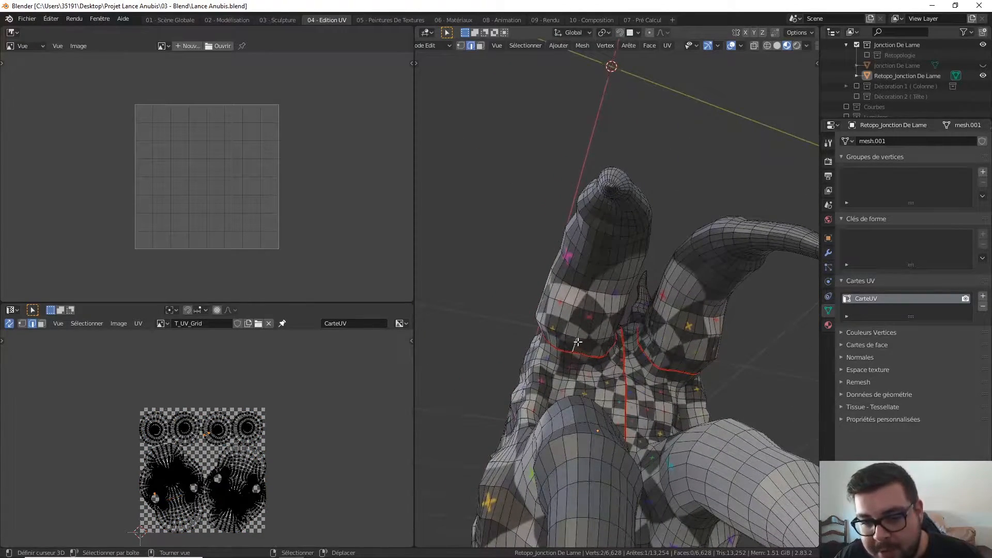
pyautogui.scroll(4, 584, 302)
pyautogui.moveTo(588, 298); pyautogui.dragTo(627, 264, button='middle')
pyautogui.keyDown('ctrl'); pyautogui.click(621, 257); pyautogui.keyUp('ctrl')
pyautogui.keyDown('ctrl'); pyautogui.click(625, 182); pyautogui.keyUp('ctrl')
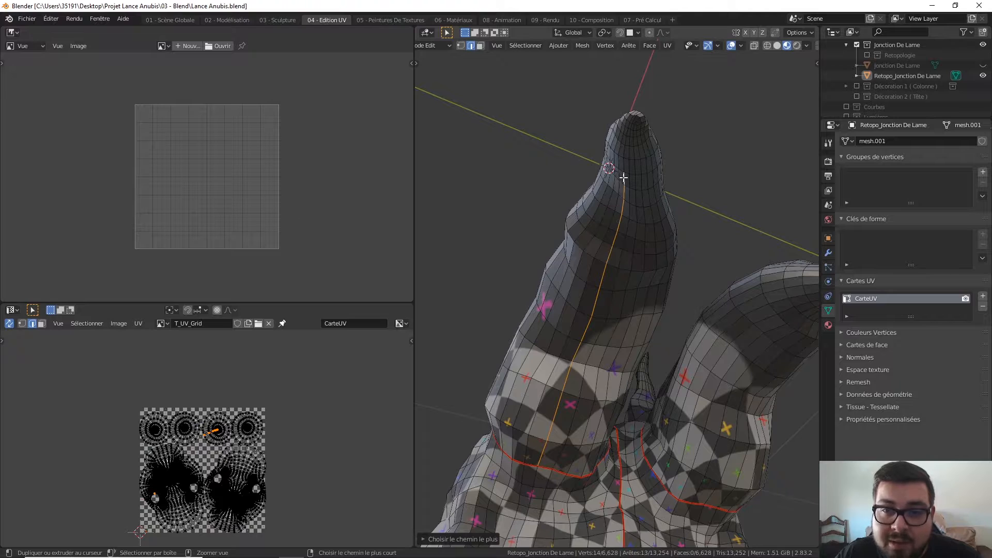
pyautogui.keyDown('ctrl'); pyautogui.click(625, 141); pyautogui.keyUp('ctrl')
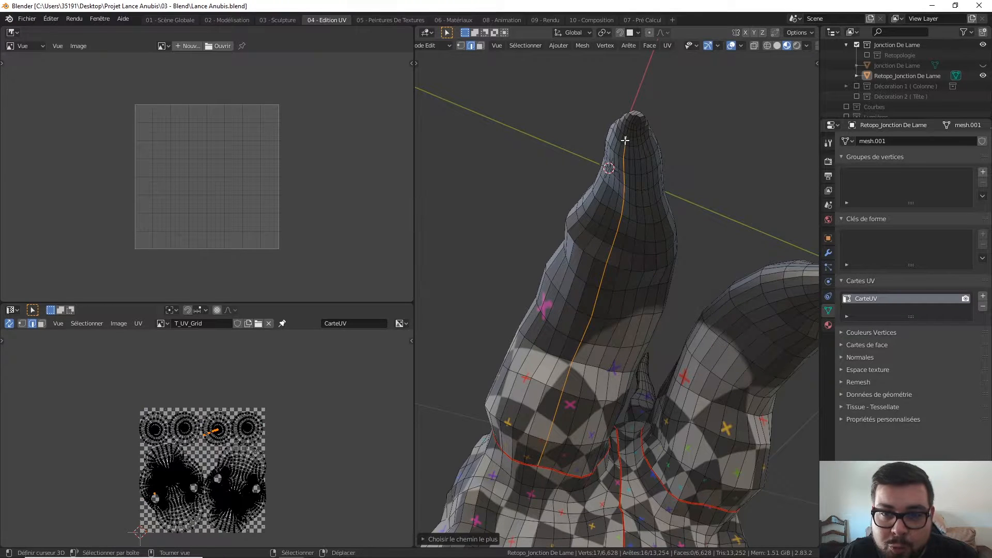
pyautogui.moveTo(625, 140); pyautogui.dragTo(629, 153, button='middle')
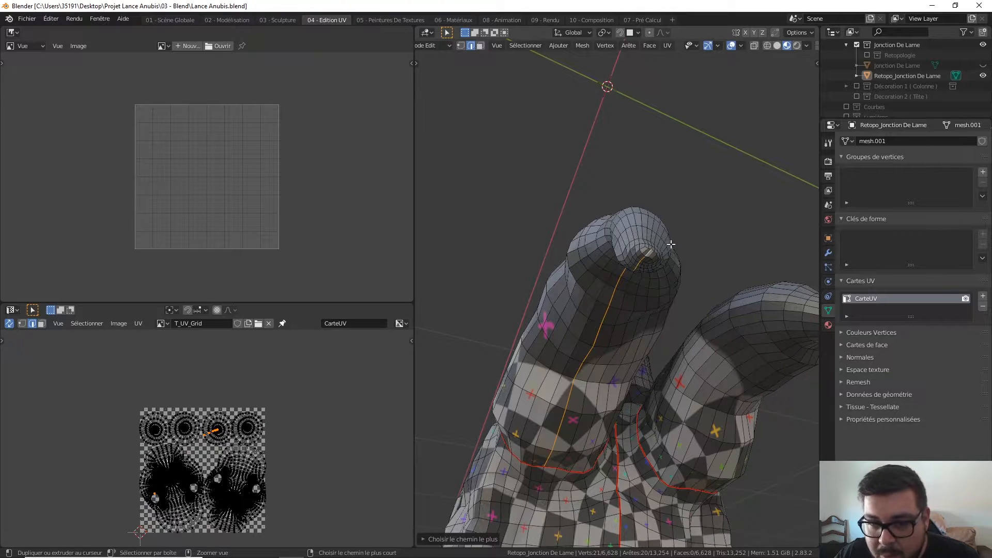
pyautogui.scroll(5, 649, 254)
pyautogui.moveTo(649, 267); pyautogui.dragTo(686, 246, button='middle')
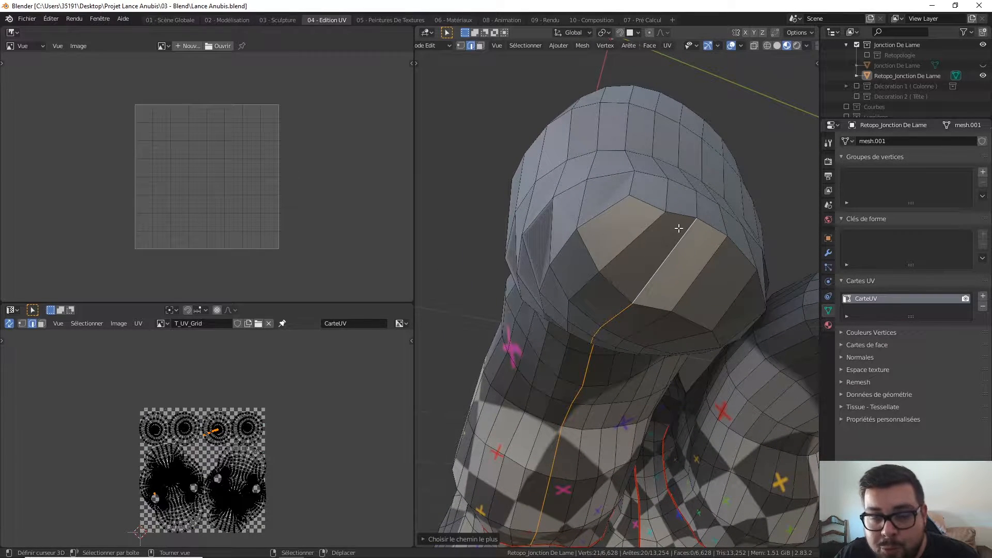
pyautogui.hotkey('ctrl', 'e')
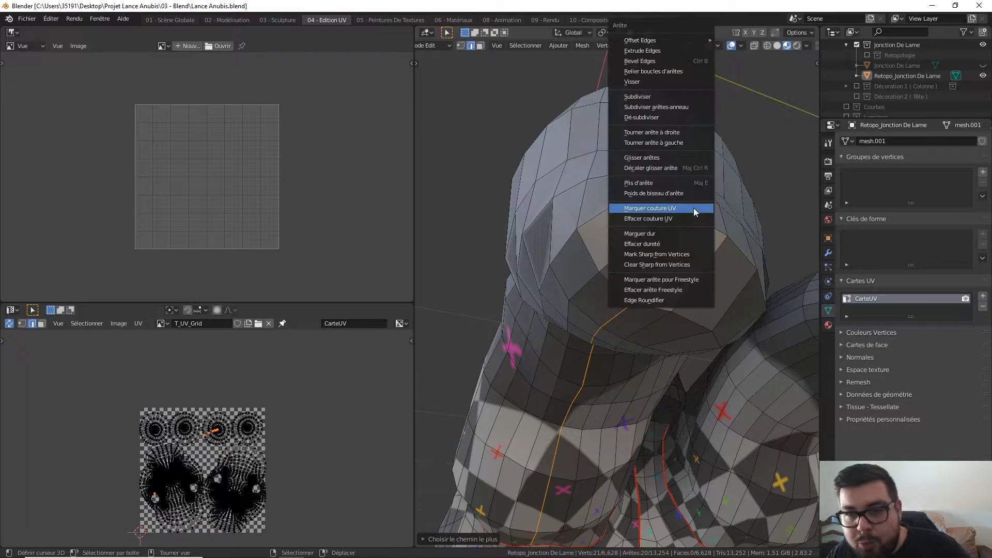
pyautogui.click(693, 208)
# Unwrap the whole mesh with the first claw's lengthwise seam and compare the checker pattern on the split and unsplit claws
pyautogui.press('a')
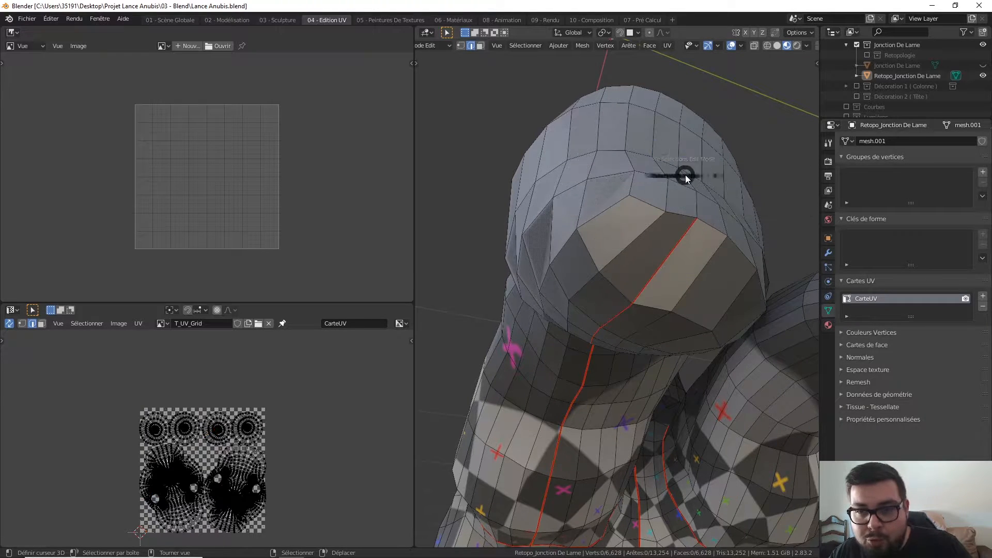
pyautogui.click(686, 176)
pyautogui.press('u')
pyautogui.click(675, 132)
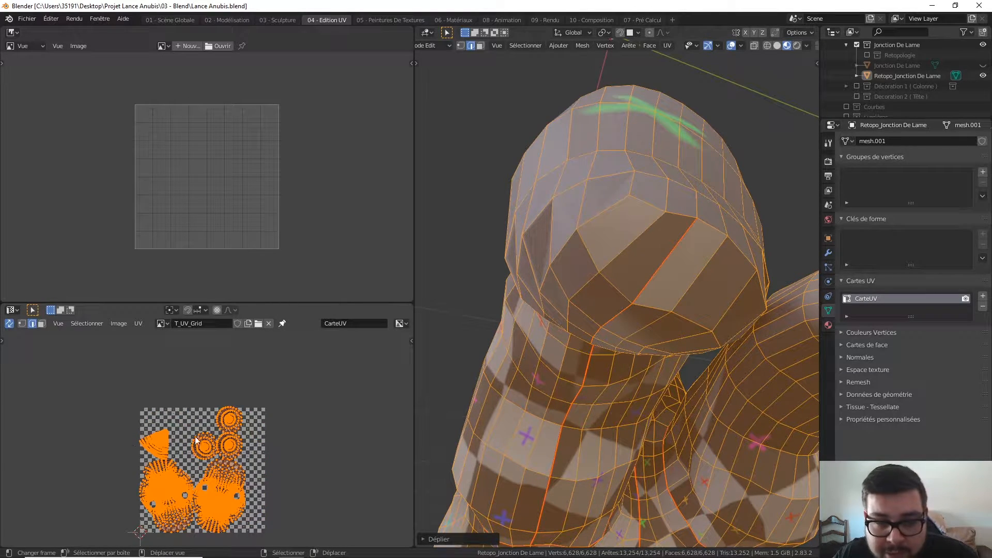
pyautogui.moveTo(595, 362); pyautogui.dragTo(645, 406, button='middle')
pyautogui.moveTo(649, 336); pyautogui.dragTo(602, 343, button='middle')
pyautogui.scroll(2, 602, 342)
pyautogui.moveTo(540, 321); pyautogui.dragTo(516, 331, button='middle')
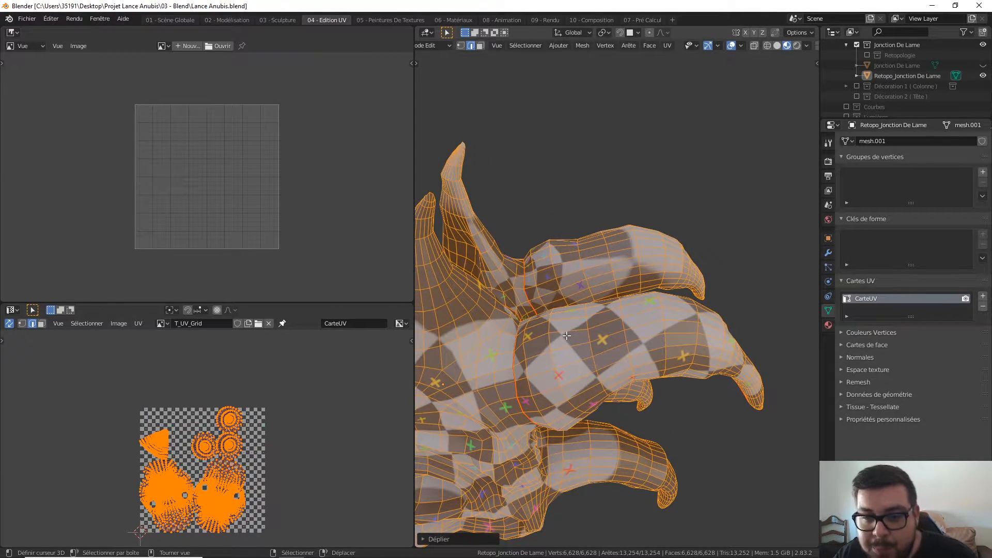
pyautogui.moveTo(553, 345); pyautogui.dragTo(586, 305, button='middle')
pyautogui.moveTo(694, 261); pyautogui.dragTo(609, 160, button='middle')
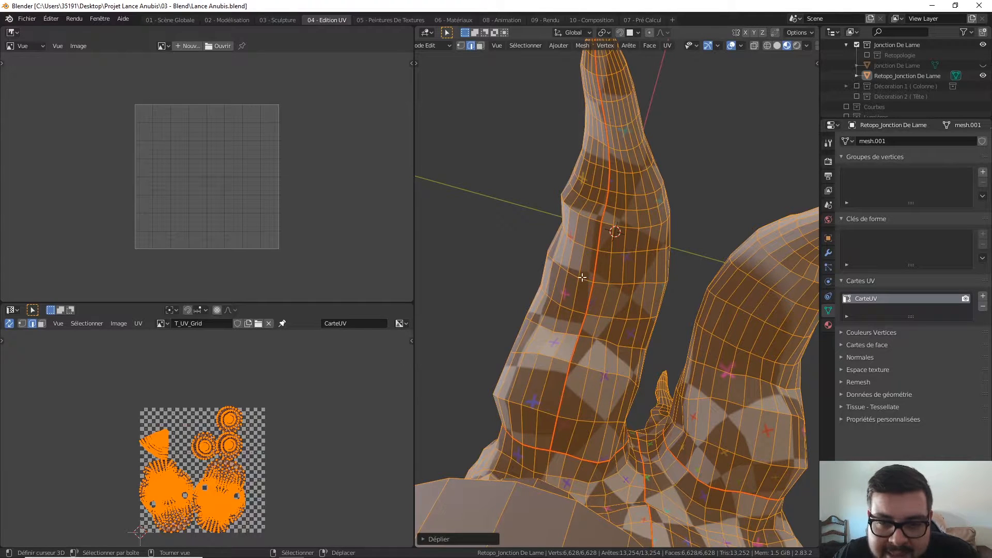
pyautogui.moveTo(603, 236); pyautogui.dragTo(594, 314, button='middle')
# Deselect everything, then mark a lengthwise edge path from base seam to tip on the neighbouring large claw as a UV seam
pyautogui.press('a')
pyautogui.moveTo(625, 320); pyautogui.dragTo(559, 362, button='middle')
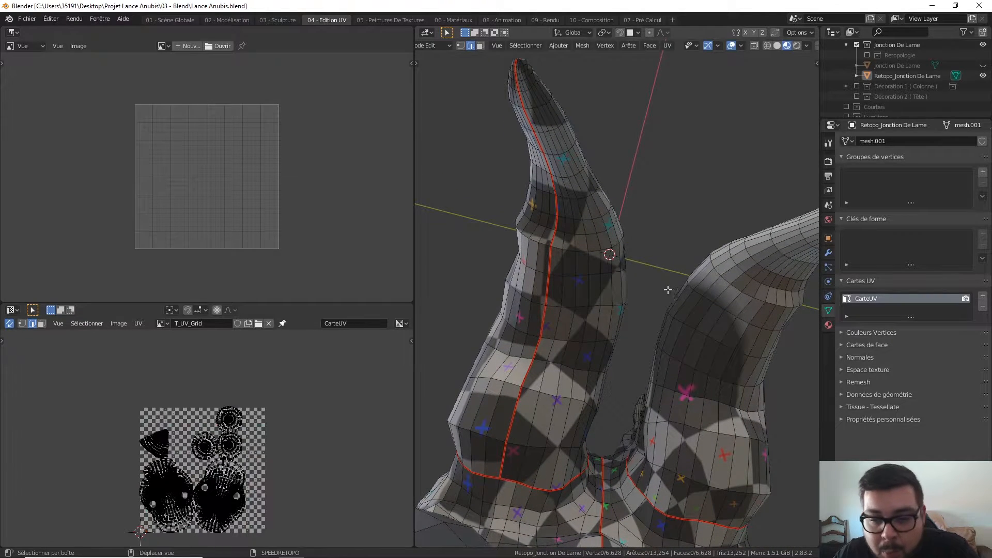
pyautogui.moveTo(664, 287); pyautogui.dragTo(580, 429, button='middle')
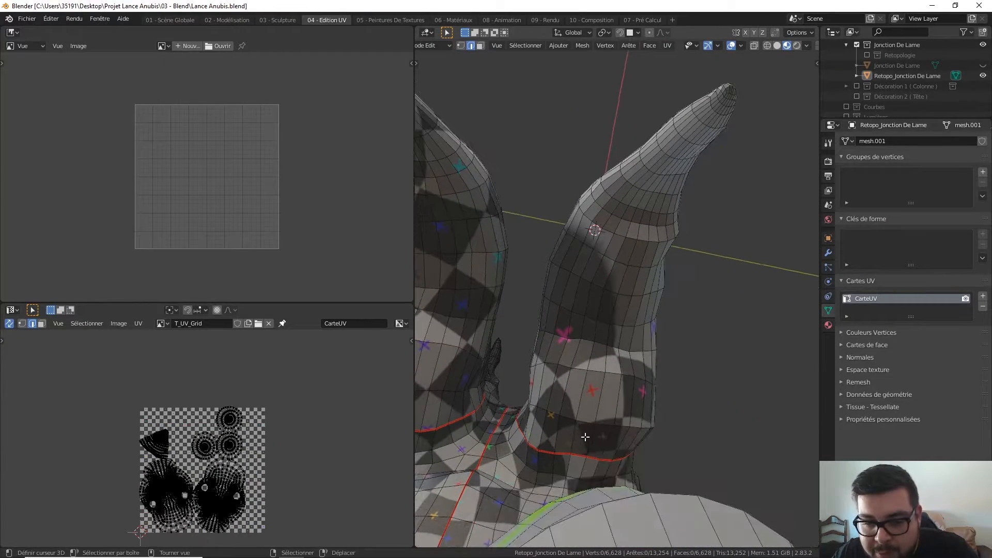
pyautogui.click(582, 434)
pyautogui.moveTo(624, 319); pyautogui.dragTo(608, 266, button='middle')
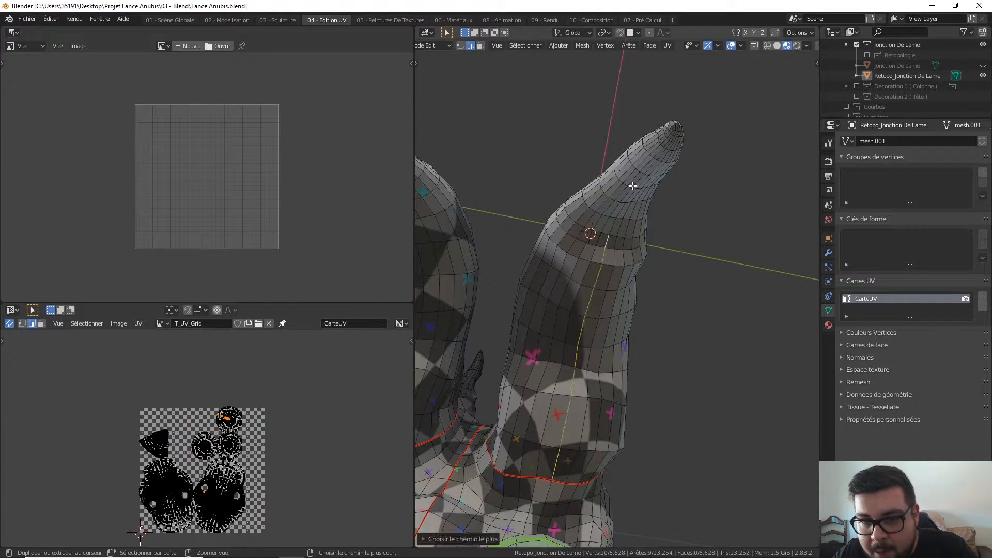
pyautogui.keyDown('ctrl'); pyautogui.click(649, 166); pyautogui.keyUp('ctrl')
pyautogui.moveTo(648, 167); pyautogui.dragTo(554, 235, button='middle')
pyautogui.hotkey('ctrl', 'z')
pyautogui.keyDown('ctrl'); pyautogui.click(586, 129); pyautogui.keyUp('ctrl')
pyautogui.scroll(3, 583, 255)
pyautogui.scroll(2, 559, 260)
pyautogui.keyDown('ctrl'); pyautogui.click(552, 187); pyautogui.keyUp('ctrl')
pyautogui.keyDown('ctrl'); pyautogui.click(551, 167); pyautogui.keyUp('ctrl')
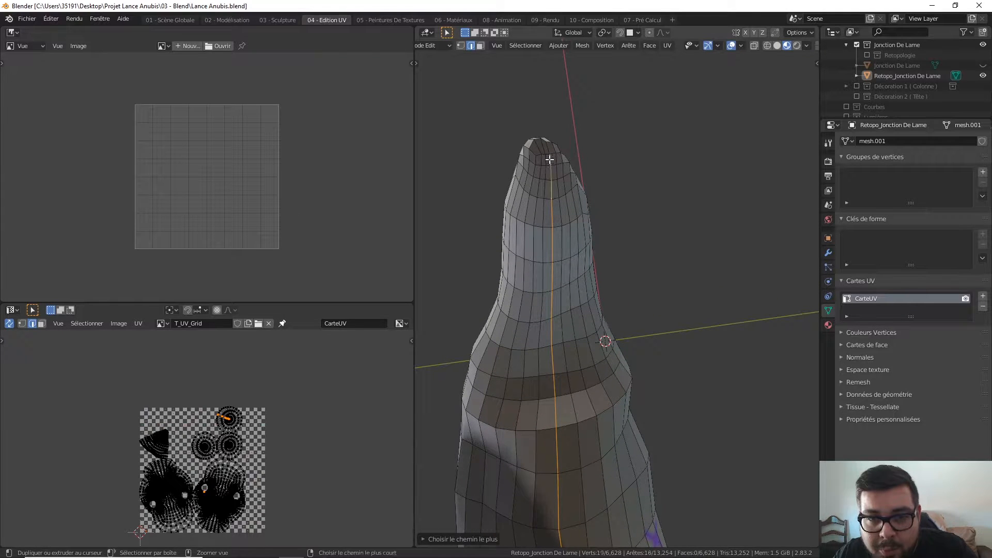
pyautogui.moveTo(551, 166); pyautogui.dragTo(562, 286, button='middle')
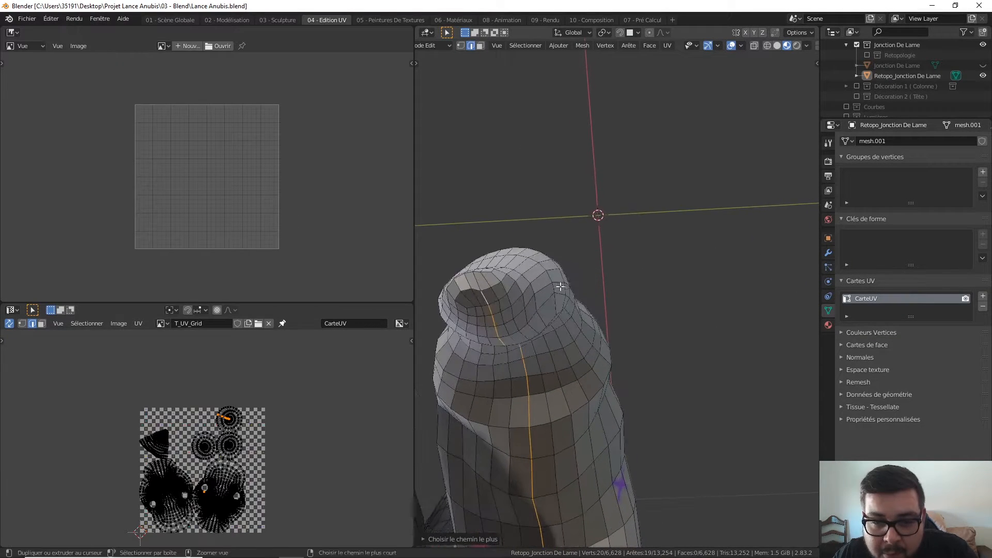
pyautogui.hotkey('ctrl', 'e')
pyautogui.click(478, 277)
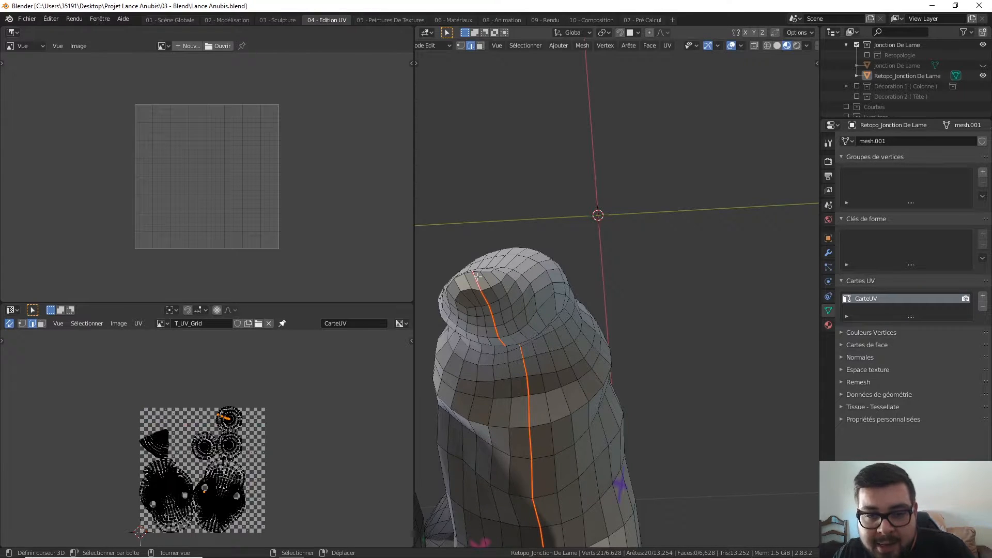
# Unwrap the whole mesh again with lengthwise seams on both claws of the first pair and inspect the UV islands
pyautogui.press('a')
pyautogui.click(465, 230)
pyautogui.press('a')
pyautogui.press('u')
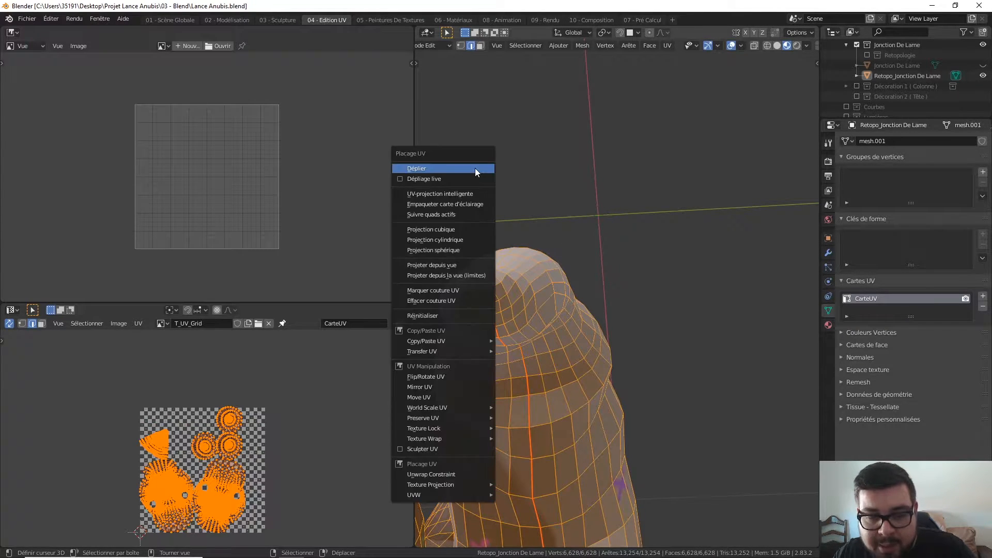
pyautogui.click(470, 167)
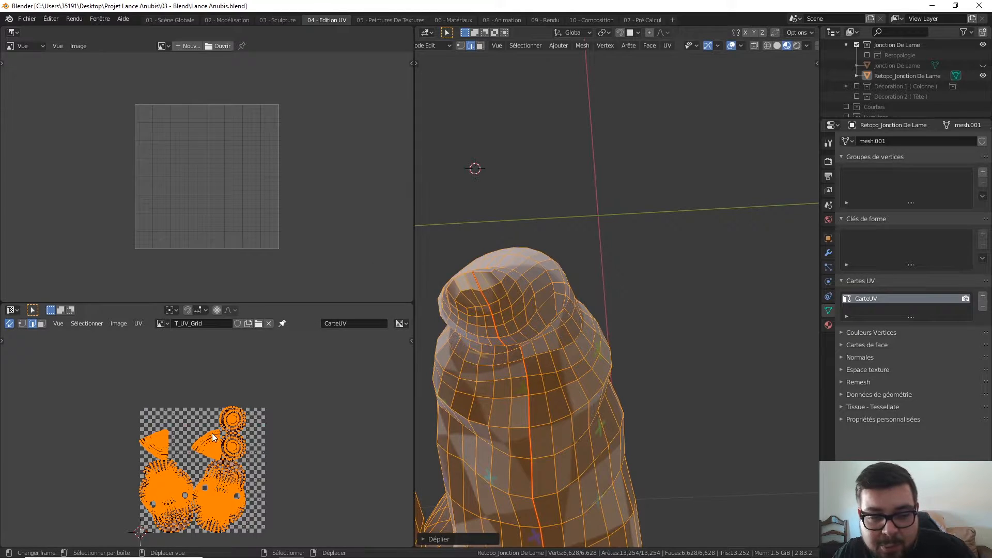
pyautogui.moveTo(683, 378); pyautogui.dragTo(633, 424, button='middle')
pyautogui.scroll(-3, 588, 381)
pyautogui.scroll(4, 578, 391)
# Mark an edge path from the base seam to the tip of the first claw in the opposite pair as a UV seam
pyautogui.click(635, 437)
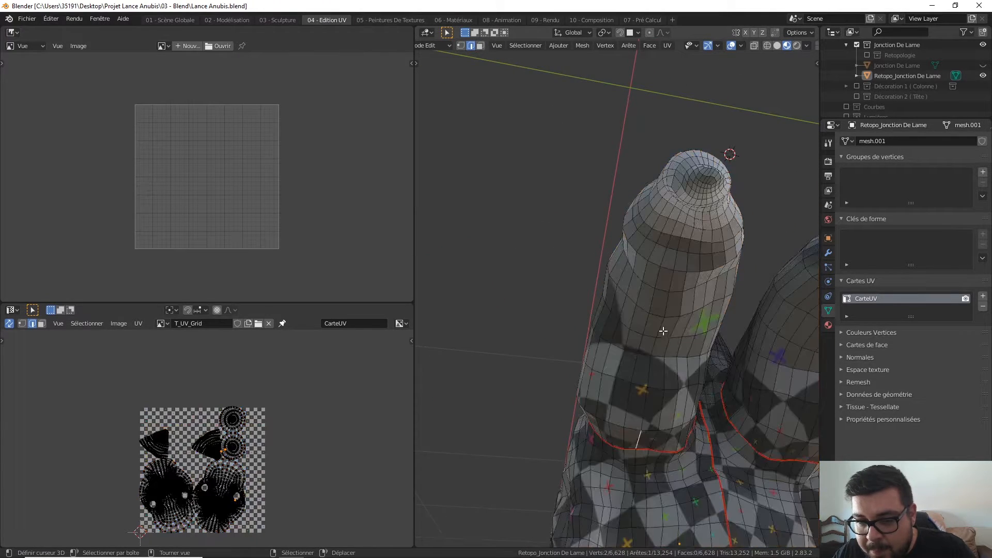
pyautogui.keyDown('ctrl'); pyautogui.click(673, 272); pyautogui.keyUp('ctrl')
pyautogui.keyDown('ctrl'); pyautogui.click(686, 220); pyautogui.keyUp('ctrl')
pyautogui.moveTo(695, 244); pyautogui.dragTo(659, 172, button='middle')
pyautogui.scroll(2, 669, 255)
pyautogui.scroll(-1, 667, 255)
pyautogui.keyDown('ctrl'); pyautogui.rightClick(639, 96); pyautogui.keyUp('ctrl')
pyautogui.moveTo(639, 96); pyautogui.dragTo(675, 316, button='middle')
pyautogui.keyDown('ctrl'); pyautogui.click(637, 155); pyautogui.keyUp('ctrl')
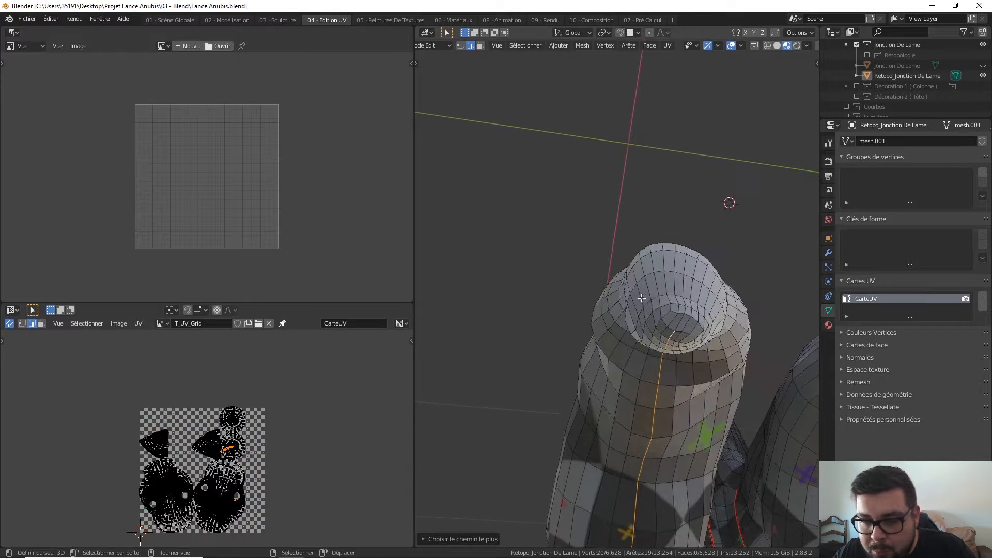
pyautogui.rightClick(671, 321)
pyautogui.click(672, 321)
# Mark an edge path from base seam to tip on the last large claw as a UV seam and clear the selection
pyautogui.moveTo(669, 324); pyautogui.dragTo(613, 424, button='middle')
pyautogui.click(613, 423)
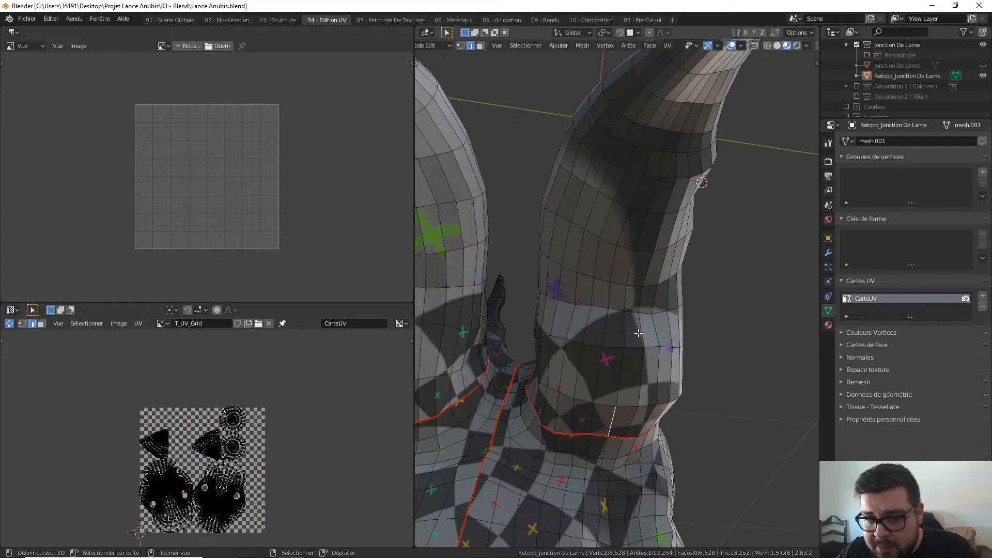
pyautogui.keyDown('ctrl'); pyautogui.click(639, 261); pyautogui.keyUp('ctrl')
pyautogui.keyDown('ctrl'); pyautogui.click(659, 181); pyautogui.keyUp('ctrl')
pyautogui.keyDown('ctrl'); pyautogui.click(673, 128); pyautogui.keyUp('ctrl')
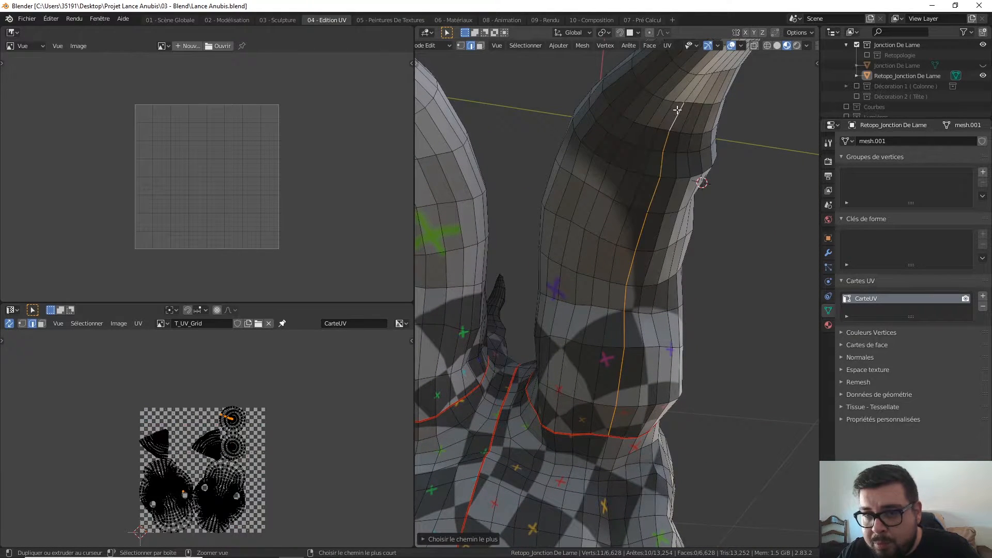
pyautogui.moveTo(673, 128); pyautogui.dragTo(599, 113, button='middle')
pyautogui.keyDown('ctrl'); pyautogui.click(601, 98); pyautogui.keyUp('ctrl')
pyautogui.keyDown('ctrl'); pyautogui.click(599, 113); pyautogui.keyUp('ctrl')
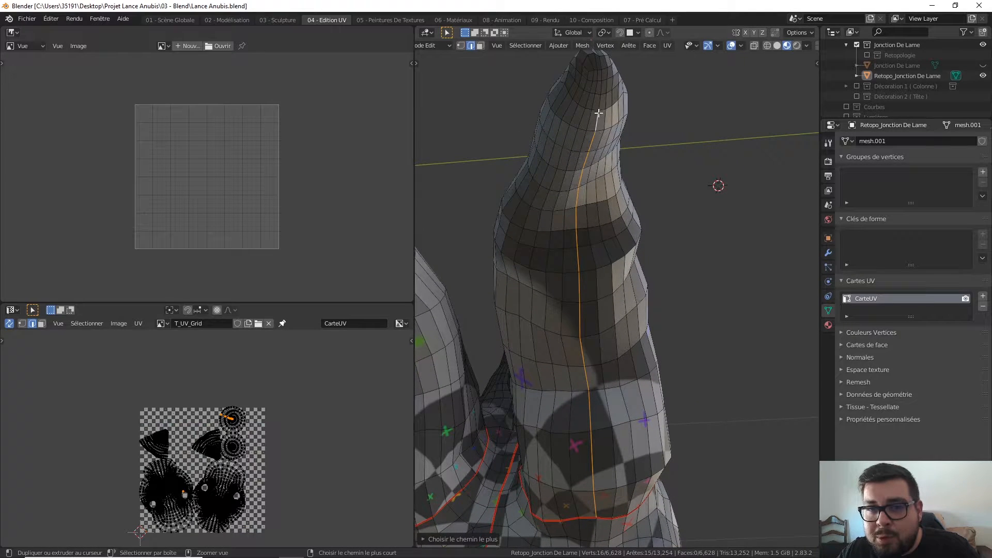
pyautogui.keyDown('ctrl'); pyautogui.click(603, 76); pyautogui.keyUp('ctrl')
pyautogui.moveTo(604, 76); pyautogui.dragTo(585, 129, button='middle')
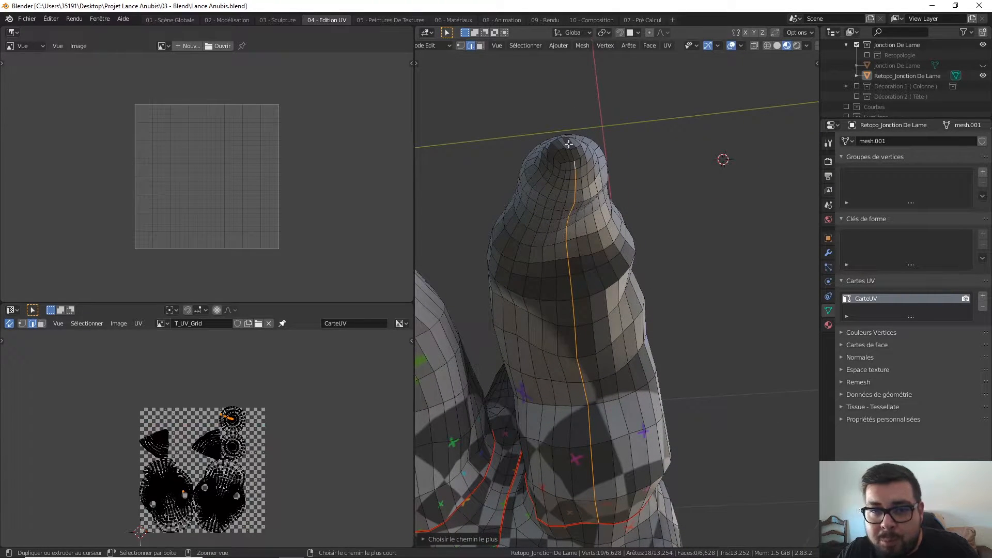
pyautogui.hotkey('ctrl', 'e')
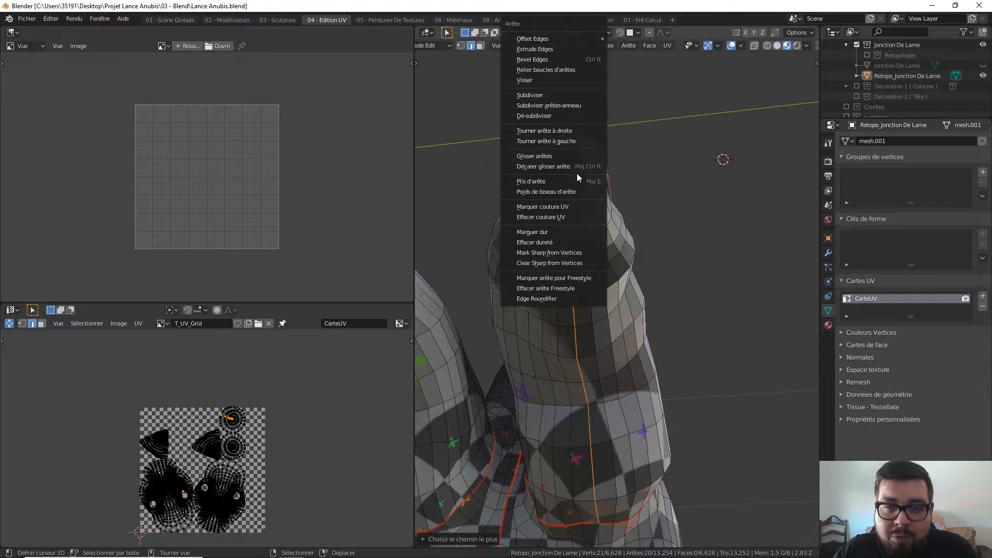
pyautogui.click(571, 207)
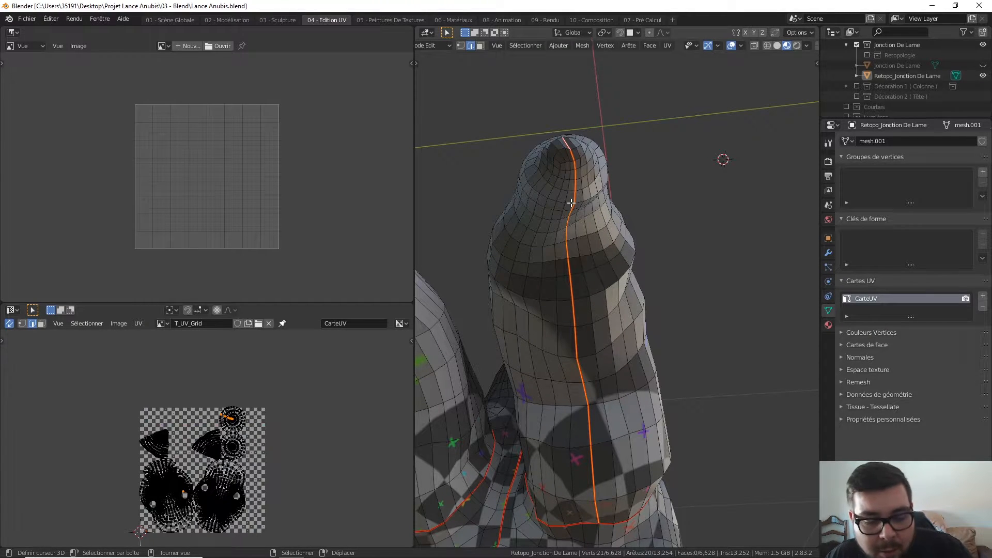
pyautogui.press('a')
pyautogui.click(581, 133)
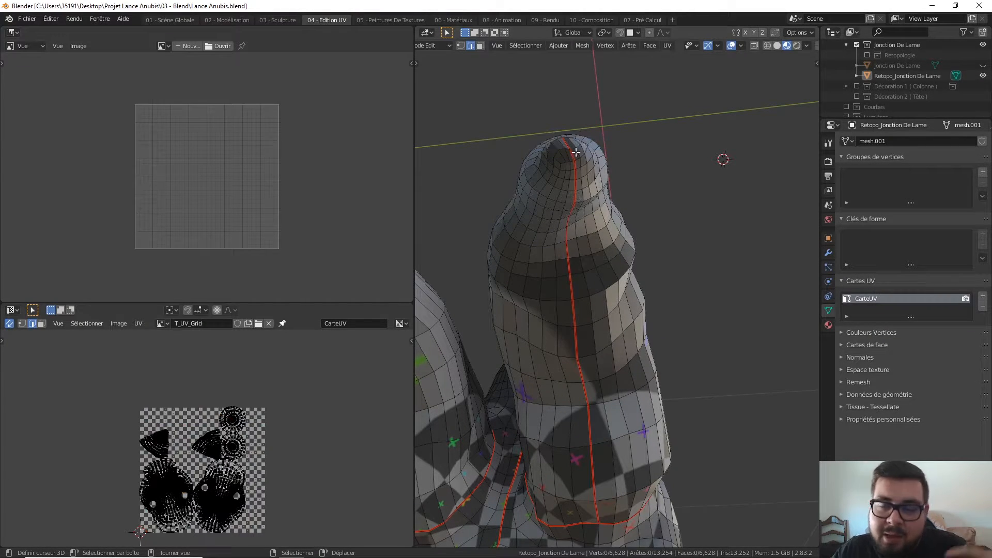
pyautogui.scroll(-3, 543, 193)
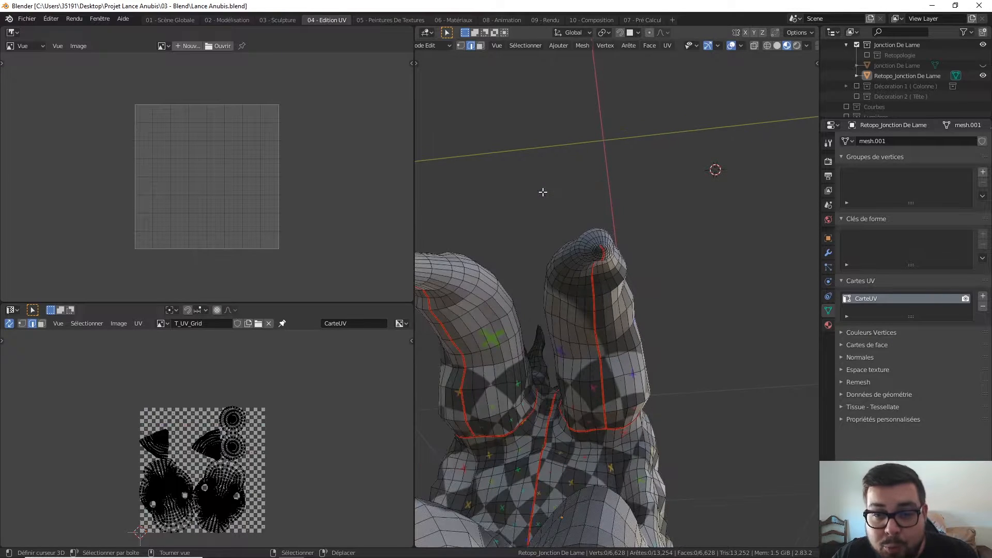
pyautogui.moveTo(572, 231); pyautogui.dragTo(645, 224, button='middle')
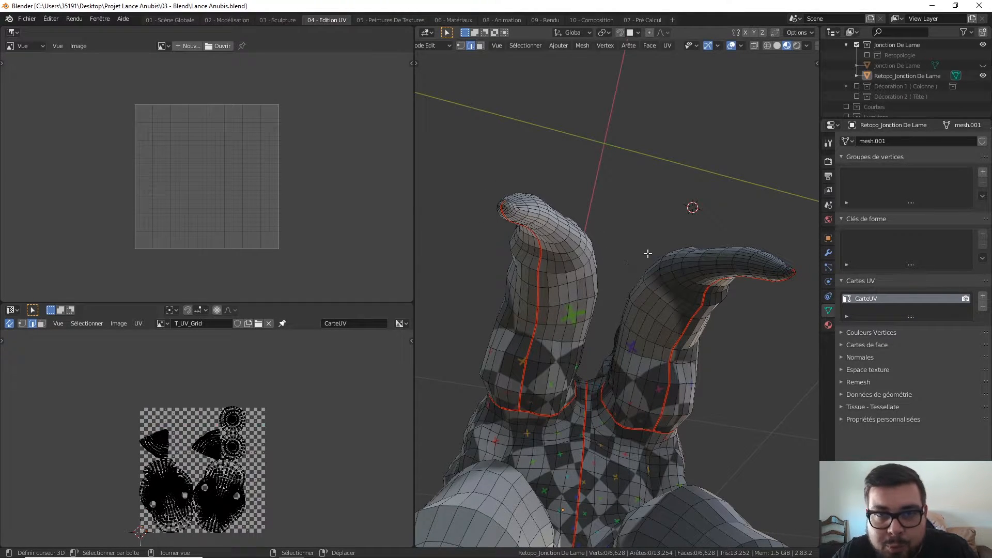
pyautogui.moveTo(649, 254); pyautogui.dragTo(609, 255, button='middle')
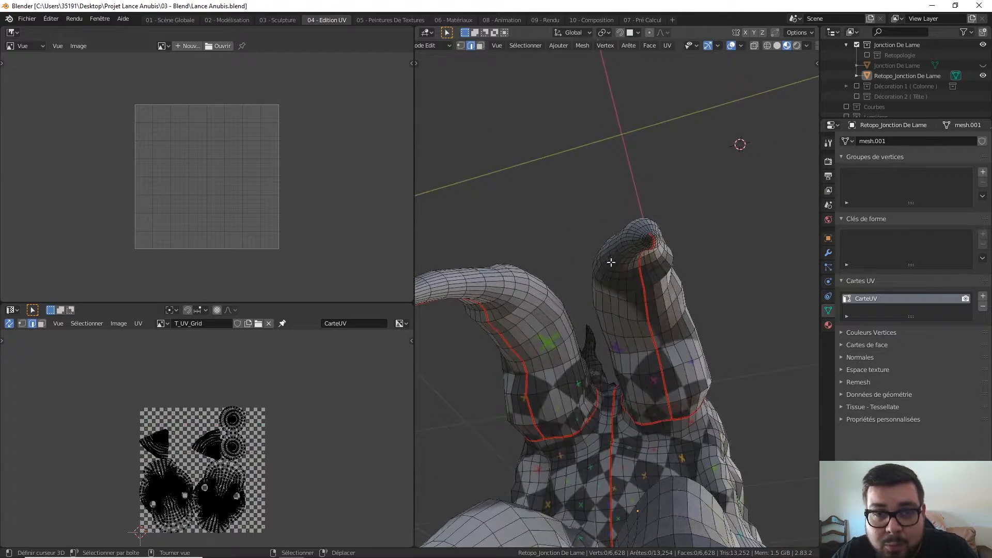
pyautogui.moveTo(617, 296); pyautogui.dragTo(592, 292, button='middle')
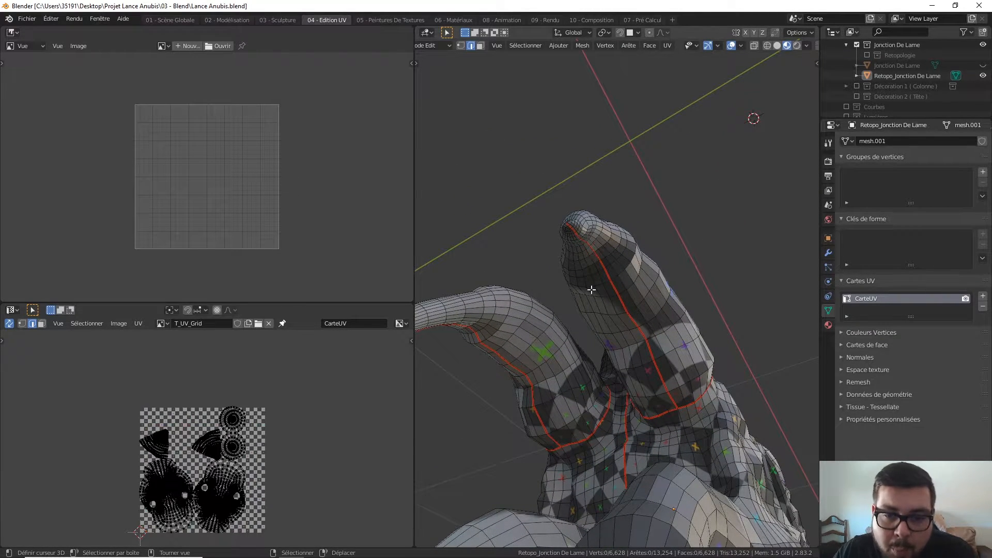
# Unwrap the whole mesh again with lengthwise seams on all four large claws and clear the selection
pyautogui.press('a')
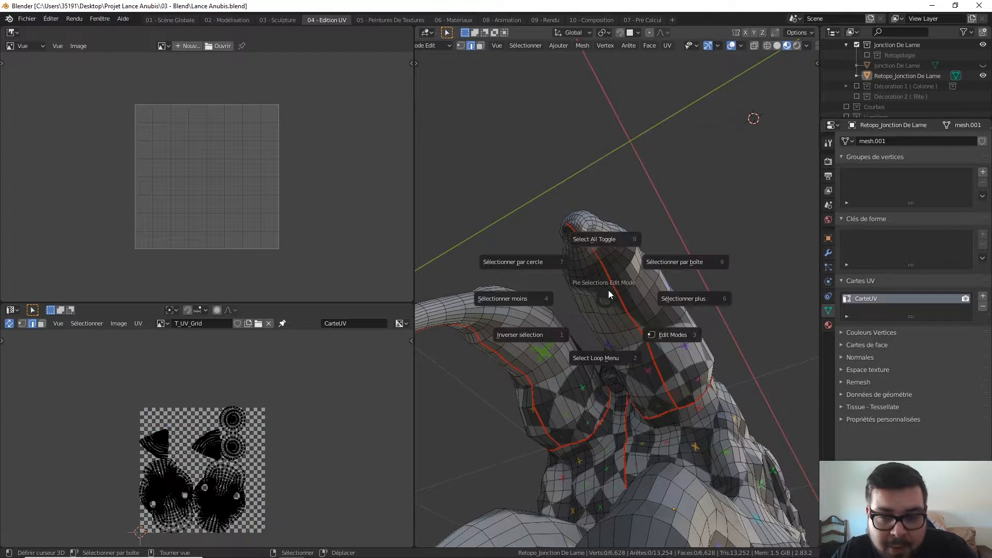
pyautogui.click(613, 235)
pyautogui.press('a')
pyautogui.press('Escape')
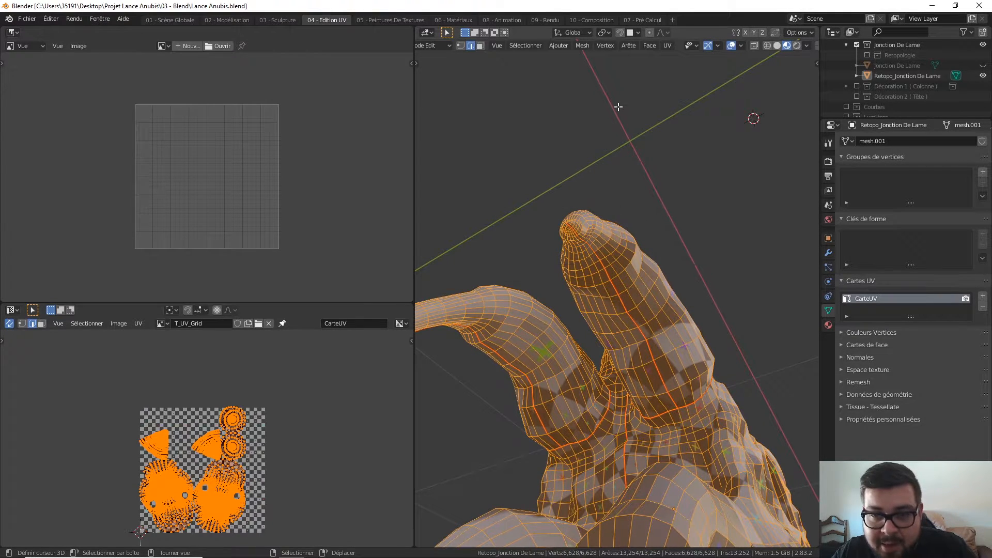
pyautogui.press('u')
pyautogui.click(609, 135)
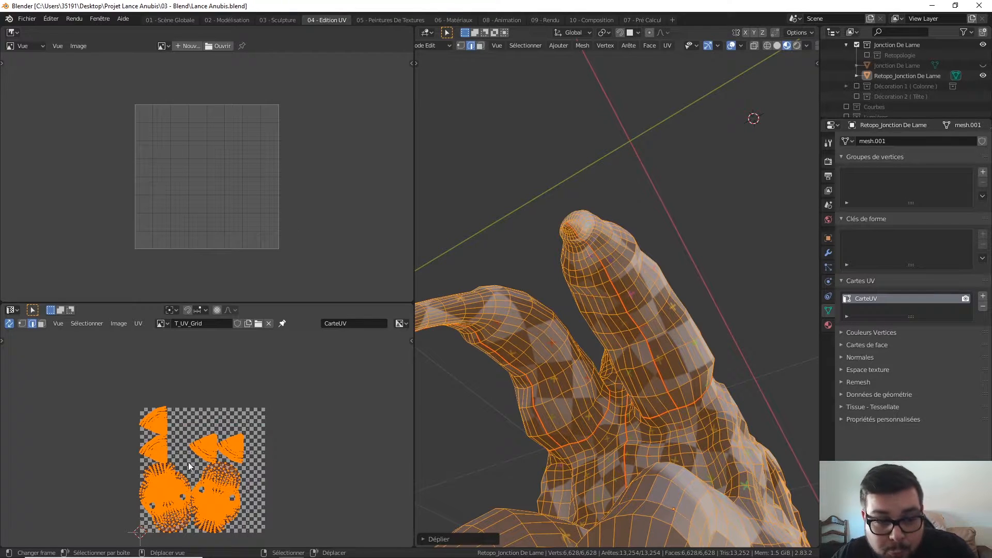
pyautogui.press('a')
pyautogui.click(562, 370)
pyautogui.rightClick(563, 350)
pyautogui.press('a')
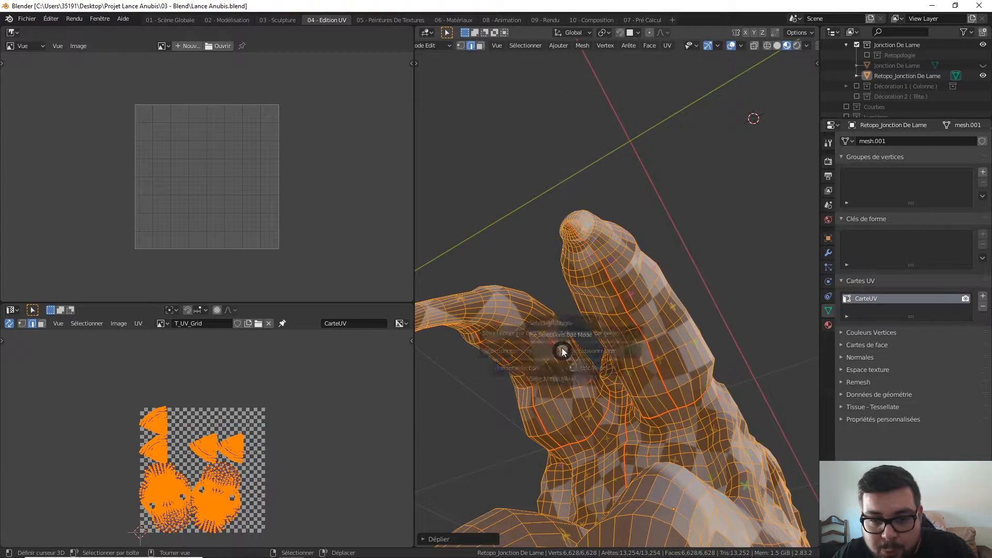
pyautogui.click(563, 311)
# Select the edge loop arching over the upper rim of the body's central cavity
pyautogui.moveTo(558, 318); pyautogui.dragTo(612, 354, button='middle')
pyautogui.moveTo(560, 391); pyautogui.dragTo(686, 290, button='middle')
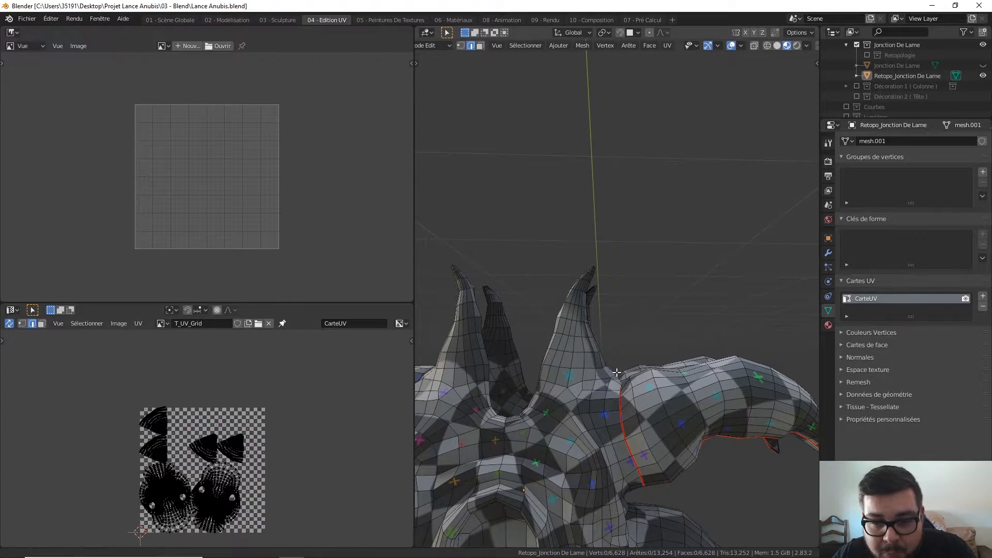
pyautogui.moveTo(617, 377); pyautogui.dragTo(631, 331, button='middle')
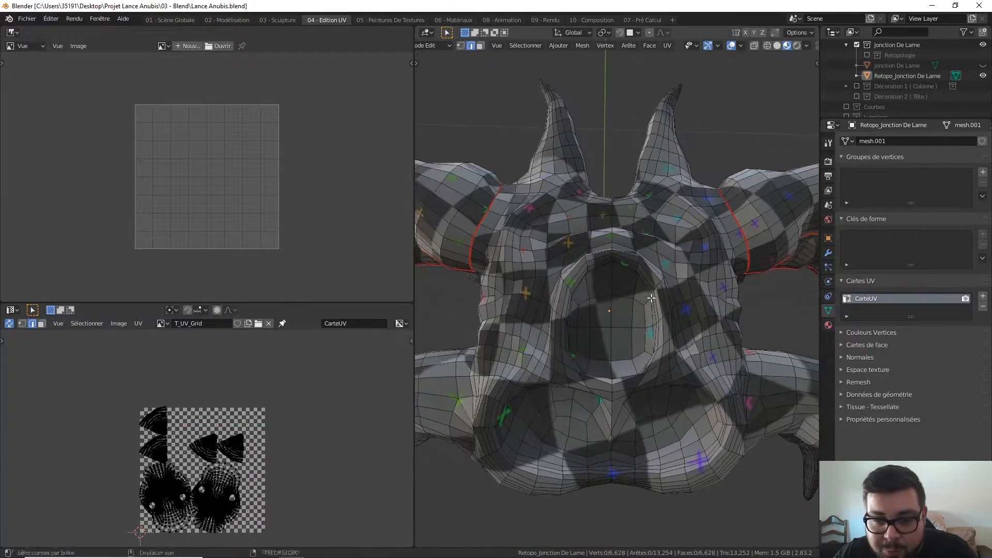
pyautogui.scroll(3, 647, 307)
pyautogui.moveTo(563, 244); pyautogui.dragTo(643, 329, button='middle')
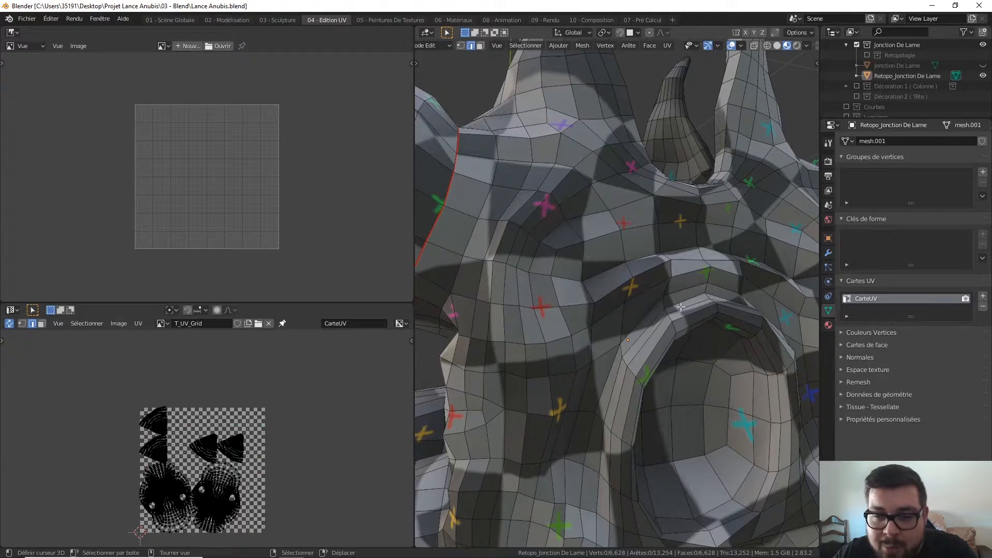
pyautogui.keyDown('alt'); pyautogui.click(690, 288); pyautogui.keyUp('alt')
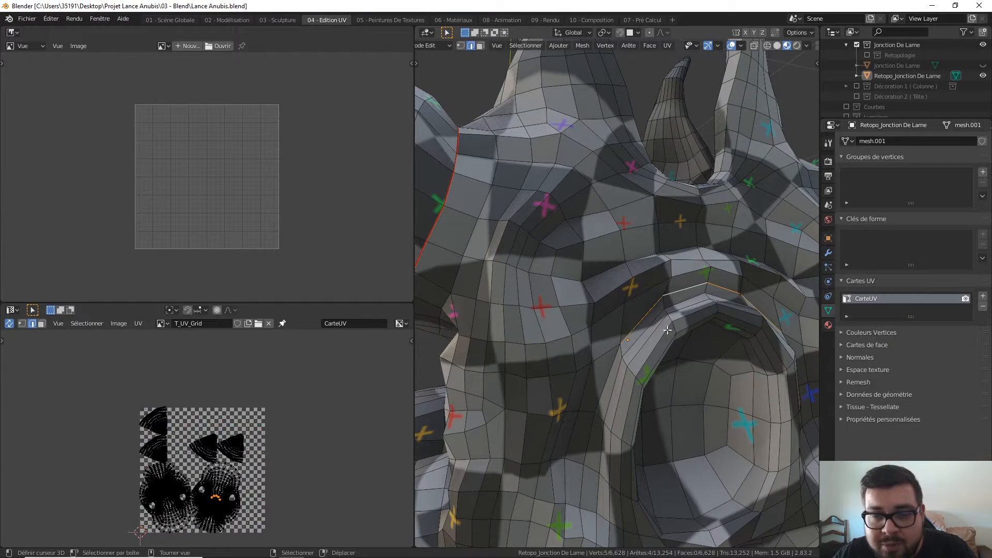
# Try to extend the selection with the edge loop along the side of the central cavity, and undo that addition
pyautogui.moveTo(642, 323); pyautogui.dragTo(604, 294, button='middle')
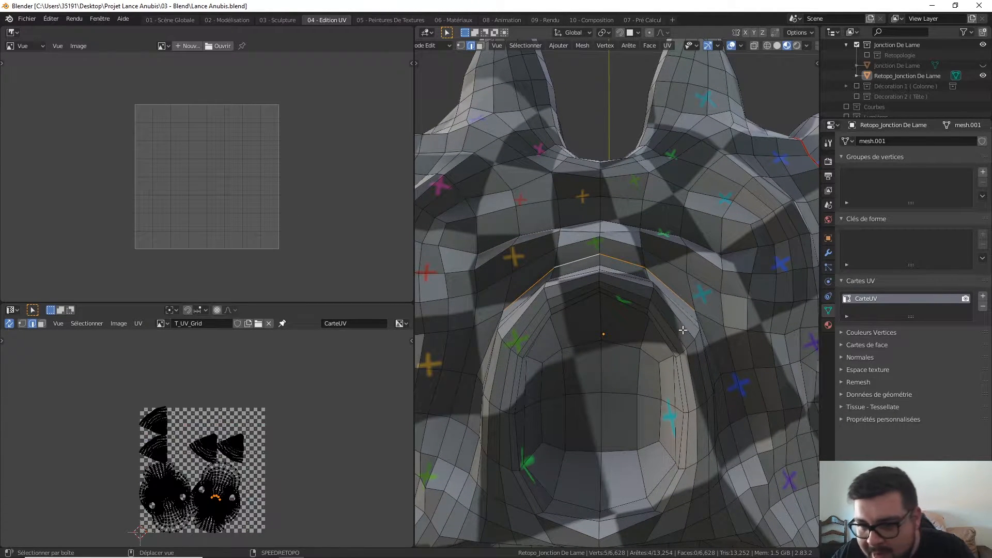
pyautogui.moveTo(681, 333)
pyautogui.keyDown('shift'); pyautogui.mouseDown(button='middle')
pyautogui.moveTo(692, 324)
pyautogui.moveTo(673, 317)
pyautogui.mouseUp(button='middle'); pyautogui.keyUp('shift')
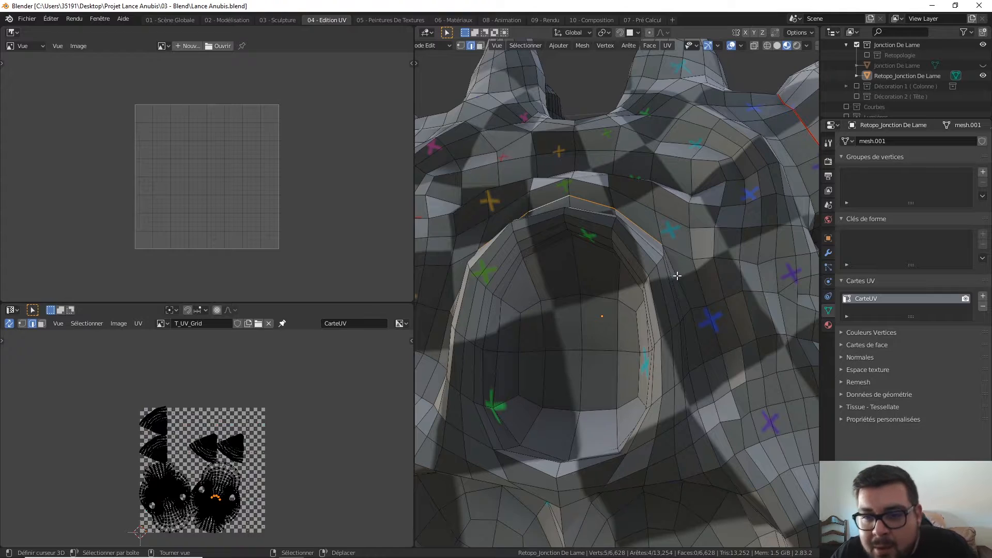
pyautogui.moveTo(677, 276); pyautogui.dragTo(603, 282, button='middle')
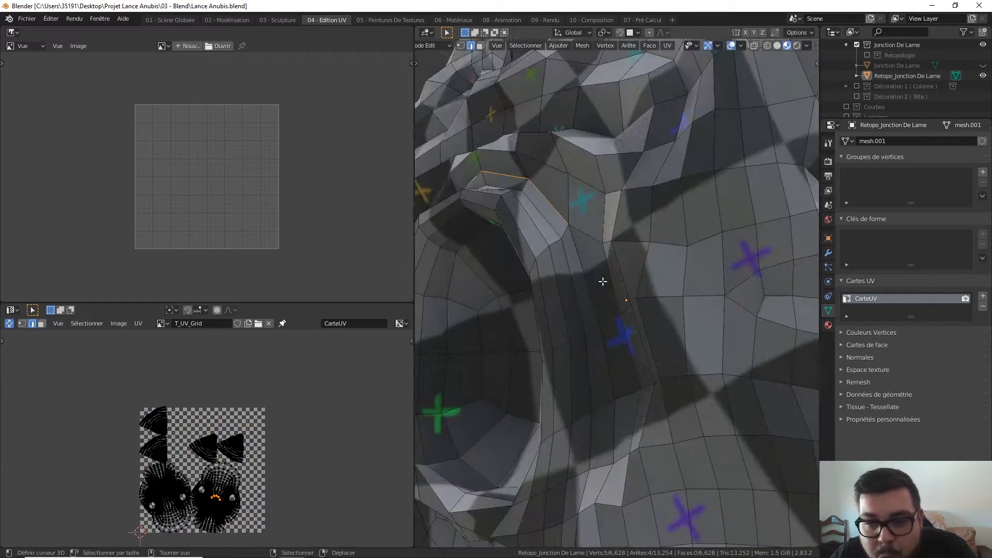
pyautogui.keyDown('alt'); pyautogui.keyDown('shift'); pyautogui.click(581, 254); pyautogui.keyUp('shift'); pyautogui.keyUp('alt')
pyautogui.moveTo(581, 255); pyautogui.dragTo(679, 261, button='middle')
pyautogui.scroll(-3, 661, 263)
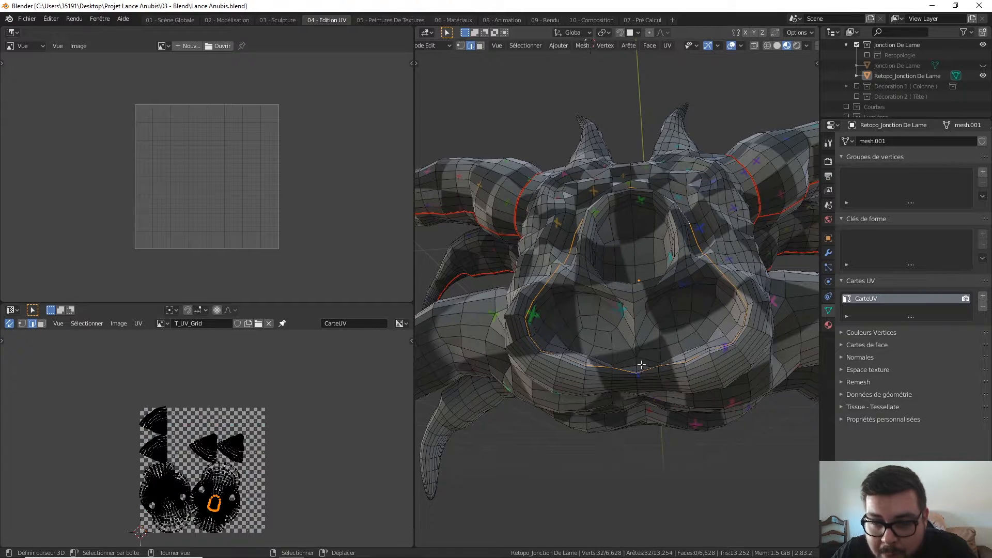
pyautogui.hotkey('ctrl', 'z')
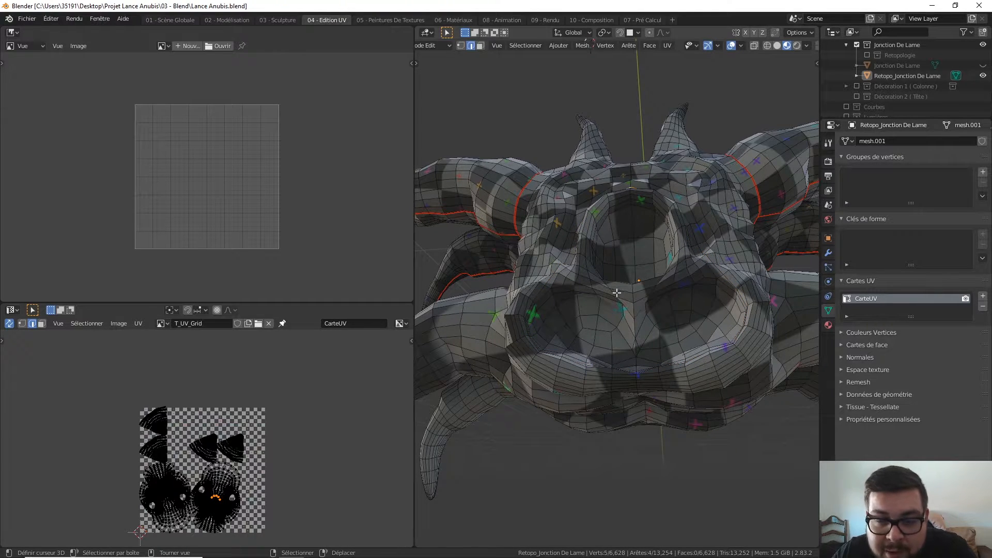
# Extend the edge selection as a shortest path down one side of the central cavity and along its lower rim to the middle
pyautogui.moveTo(656, 281); pyautogui.dragTo(635, 301, button='middle')
pyautogui.scroll(2, 643, 303)
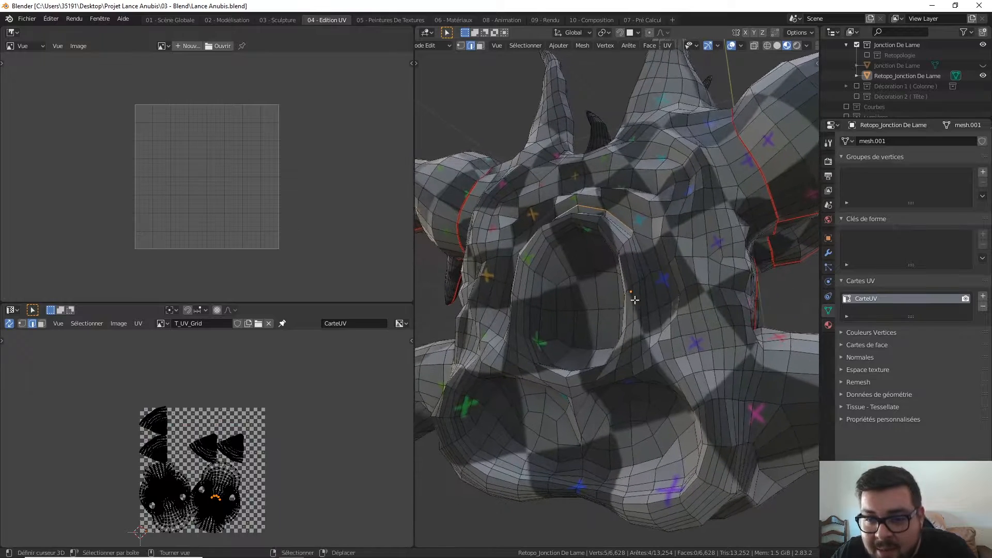
pyautogui.keyDown('ctrl'); pyautogui.click(649, 268); pyautogui.keyUp('ctrl')
pyautogui.keyDown('ctrl'); pyautogui.click(658, 318); pyautogui.keyUp('ctrl')
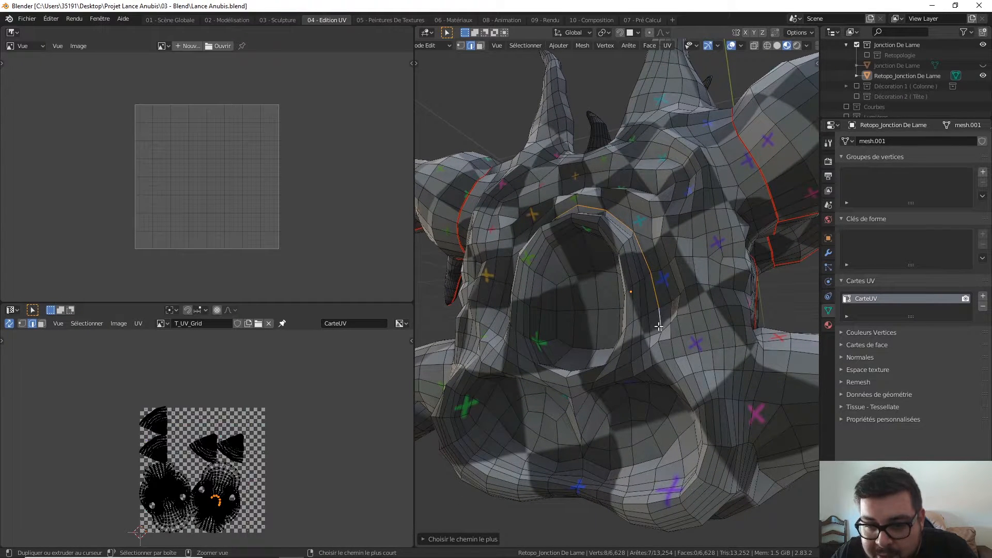
pyautogui.moveTo(659, 344); pyautogui.dragTo(754, 357, button='middle')
pyautogui.keyDown('ctrl'); pyautogui.click(753, 359); pyautogui.keyUp('ctrl')
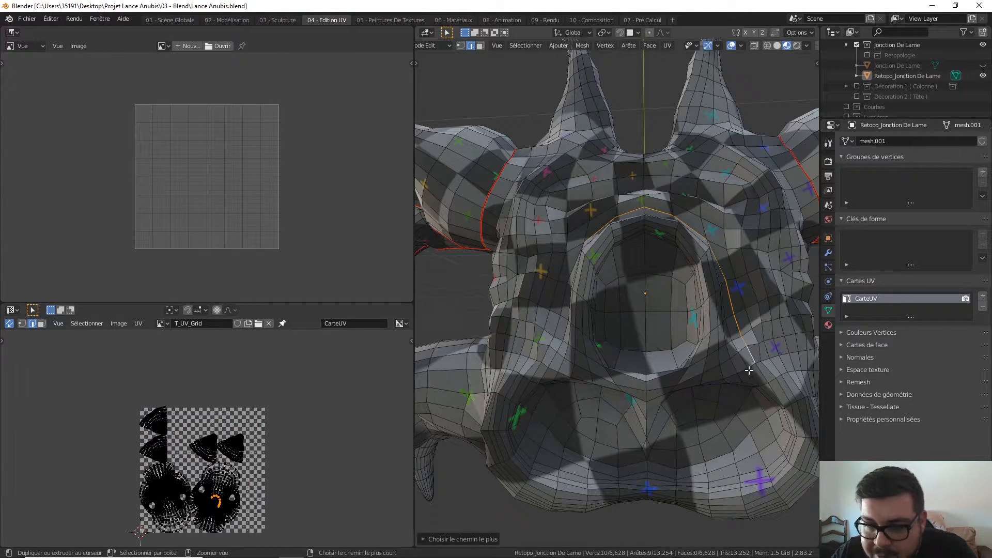
pyautogui.keyDown('ctrl'); pyautogui.click(749, 368); pyautogui.keyUp('ctrl')
pyautogui.keyDown('ctrl'); pyautogui.click(687, 387); pyautogui.keyUp('ctrl')
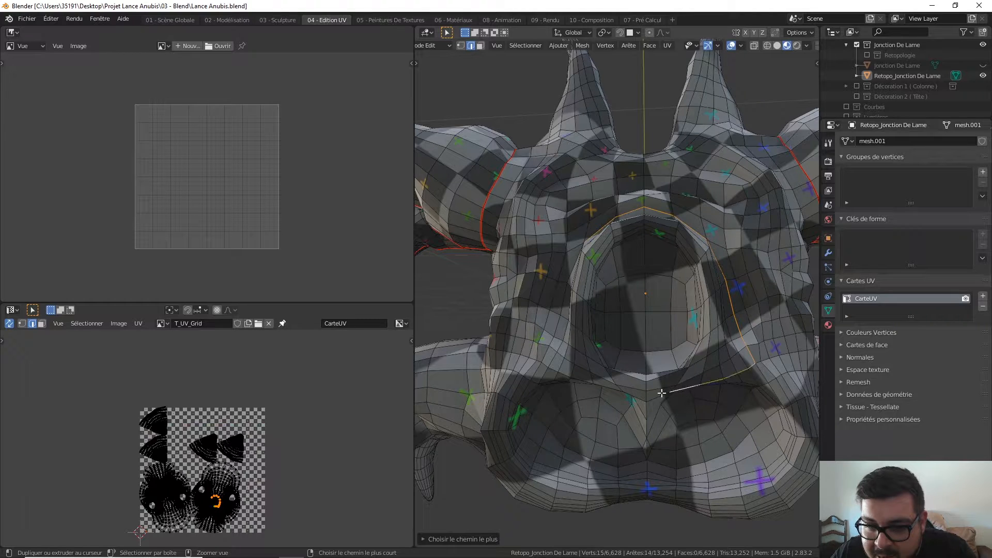
pyautogui.keyDown('ctrl'); pyautogui.click(652, 397); pyautogui.keyUp('ctrl')
# Complete the edge loop around the opposite side of the central cavity, mark it as a UV seam and clear the selection
pyautogui.moveTo(630, 388); pyautogui.dragTo(639, 274, button='middle')
pyautogui.keyDown('ctrl'); pyautogui.click(639, 269); pyautogui.keyUp('ctrl')
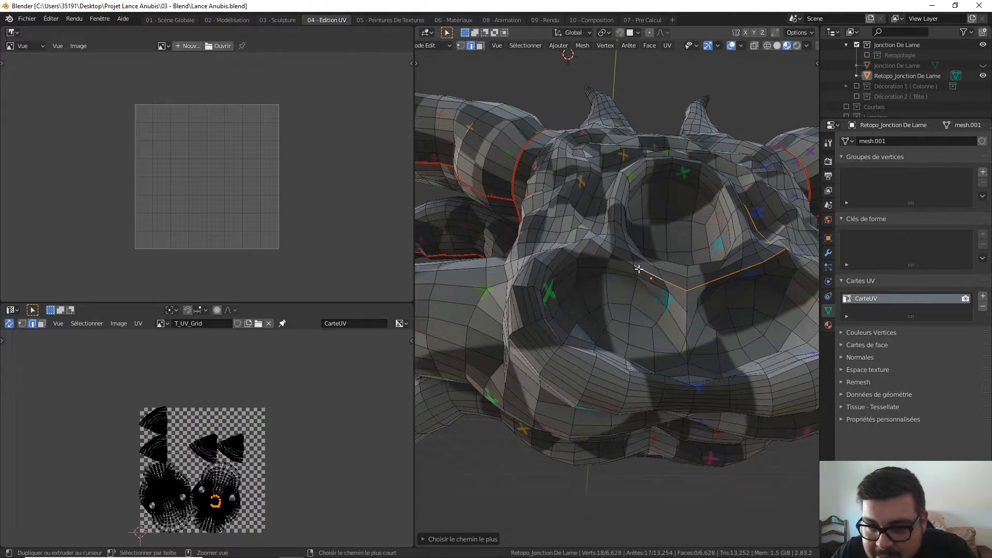
pyautogui.keyDown('ctrl'); pyautogui.click(617, 254); pyautogui.keyUp('ctrl')
pyautogui.moveTo(609, 251); pyautogui.dragTo(571, 348, button='middle')
pyautogui.keyDown('ctrl'); pyautogui.click(593, 319); pyautogui.keyUp('ctrl')
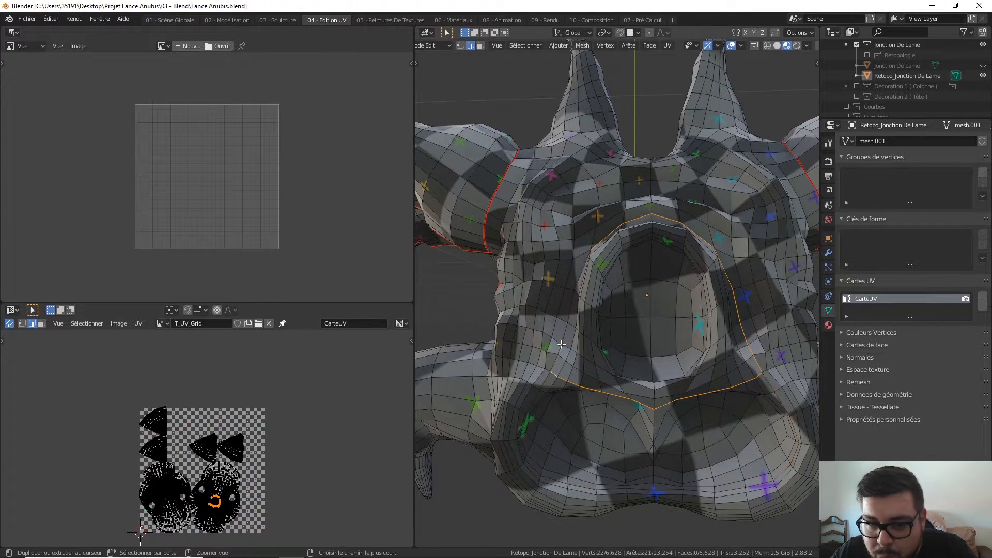
pyautogui.keyDown('ctrl'); pyautogui.click(569, 311); pyautogui.keyUp('ctrl')
pyautogui.moveTo(569, 310); pyautogui.dragTo(640, 279, button='middle')
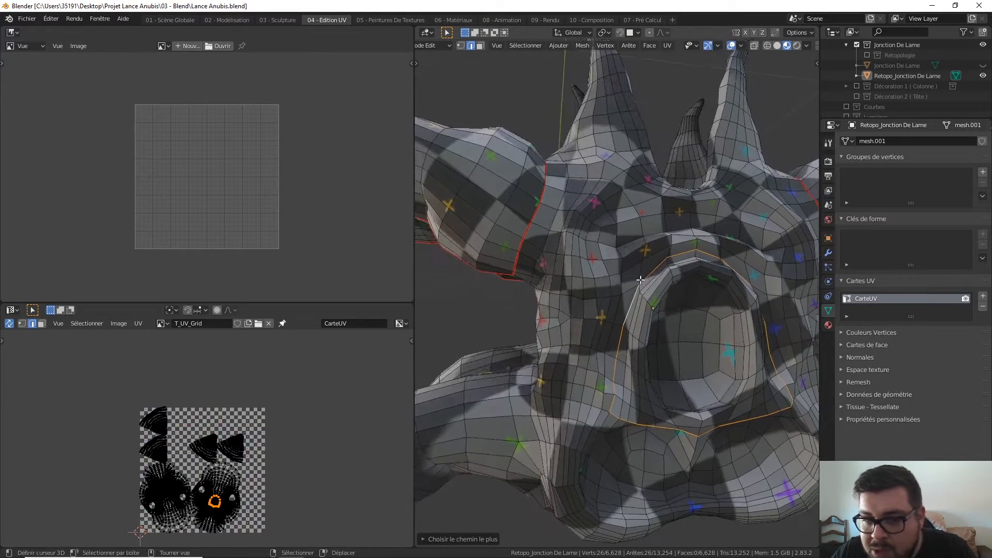
pyautogui.hotkey('ctrl', 'e')
pyautogui.click(691, 313)
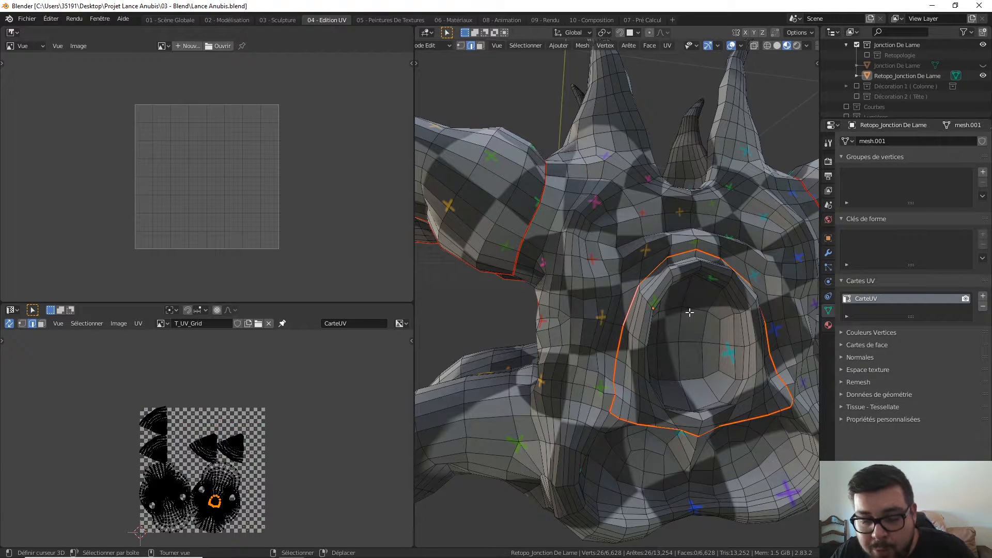
pyautogui.press('a')
pyautogui.click(683, 251)
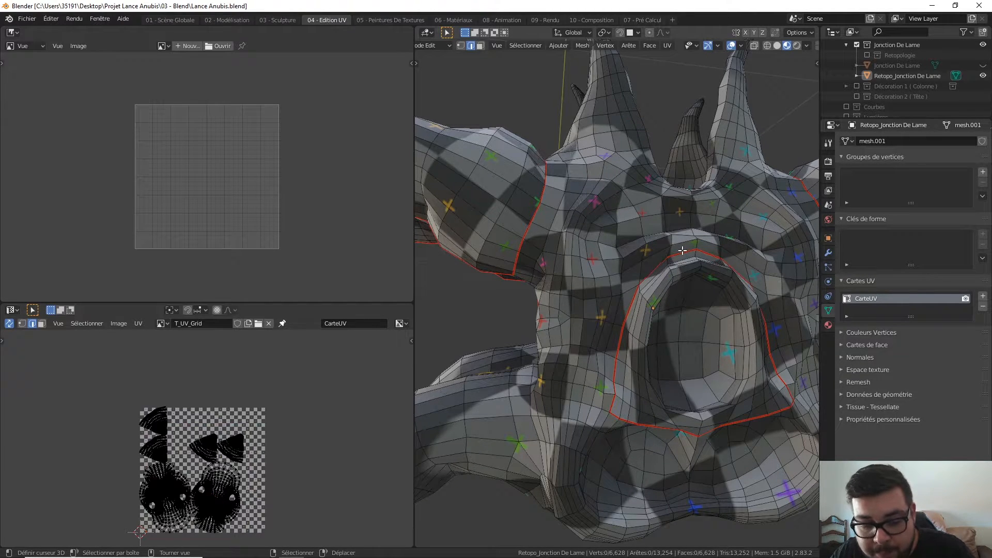
# Unwrap the whole mesh again with the cavity outline as a seam and inspect the new UV islands
pyautogui.press('a')
pyautogui.click(684, 197)
pyautogui.press('u')
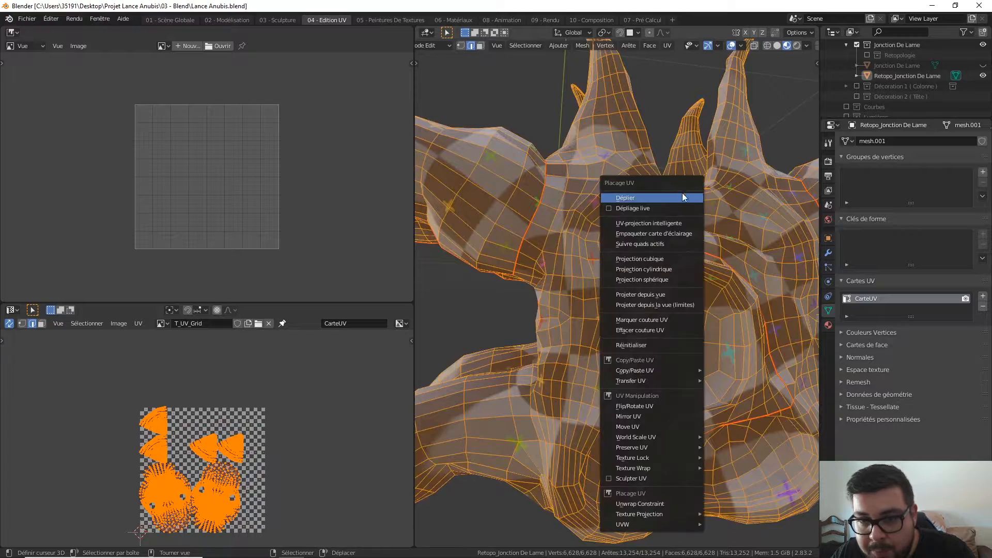
pyautogui.click(681, 197)
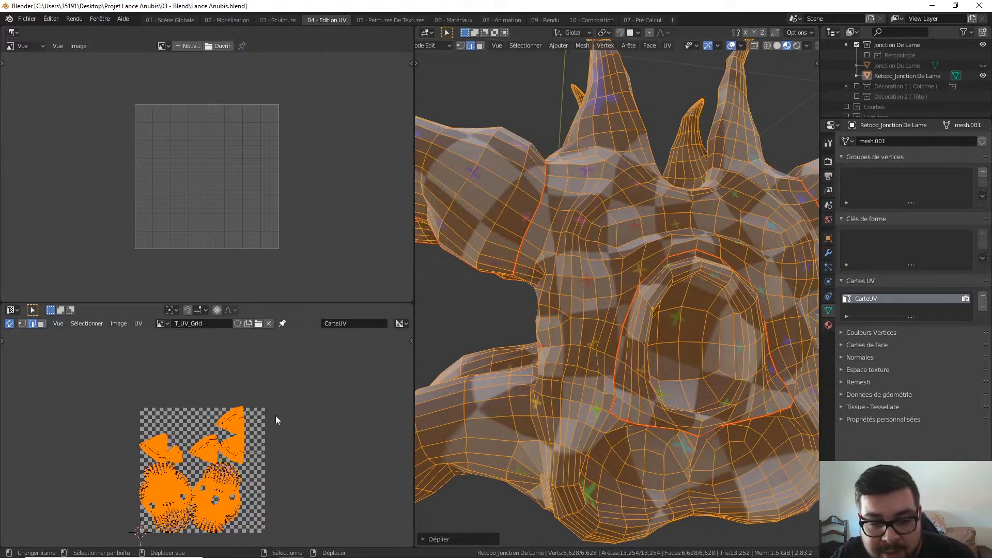
pyautogui.scroll(6, 183, 471)
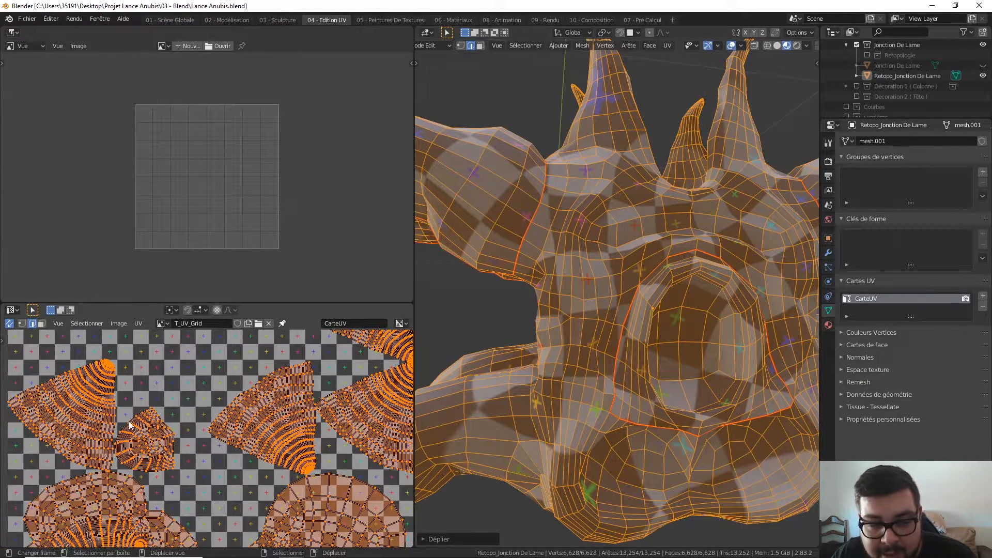
pyautogui.scroll(-3, 683, 323)
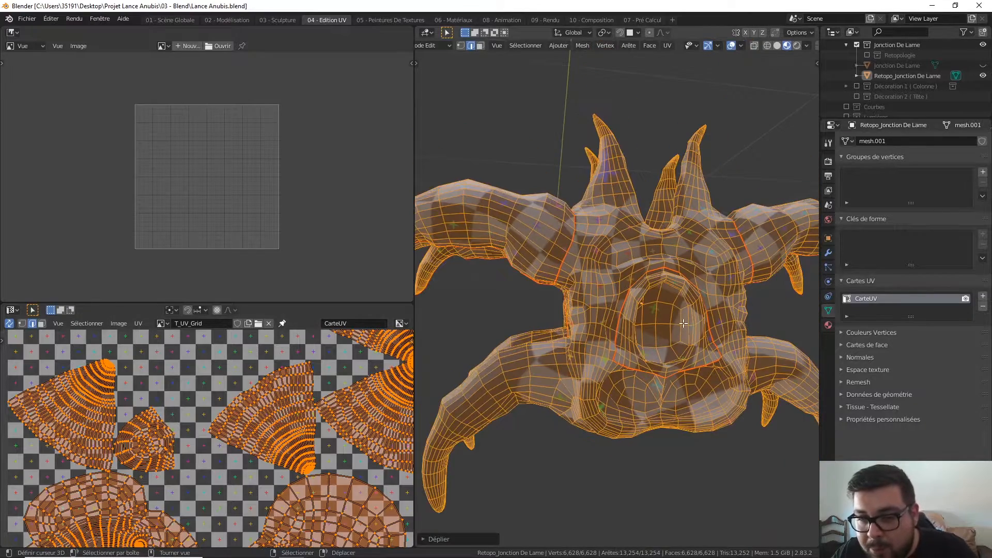
# Clear the selection and examine the UV grid distortion around the central cavity in Object Mode before returning to Edit Mode
pyautogui.press('a')
pyautogui.click(686, 277)
pyautogui.moveTo(685, 275); pyautogui.dragTo(628, 274, button='middle')
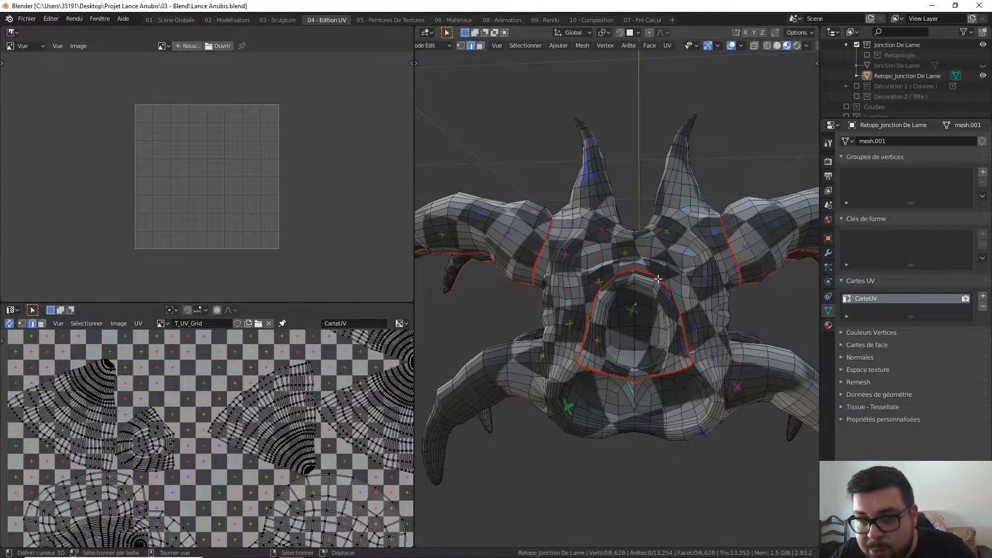
pyautogui.press('Tab')
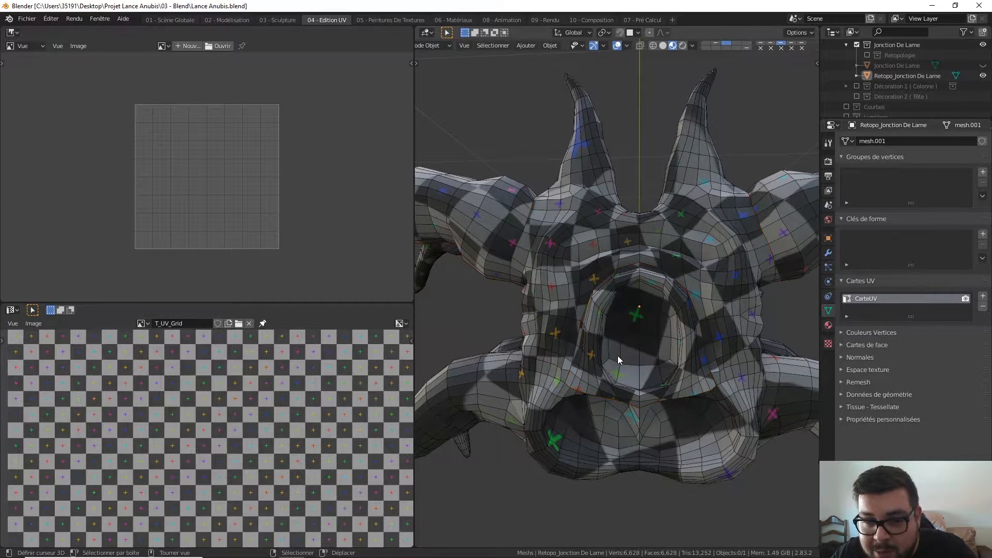
pyautogui.moveTo(618, 356); pyautogui.dragTo(635, 290, button='middle')
pyautogui.moveTo(640, 337); pyautogui.dragTo(610, 338, button='middle')
pyautogui.press('Tab')
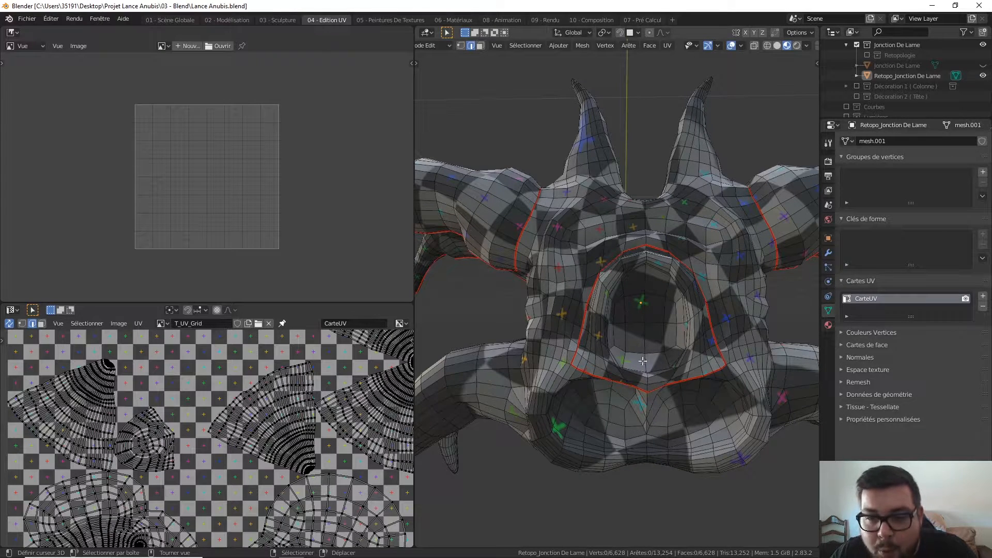
# Mark the inner edge loop around the floor of the central cavity as a UV seam and clear the selection
pyautogui.moveTo(642, 314); pyautogui.dragTo(641, 308, button='middle')
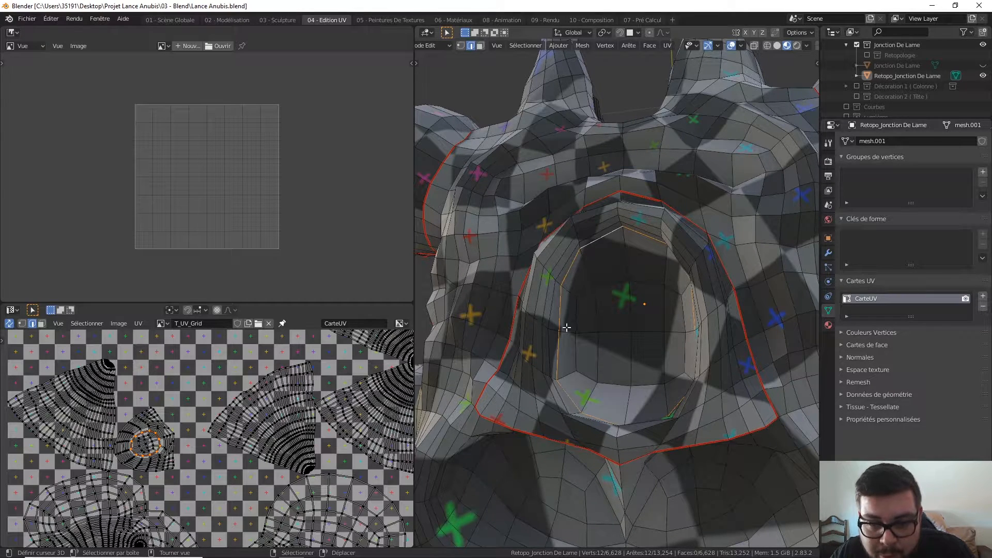
pyautogui.hotkey('ctrl', 'e')
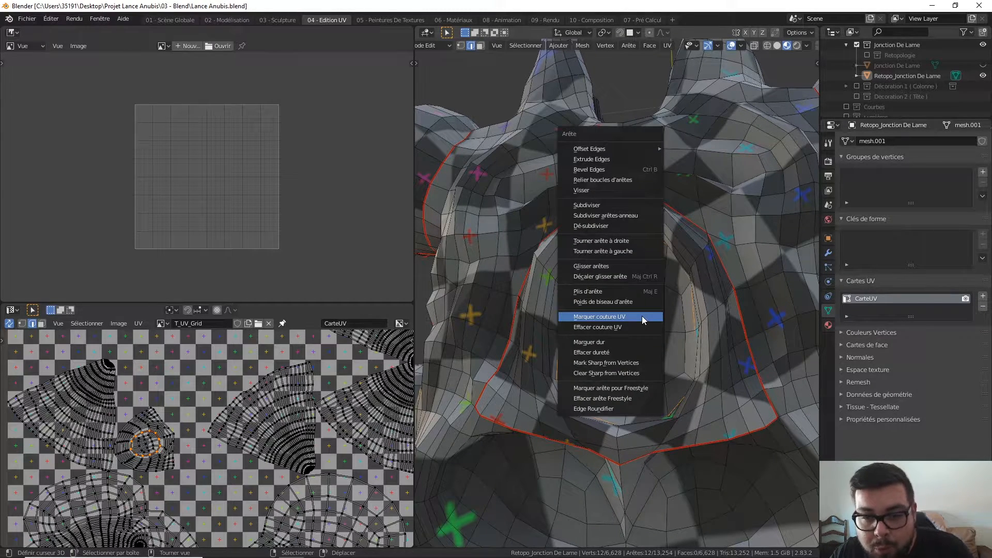
pyautogui.click(643, 316)
pyautogui.hotkey('alt', 'a')
# Unwrap the whole mesh again with the cavity floor split off, and clear the selection
pyautogui.press('a')
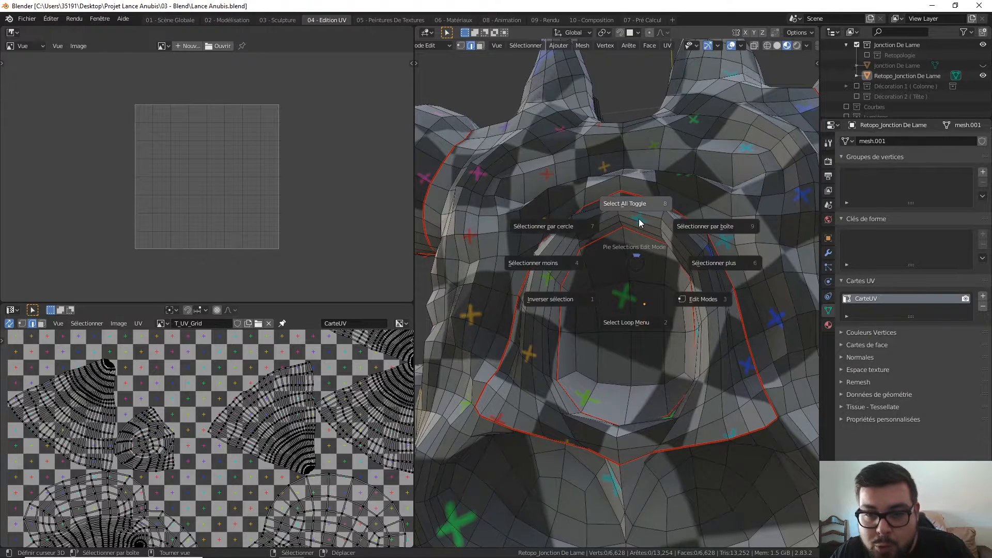
pyautogui.press('u')
pyautogui.click(635, 218)
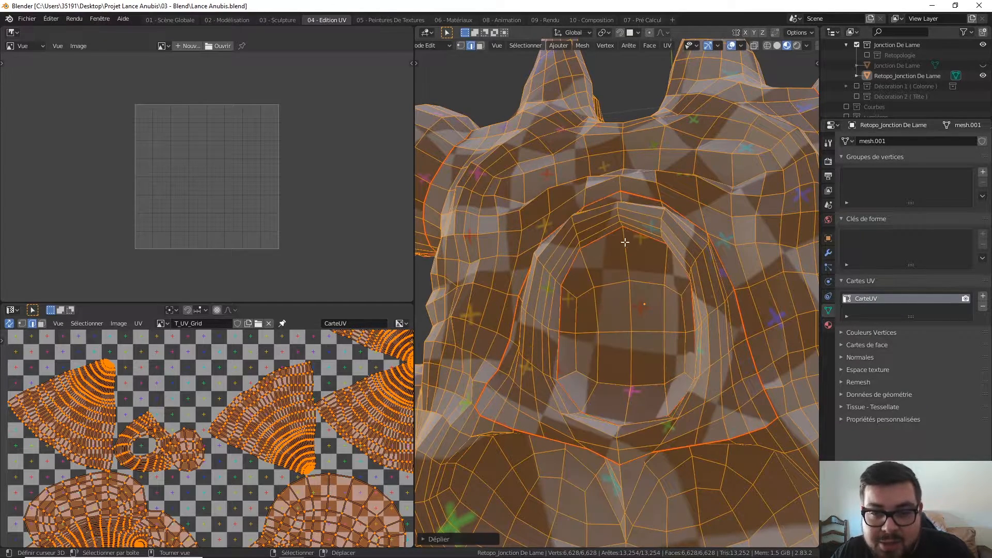
pyautogui.press('a')
pyautogui.click(604, 248)
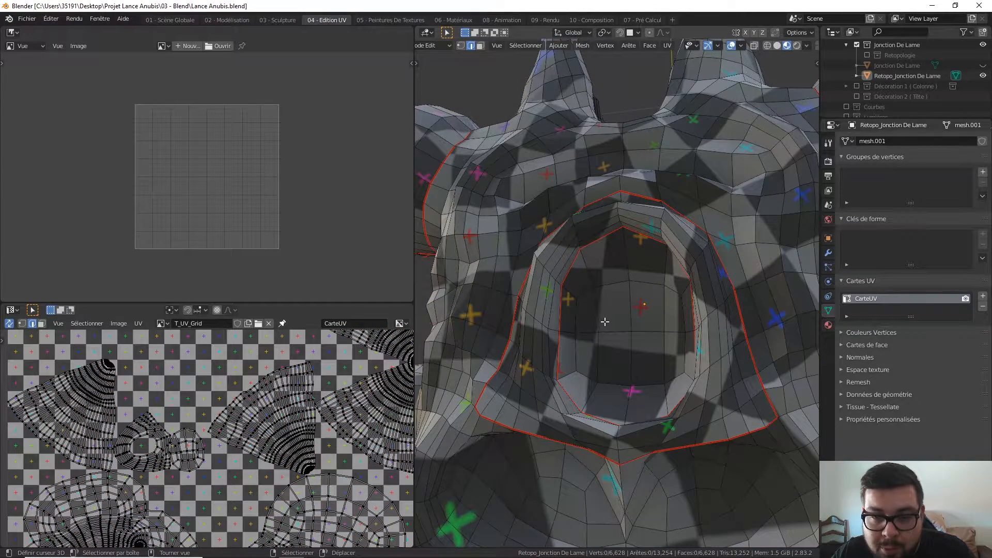
# Examine the UV grid around the seamed cavity and on the matching cavity on the opposite side of the body
pyautogui.moveTo(605, 321); pyautogui.dragTo(614, 307, button='middle')
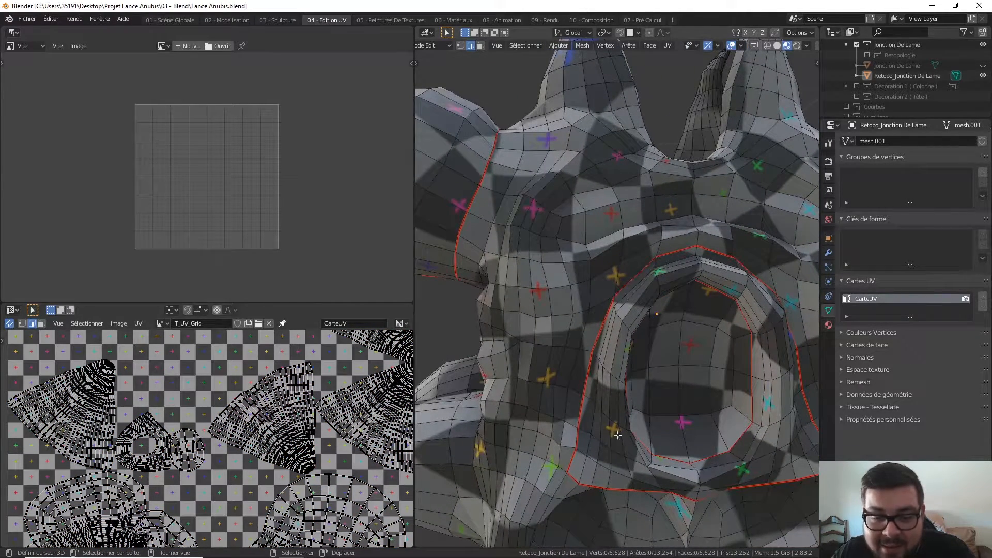
pyautogui.press('a')
pyautogui.click(655, 353)
pyautogui.scroll(-4, 655, 346)
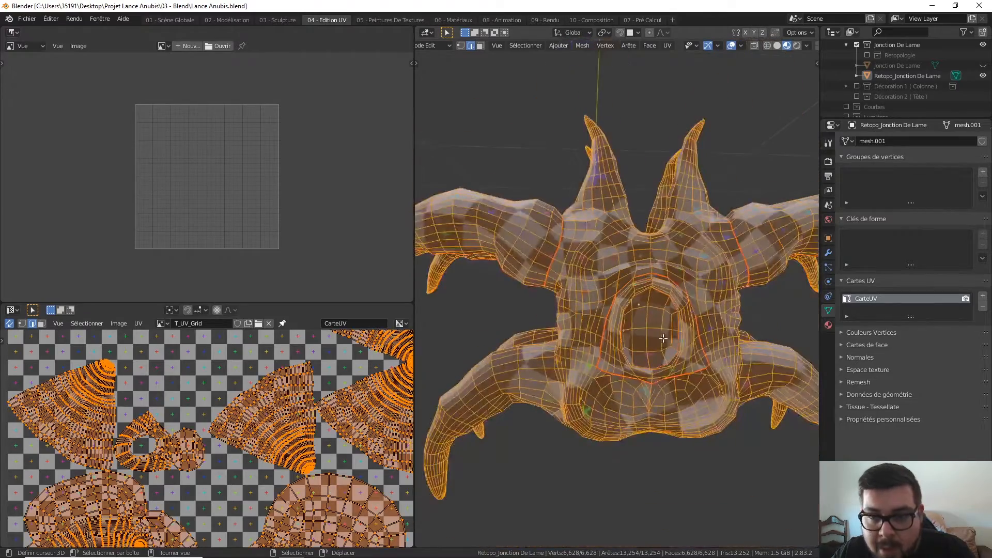
pyautogui.press('a')
pyautogui.moveTo(657, 331); pyautogui.dragTo(455, 316, button='middle')
pyautogui.click(645, 305)
pyautogui.scroll(5, 588, 250)
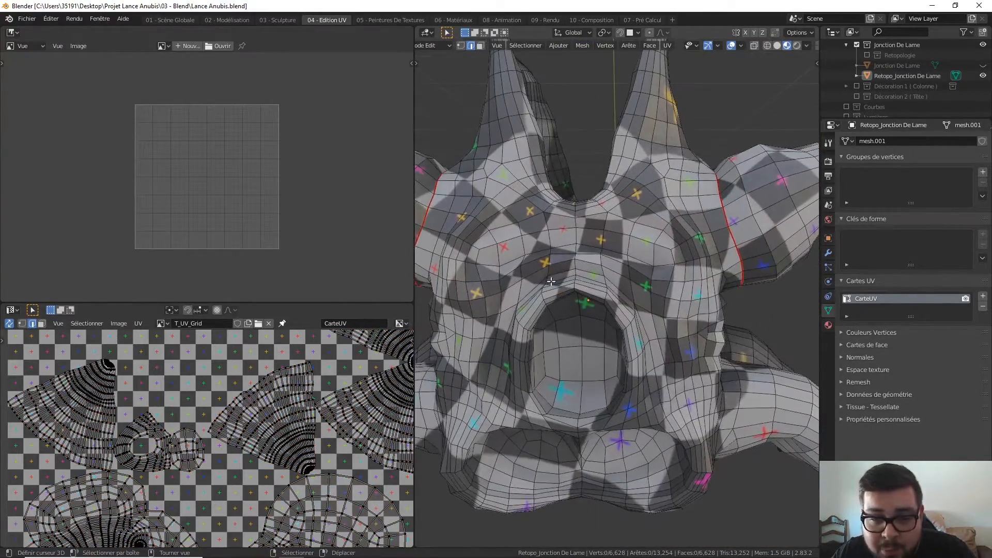
pyautogui.moveTo(588, 261); pyautogui.dragTo(584, 270, button='middle')
pyautogui.keyDown('alt'); pyautogui.click(584, 270); pyautogui.keyUp('alt')
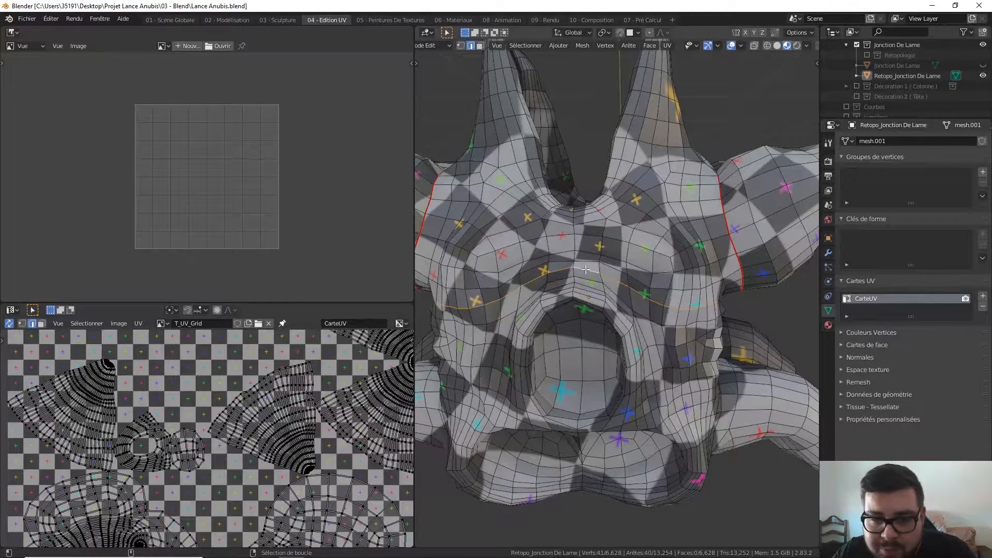
pyautogui.hotkey('ctrl', 'z')
# Select the outer edges of the opposite cavity over its top, down one side and along its lower rim as shortest paths
pyautogui.keyDown('alt'); pyautogui.rightClick(592, 282); pyautogui.keyUp('alt')
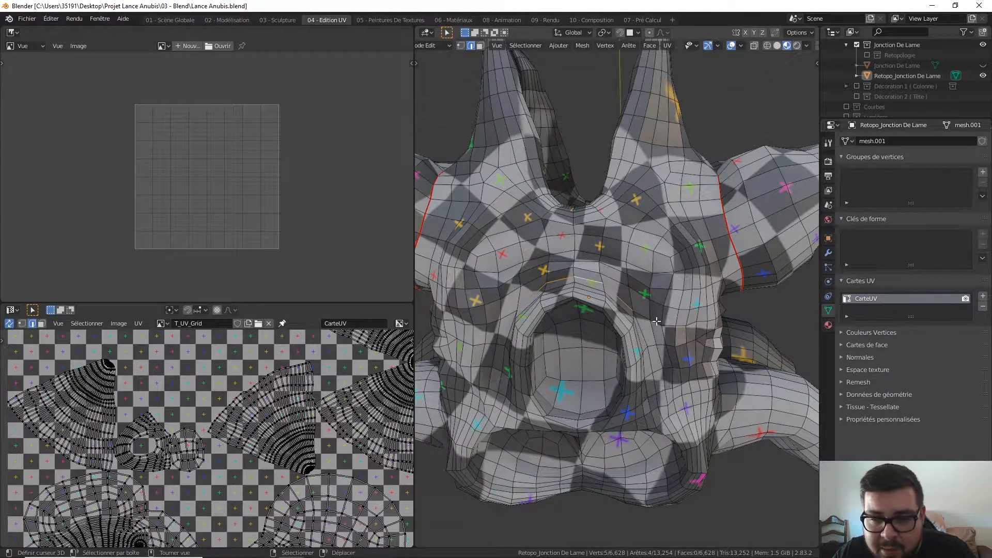
pyautogui.keyDown('shift'); pyautogui.rightClick(643, 329); pyautogui.keyUp('shift')
pyautogui.moveTo(652, 373); pyautogui.dragTo(654, 355, button='middle')
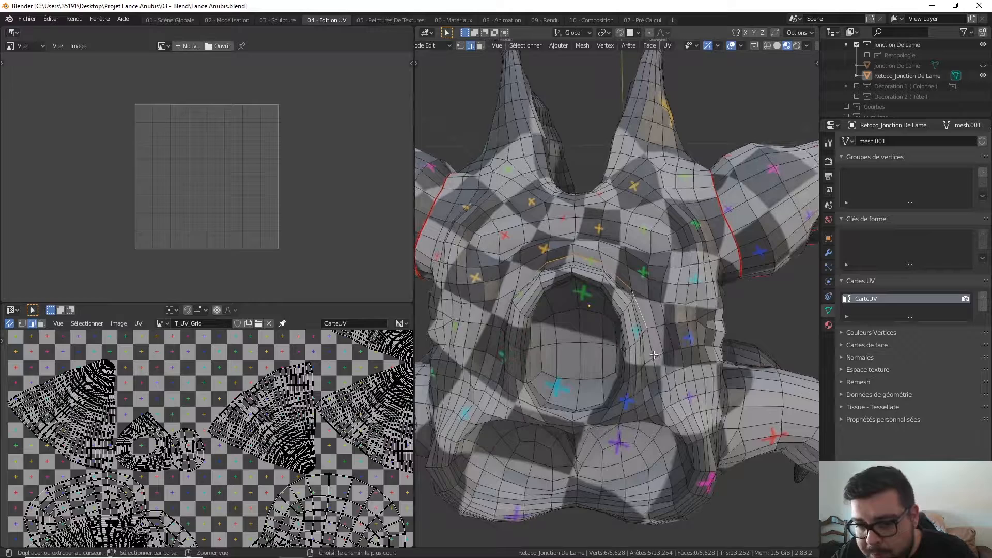
pyautogui.keyDown('ctrl'); pyautogui.click(663, 406); pyautogui.keyUp('ctrl')
pyautogui.moveTo(662, 405); pyautogui.dragTo(649, 393, button='middle')
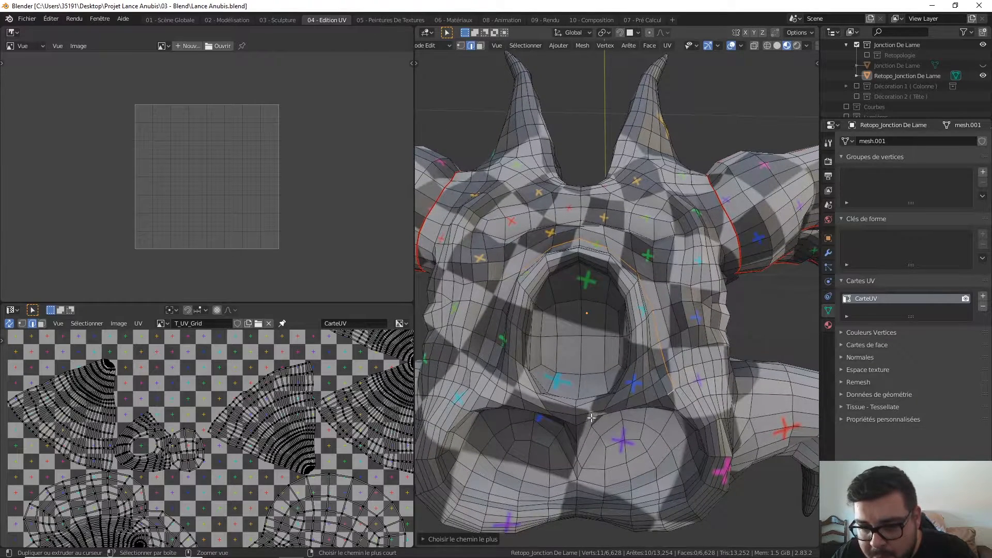
pyautogui.keyDown('ctrl'); pyautogui.click(589, 418); pyautogui.keyUp('ctrl')
pyautogui.keyDown('ctrl'); pyautogui.click(547, 418); pyautogui.keyUp('ctrl')
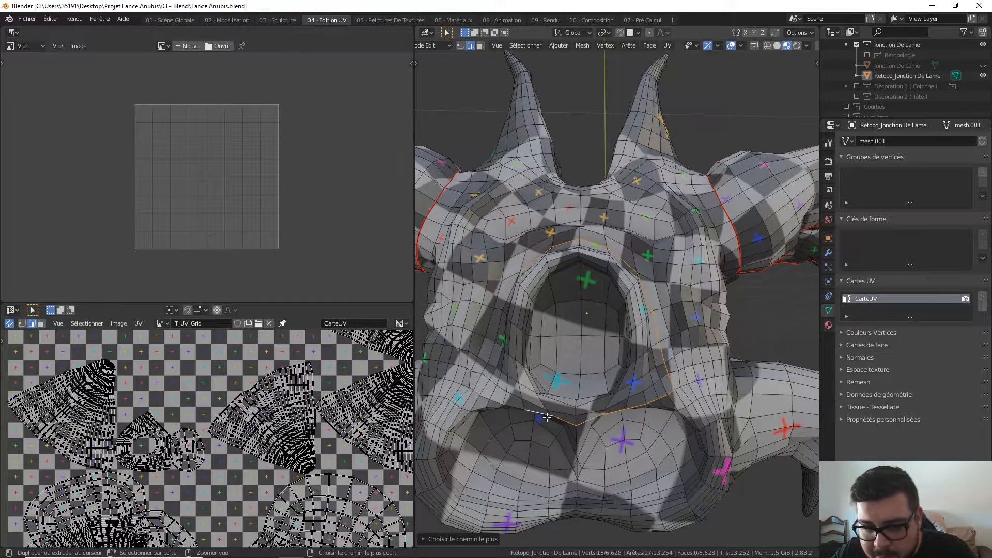
pyautogui.keyDown('ctrl'); pyautogui.click(496, 401); pyautogui.keyUp('ctrl')
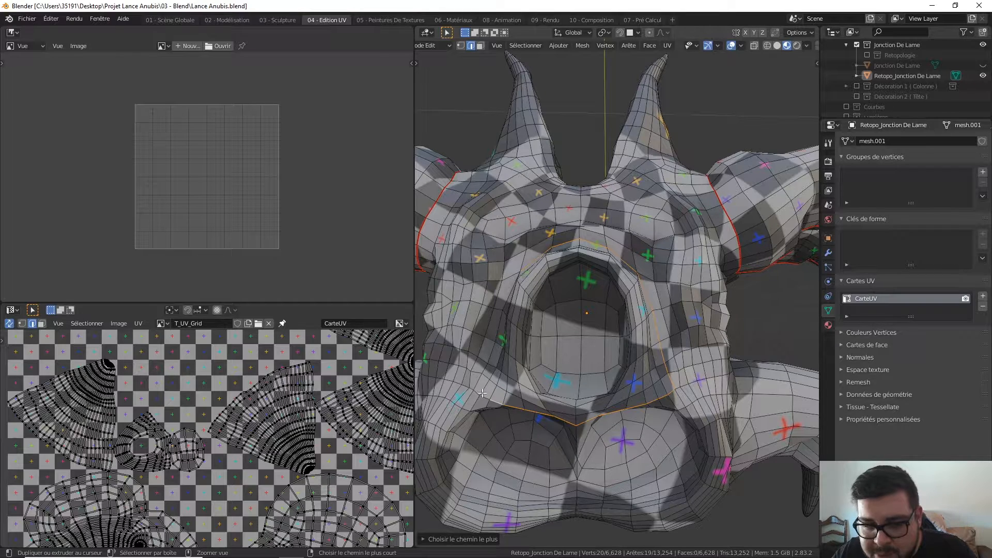
# Close the edge selection around the opposite cavity by extending it up the remaining side to the top
pyautogui.keyDown('alt'); pyautogui.keyDown('shift'); pyautogui.rightClick(487, 387); pyautogui.keyUp('shift'); pyautogui.keyUp('alt')
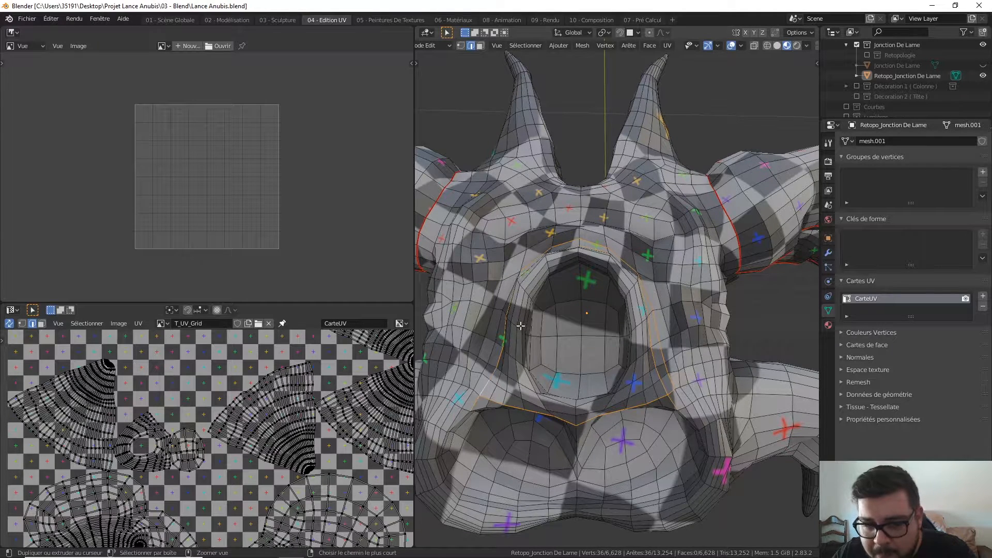
pyautogui.hotkey('ctrl', 'z')
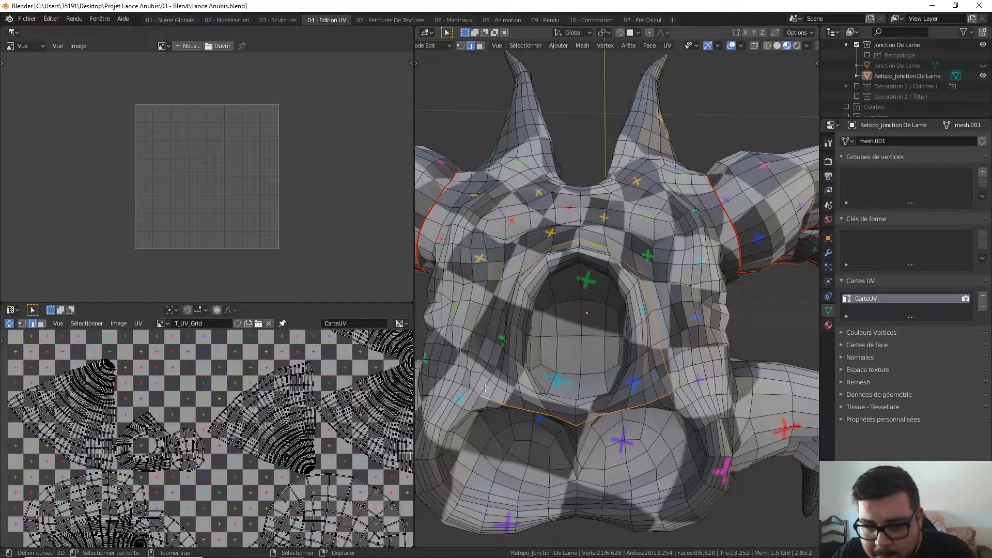
pyautogui.keyDown('ctrl'); pyautogui.click(479, 391); pyautogui.keyUp('ctrl')
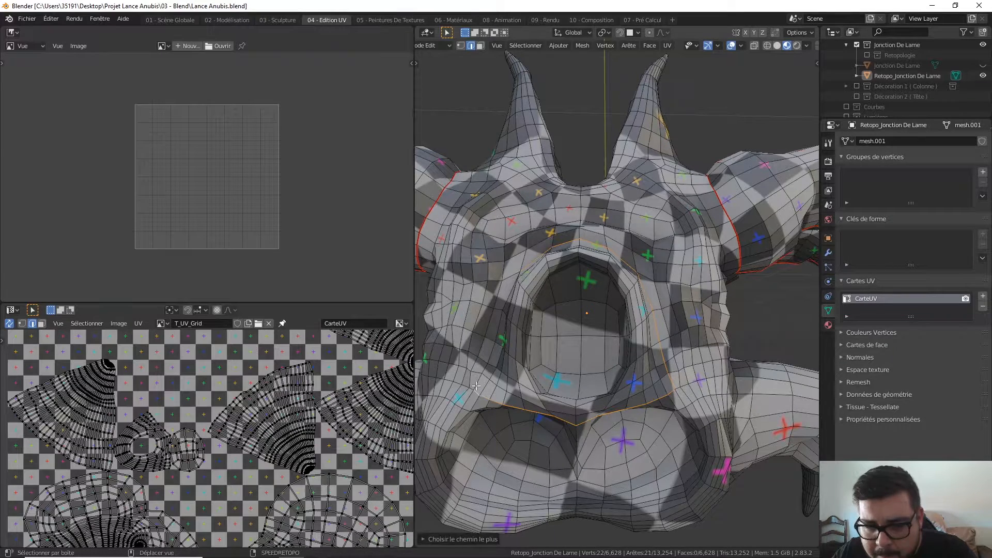
pyautogui.keyDown('ctrl'); pyautogui.click(478, 381); pyautogui.keyUp('ctrl')
pyautogui.keyDown('ctrl'); pyautogui.click(509, 284); pyautogui.keyUp('ctrl')
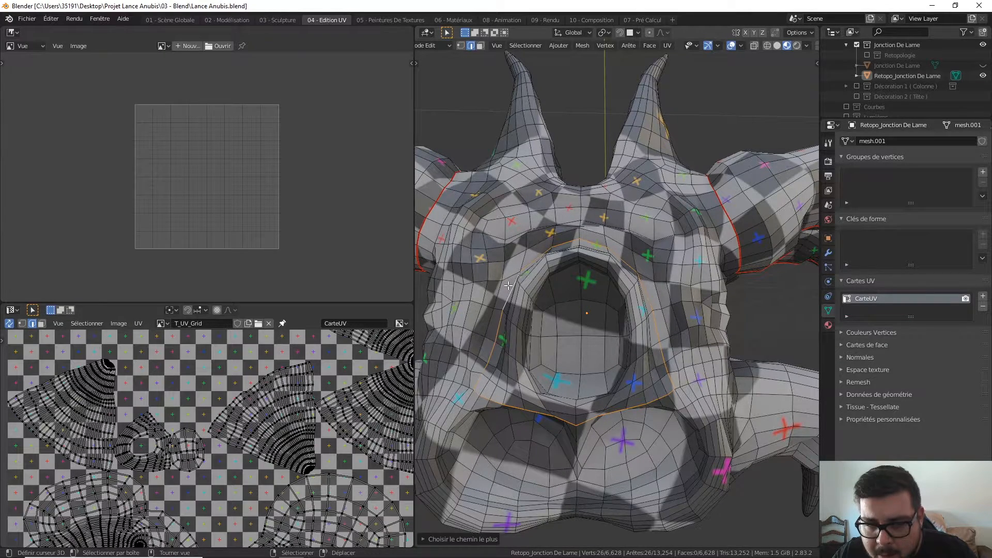
# Mark the selected outline of the opposite cavity as a UV seam and clear the selection
pyautogui.scroll(3, 522, 295)
pyautogui.hotkey('ctrl', 'e')
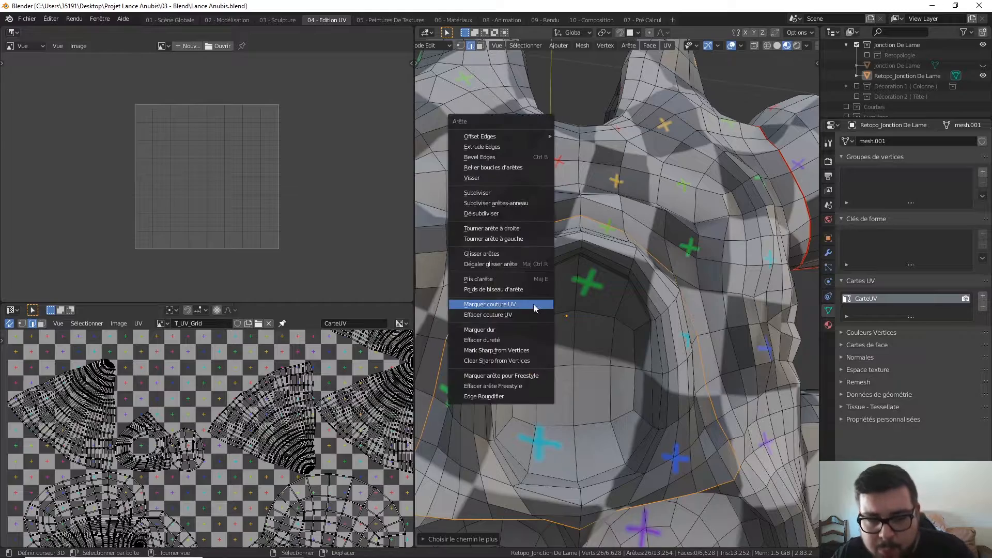
pyautogui.click(534, 304)
pyautogui.scroll(-4, 534, 306)
pyautogui.press('a')
pyautogui.click(541, 253)
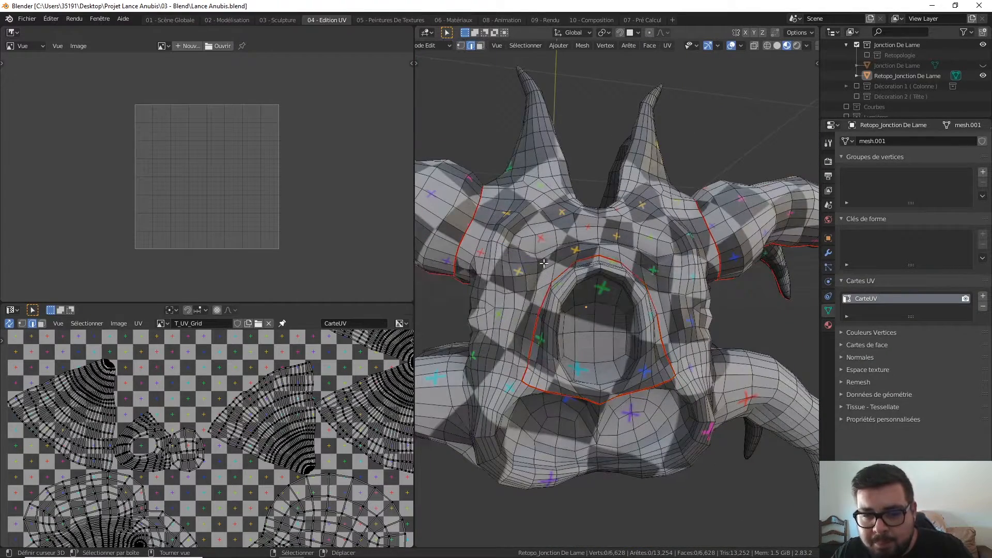
# Unwrap the whole mesh with the second cavity outline as a seam, and clear the selection
pyautogui.press('a')
pyautogui.click(532, 205)
pyautogui.press('u')
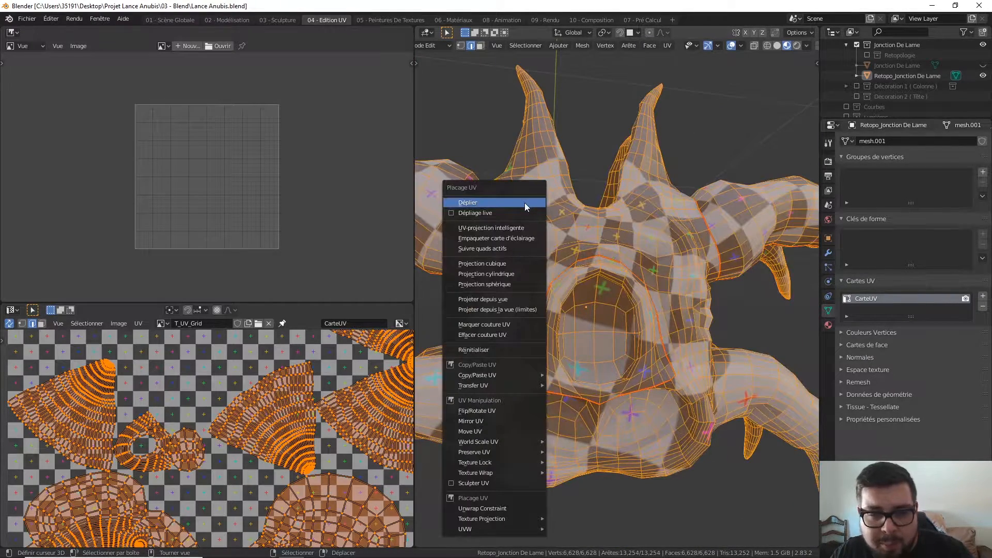
pyautogui.click(525, 203)
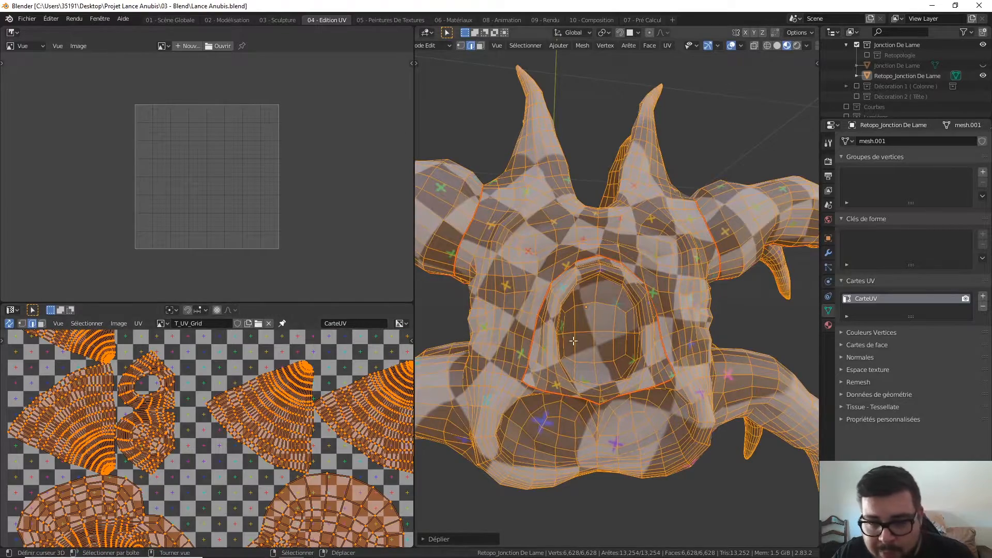
pyautogui.press('a')
pyautogui.click(581, 273)
# Mark the inner edge loop around the floor of the second cavity as a UV seam and clear the selection
pyautogui.moveTo(581, 273); pyautogui.dragTo(555, 261, button='middle')
pyautogui.keyDown('alt'); pyautogui.click(555, 262); pyautogui.keyUp('alt')
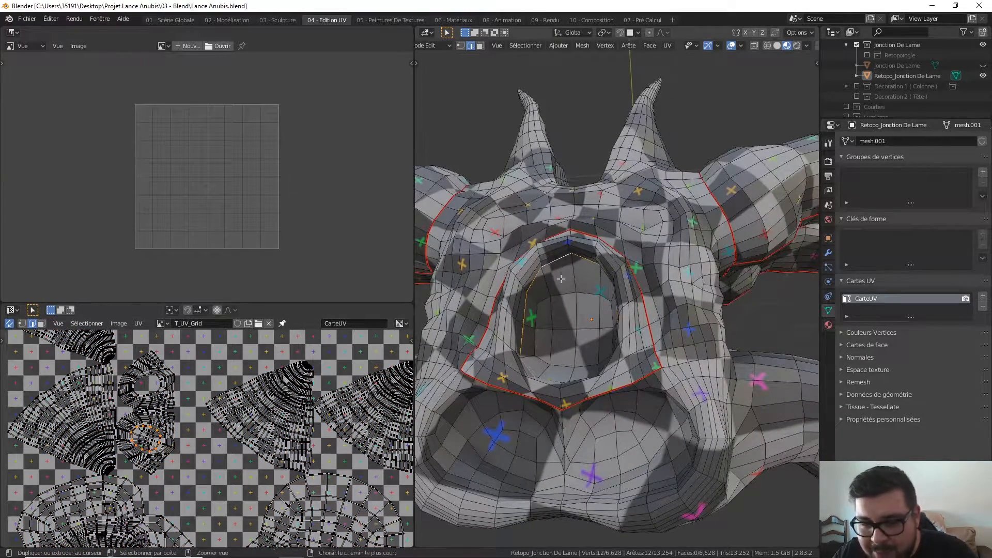
pyautogui.hotkey('ctrl', 'e')
pyautogui.click(559, 279)
pyautogui.press('a')
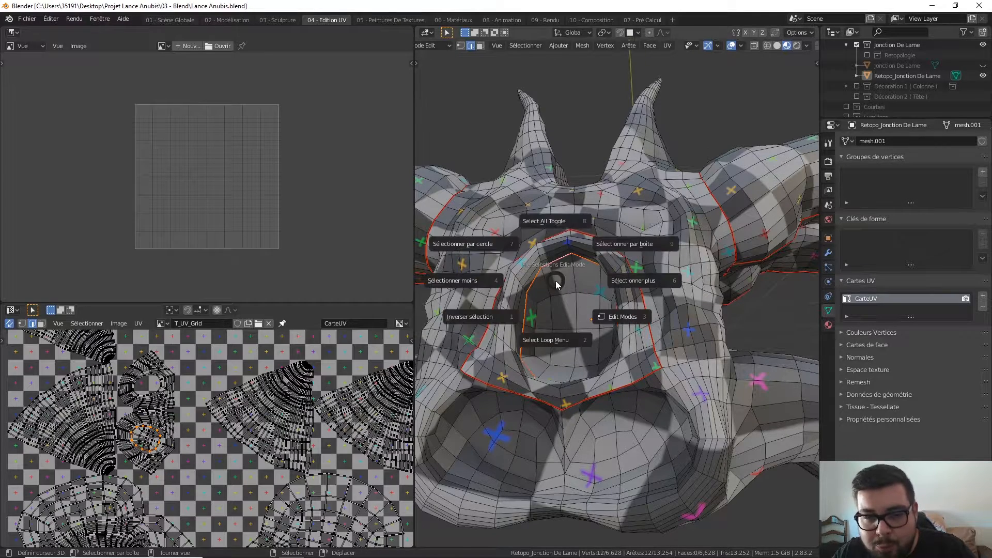
pyautogui.click(550, 241)
# Unwrap the whole mesh with both cavity floors separated by seams, and clear the selection
pyautogui.press('a')
pyautogui.click(554, 197)
pyautogui.press('u')
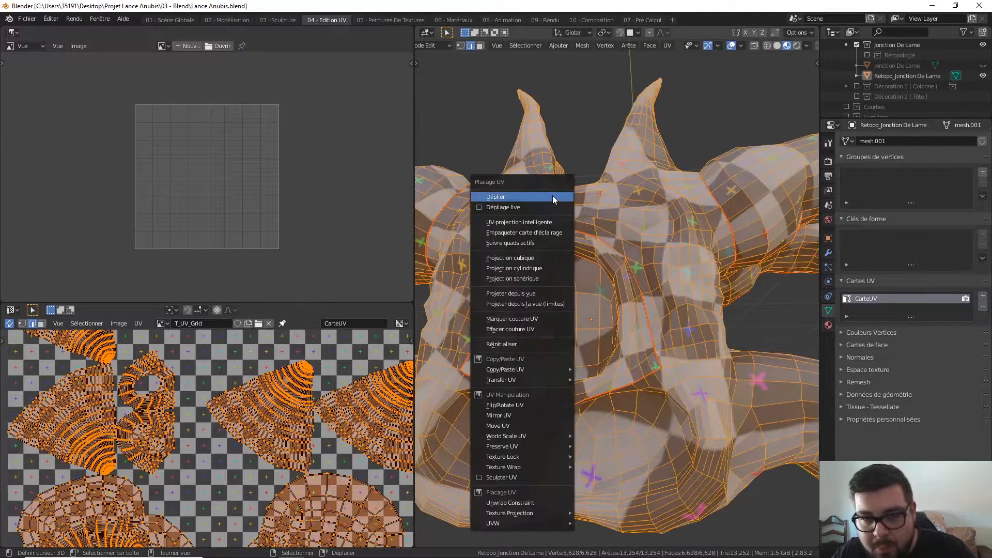
pyautogui.click(553, 196)
pyautogui.scroll(-1, 536, 297)
pyautogui.press('a')
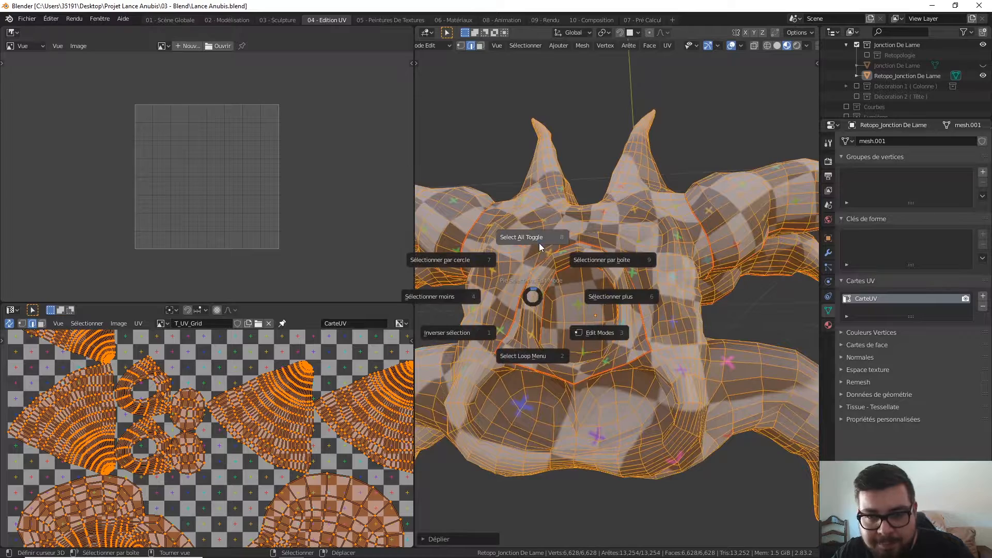
pyautogui.click(539, 243)
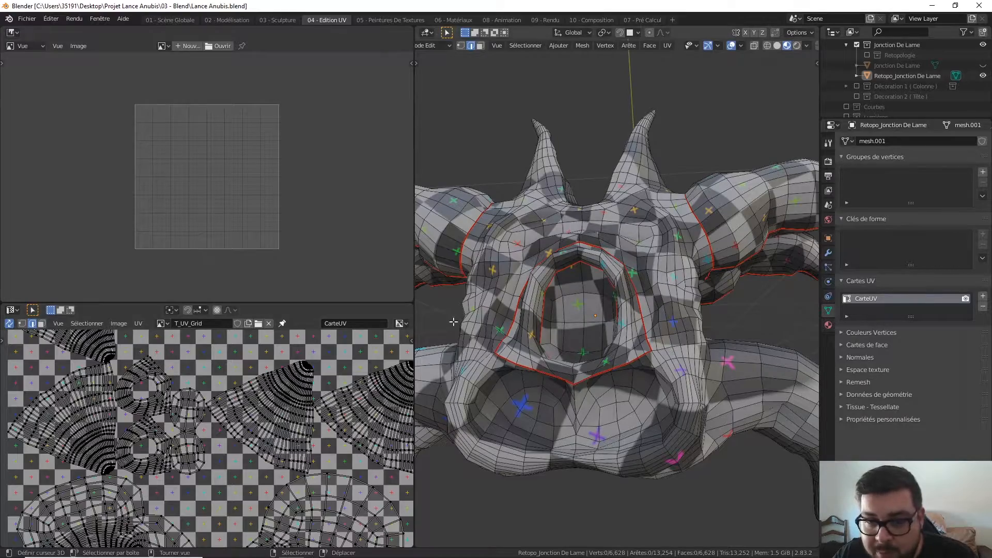
# Select the edge loops along the upper rim of the twin hollows just beneath the second cavity
pyautogui.moveTo(500, 278); pyautogui.dragTo(604, 290, button='middle')
pyautogui.scroll(3, 603, 290)
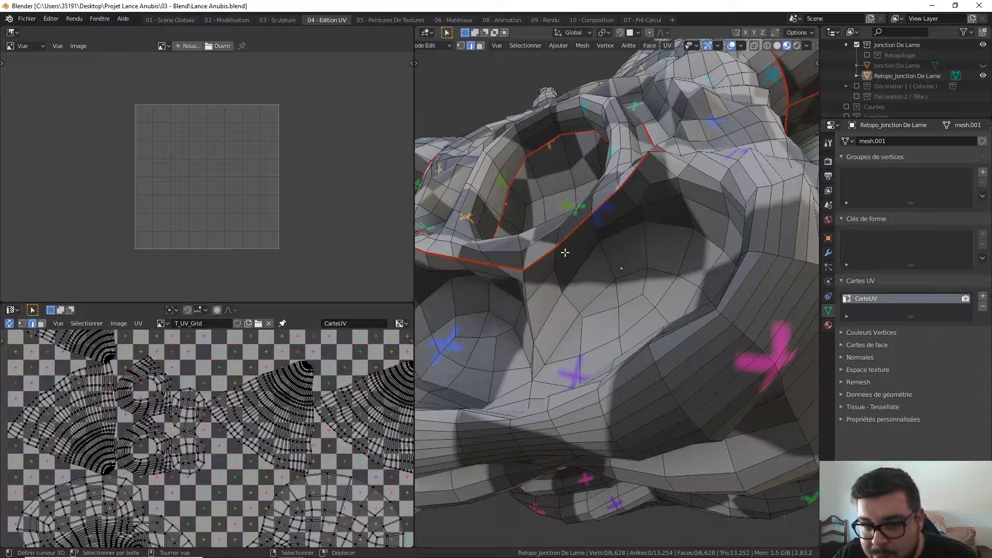
pyautogui.keyDown('alt'); pyautogui.click(543, 287); pyautogui.keyUp('alt')
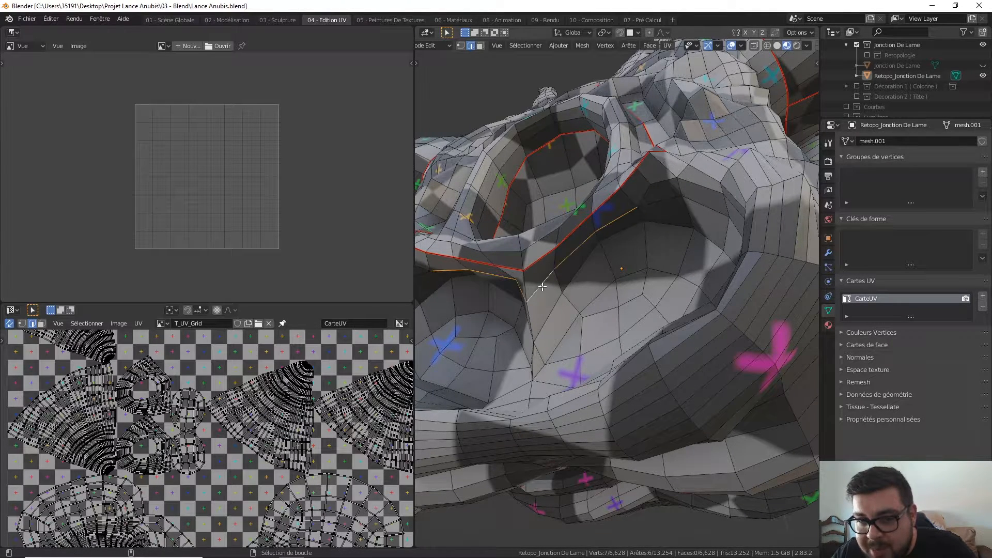
pyautogui.keyDown('alt'); pyautogui.keyDown('shift'); pyautogui.click(662, 202); pyautogui.keyUp('shift'); pyautogui.keyUp('alt')
pyautogui.scroll(-4, 657, 244)
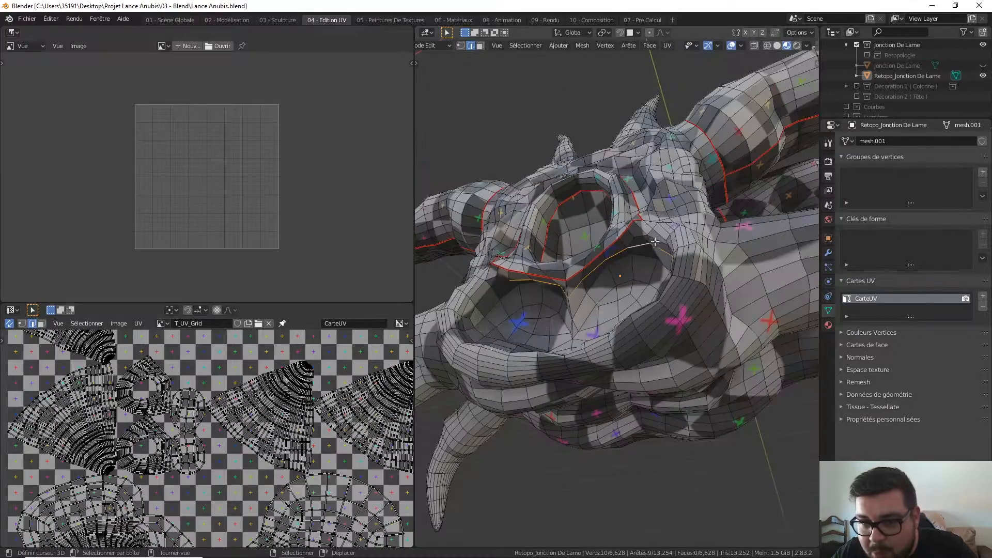
# Extend the edge selection around the outer side of one twin hollow and along their shared lower rim using shortest-path selection
pyautogui.moveTo(652, 269); pyautogui.dragTo(726, 316, button='middle')
pyautogui.scroll(2, 750, 330)
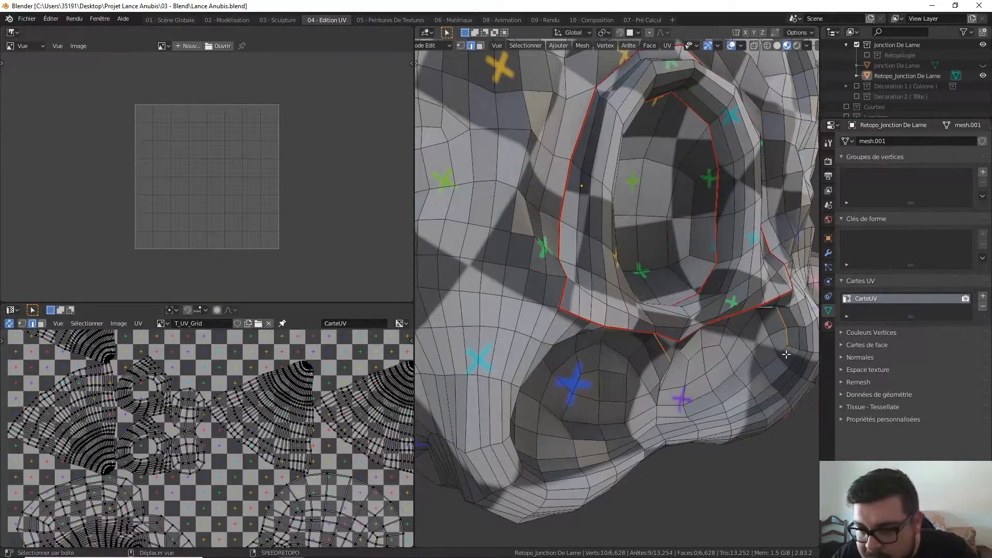
pyautogui.keyDown('shift'); pyautogui.click(796, 350); pyautogui.keyUp('shift')
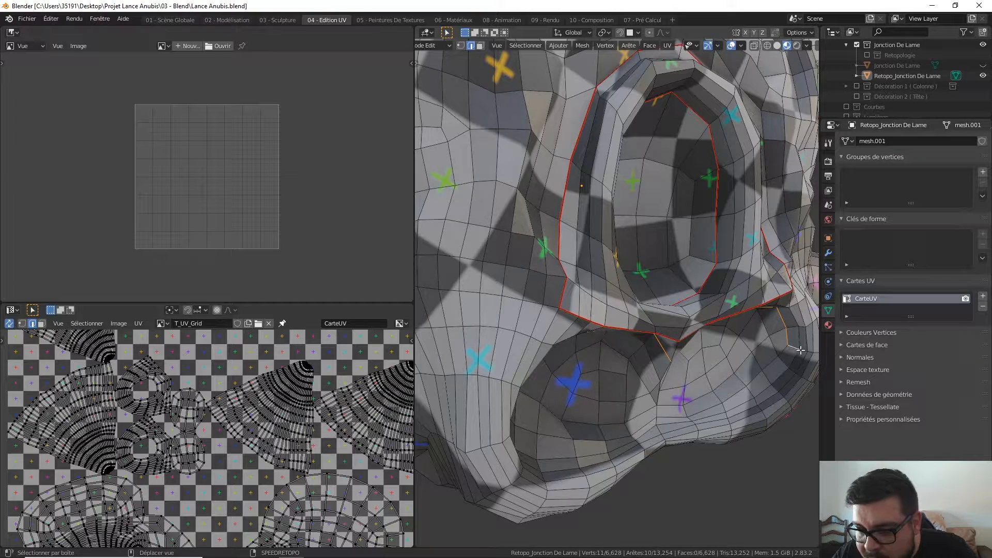
pyautogui.keyDown('ctrl'); pyautogui.click(801, 358); pyautogui.keyUp('ctrl')
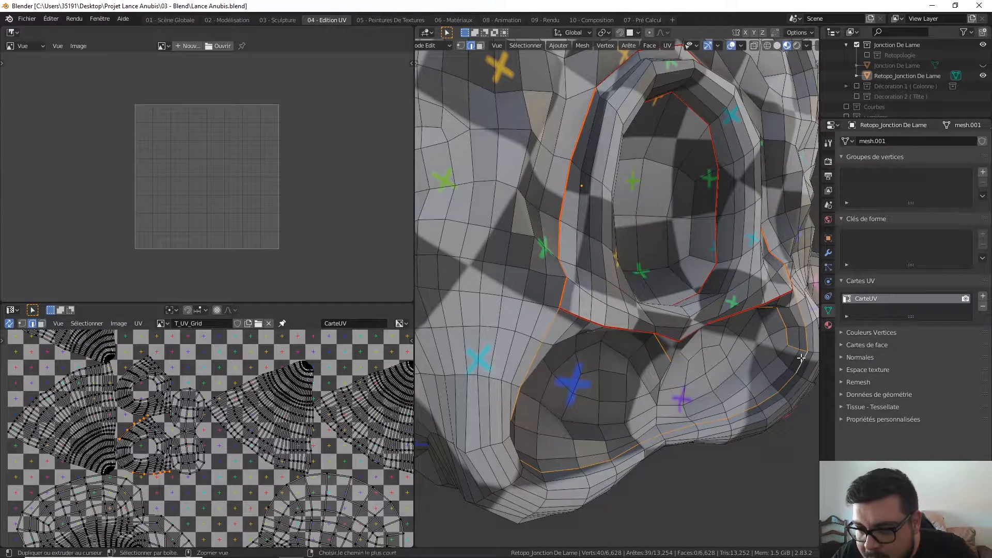
pyautogui.hotkey('ctrl', 'z')
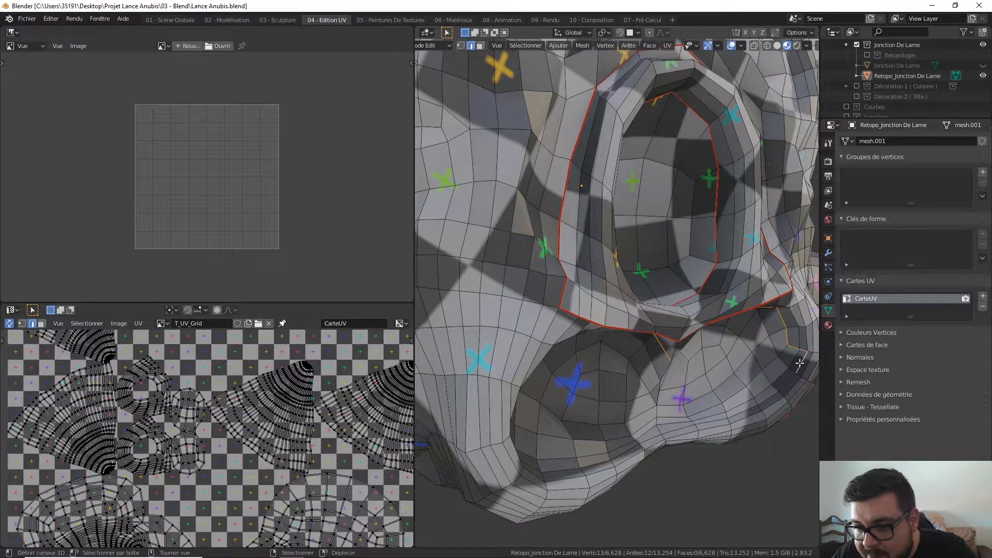
pyautogui.keyDown('ctrl'); pyautogui.click(762, 403); pyautogui.keyUp('ctrl')
pyautogui.keyDown('ctrl'); pyautogui.click(701, 430); pyautogui.keyUp('ctrl')
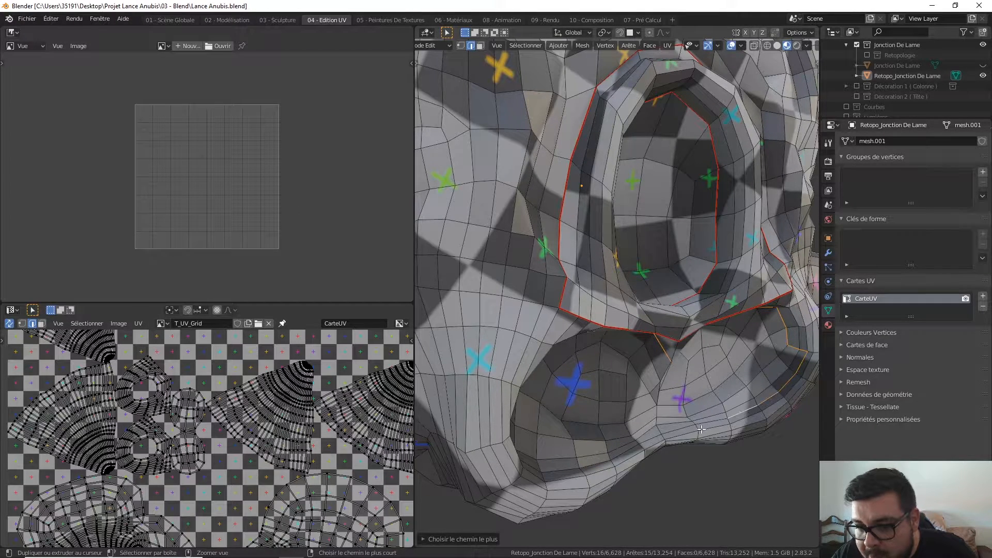
pyautogui.keyDown('ctrl'); pyautogui.click(669, 436); pyautogui.keyUp('ctrl')
pyautogui.keyDown('ctrl'); pyautogui.click(584, 464); pyautogui.keyUp('ctrl')
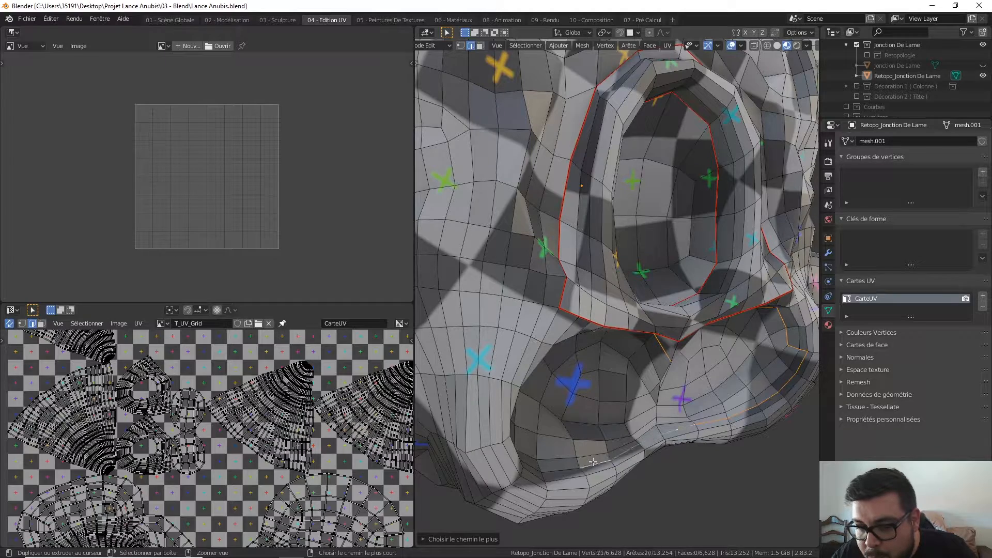
# Continue the edge path around the outer side of the other twin hollow up to its upper rim, closing the outline
pyautogui.moveTo(584, 465); pyautogui.dragTo(558, 378, button='middle')
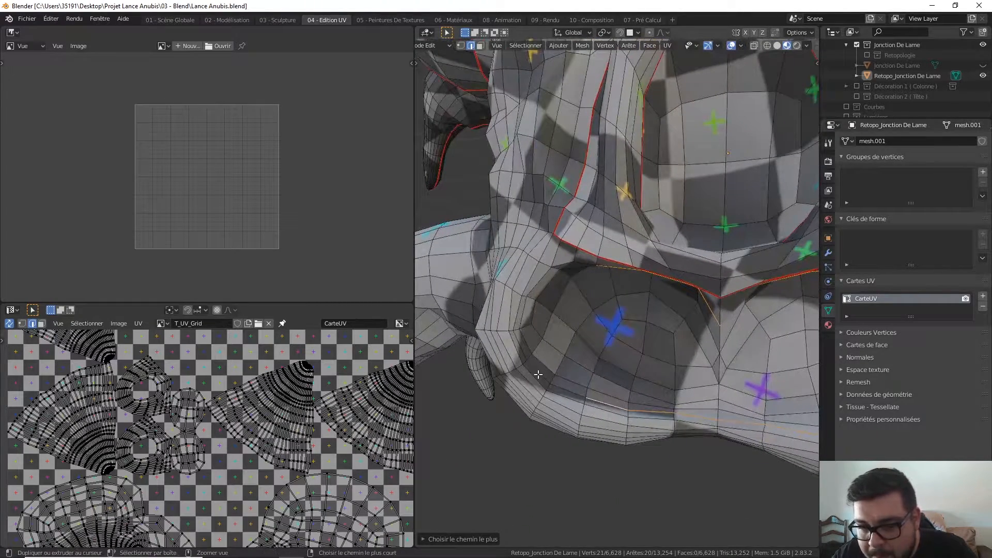
pyautogui.keyDown('ctrl'); pyautogui.click(529, 352); pyautogui.keyUp('ctrl')
pyautogui.keyDown('ctrl'); pyautogui.click(513, 313); pyautogui.keyUp('ctrl')
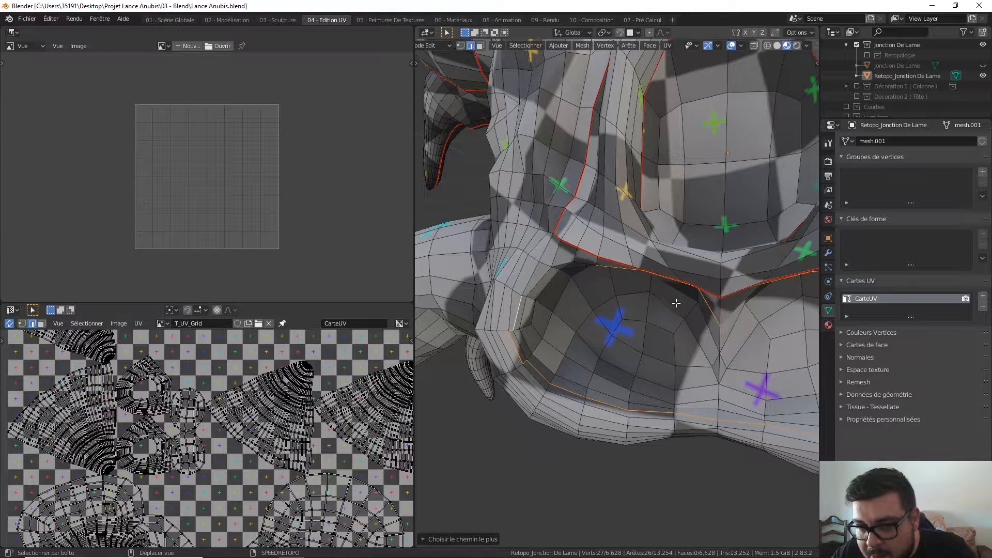
pyautogui.moveTo(517, 310); pyautogui.dragTo(504, 343, button='middle')
pyautogui.hotkey('ctrl', 'z')
pyautogui.keyDown('ctrl'); pyautogui.click(502, 344); pyautogui.keyUp('ctrl')
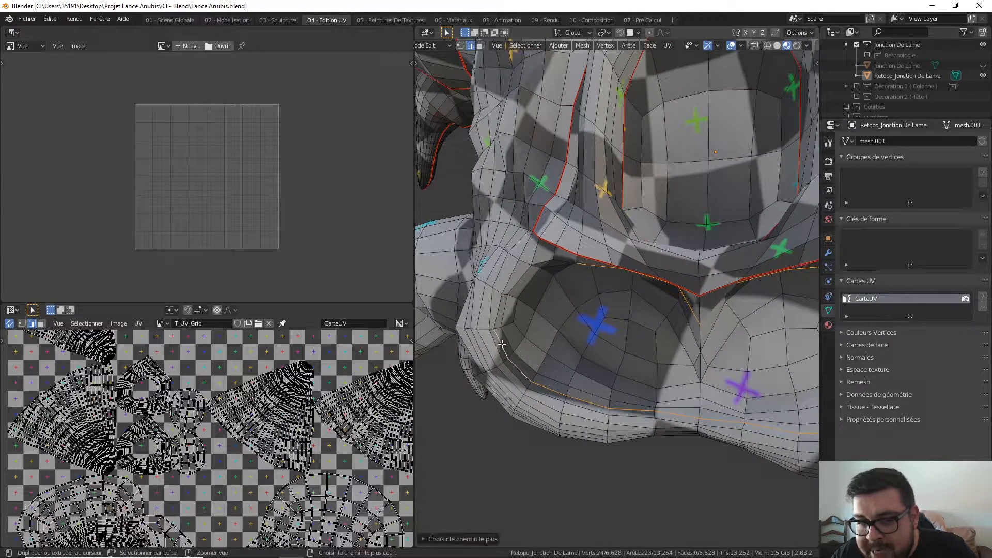
pyautogui.keyDown('ctrl'); pyautogui.click(494, 315); pyautogui.keyUp('ctrl')
pyautogui.moveTo(507, 284); pyautogui.dragTo(485, 285, button='middle')
pyautogui.scroll(-2, 564, 279)
pyautogui.hotkey('ctrl', 'z')
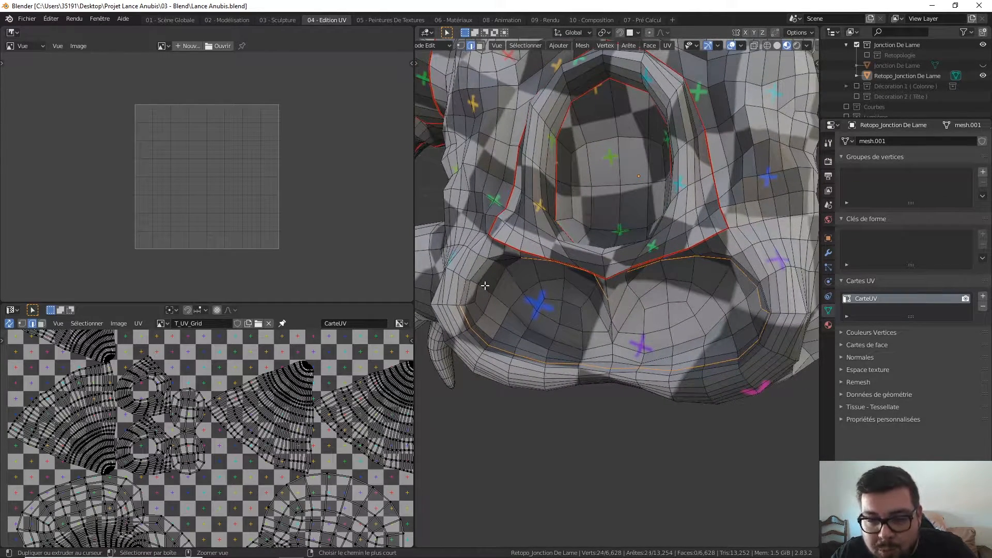
pyautogui.keyDown('ctrl'); pyautogui.click(507, 260); pyautogui.keyUp('ctrl')
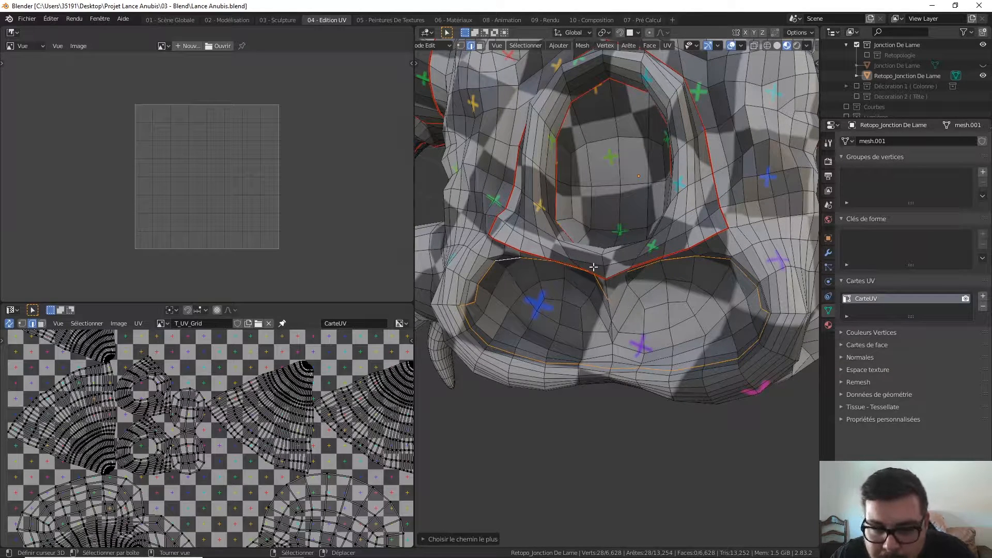
# Reroute the outline at that hollow's upper outer corner, replacing the inner edges with the edges one row farther out
pyautogui.moveTo(578, 266); pyautogui.dragTo(613, 210, button='middle')
pyautogui.scroll(2, 587, 257)
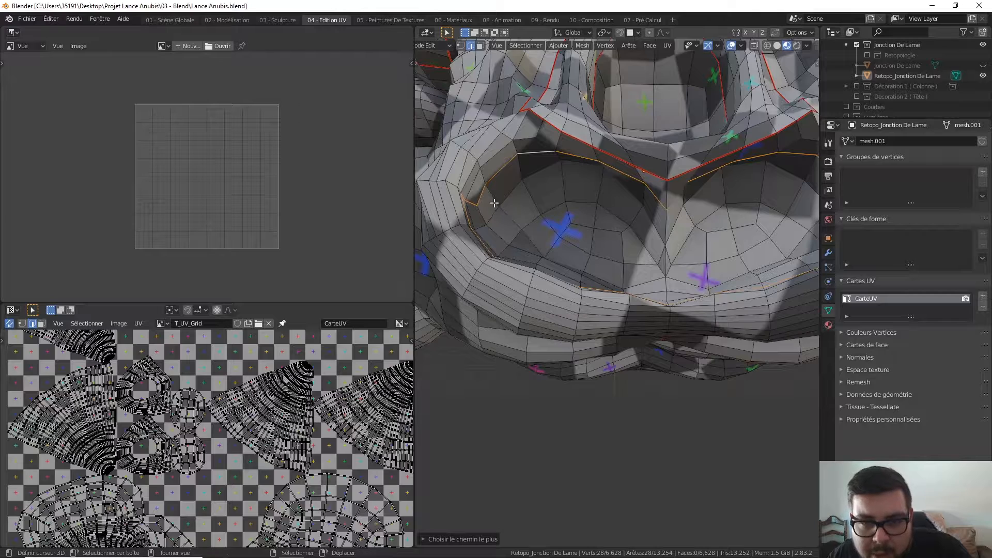
pyautogui.keyDown('shift'); pyautogui.click(473, 207); pyautogui.keyUp('shift')
pyautogui.keyDown('shift'); pyautogui.click(481, 195); pyautogui.keyUp('shift')
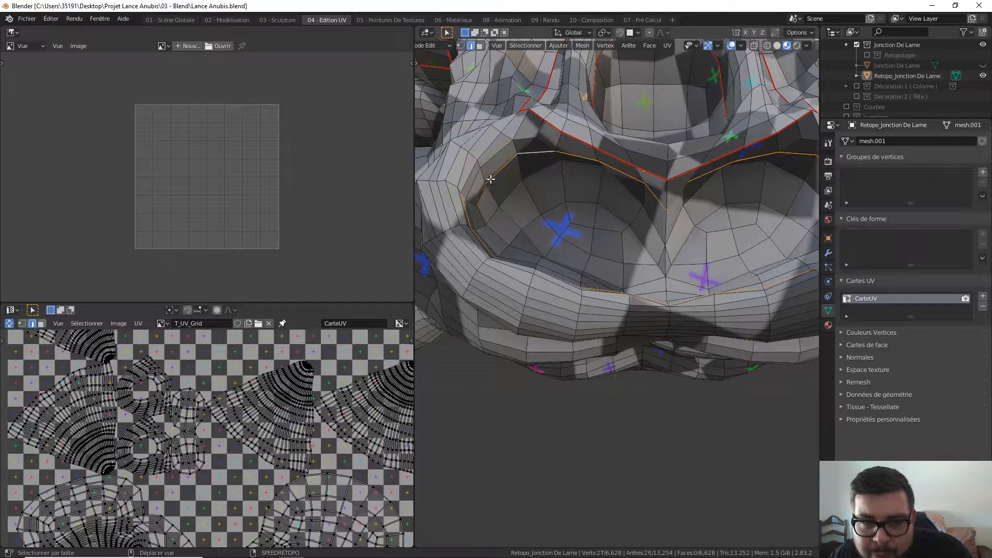
pyautogui.keyDown('shift'); pyautogui.click(491, 180); pyautogui.keyUp('shift')
pyautogui.keyDown('shift'); pyautogui.click(527, 157); pyautogui.keyUp('shift')
pyautogui.keyDown('shift'); pyautogui.click(545, 146); pyautogui.keyUp('shift')
pyautogui.keyDown('shift'); pyautogui.click(523, 140); pyautogui.keyUp('shift')
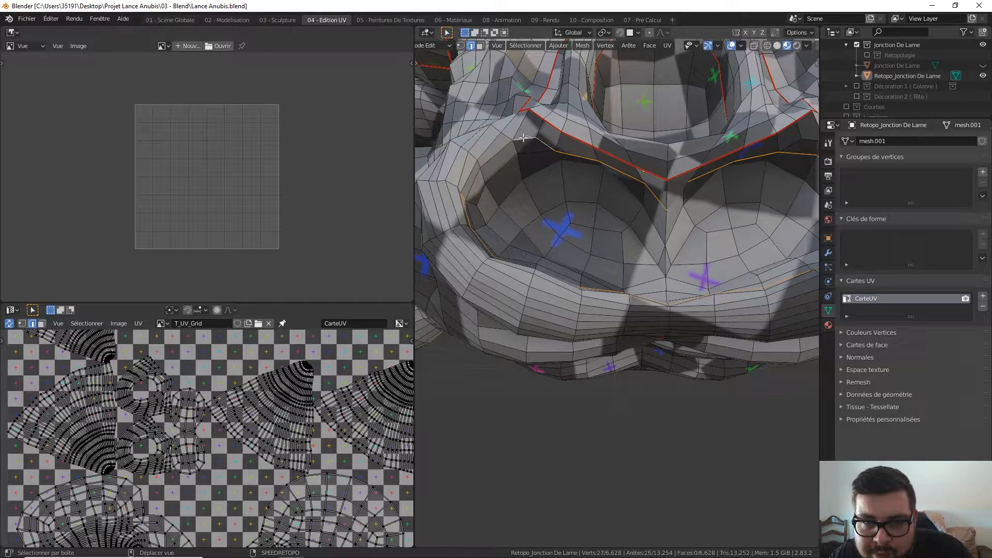
pyautogui.keyDown('shift'); pyautogui.click(496, 154); pyautogui.keyUp('shift')
pyautogui.keyDown('shift'); pyautogui.click(475, 176); pyautogui.keyUp('shift')
# Reroute the outline at the opposite twin hollow's upper outer corner onto the matching outer row of edges
pyautogui.moveTo(469, 189); pyautogui.dragTo(701, 221, button='middle')
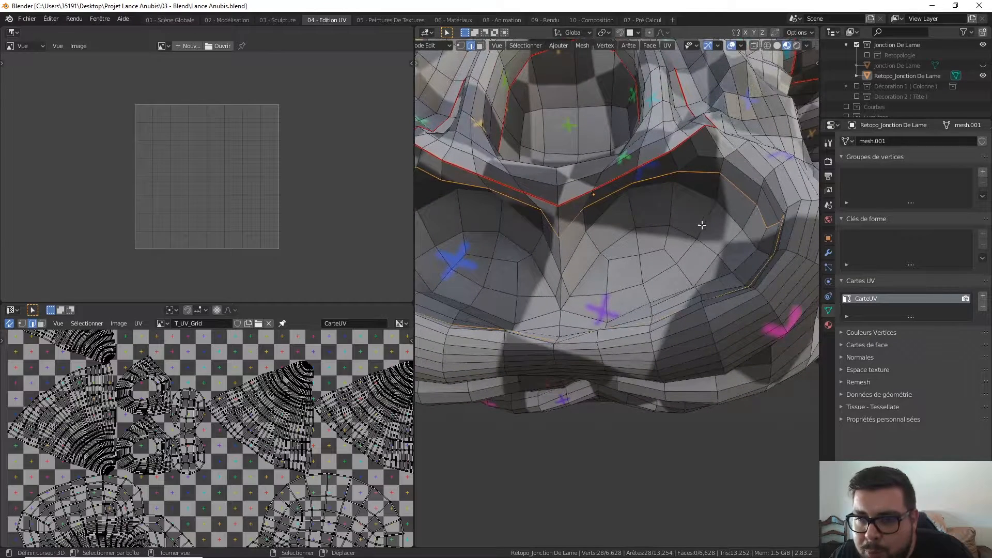
pyautogui.keyDown('shift'); pyautogui.click(770, 223); pyautogui.keyUp('shift')
pyautogui.keyDown('shift'); pyautogui.click(743, 191); pyautogui.keyUp('shift')
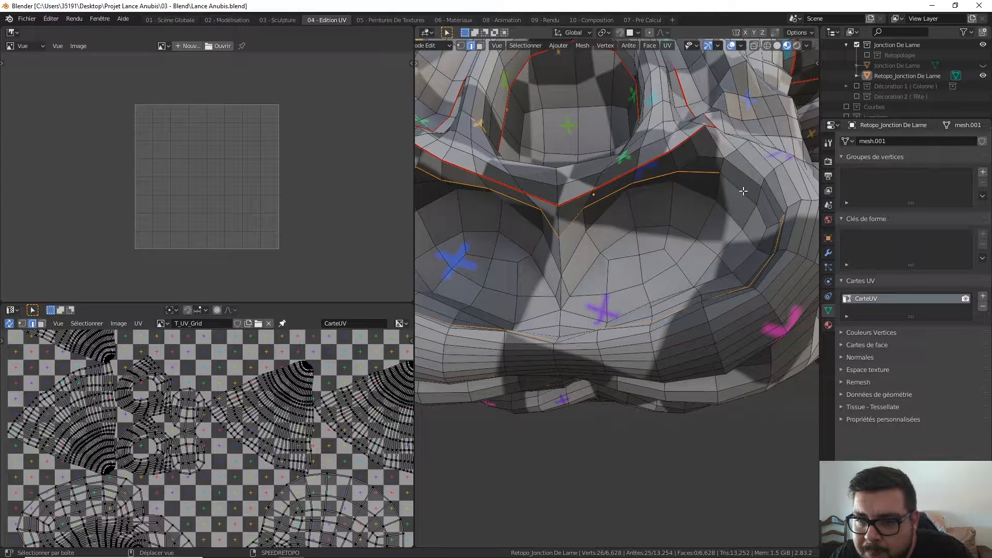
pyautogui.keyDown('shift'); pyautogui.click(711, 177); pyautogui.keyUp('shift')
pyautogui.keyDown('shift'); pyautogui.click(747, 177); pyautogui.keyUp('shift')
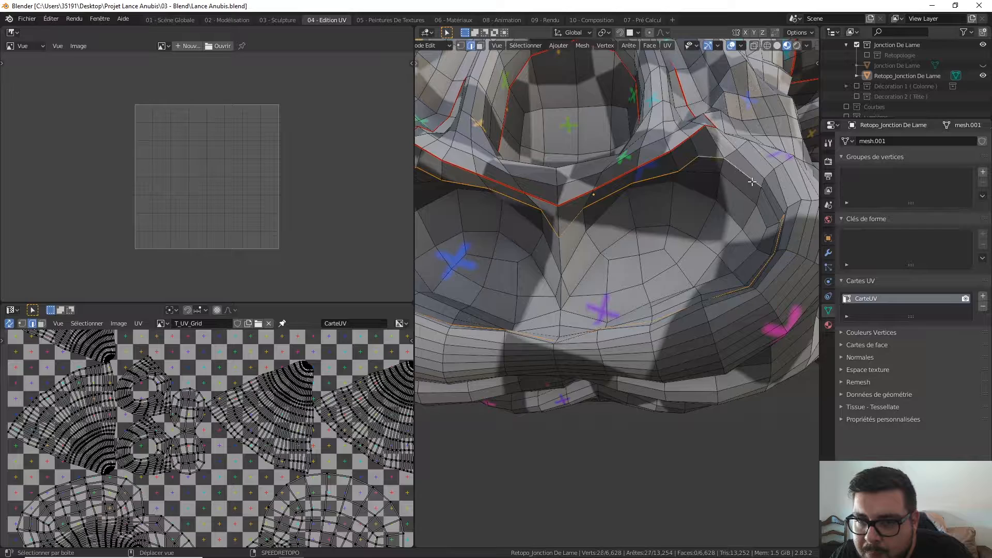
pyautogui.keyDown('shift'); pyautogui.click(771, 200); pyautogui.keyUp('shift')
pyautogui.moveTo(772, 202); pyautogui.dragTo(797, 222, button='middle')
pyautogui.scroll(-5, 696, 241)
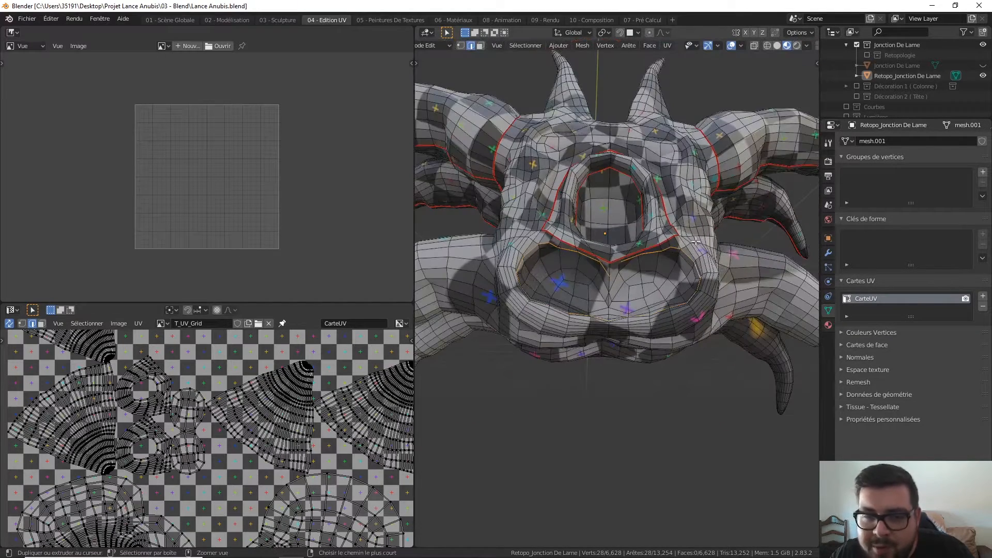
# Mark the selected outline of the twin hollows beneath the second cavity as a UV seam and clear the selection
pyautogui.hotkey('ctrl', 'e')
pyautogui.click(695, 242)
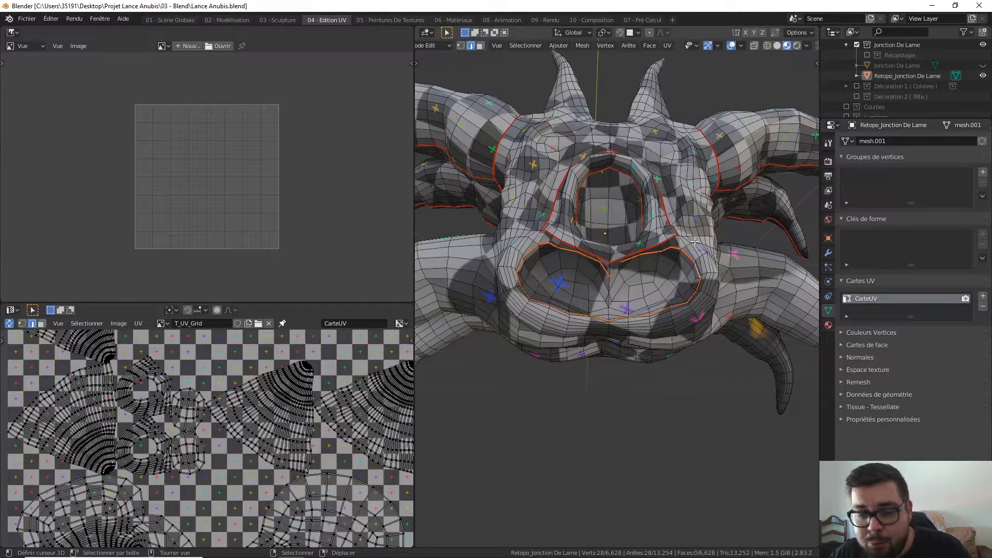
pyautogui.press('a')
pyautogui.click(688, 190)
# Unwrap the whole mesh with the twin hollows beneath the second cavity separated, and clear the selection
pyautogui.press('a')
pyautogui.click(682, 156)
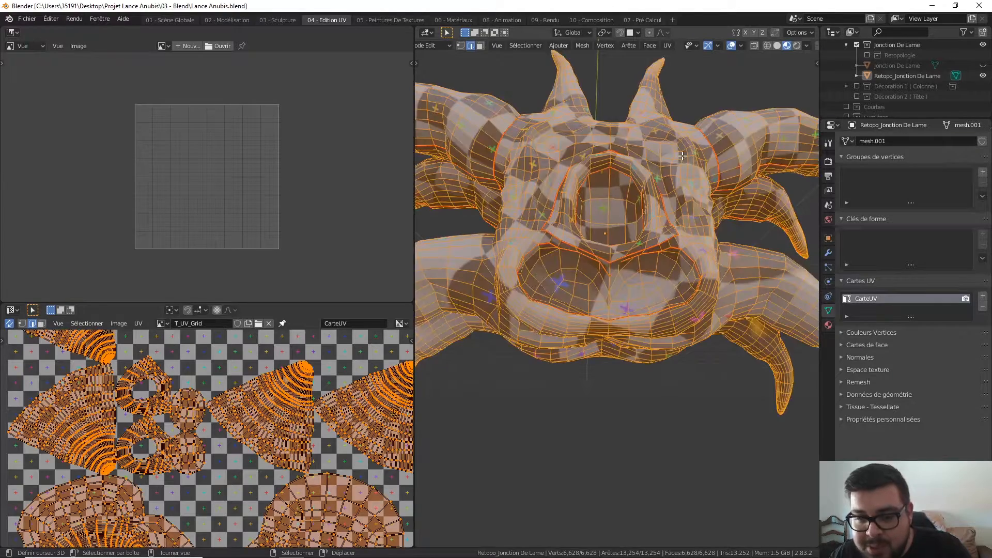
pyautogui.press('u')
pyautogui.click(680, 155)
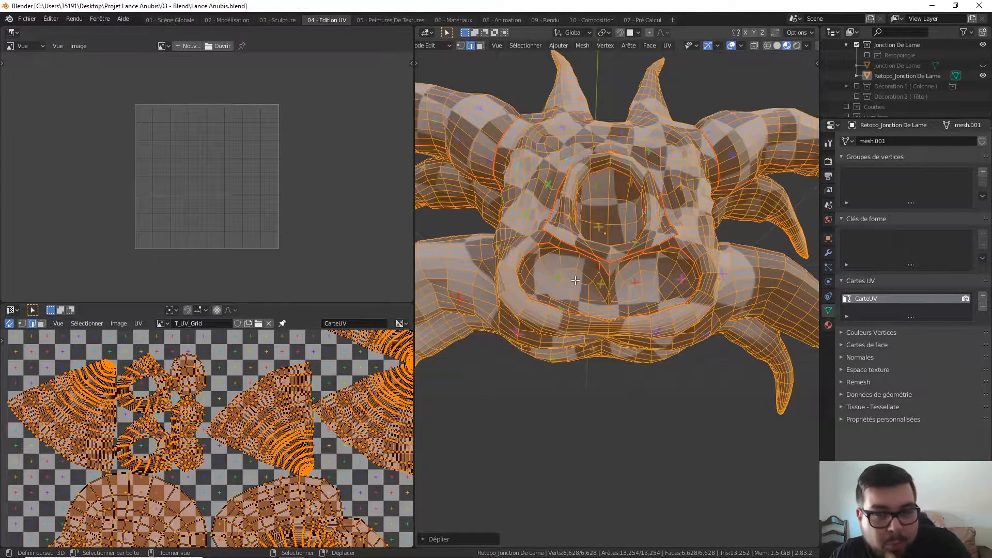
pyautogui.scroll(-5, 314, 386)
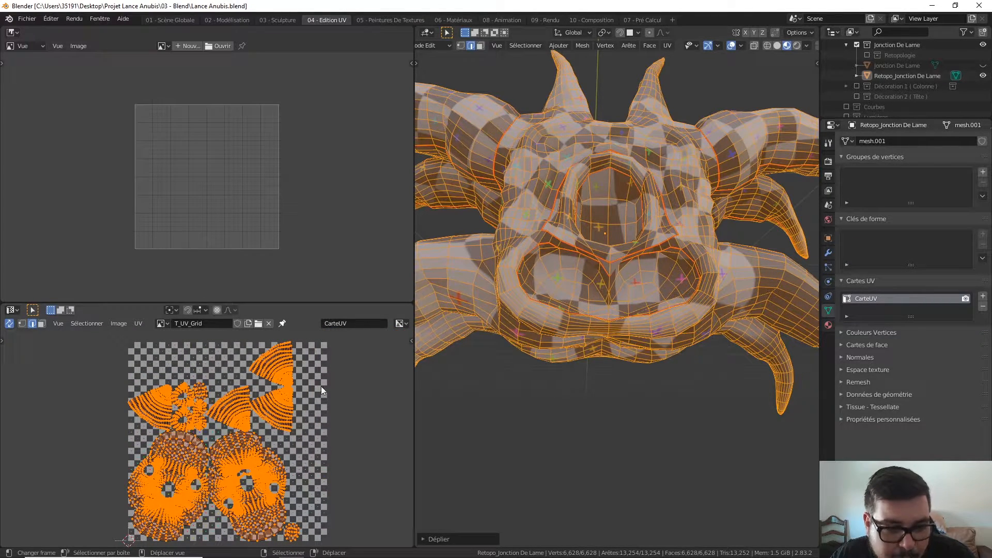
pyautogui.moveTo(578, 357); pyautogui.dragTo(720, 398, button='middle')
pyautogui.scroll(3, 687, 369)
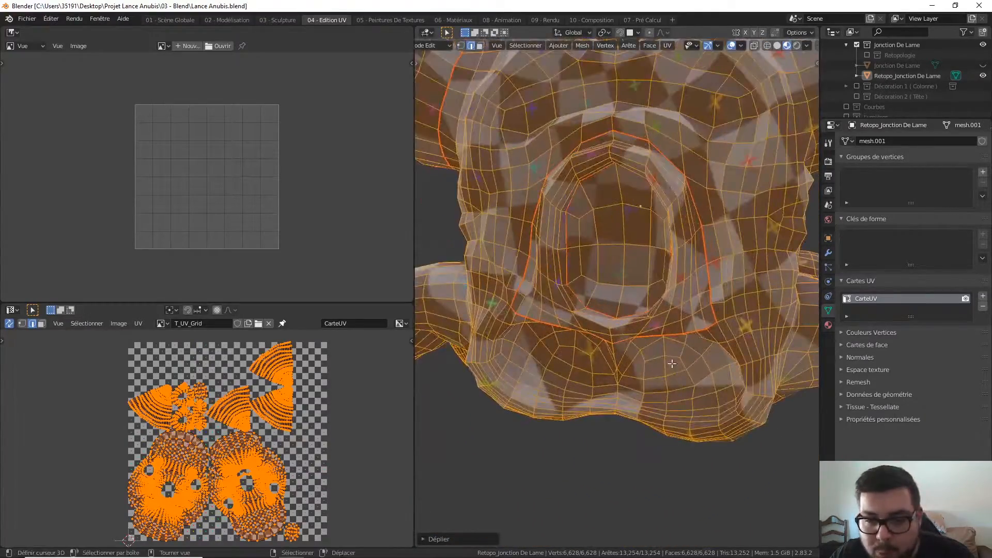
pyautogui.moveTo(647, 349); pyautogui.dragTo(666, 324, button='middle')
pyautogui.press('a')
pyautogui.click(671, 265)
# Select the full rim outline of the twin hollows beneath the first cavity, following the outer edges at both upper corners
pyautogui.moveTo(669, 287); pyautogui.dragTo(671, 261, button='middle')
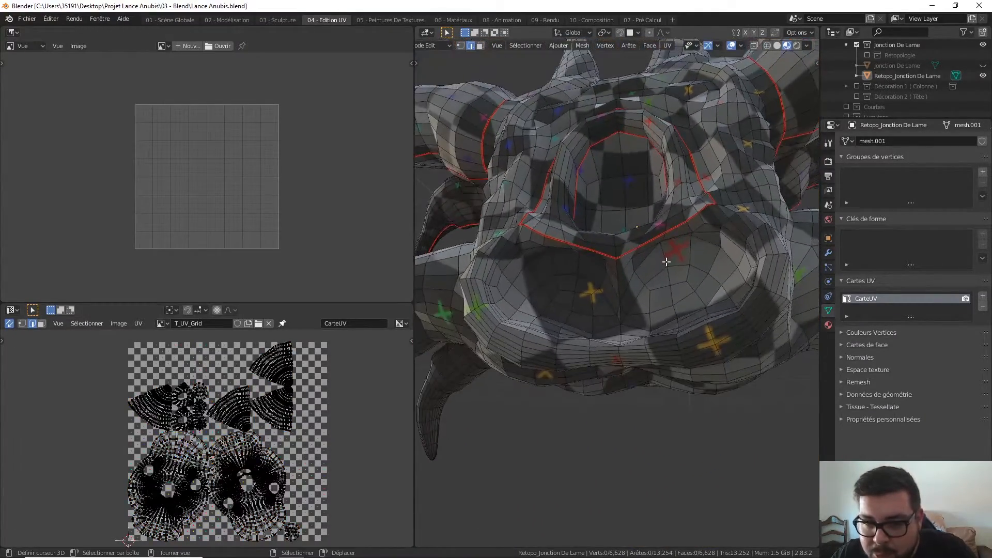
pyautogui.scroll(3, 667, 248)
pyautogui.keyDown('alt'); pyautogui.rightClick(664, 222); pyautogui.keyUp('alt')
pyautogui.keyDown('shift'); pyautogui.moveTo(763, 247); pyautogui.dragTo(750, 278, button='middle'); pyautogui.keyUp('shift')
pyautogui.keyDown('alt'); pyautogui.keyDown('shift'); pyautogui.rightClick(700, 198); pyautogui.keyUp('shift'); pyautogui.keyUp('alt')
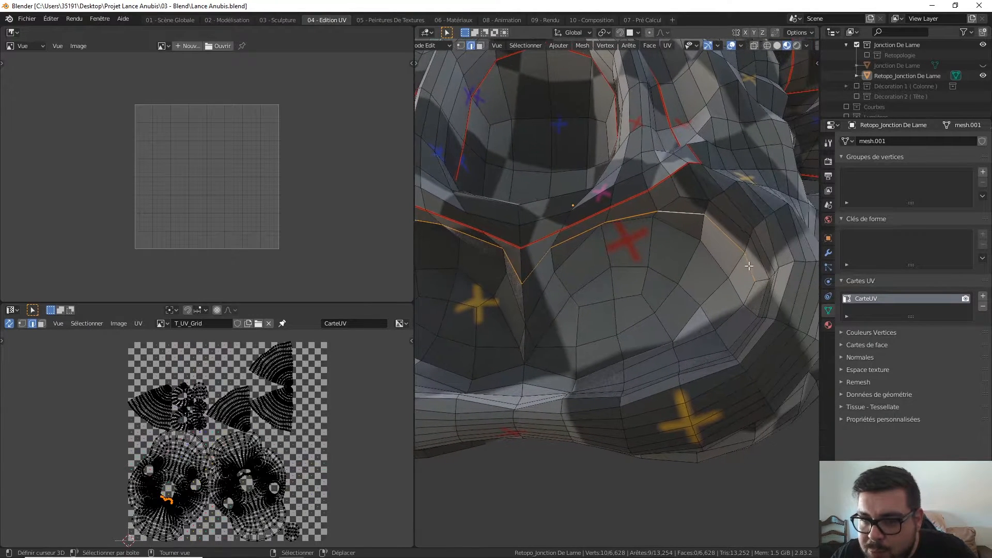
pyautogui.hotkey('ctrl', 'z')
pyautogui.keyDown('alt'); pyautogui.keyDown('shift'); pyautogui.rightClick(676, 204); pyautogui.keyUp('shift'); pyautogui.keyUp('alt')
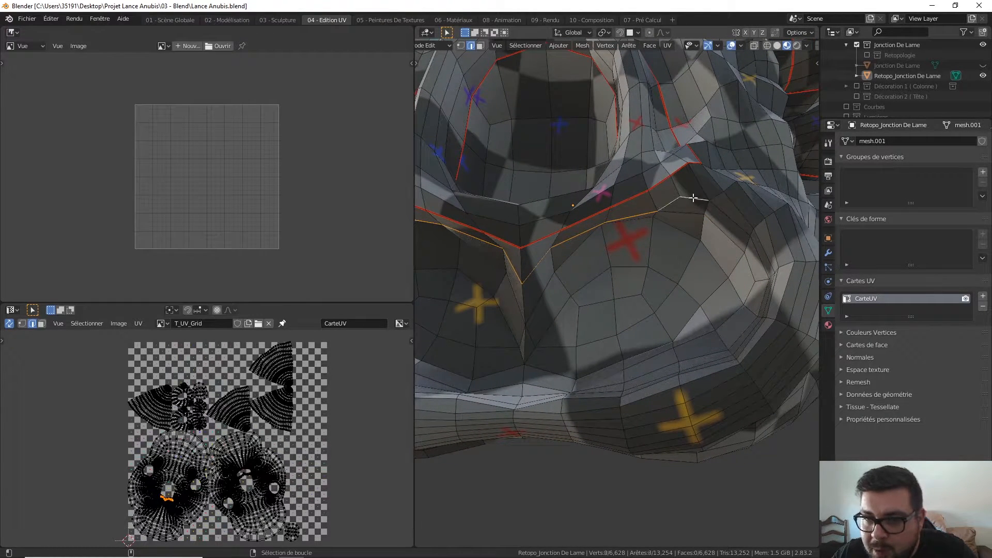
pyautogui.keyDown('alt'); pyautogui.keyDown('shift'); pyautogui.rightClick(726, 208); pyautogui.keyUp('shift'); pyautogui.keyUp('alt')
pyautogui.scroll(-3, 663, 290)
pyautogui.moveTo(616, 293); pyautogui.dragTo(635, 280, button='middle')
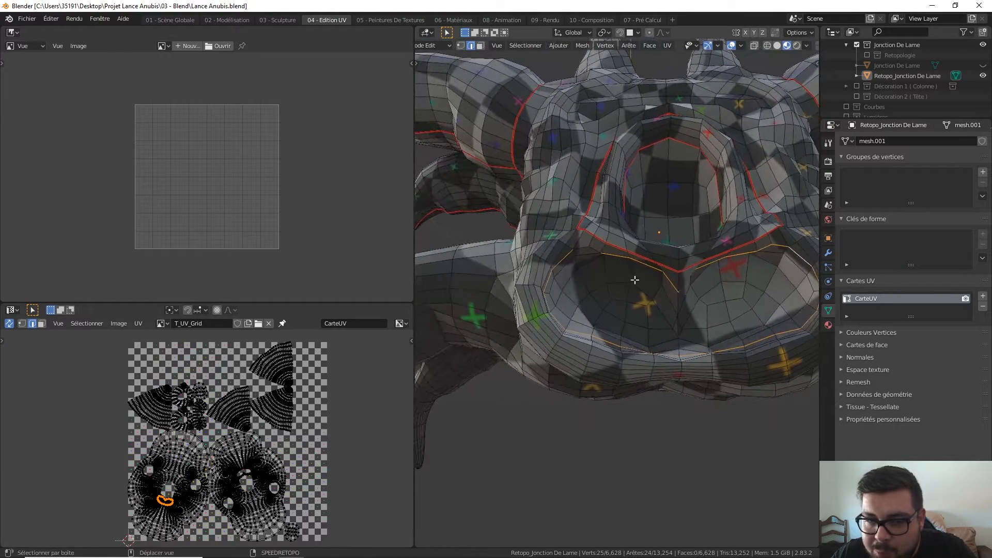
pyautogui.keyDown('alt'); pyautogui.keyDown('shift'); pyautogui.rightClick(594, 252); pyautogui.keyUp('shift'); pyautogui.keyUp('alt')
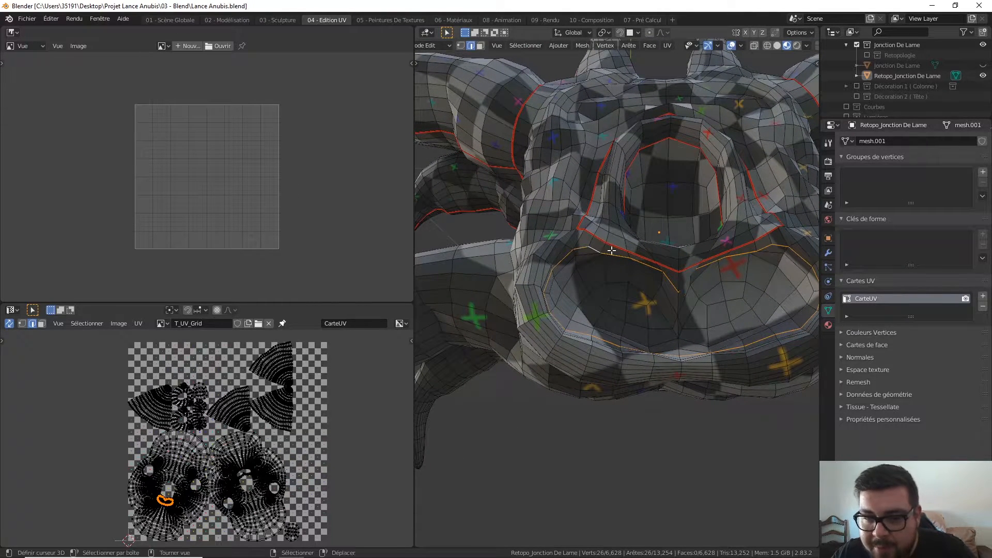
# Mark the selected outline of the twin hollows beneath the first cavity as a UV seam and clear the selection
pyautogui.hotkey('ctrl', 'e')
pyautogui.click(612, 250)
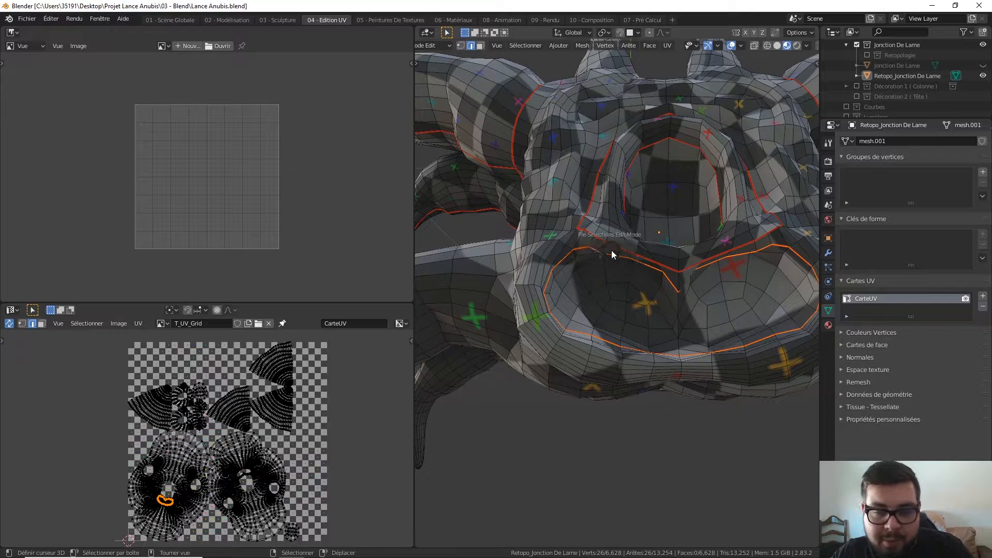
pyautogui.click(619, 200)
# Unwrap the whole mesh with the twin hollows on both sides separated by seams, and clear the selection
pyautogui.press('a')
pyautogui.click(618, 159)
pyautogui.press('u')
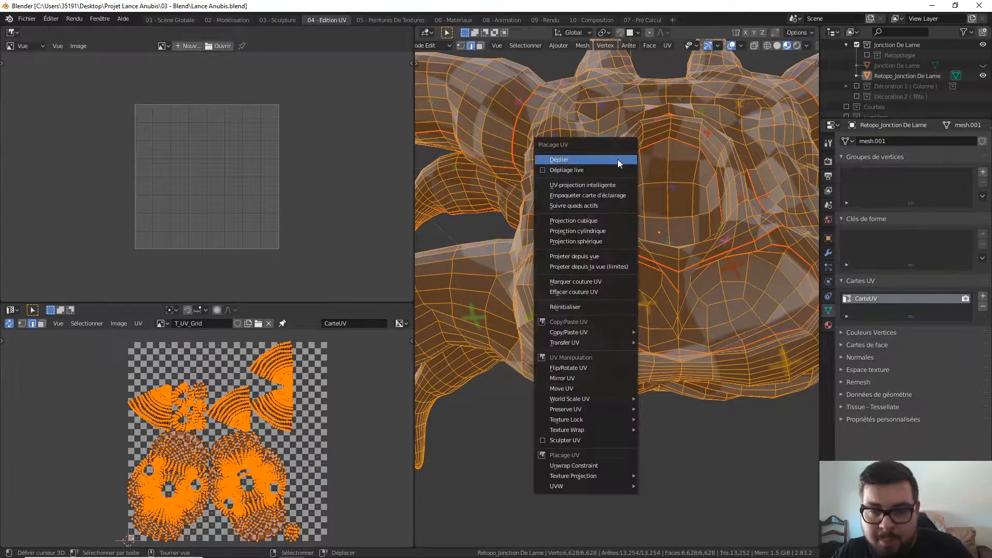
pyautogui.click(618, 160)
pyautogui.press('a')
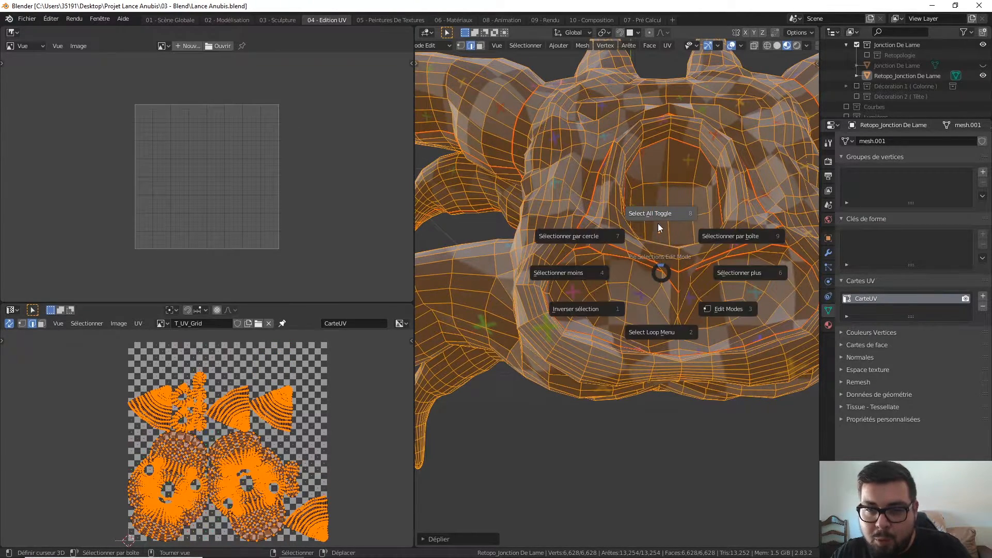
pyautogui.click(657, 224)
# Select the edge loops around the bases of the two front lower claws and mark them as UV seams
pyautogui.scroll(-1, 658, 250)
pyautogui.moveTo(657, 251); pyautogui.dragTo(652, 304, button='middle')
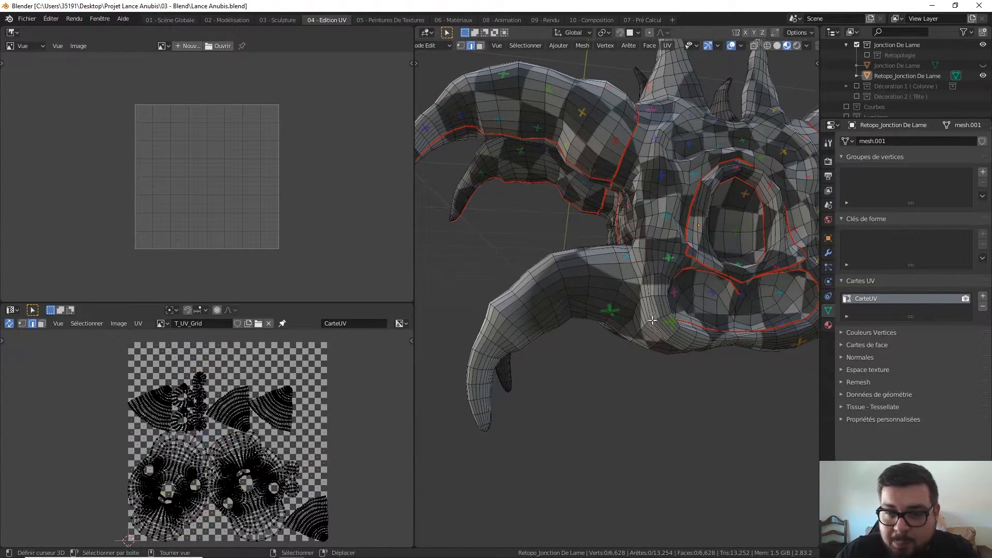
pyautogui.scroll(4, 652, 320)
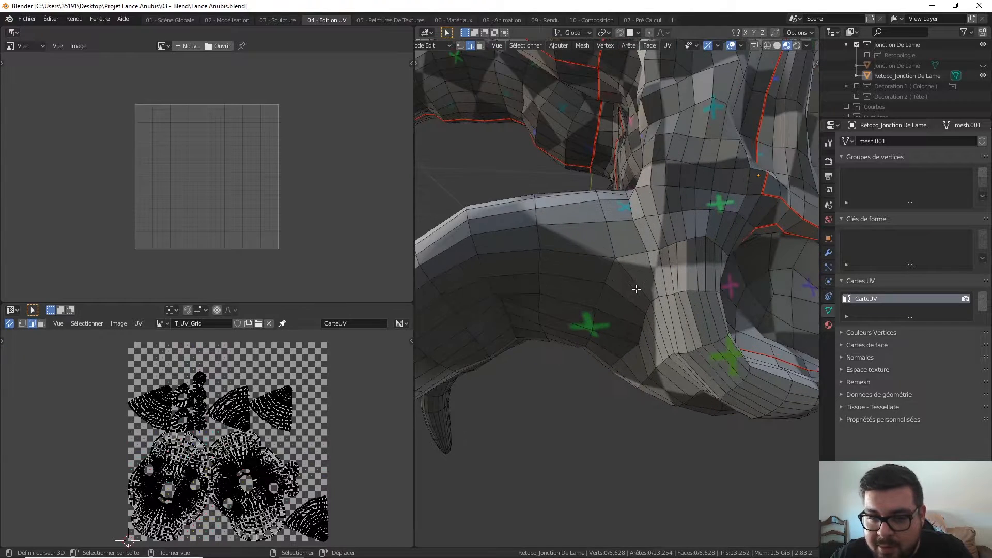
pyautogui.keyDown('alt'); pyautogui.click(636, 230); pyautogui.keyUp('alt')
pyautogui.moveTo(669, 317); pyautogui.dragTo(669, 229, button='middle')
pyautogui.hotkey('alt', 'a')
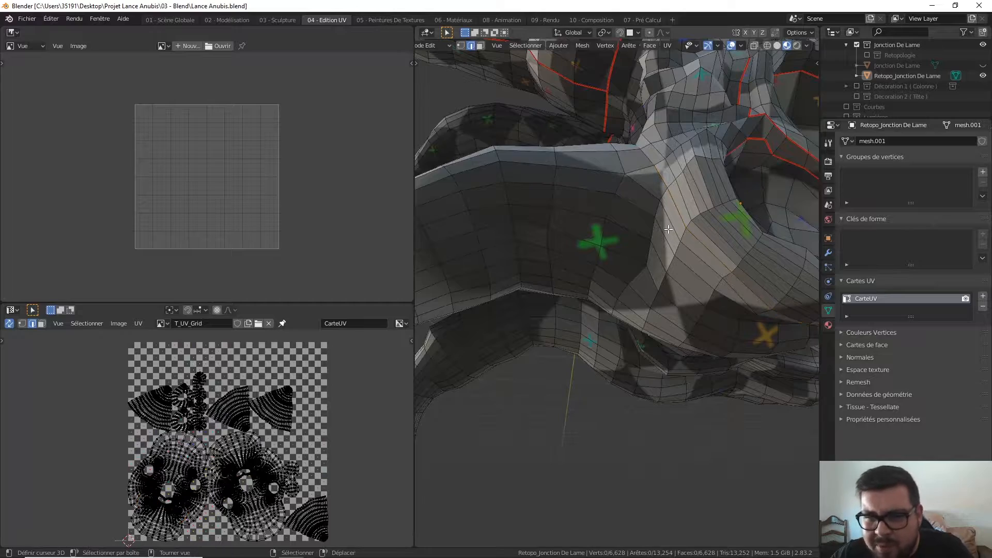
pyautogui.keyDown('alt'); pyautogui.click(623, 165); pyautogui.keyUp('alt')
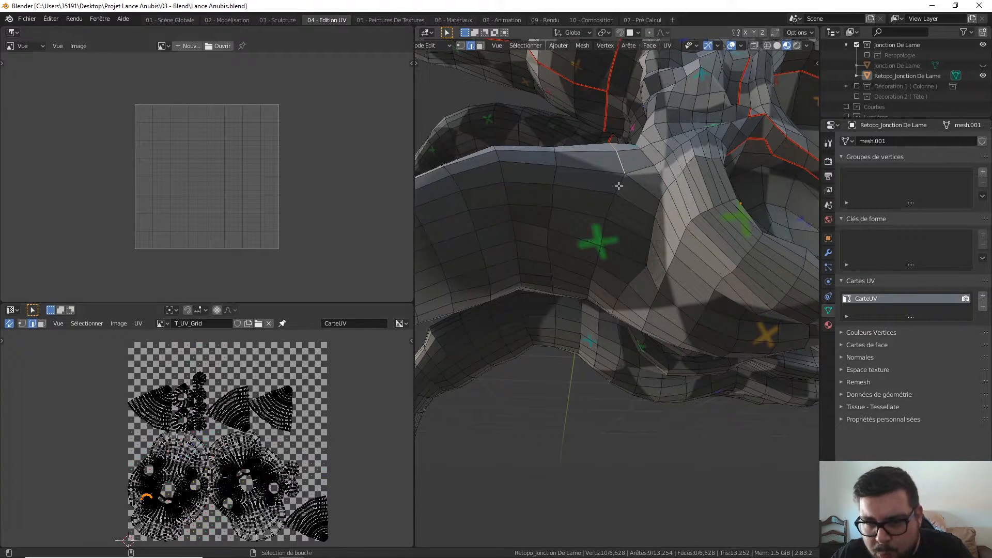
pyautogui.keyDown('alt'); pyautogui.keyDown('shift'); pyautogui.click(620, 208); pyautogui.keyUp('shift'); pyautogui.keyUp('alt')
pyautogui.moveTo(623, 213); pyautogui.dragTo(421, 298, button='middle')
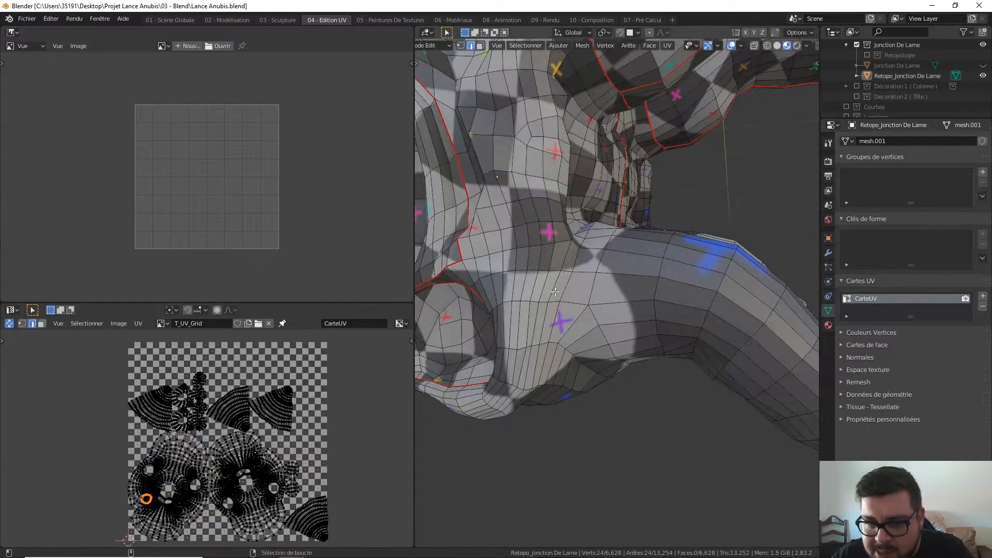
pyautogui.keyDown('alt'); pyautogui.keyDown('shift'); pyautogui.click(602, 283); pyautogui.keyUp('shift'); pyautogui.keyUp('alt')
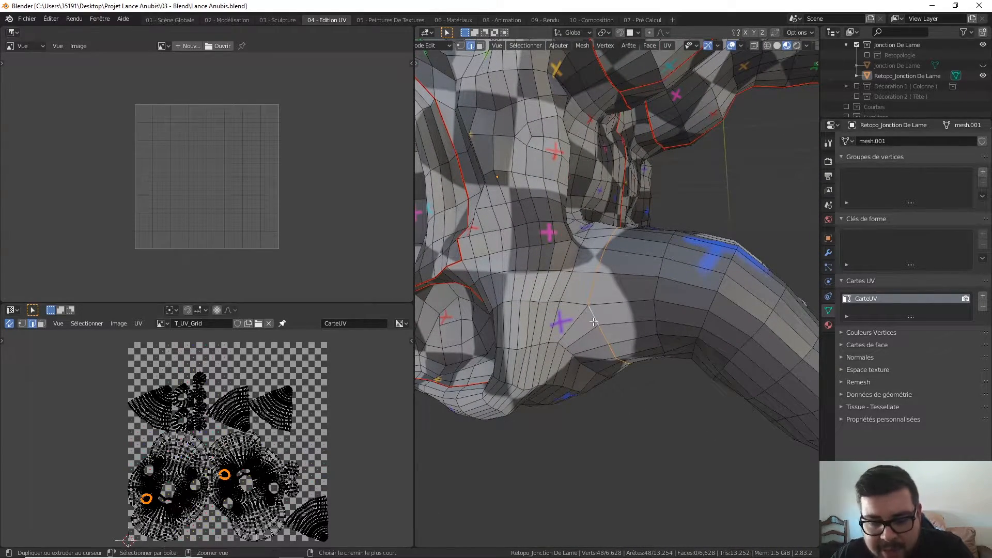
pyautogui.hotkey('ctrl', 'e')
pyautogui.click(594, 321)
# Add the base edge loops of the two rear lower claws to the selection and mark them as UV seams
pyautogui.moveTo(594, 322); pyautogui.dragTo(622, 314, button='middle')
pyautogui.keyDown('alt'); pyautogui.keyDown('shift'); pyautogui.click(619, 300); pyautogui.keyUp('shift'); pyautogui.keyUp('alt')
pyautogui.keyDown('alt'); pyautogui.keyDown('shift'); pyautogui.click(590, 313); pyautogui.keyUp('shift'); pyautogui.keyUp('alt')
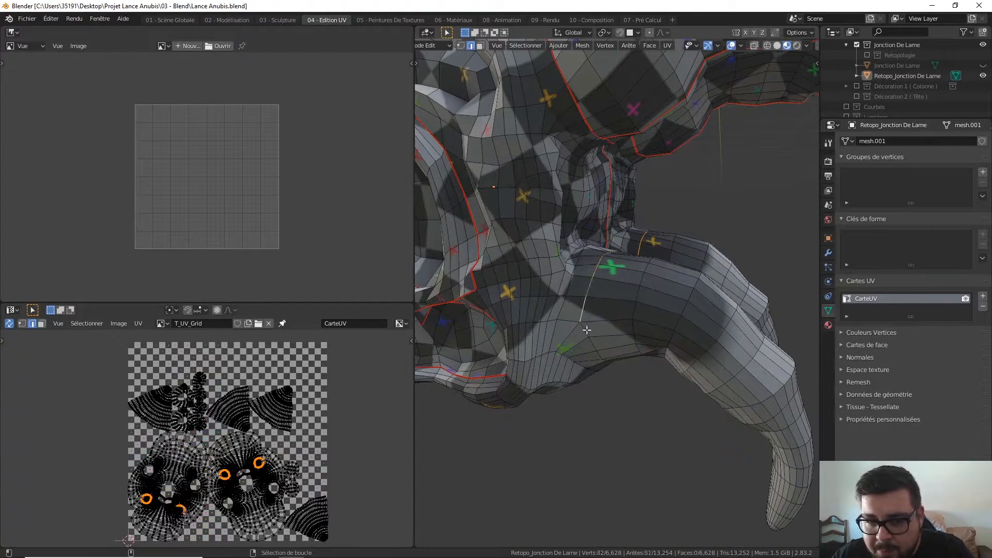
pyautogui.rightClick(587, 330)
pyautogui.click(587, 329)
# Unwrap the whole mesh with the four lower claws separated at their bases, and clear the selection
pyautogui.press('a')
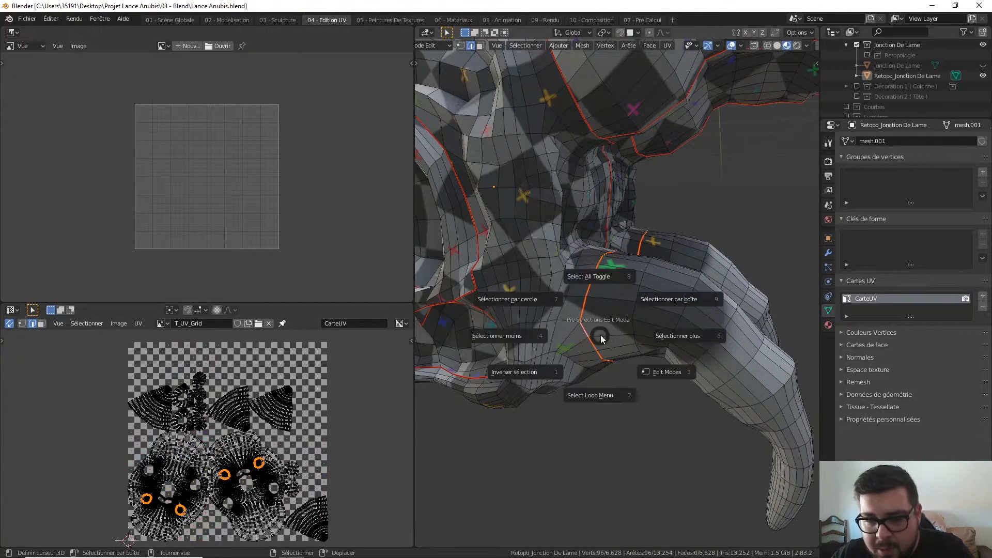
pyautogui.click(601, 281)
pyautogui.press('a')
pyautogui.click(609, 233)
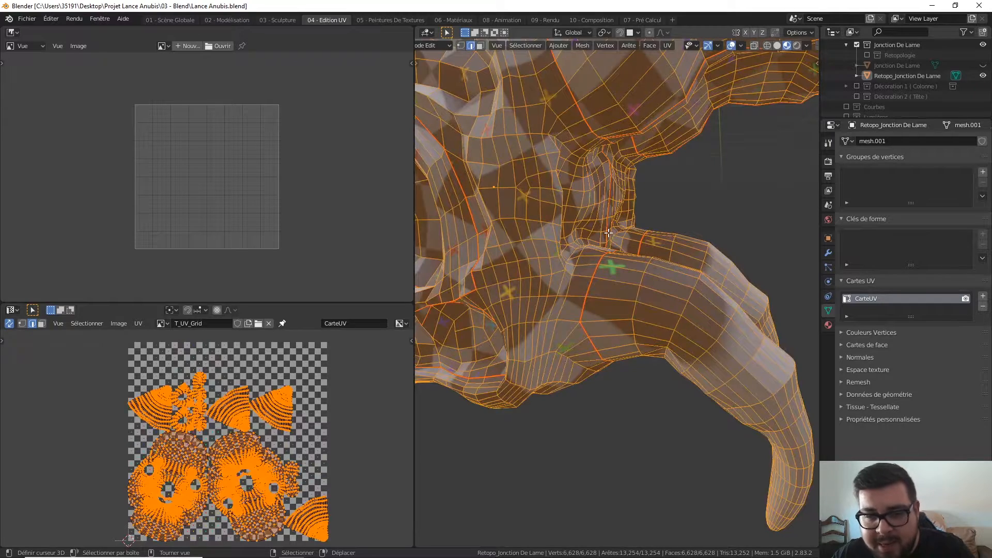
pyautogui.rightClick(609, 233)
pyautogui.press('Escape')
pyautogui.press('u')
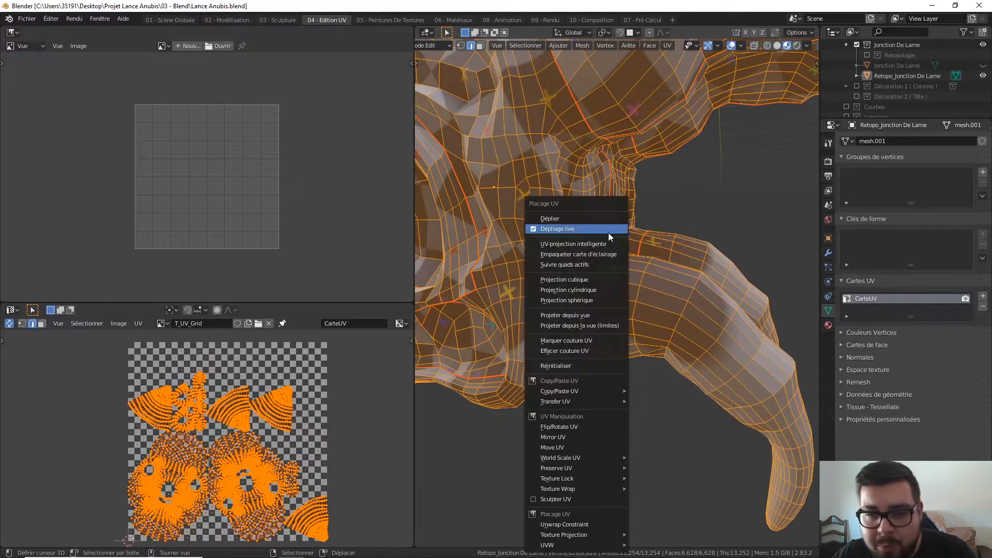
pyautogui.click(597, 219)
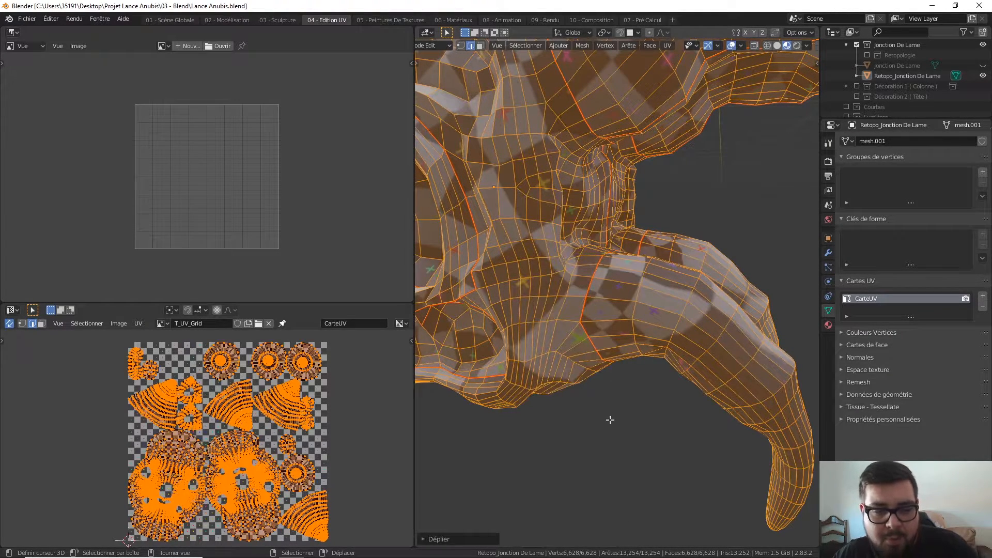
pyautogui.moveTo(613, 431); pyautogui.dragTo(599, 374, button='middle')
pyautogui.press('a')
pyautogui.click(604, 326)
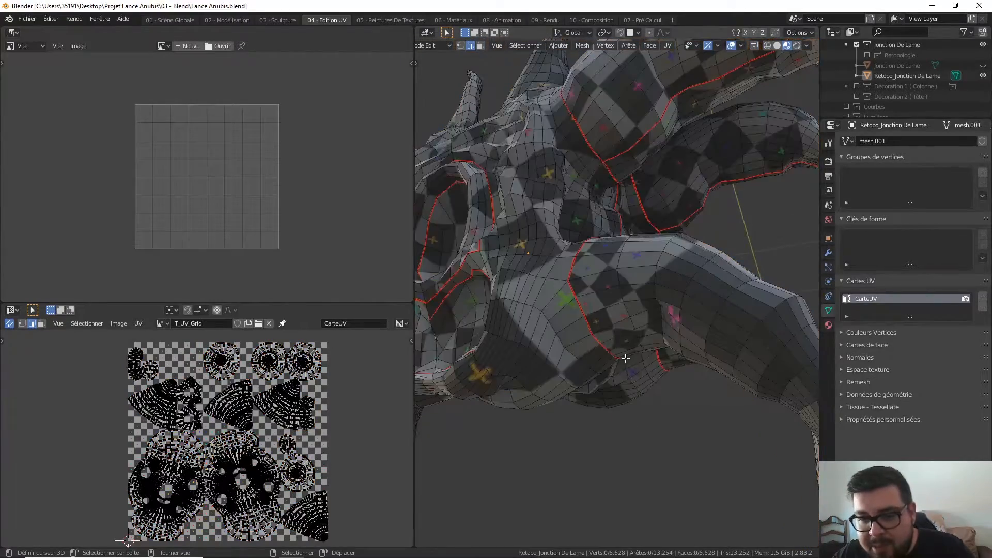
# Select an edge path along the underside of the first lower claw, from base seam to tip, and mark it as a UV seam
pyautogui.moveTo(603, 326); pyautogui.dragTo(712, 179, button='middle')
pyautogui.click(594, 314)
pyautogui.keyDown('ctrl'); pyautogui.click(648, 193); pyautogui.keyUp('ctrl')
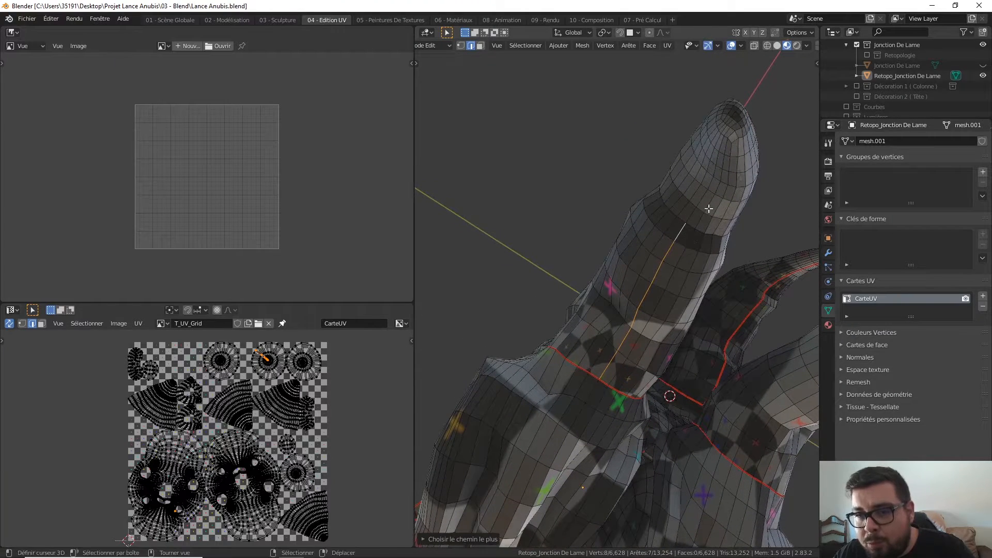
pyautogui.keyDown('ctrl'); pyautogui.click(724, 139); pyautogui.keyUp('ctrl')
pyautogui.moveTo(724, 139); pyautogui.dragTo(711, 199, button='middle')
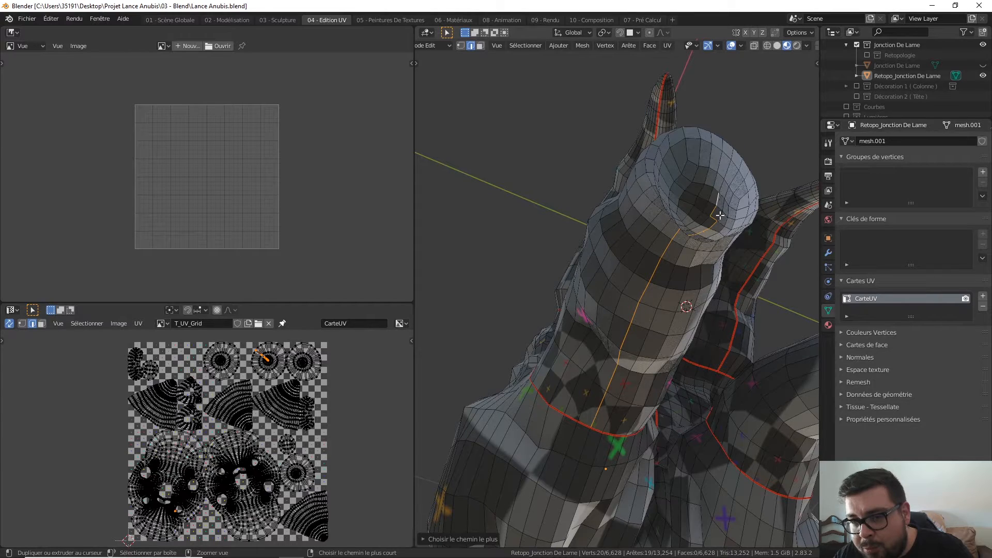
pyautogui.hotkey('ctrl', 'z')
pyautogui.keyDown('ctrl'); pyautogui.click(725, 207); pyautogui.keyUp('ctrl')
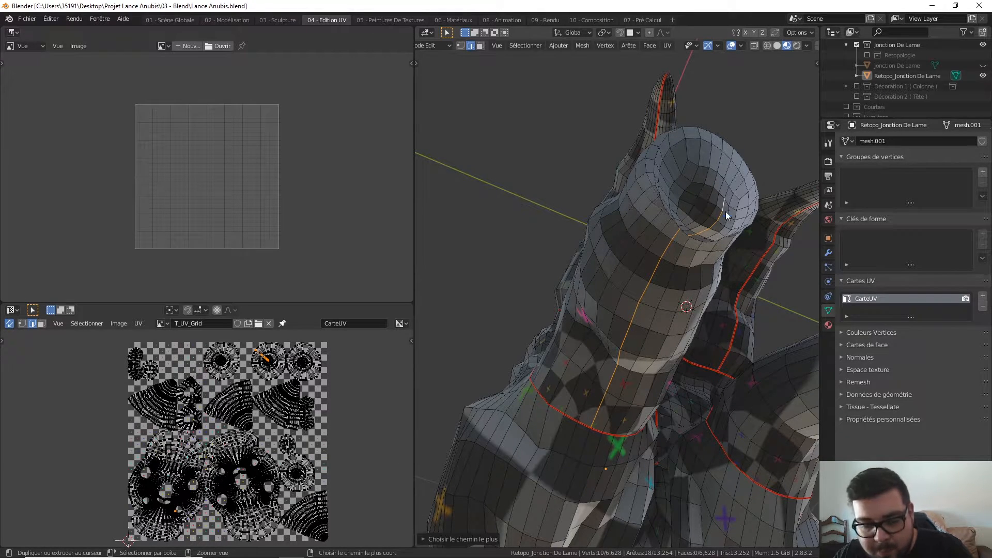
pyautogui.hotkey('ctrl', 'e')
pyautogui.click(728, 215)
# Select the matching underside edge path on the second lower claw, from base seam to tip, and mark it as a UV seam
pyautogui.moveTo(736, 330); pyautogui.dragTo(674, 235, button='middle')
pyautogui.rightClick(662, 447)
pyautogui.rightClick(635, 423)
pyautogui.keyDown('ctrl'); pyautogui.rightClick(694, 295); pyautogui.keyUp('ctrl')
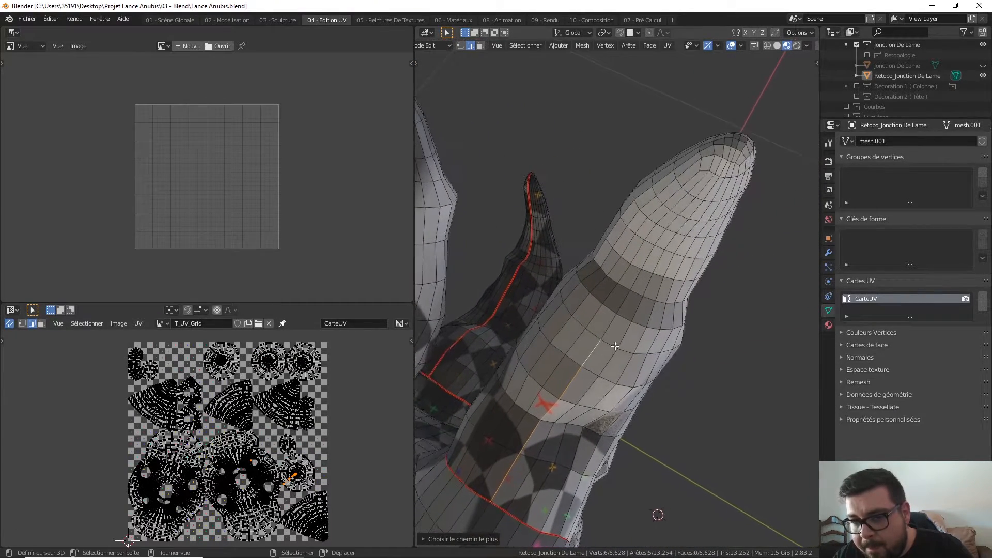
pyautogui.keyDown('ctrl'); pyautogui.rightClick(700, 197); pyautogui.keyUp('ctrl')
pyautogui.keyDown('ctrl'); pyautogui.rightClick(722, 161); pyautogui.keyUp('ctrl')
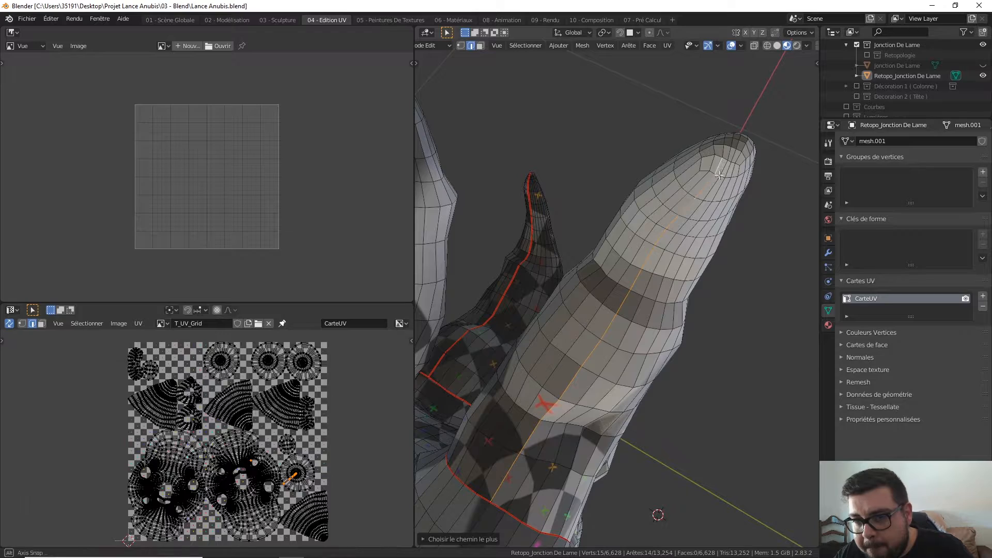
pyautogui.moveTo(722, 160); pyautogui.dragTo(711, 195, button='middle')
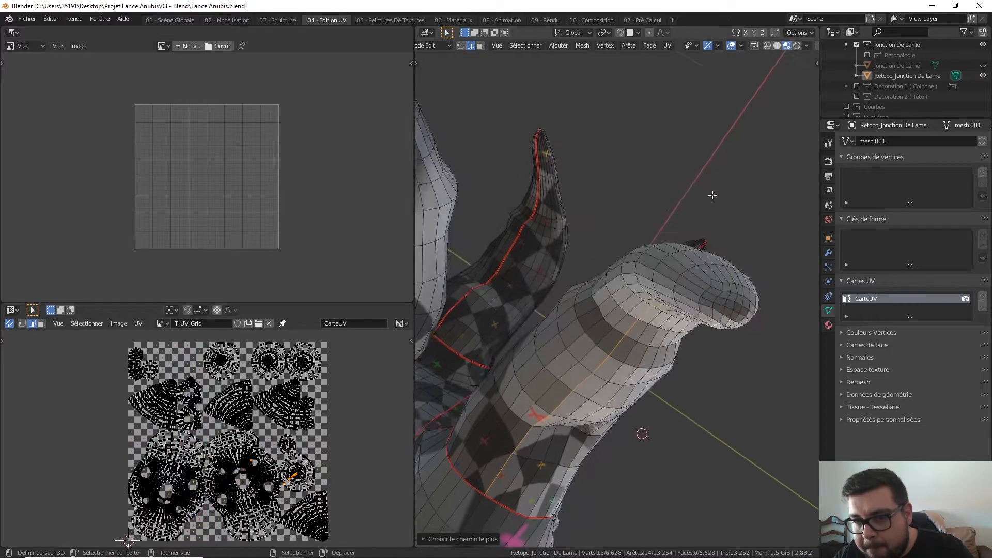
pyautogui.press('w')
pyautogui.click(754, 279)
# Mark a UV seam along the underside of the third lower claw, following one edge path from its base seam to the tip
pyautogui.moveTo(746, 308); pyautogui.dragTo(616, 314, button='middle')
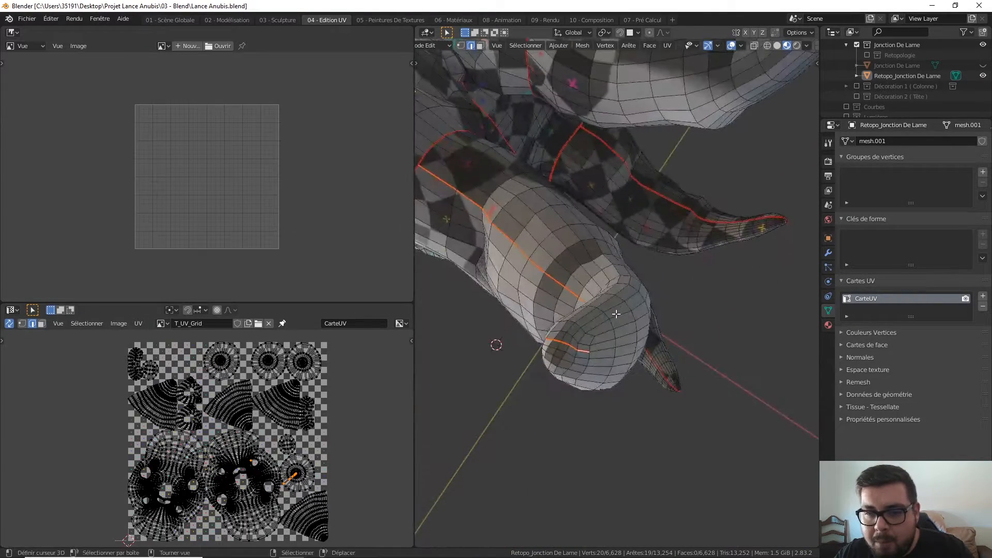
pyautogui.scroll(-5, 616, 314)
pyautogui.moveTo(626, 359); pyautogui.dragTo(703, 404, button='middle')
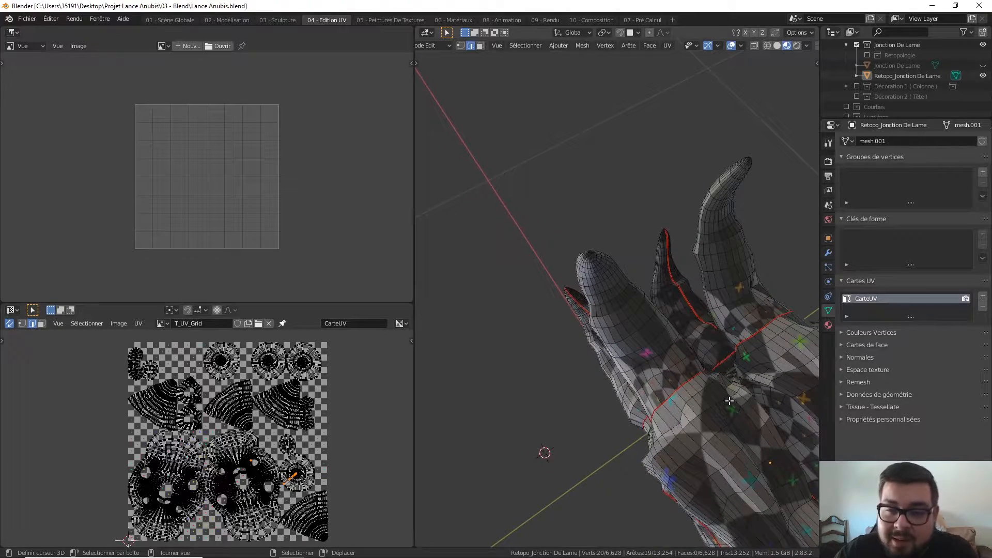
pyautogui.click(672, 383)
pyautogui.scroll(2, 595, 274)
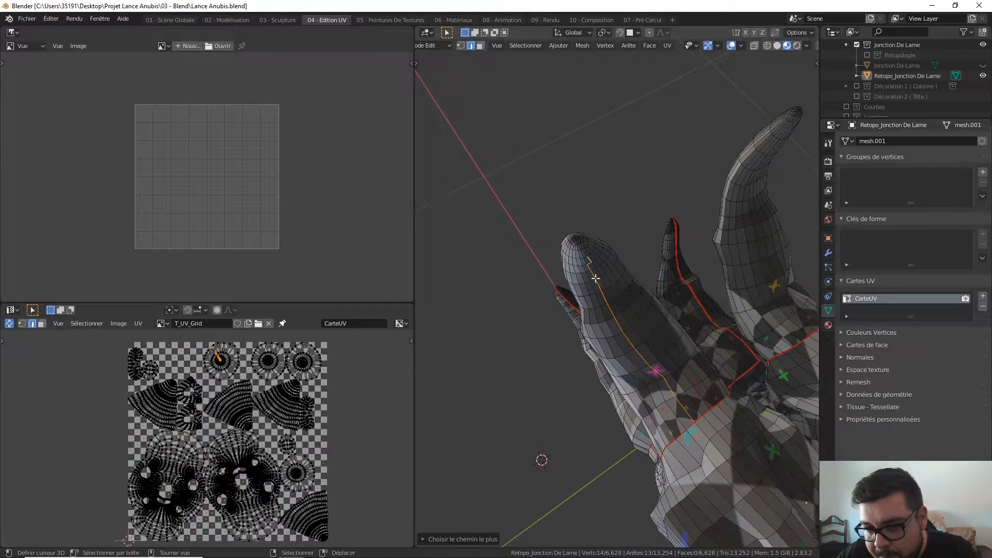
pyautogui.keyDown('ctrl'); pyautogui.click(583, 260); pyautogui.keyUp('ctrl')
pyautogui.scroll(3, 576, 261)
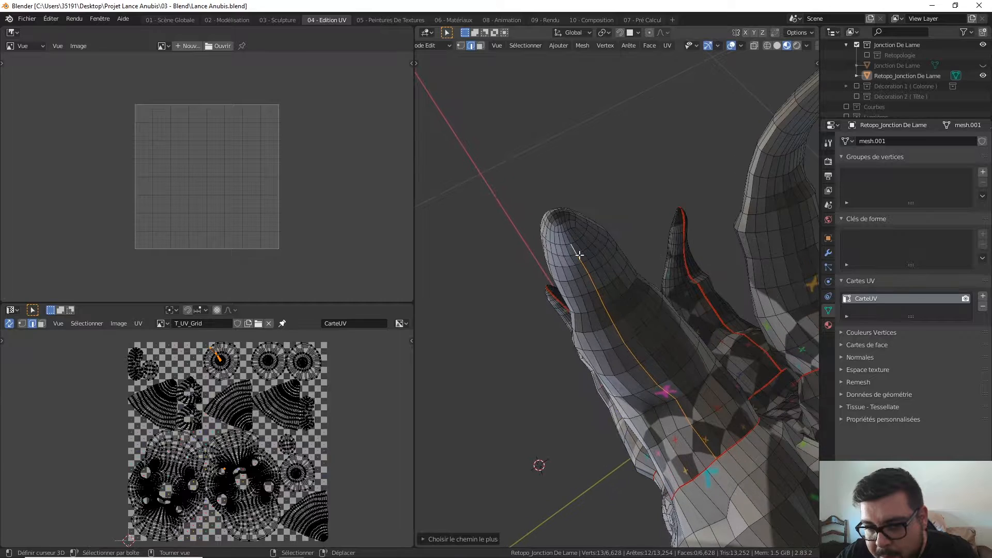
pyautogui.keyDown('ctrl'); pyautogui.click(555, 238); pyautogui.keyUp('ctrl')
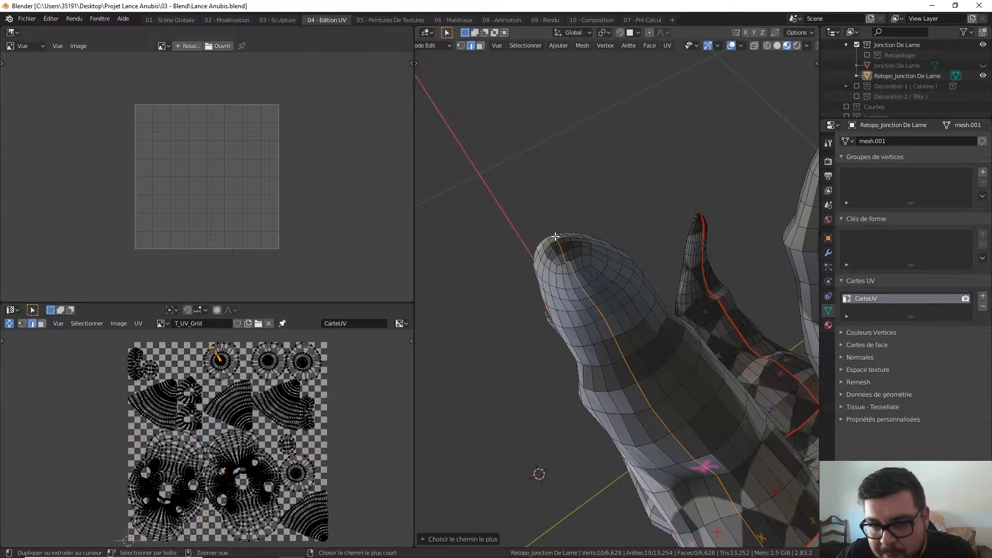
pyautogui.hotkey('ctrl', 'z')
pyautogui.moveTo(574, 248); pyautogui.dragTo(466, 388, button='middle')
pyautogui.keyDown('ctrl'); pyautogui.click(556, 236); pyautogui.keyUp('ctrl')
pyautogui.rightClick(527, 258)
pyautogui.click(529, 259)
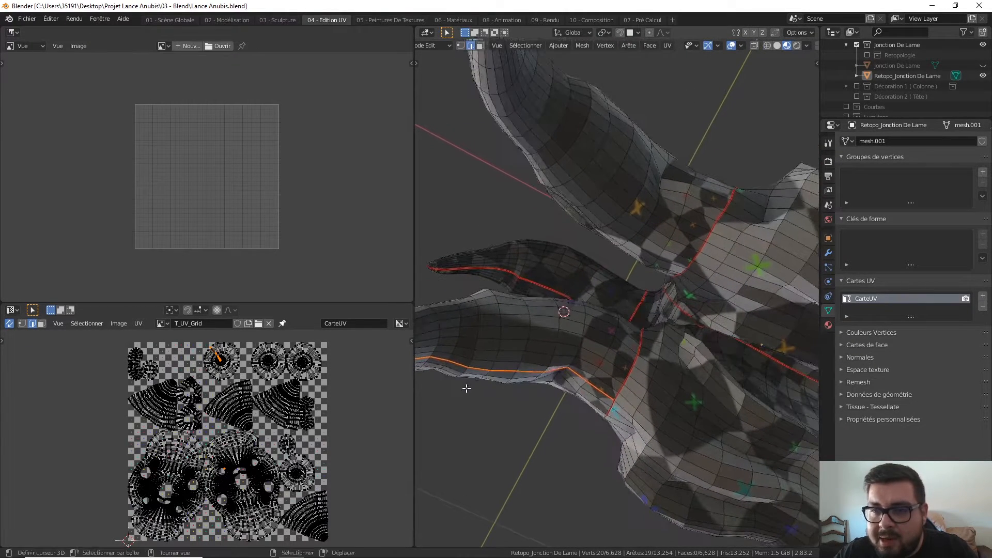
# Mark a UV seam along the underside of the fourth lower claw, following one edge path from its base seam to the tip
pyautogui.click(710, 217)
pyautogui.keyDown('ctrl'); pyautogui.click(613, 146); pyautogui.keyUp('ctrl')
pyautogui.moveTo(613, 146); pyautogui.dragTo(507, 160, button='middle')
pyautogui.keyDown('ctrl'); pyautogui.click(500, 150); pyautogui.keyUp('ctrl')
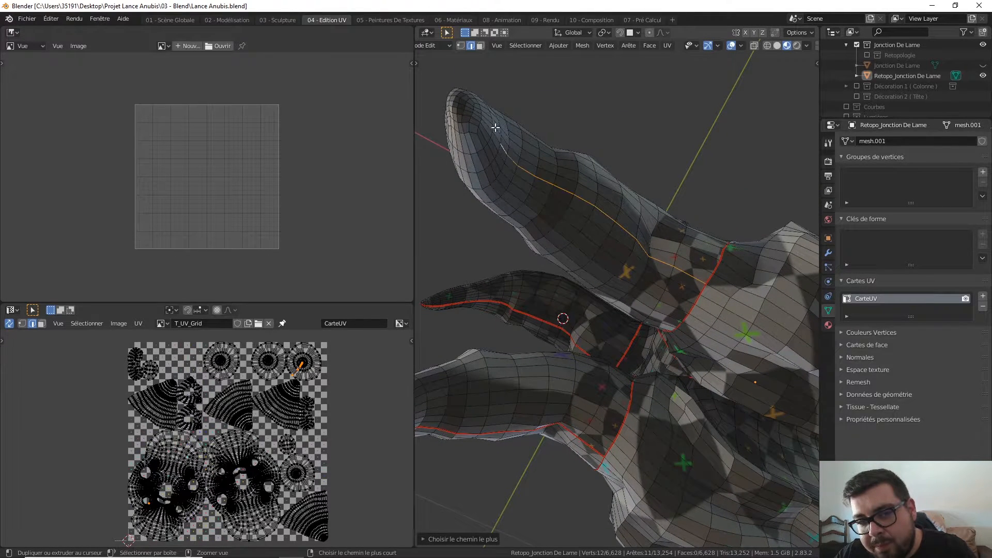
pyautogui.keyDown('ctrl'); pyautogui.click(447, 105); pyautogui.keyUp('ctrl')
pyautogui.moveTo(466, 104); pyautogui.dragTo(716, 101, button='middle')
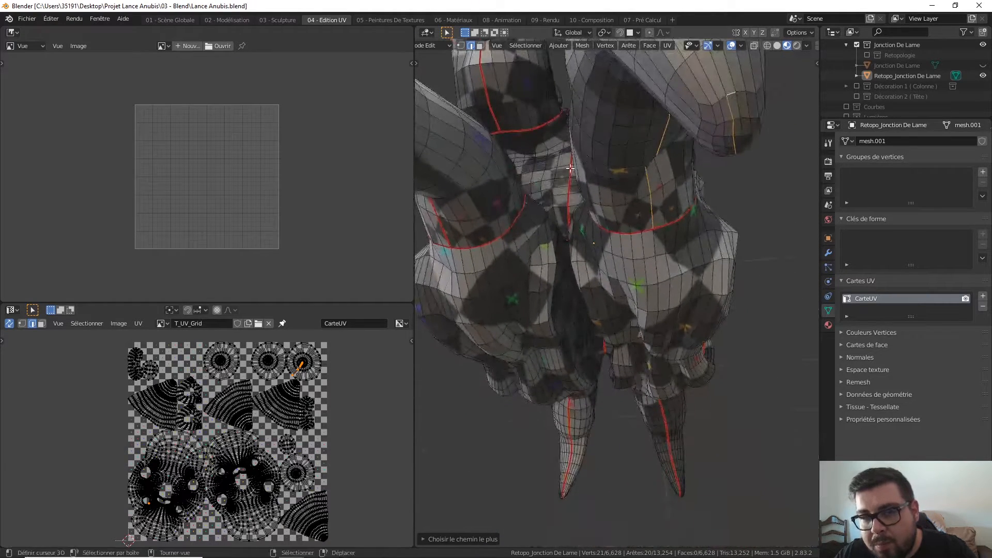
pyautogui.keyDown('ctrl'); pyautogui.click(734, 93); pyautogui.keyUp('ctrl')
pyautogui.hotkey('ctrl', 'e')
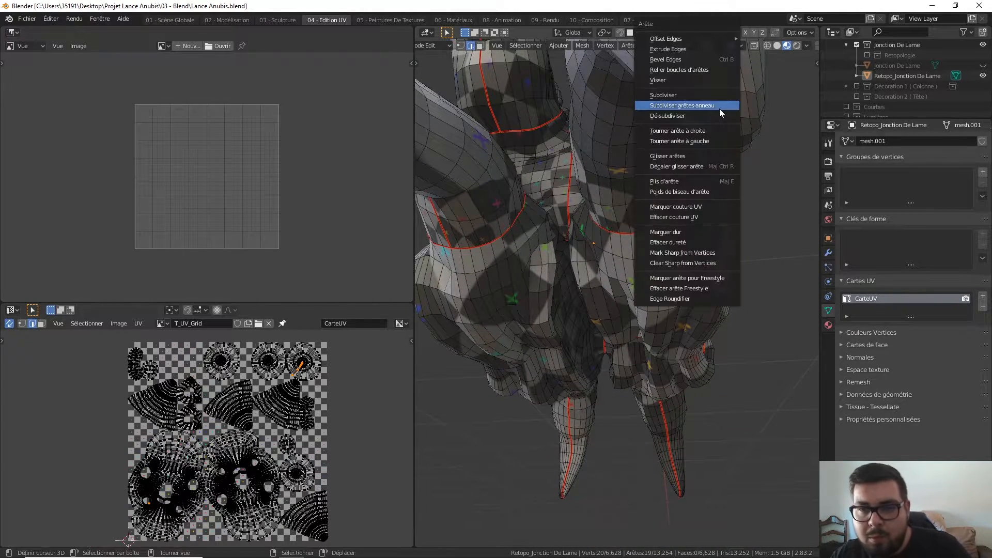
pyautogui.click(676, 206)
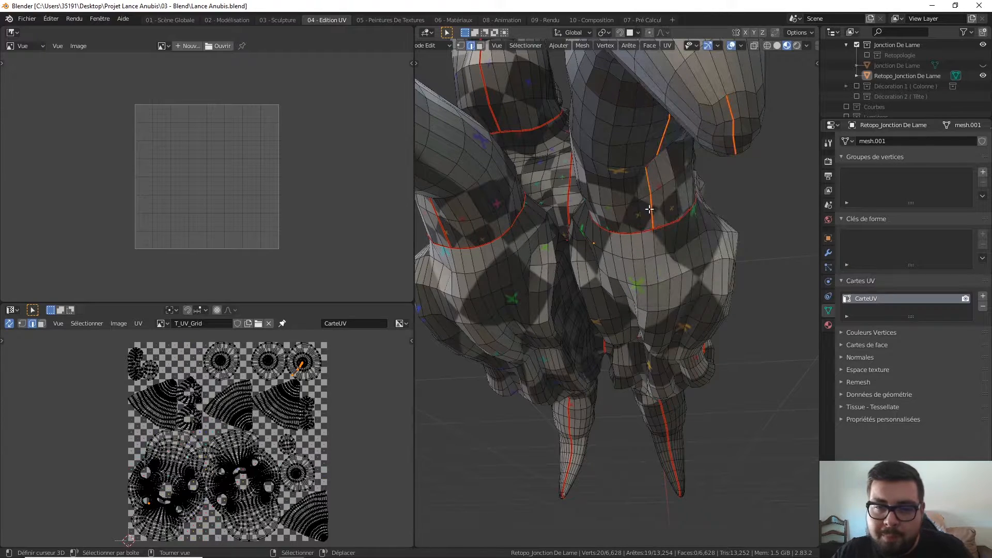
# Select the whole mesh and unwrap it with the lengthwise seams on all four lower claws
pyautogui.press('a')
pyautogui.click(652, 129)
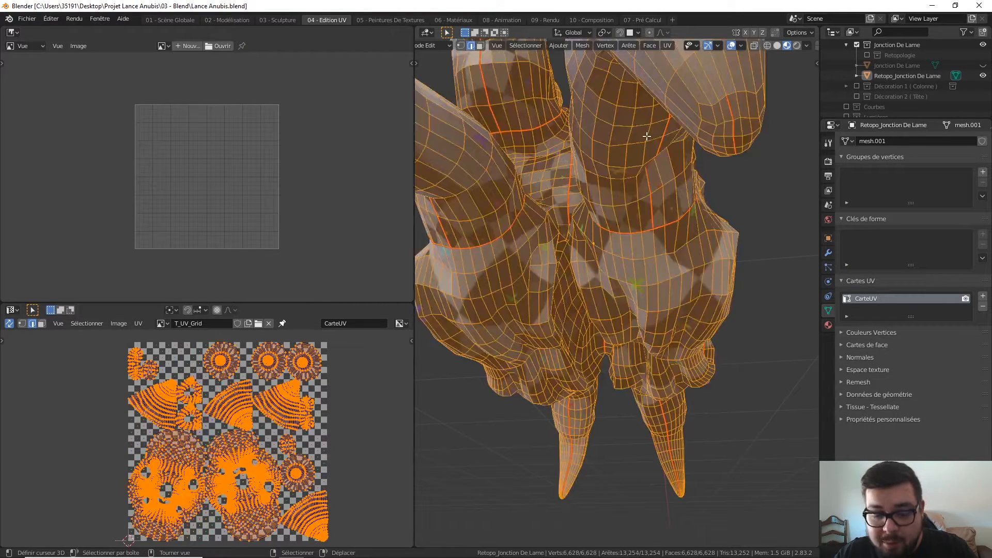
pyautogui.press('u')
pyautogui.click(647, 136)
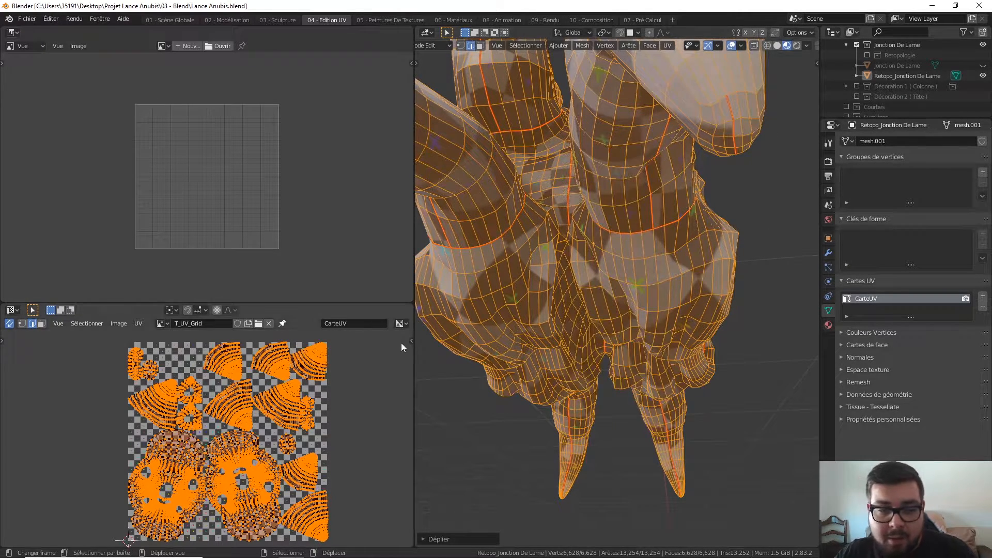
# Examine the UV grid pattern on the body, cavities and claws from the front and the side for distortion
pyautogui.moveTo(465, 346); pyautogui.dragTo(515, 346, button='middle')
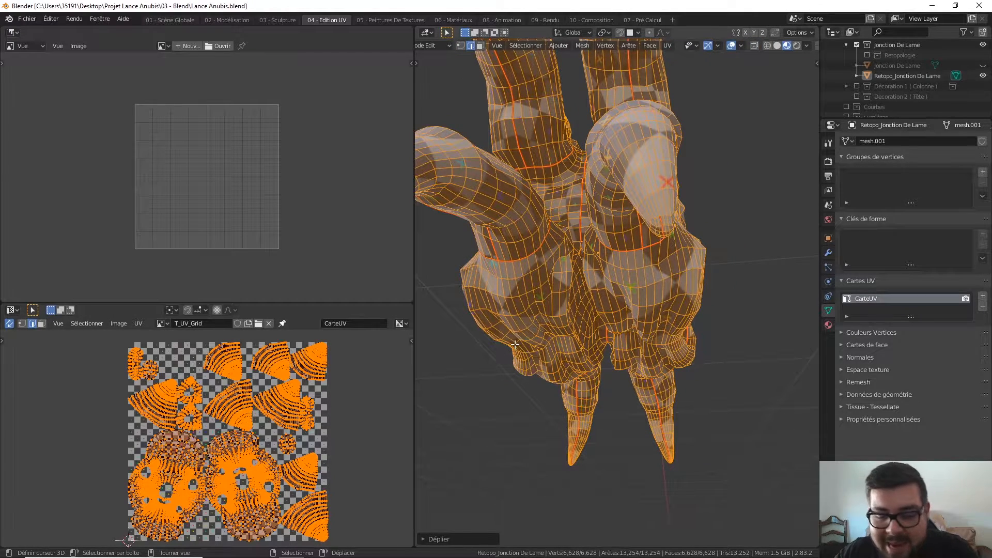
pyautogui.press('KP_3')
pyautogui.press('KP_1')
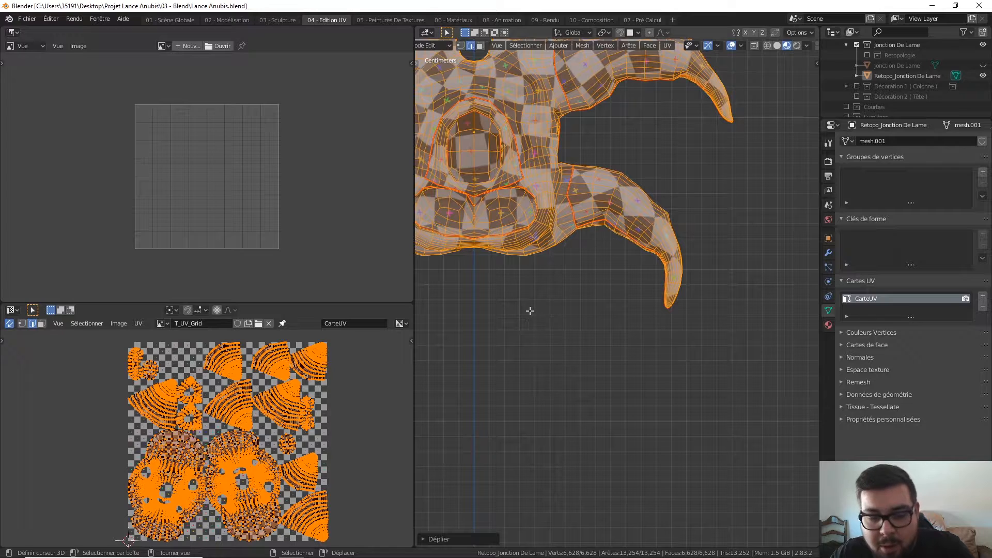
pyautogui.keyDown('shift'); pyautogui.moveTo(529, 124); pyautogui.dragTo(604, 172, button='middle'); pyautogui.keyUp('shift')
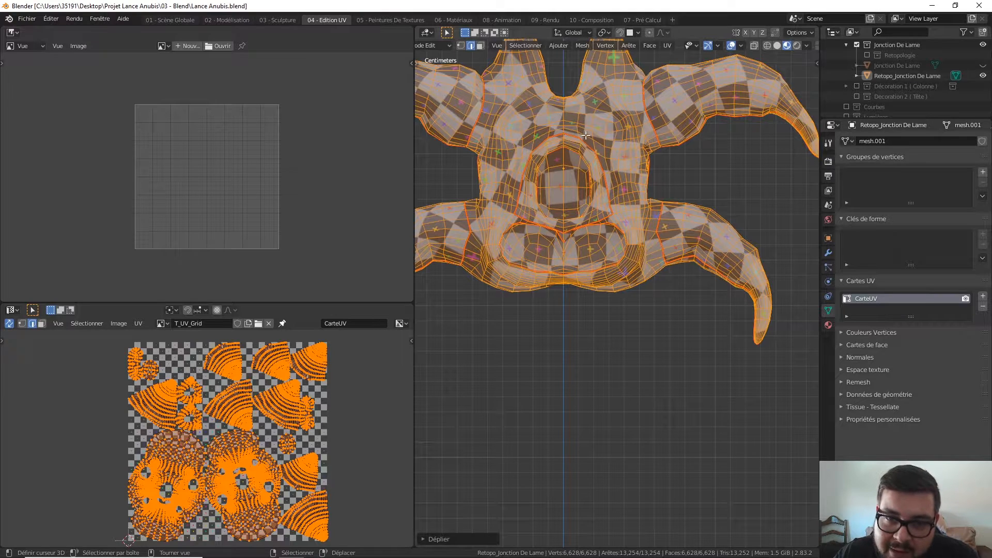
pyautogui.keyDown('shift'); pyautogui.moveTo(557, 157); pyautogui.dragTo(577, 222, button='middle'); pyautogui.keyUp('shift')
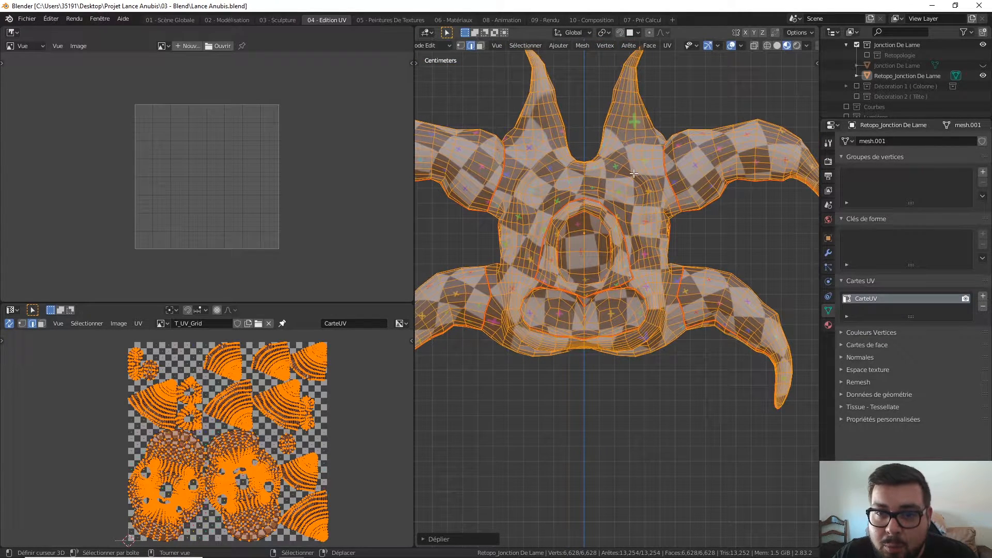
pyautogui.moveTo(631, 66); pyautogui.dragTo(505, 208, button='middle')
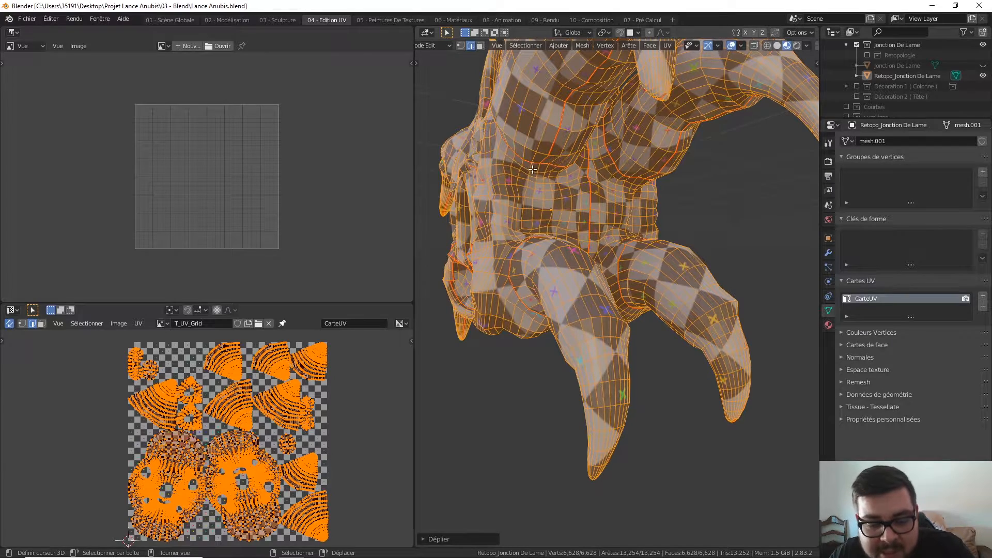
# Clear the mesh selection and examine the UV grid pattern on the body's side between the upper and lower claws
pyautogui.moveTo(532, 169); pyautogui.dragTo(510, 176, button='middle')
pyautogui.press('a')
pyautogui.click(516, 155)
pyautogui.rightClick(516, 150)
pyautogui.press('a')
pyautogui.click(513, 103)
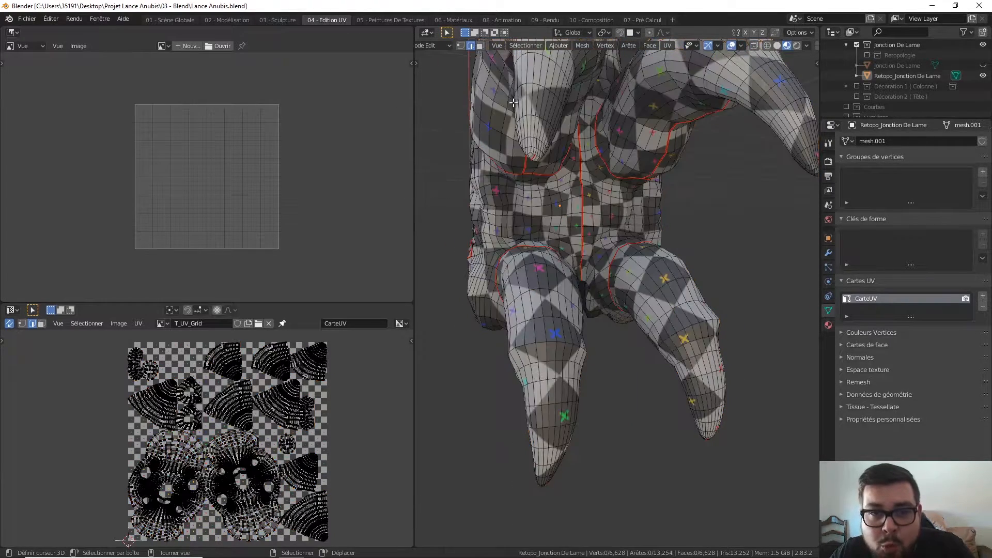
pyautogui.moveTo(539, 222); pyautogui.dragTo(528, 226, button='middle')
pyautogui.scroll(3, 527, 212)
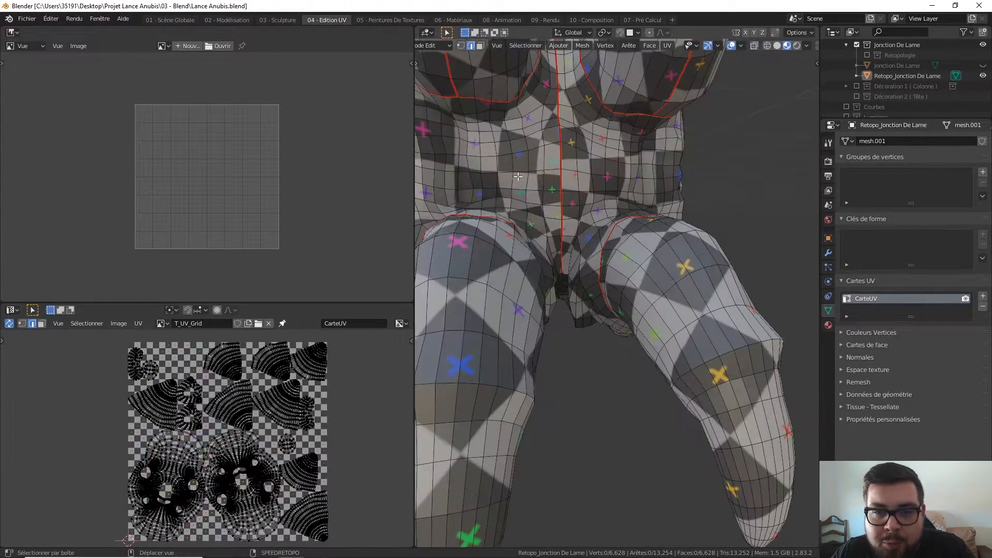
# Mark a horizontal UV seam on the body's side, running from the vertical seam along one edge path between the claws
pyautogui.moveTo(518, 177); pyautogui.dragTo(621, 209, button='middle')
pyautogui.keyDown('alt'); pyautogui.click(619, 206); pyautogui.keyUp('alt')
pyautogui.click(621, 209)
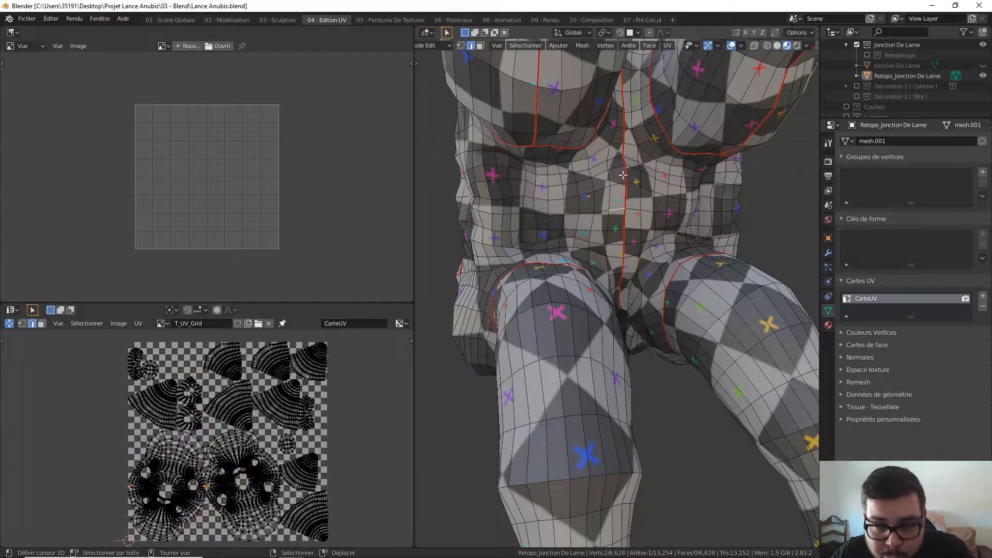
pyautogui.keyDown('ctrl'); pyautogui.click(523, 214); pyautogui.keyUp('ctrl')
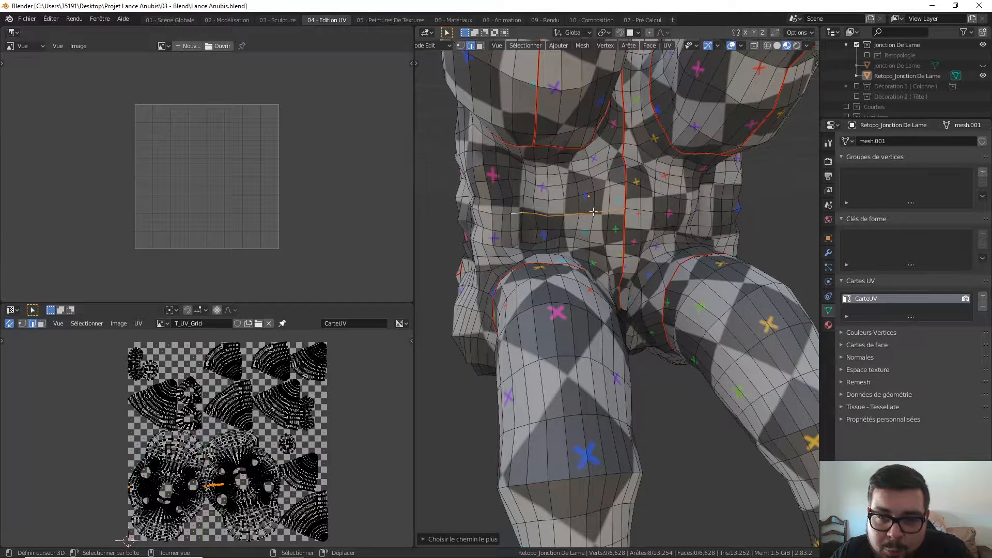
pyautogui.rightClick(519, 212)
pyautogui.click(519, 211)
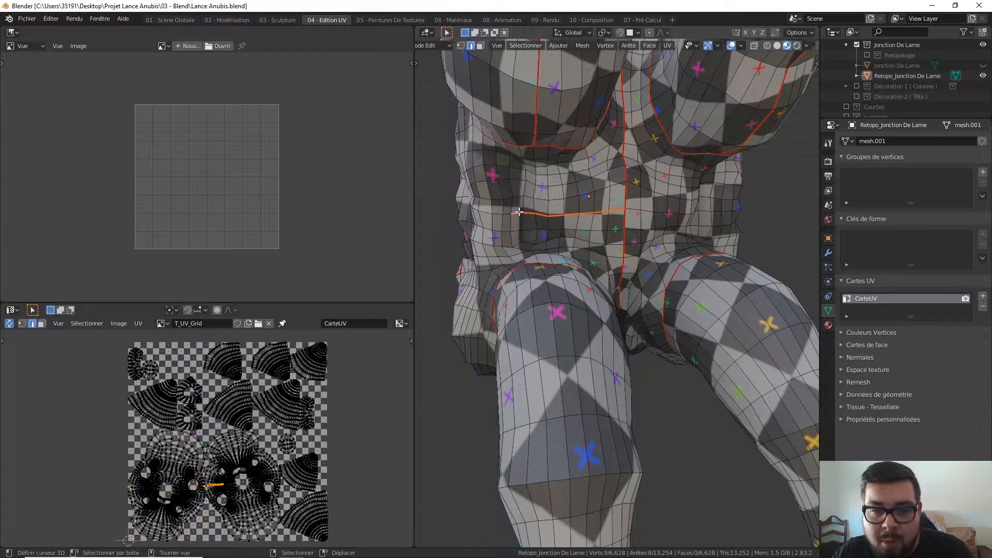
# Select the whole mesh and unwrap it with the new horizontal half-seam on the body's side
pyautogui.click(540, 186)
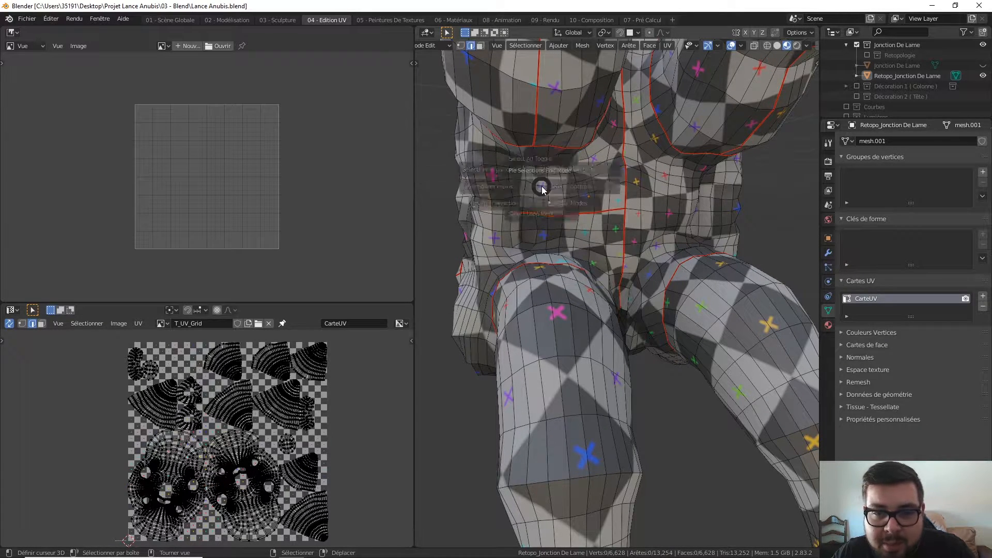
pyautogui.press('u')
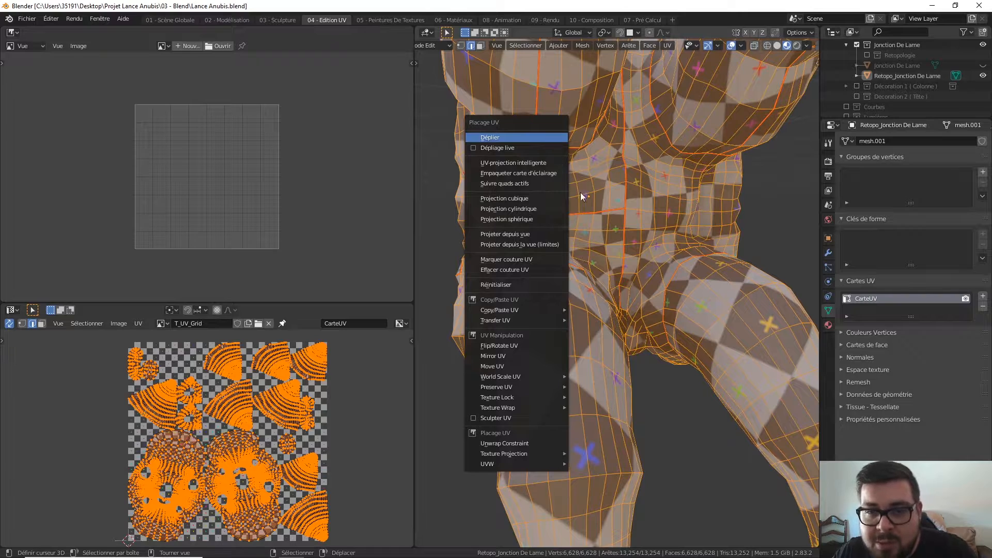
pyautogui.click(548, 138)
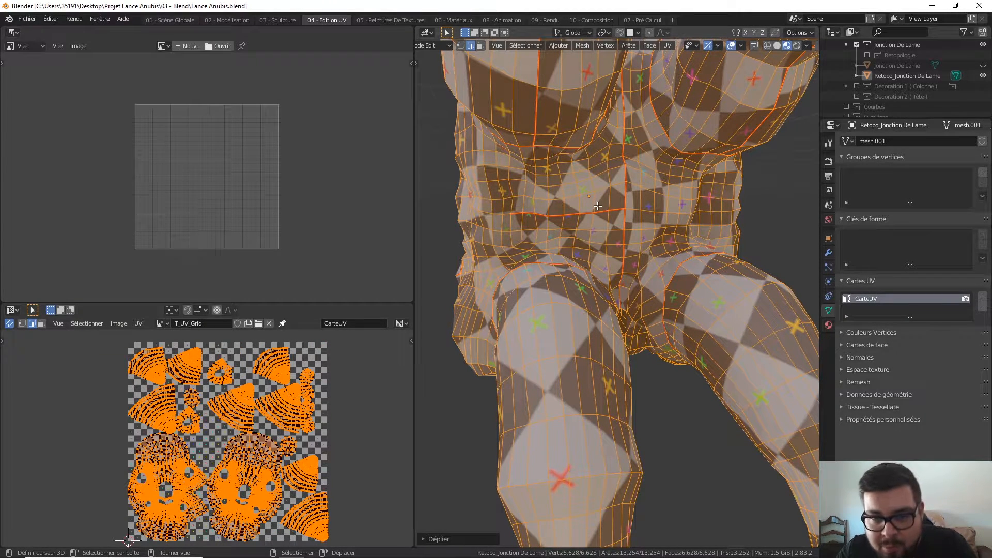
pyautogui.moveTo(599, 217); pyautogui.dragTo(576, 216, button='middle')
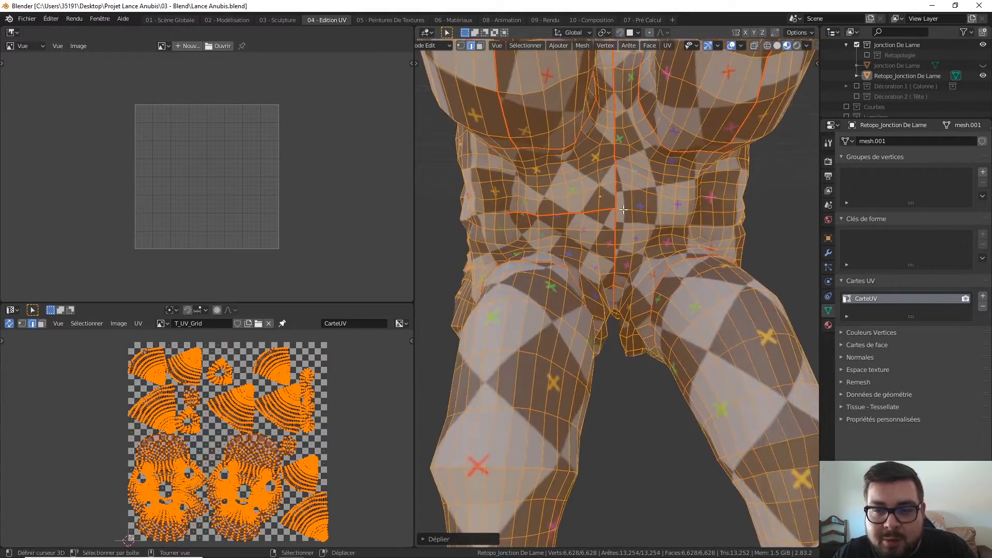
# Mark the other half of the horizontal UV seam, continuing past the vertical seam between the second pair of claws
pyautogui.rightClick(624, 210)
pyautogui.scroll(5, 684, 216)
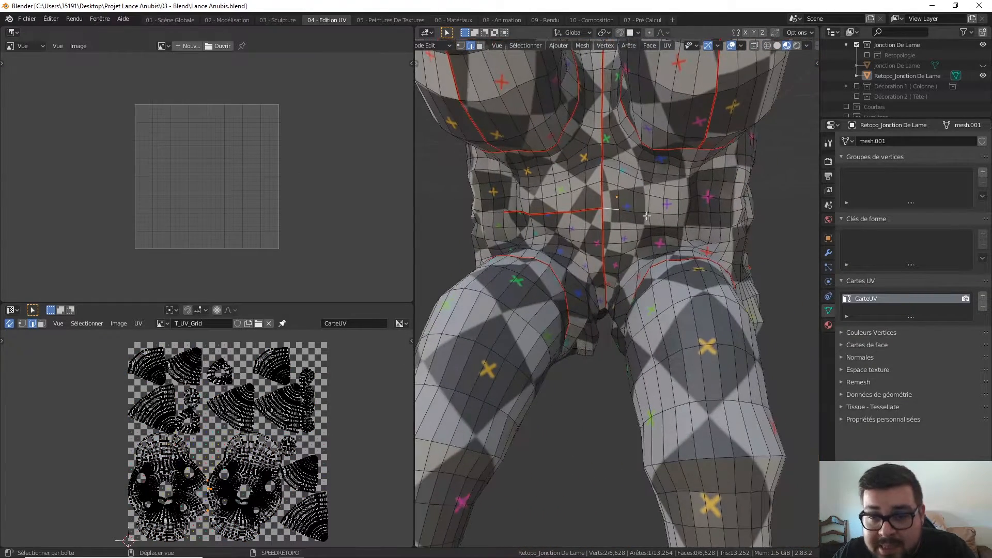
pyautogui.keyDown('ctrl'); pyautogui.click(564, 184); pyautogui.keyUp('ctrl')
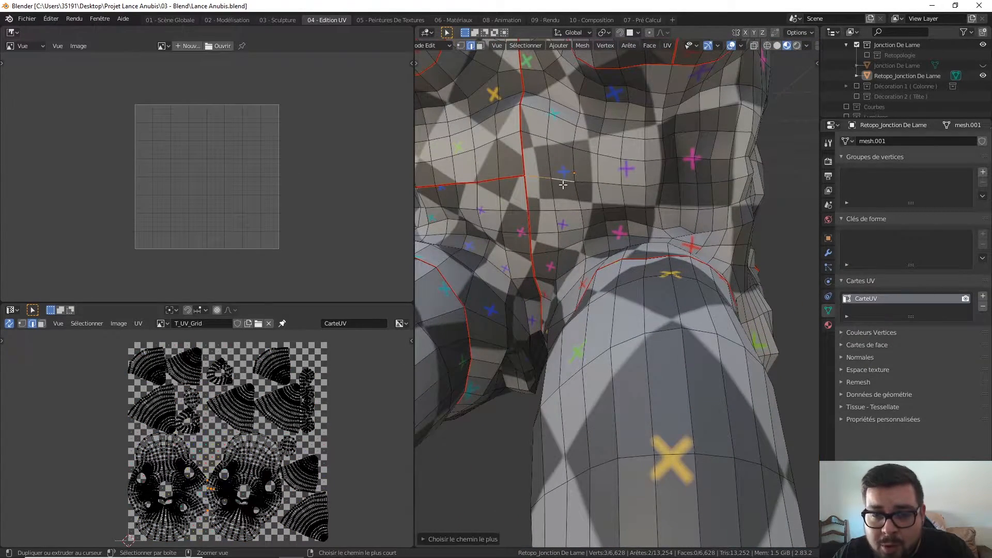
pyautogui.keyDown('ctrl'); pyautogui.click(655, 184); pyautogui.keyUp('ctrl')
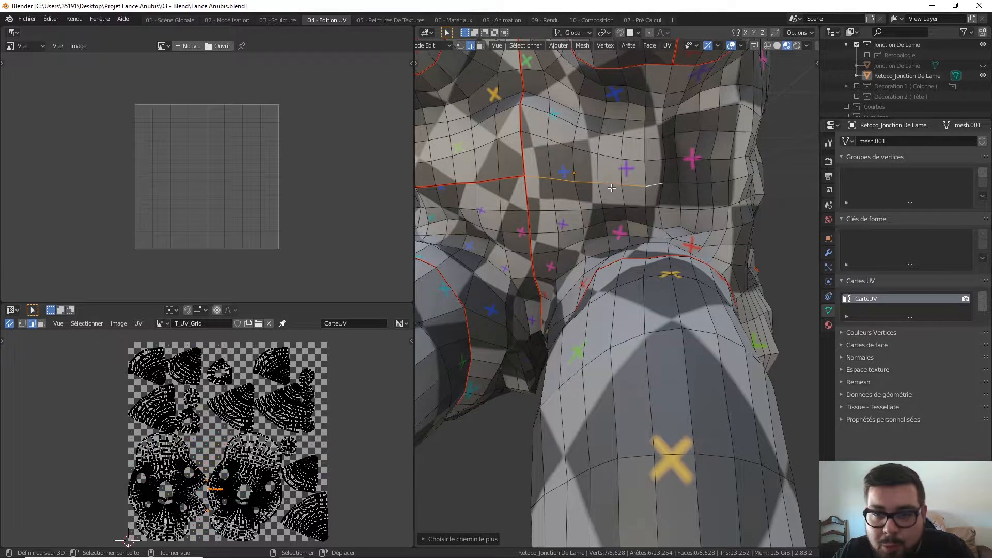
pyautogui.keyDown('ctrl'); pyautogui.click(663, 181); pyautogui.keyUp('ctrl')
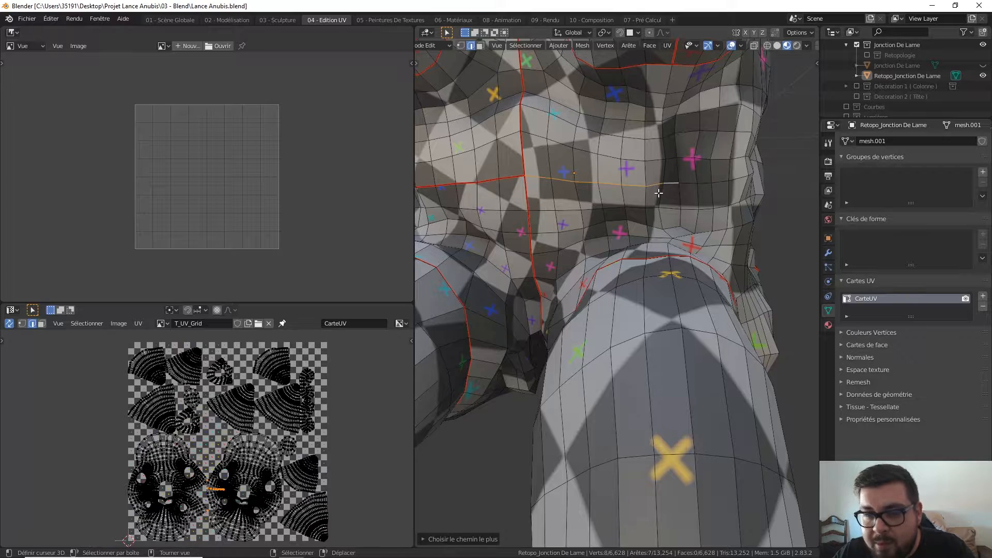
pyautogui.hotkey('ctrl', 'e')
pyautogui.click(646, 208)
pyautogui.scroll(-2, 644, 209)
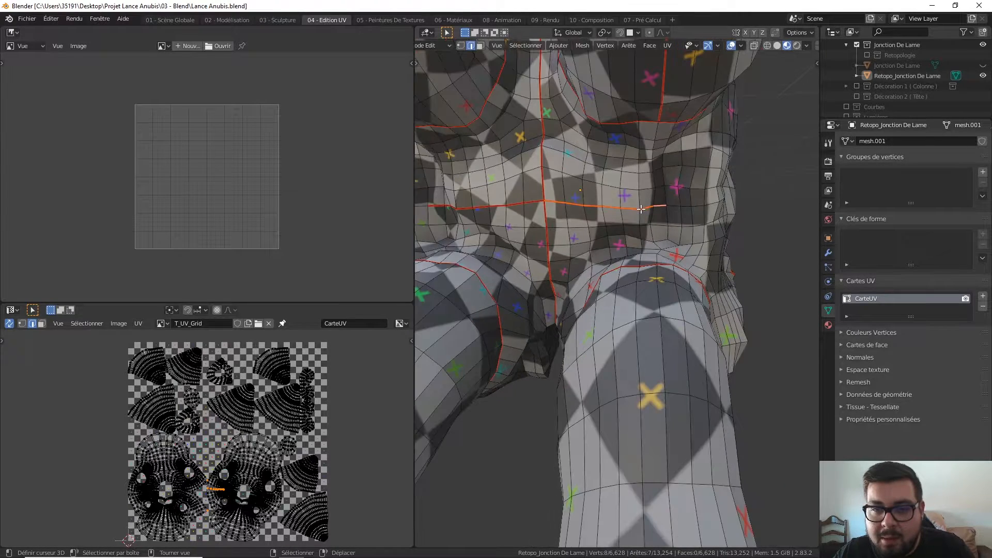
# Select the whole mesh and unwrap it with the horizontal seam crossing both halves of this side
pyautogui.press('a')
pyautogui.click(635, 162)
pyautogui.press('a')
pyautogui.click(636, 126)
pyautogui.press('u')
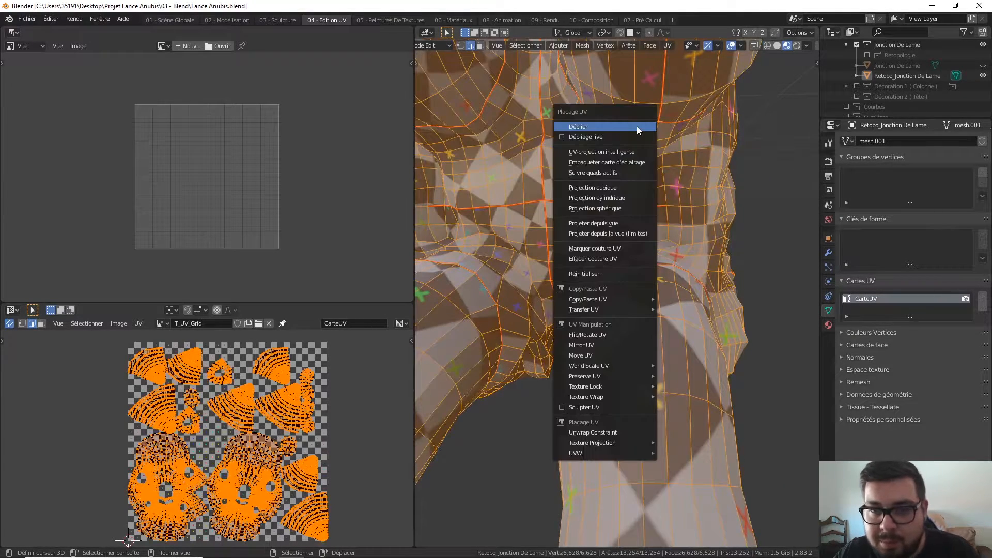
pyautogui.click(637, 127)
pyautogui.moveTo(609, 197); pyautogui.dragTo(654, 151, button='middle')
pyautogui.moveTo(654, 219); pyautogui.dragTo(573, 250, button='middle')
# Mark a matching horizontal UV seam on the opposite side of the body, extending in both directions from its vertical seam
pyautogui.scroll(5, 652, 347)
pyautogui.click(696, 323)
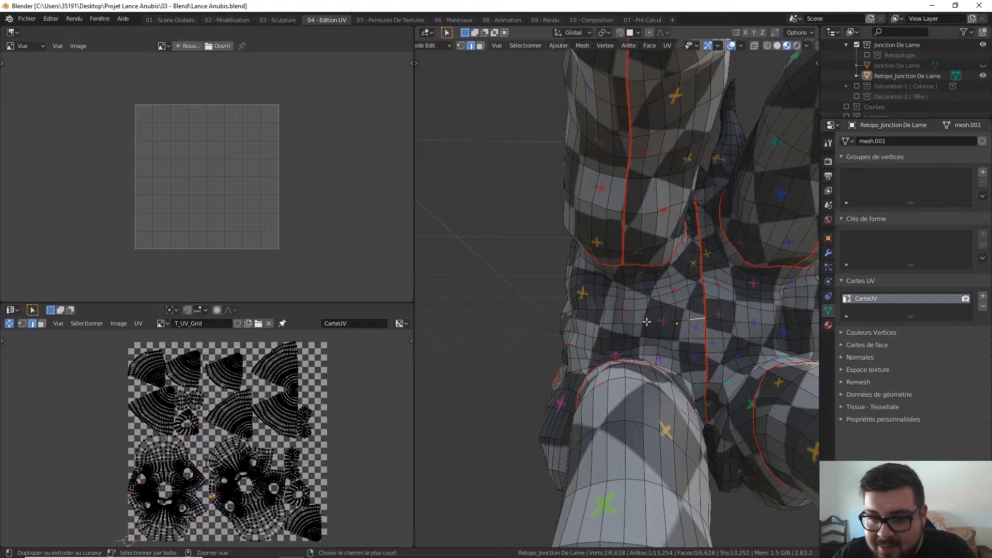
pyautogui.keyDown('ctrl'); pyautogui.click(613, 323); pyautogui.keyUp('ctrl')
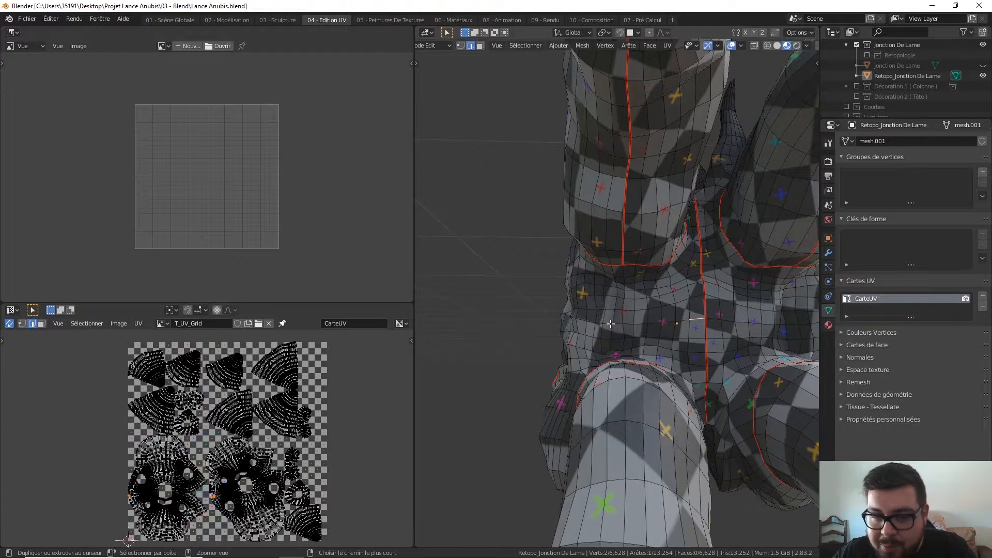
pyautogui.moveTo(657, 322); pyautogui.dragTo(617, 323, button='middle')
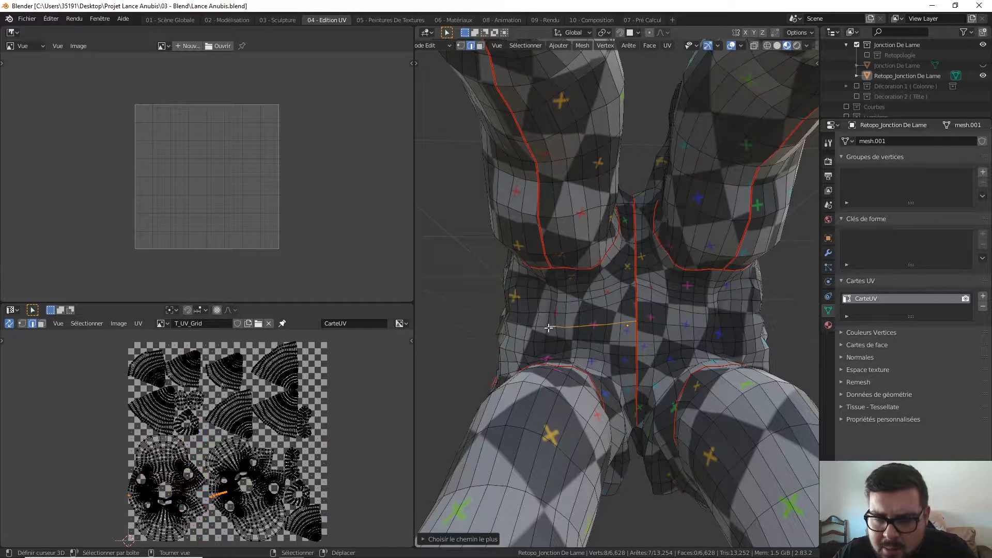
pyautogui.keyDown('ctrl'); pyautogui.click(662, 323); pyautogui.keyUp('ctrl')
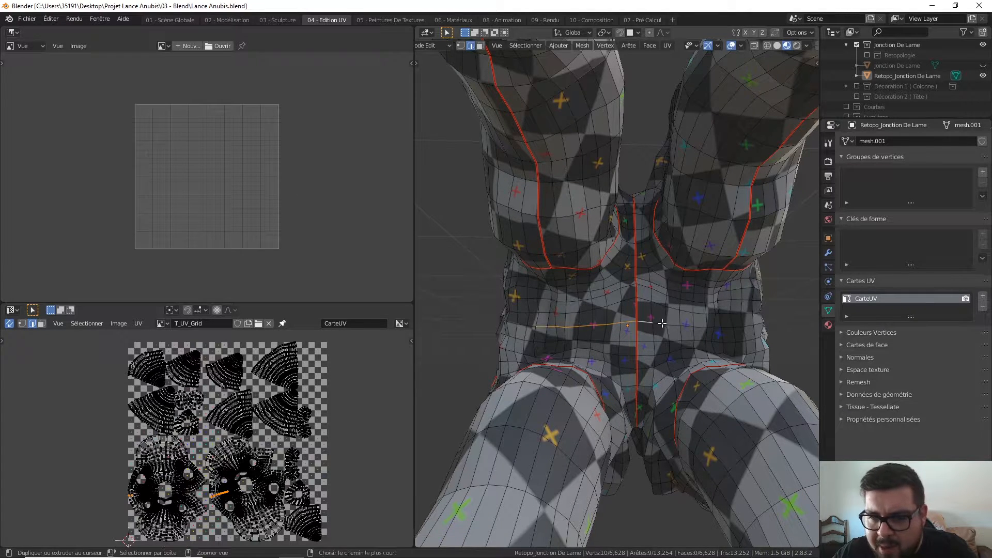
pyautogui.keyDown('ctrl'); pyautogui.click(671, 324); pyautogui.keyUp('ctrl')
pyautogui.keyDown('ctrl'); pyautogui.click(709, 328); pyautogui.keyUp('ctrl')
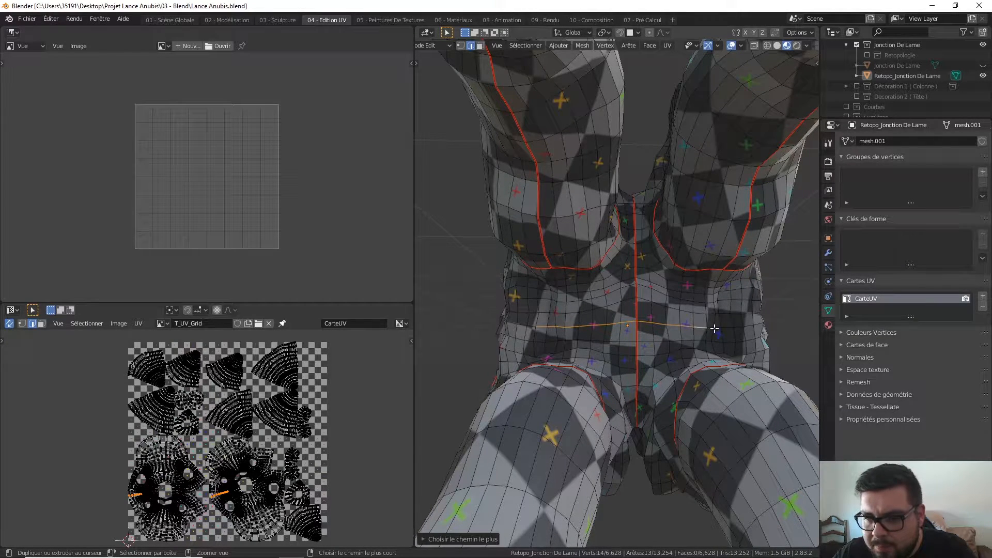
pyautogui.hotkey('ctrl', 'e')
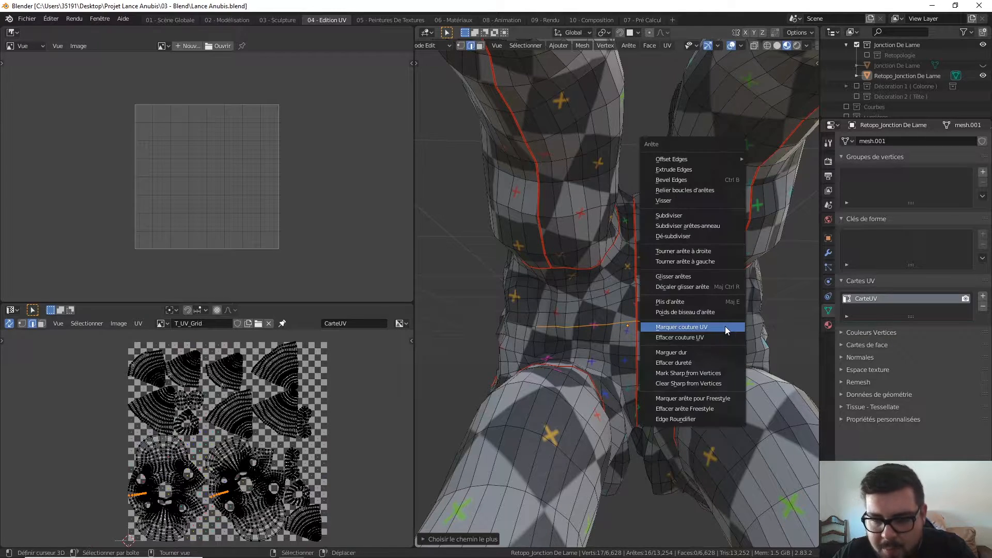
pyautogui.click(726, 326)
# Compare the two ends of the horizontal side seam and extend the shorter end by marking one more edge
pyautogui.scroll(-4, 532, 329)
pyautogui.press('a')
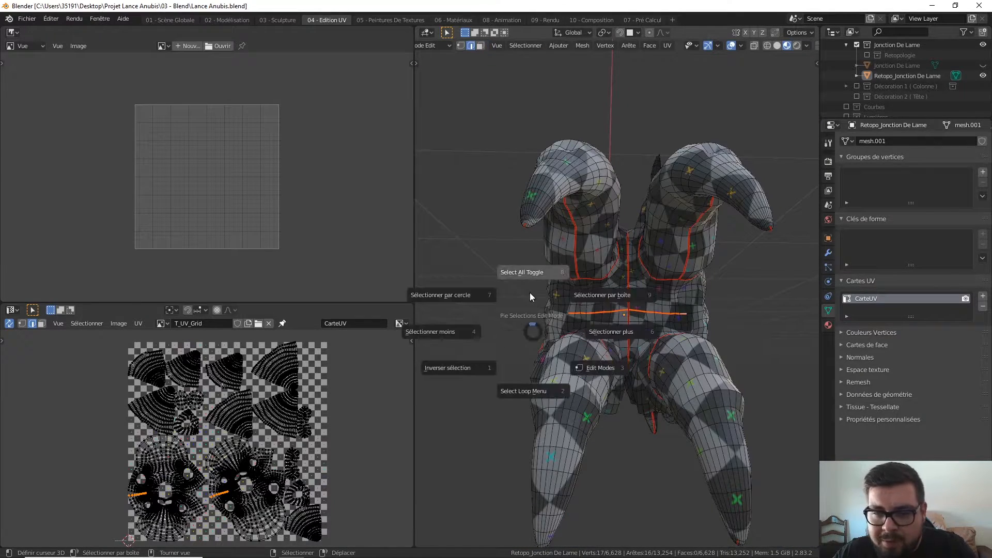
pyautogui.click(532, 297)
pyautogui.moveTo(520, 298); pyautogui.dragTo(682, 313, button='middle')
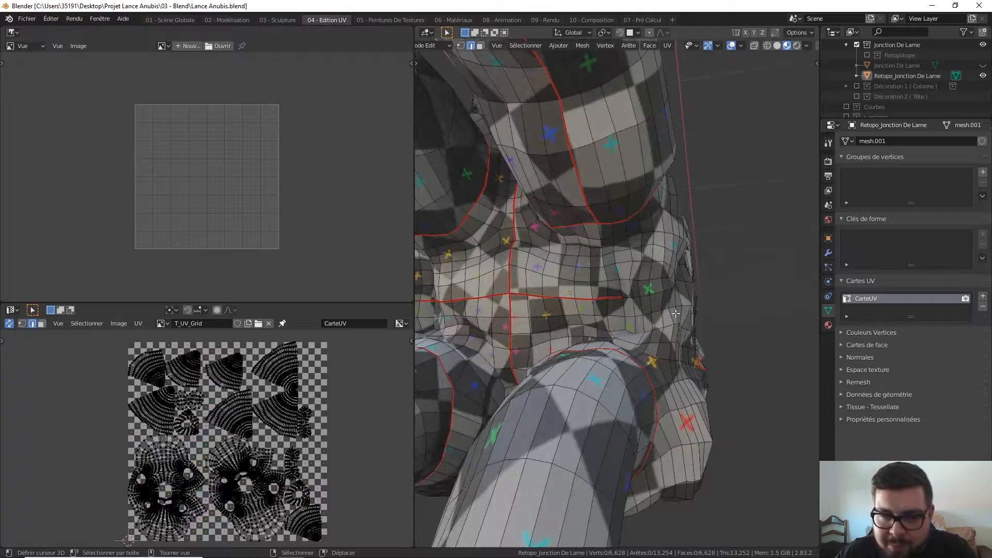
pyautogui.scroll(-2, 682, 314)
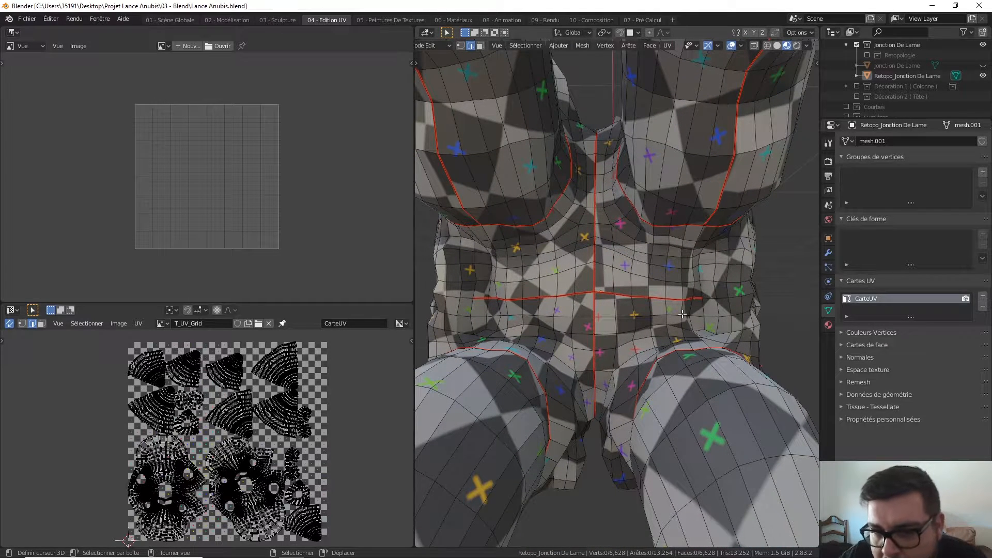
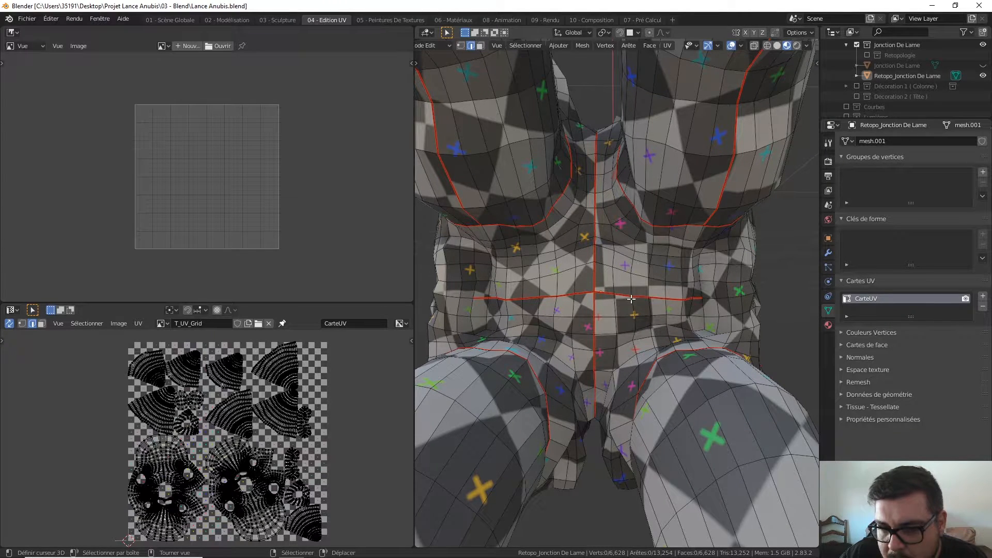
pyautogui.hotkey('ctrl', 'e')
pyautogui.click(701, 302)
# Select the whole mesh and unwrap it with the horizontal seams on both sides of the body
pyautogui.press('a')
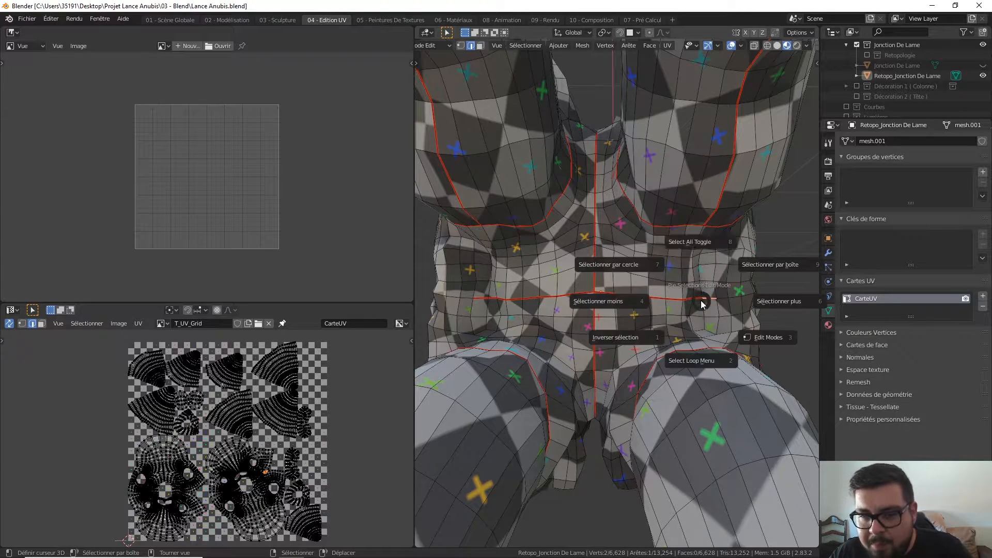
pyautogui.press('Escape')
pyautogui.press('a')
pyautogui.click(683, 193)
pyautogui.press('u')
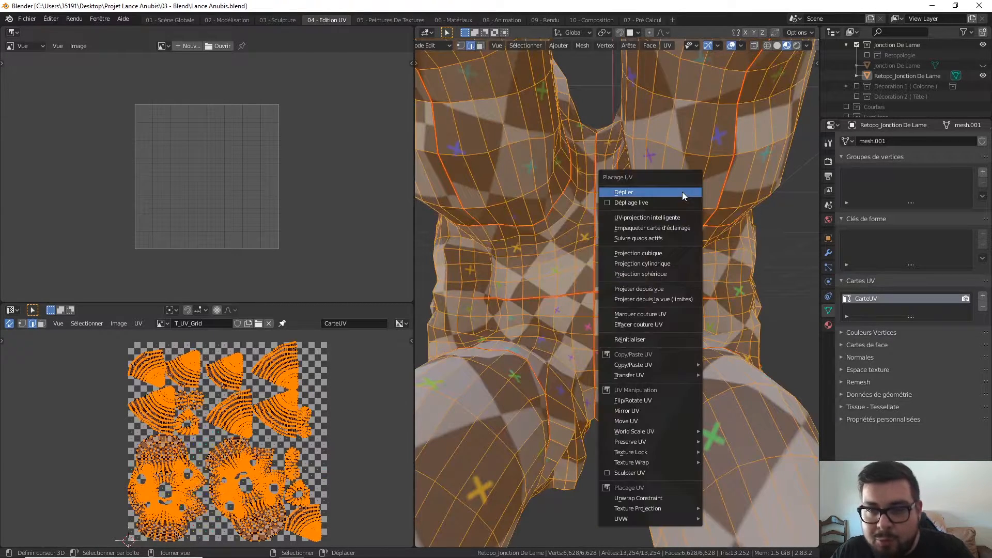
pyautogui.click(682, 192)
pyautogui.scroll(-3, 641, 225)
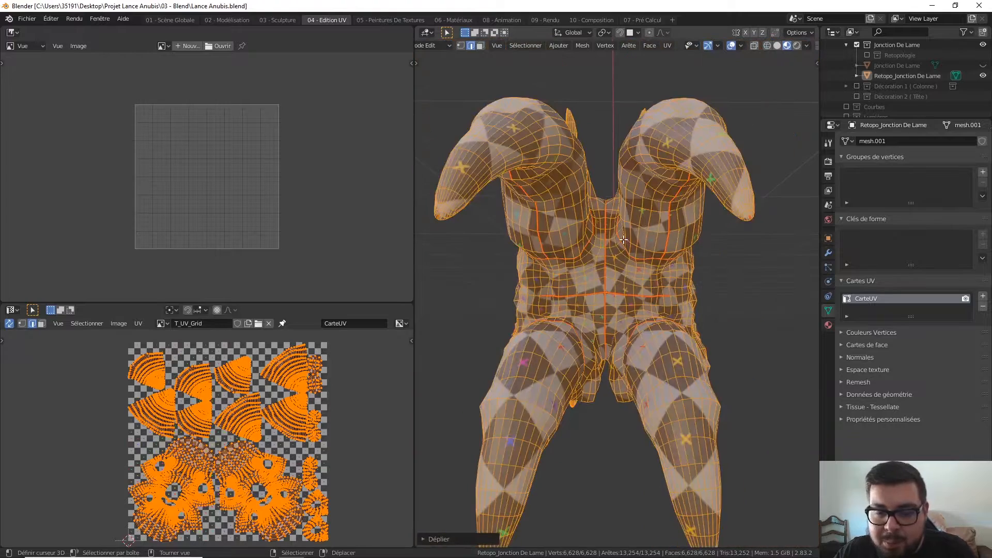
# Examine the UV grid pattern on the body, claws and horns from the front and the side
pyautogui.moveTo(641, 225); pyautogui.dragTo(734, 249, button='middle')
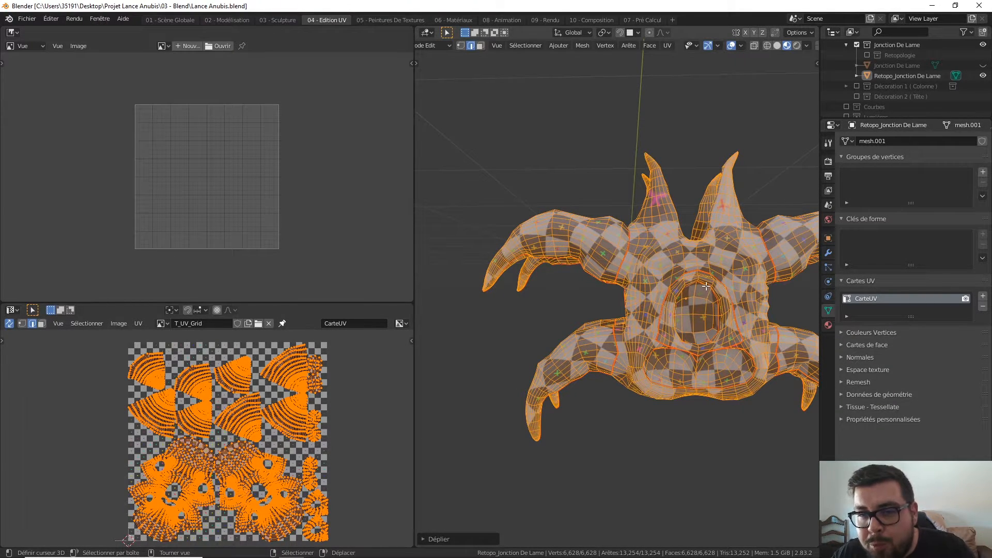
pyautogui.moveTo(706, 286); pyautogui.dragTo(681, 312, button='middle')
pyautogui.press('KP_1')
pyautogui.keyDown('shift'); pyautogui.moveTo(568, 289); pyautogui.dragTo(492, 331, button='middle'); pyautogui.keyUp('shift')
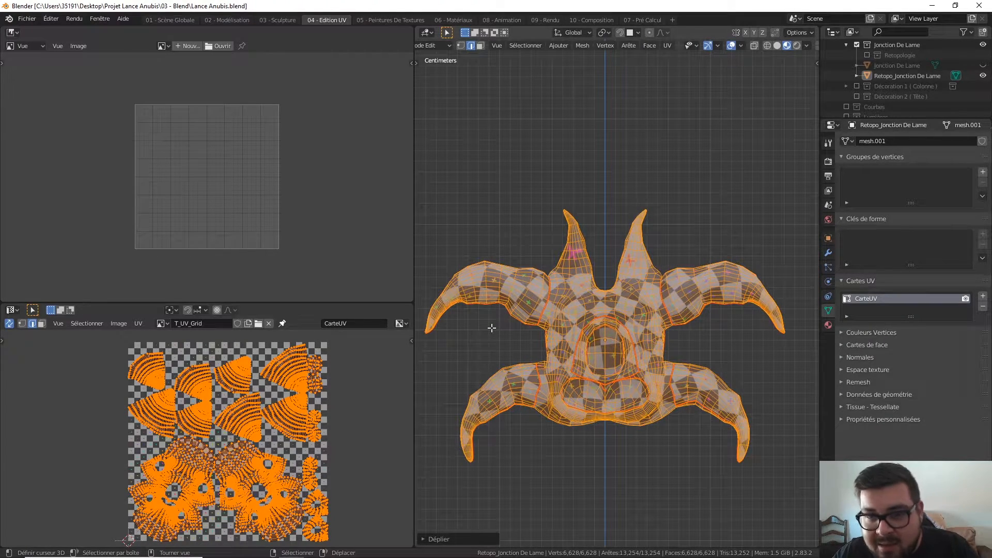
pyautogui.moveTo(545, 357); pyautogui.dragTo(648, 333, button='middle')
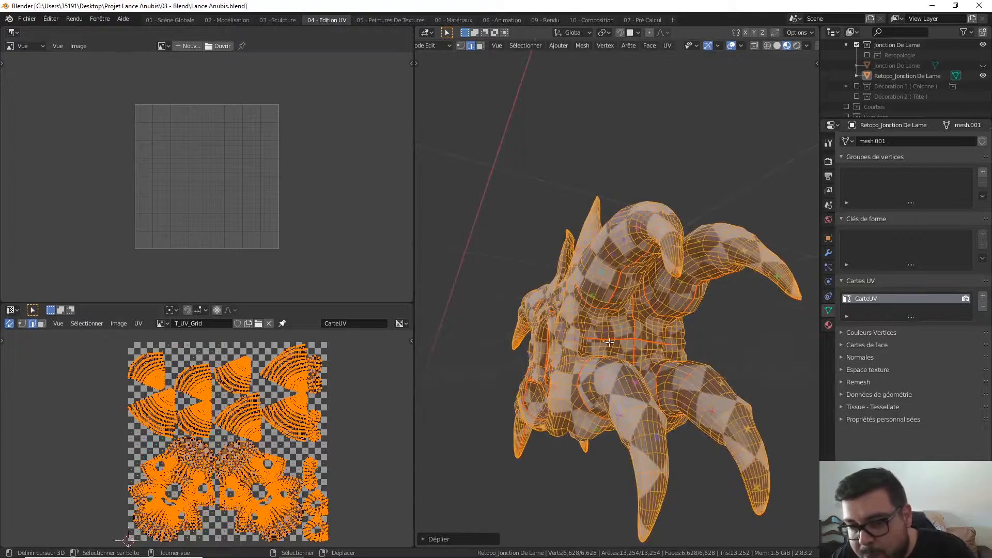
pyautogui.press('KP_1')
pyautogui.scroll(4, 605, 336)
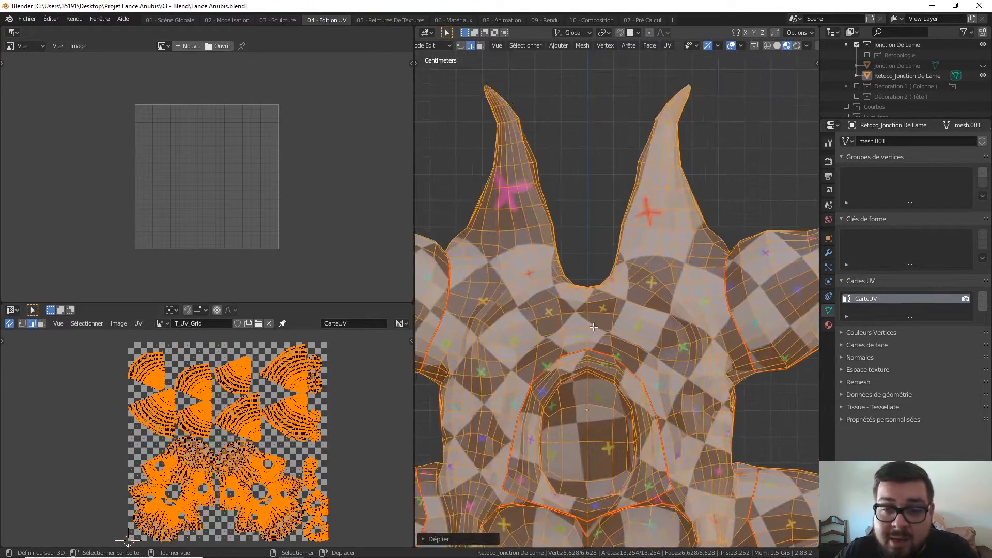
# Select the edge loops around the bases of all four top horns and mark them as UV seams
pyautogui.moveTo(584, 308); pyautogui.dragTo(643, 300, button='middle')
pyautogui.keyDown('alt'); pyautogui.keyDown('shift'); pyautogui.click(619, 298); pyautogui.keyUp('shift'); pyautogui.keyUp('alt')
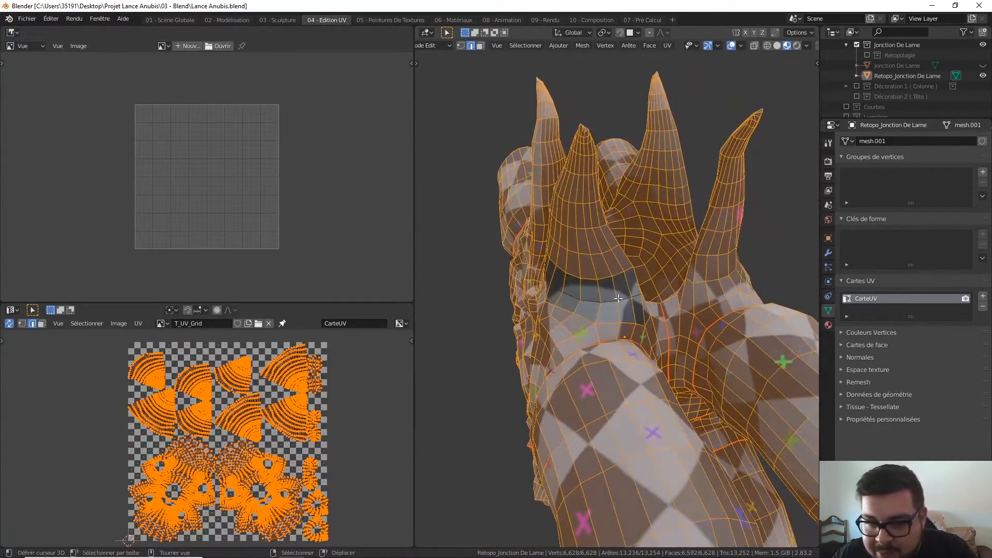
pyautogui.press('a')
pyautogui.click(630, 245)
pyautogui.keyDown('alt'); pyautogui.rightClick(624, 298); pyautogui.keyUp('alt')
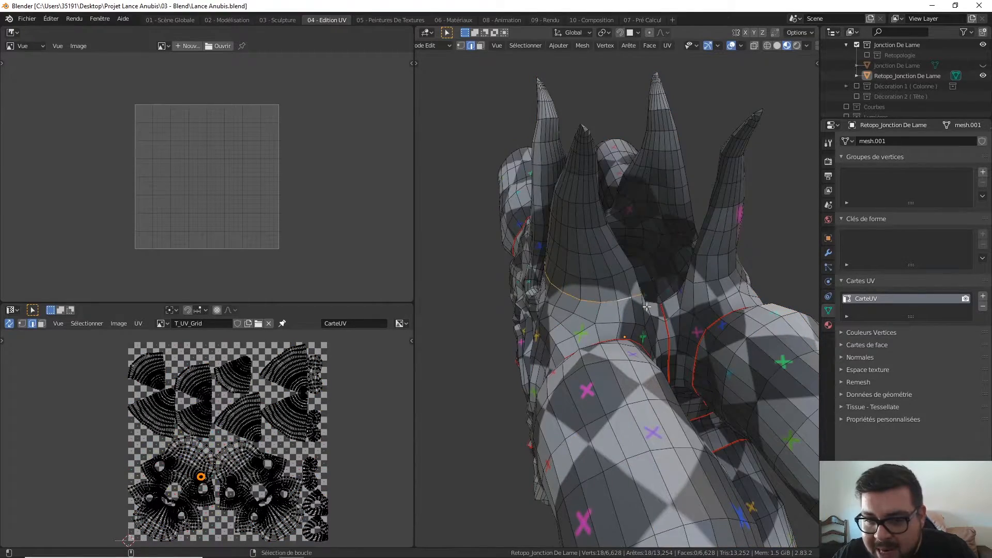
pyautogui.moveTo(625, 297); pyautogui.dragTo(636, 317, button='middle')
pyautogui.keyDown('alt'); pyautogui.keyDown('shift'); pyautogui.click(633, 305); pyautogui.keyUp('shift'); pyautogui.keyUp('alt')
pyautogui.keyDown('alt'); pyautogui.keyDown('shift'); pyautogui.click(710, 307); pyautogui.keyUp('shift'); pyautogui.keyUp('alt')
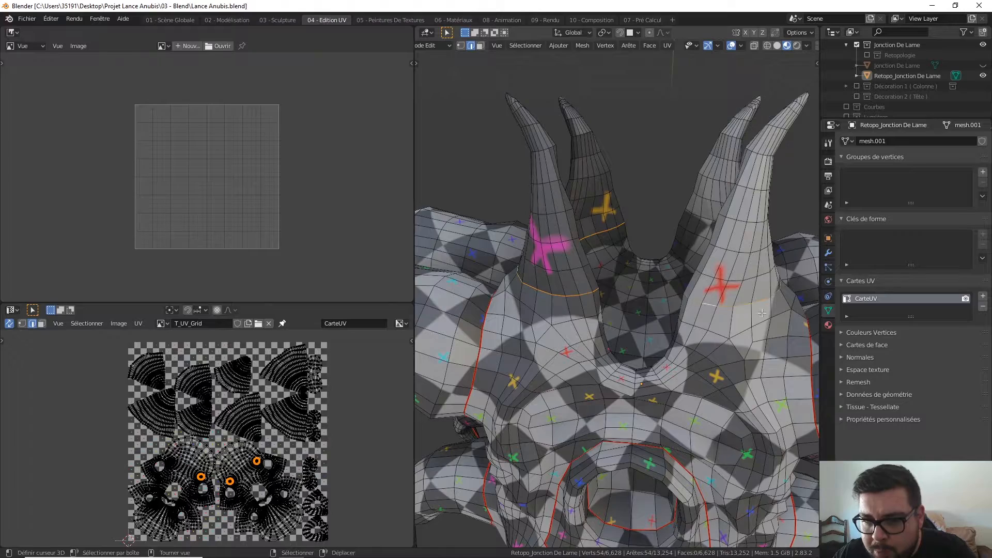
pyautogui.moveTo(710, 307); pyautogui.dragTo(622, 297, button='middle')
pyautogui.keyDown('alt'); pyautogui.keyDown('shift'); pyautogui.click(698, 301); pyautogui.keyUp('shift'); pyautogui.keyUp('alt')
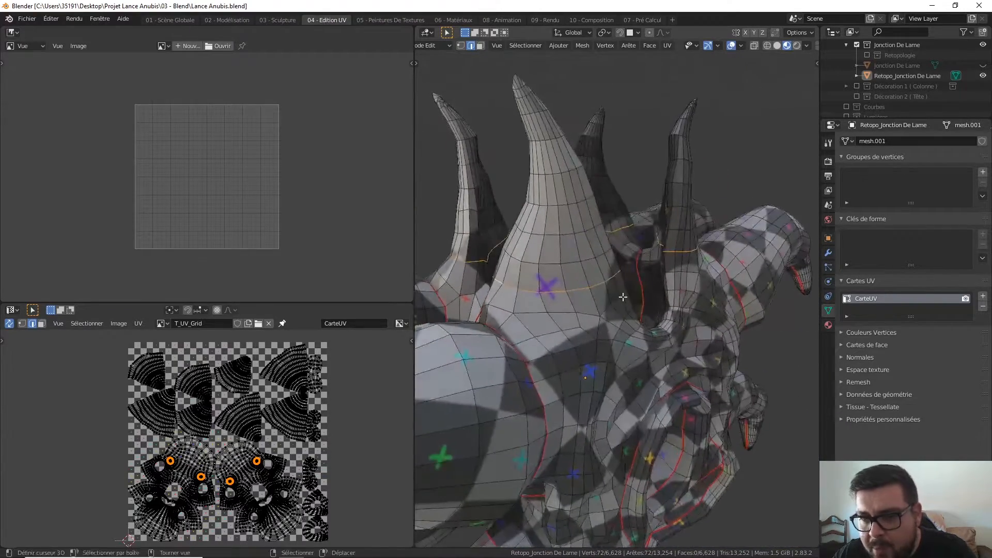
pyautogui.rightClick(622, 297)
pyautogui.click(623, 297)
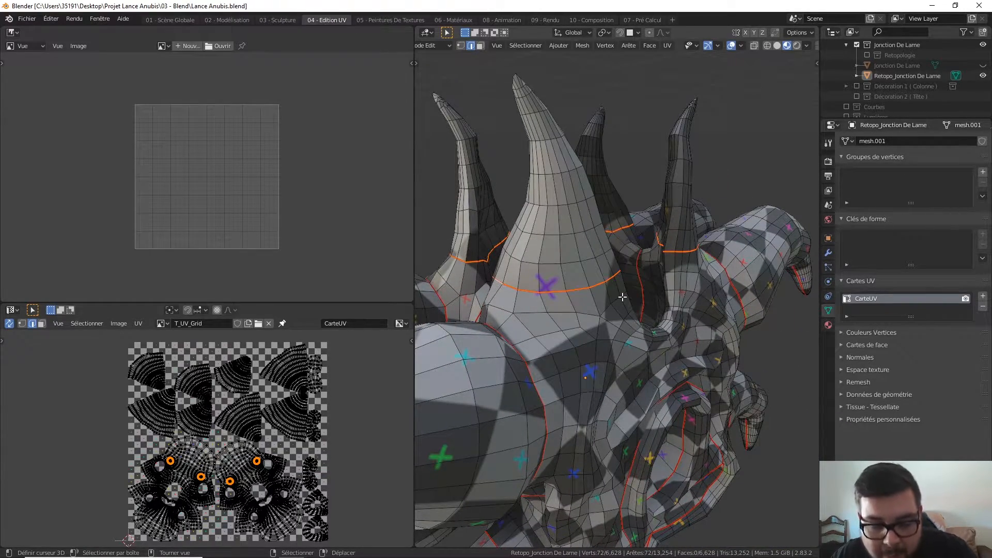
# Select the whole mesh and unwrap it with the seams around the horn bases
pyautogui.press('a')
pyautogui.press('u')
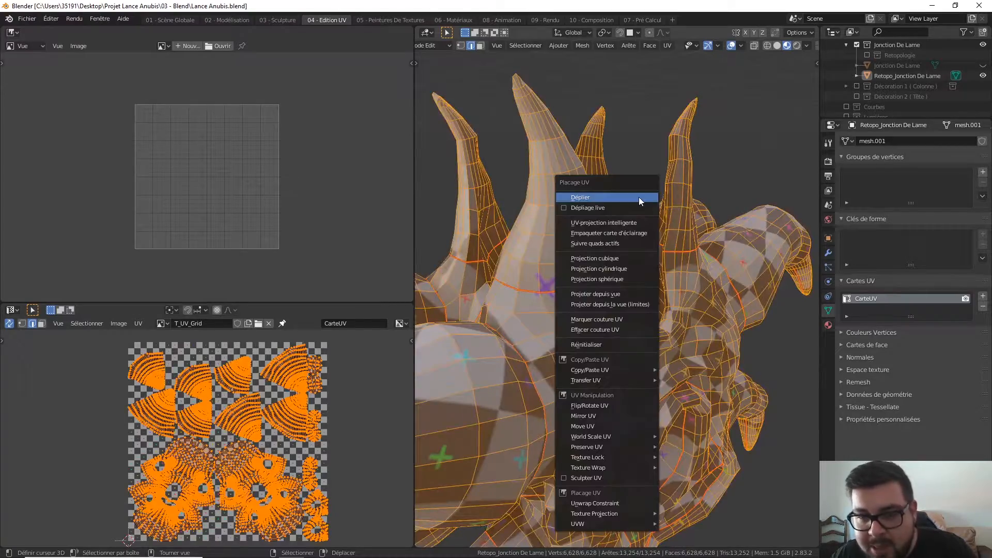
pyautogui.click(637, 198)
pyautogui.moveTo(637, 198); pyautogui.dragTo(723, 218, button='middle')
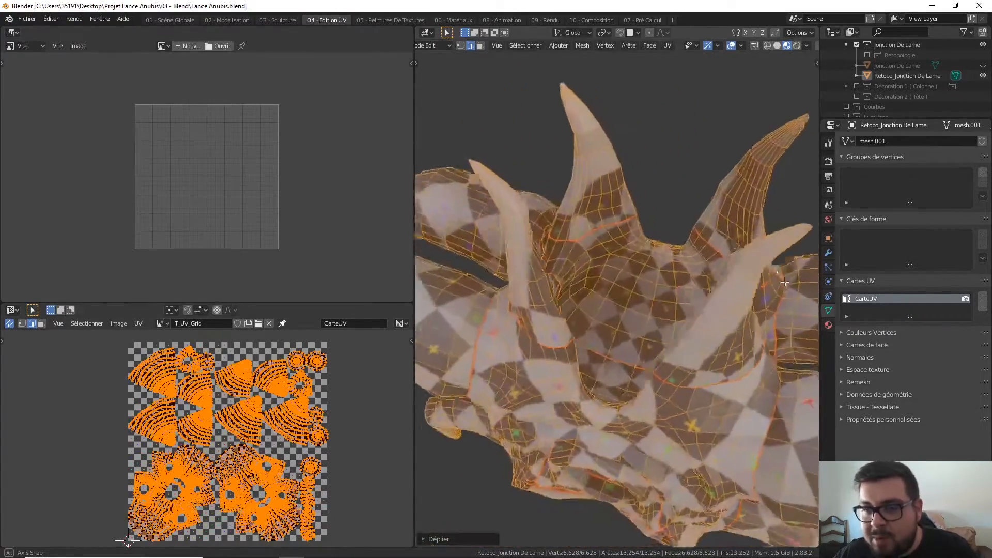
pyautogui.moveTo(785, 282); pyautogui.dragTo(694, 285, button='middle')
# Mark a UV seam along the inner face of the first top horn, from its base loop to the tip
pyautogui.scroll(4, 682, 238)
pyautogui.rightClick(680, 229)
pyautogui.moveTo(680, 229); pyautogui.dragTo(662, 253, button='middle')
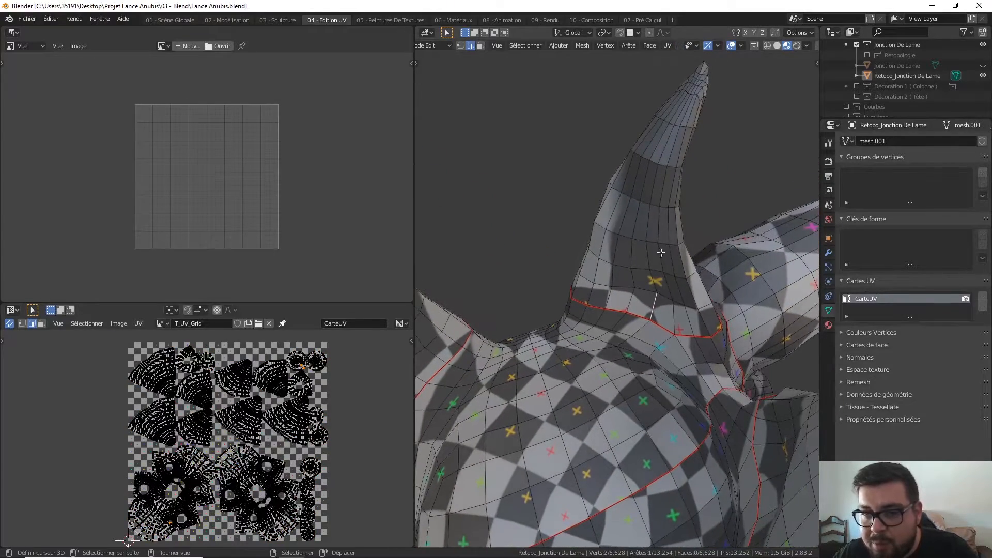
pyautogui.keyDown('ctrl'); pyautogui.rightClick(649, 181); pyautogui.keyUp('ctrl')
pyautogui.moveTo(650, 181); pyautogui.dragTo(609, 250, button='middle')
pyautogui.keyDown('ctrl'); pyautogui.rightClick(699, 153); pyautogui.keyUp('ctrl')
pyautogui.hotkey('ctrl', 'z')
pyautogui.keyDown('ctrl'); pyautogui.rightClick(706, 157); pyautogui.keyUp('ctrl')
pyautogui.keyDown('ctrl'); pyautogui.rightClick(668, 182); pyautogui.keyUp('ctrl')
pyautogui.rightClick(529, 302)
pyautogui.click(530, 302)
# Select the shortest edge path up the inner face of the second top horn to its tip and mark it as a seam
pyautogui.click(577, 252)
pyautogui.keyDown('ctrl'); pyautogui.click(569, 144); pyautogui.keyUp('ctrl')
pyautogui.moveTo(568, 145); pyautogui.dragTo(706, 286, button='middle')
pyautogui.keyDown('ctrl'); pyautogui.click(697, 276); pyautogui.keyUp('ctrl')
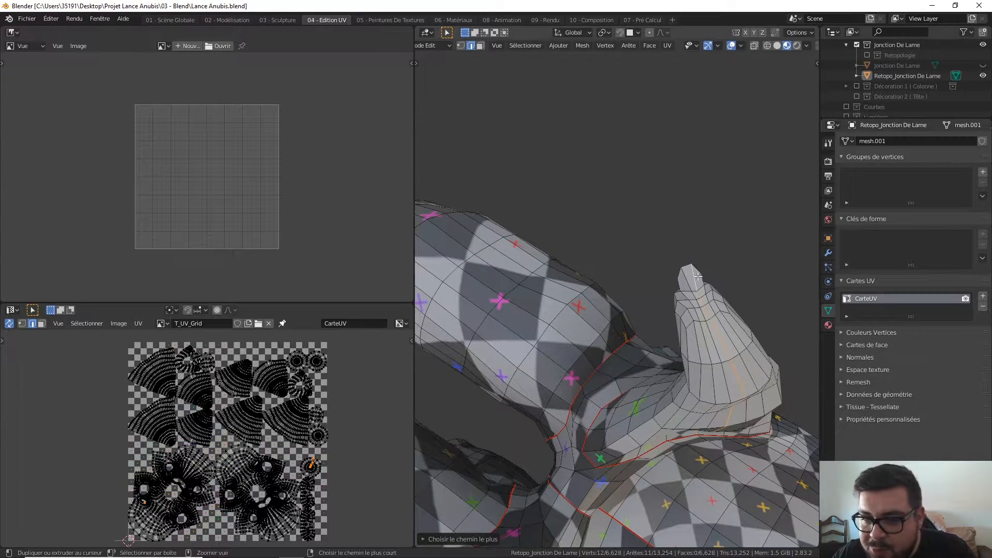
pyautogui.rightClick(699, 277)
pyautogui.click(700, 277)
# Mark a matching lengthwise UV seam on the inner face of the third top horn, from base to tip
pyautogui.moveTo(699, 330); pyautogui.dragTo(591, 339, button='middle')
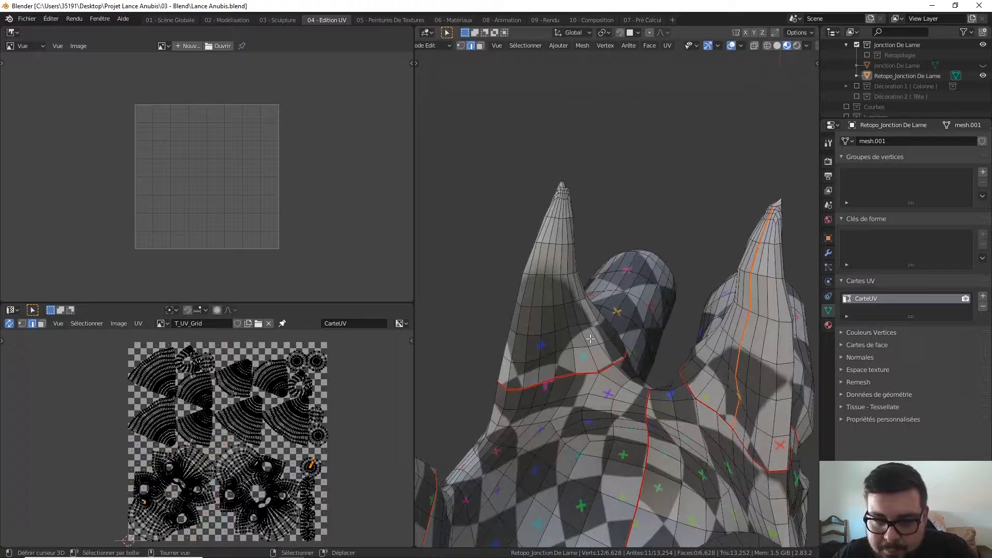
pyautogui.click(558, 365)
pyautogui.keyDown('ctrl'); pyautogui.click(556, 231); pyautogui.keyUp('ctrl')
pyautogui.moveTo(555, 231); pyautogui.dragTo(489, 185, button='middle')
pyautogui.keyDown('ctrl'); pyautogui.click(488, 190); pyautogui.keyUp('ctrl')
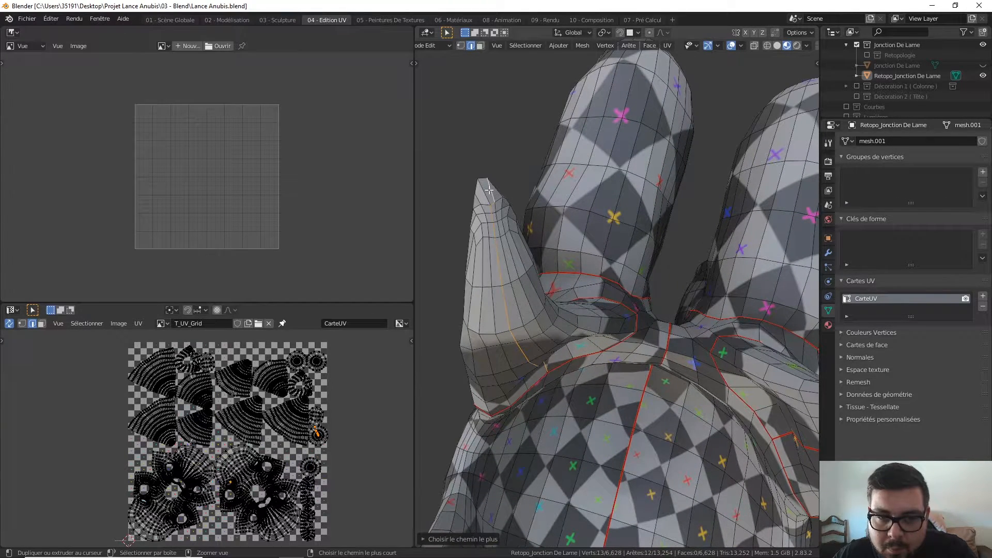
pyautogui.hotkey('ctrl', 'e')
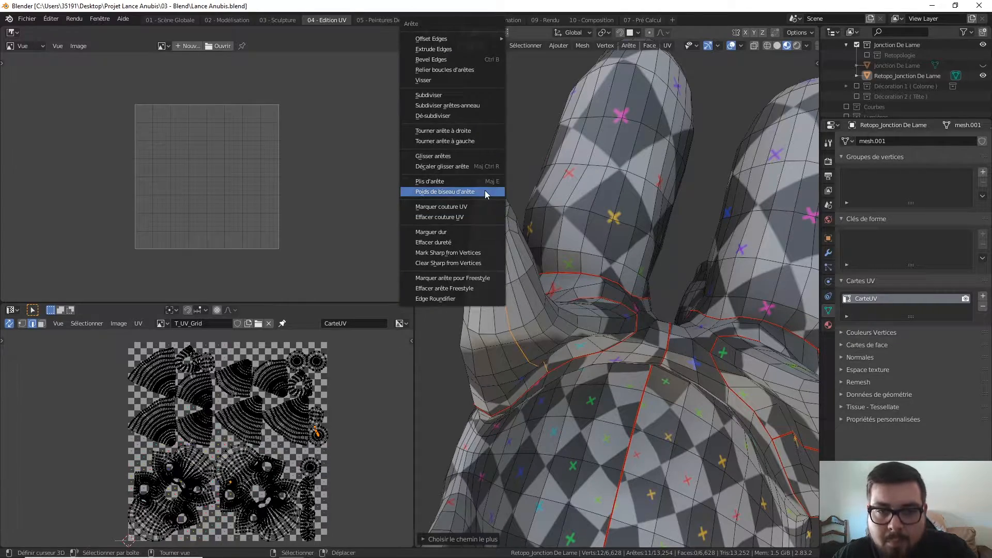
pyautogui.click(486, 207)
# Mark the lengthwise UV seam on the fourth and last top horn, from its base loop up to the tip
pyautogui.moveTo(537, 233); pyautogui.dragTo(606, 168, button='middle')
pyautogui.click(595, 197)
pyautogui.keyDown('ctrl'); pyautogui.click(577, 129); pyautogui.keyUp('ctrl')
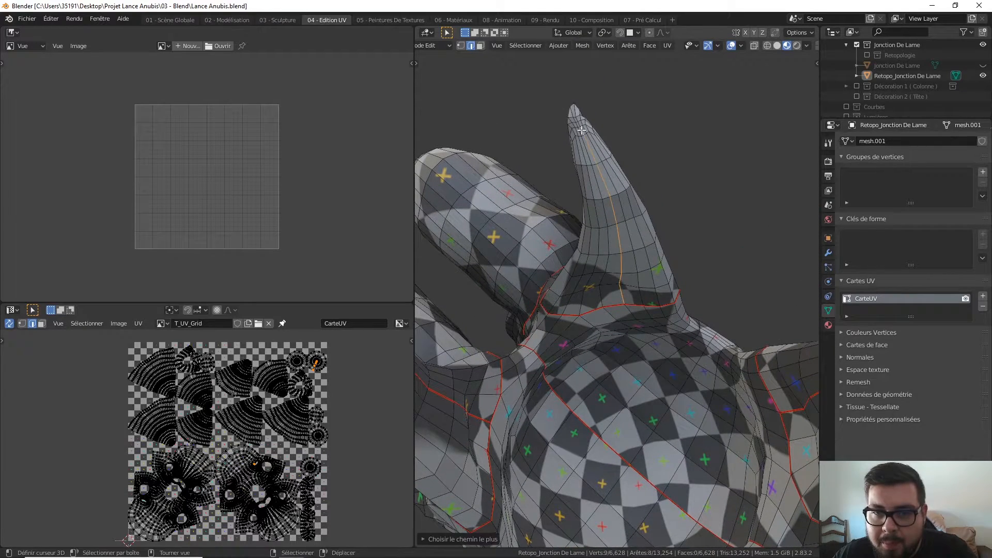
pyautogui.moveTo(577, 129); pyautogui.dragTo(659, 252, button='middle')
pyautogui.keyDown('ctrl'); pyautogui.click(662, 229); pyautogui.keyUp('ctrl')
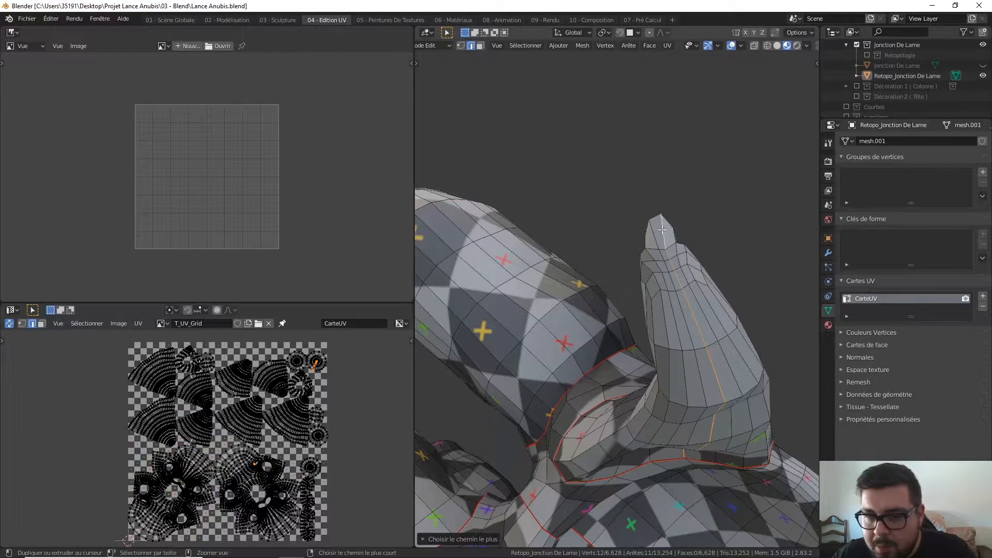
pyautogui.rightClick(662, 230)
pyautogui.click(660, 230)
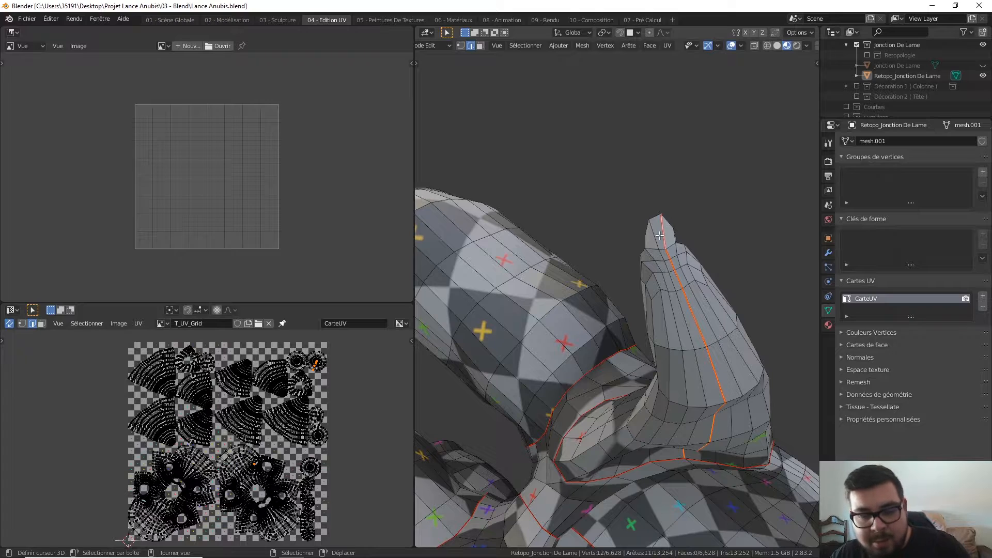
# Select the whole mesh and unwrap it with the lengthwise seams on the four horns
pyautogui.press('a')
pyautogui.click(658, 174)
pyautogui.press('a')
pyautogui.click(656, 141)
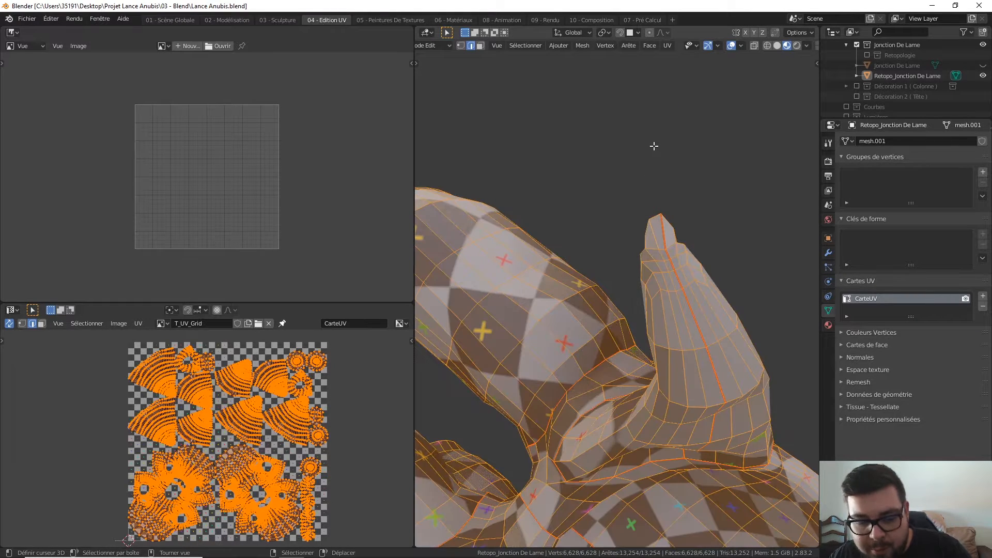
pyautogui.press('u')
pyautogui.click(653, 145)
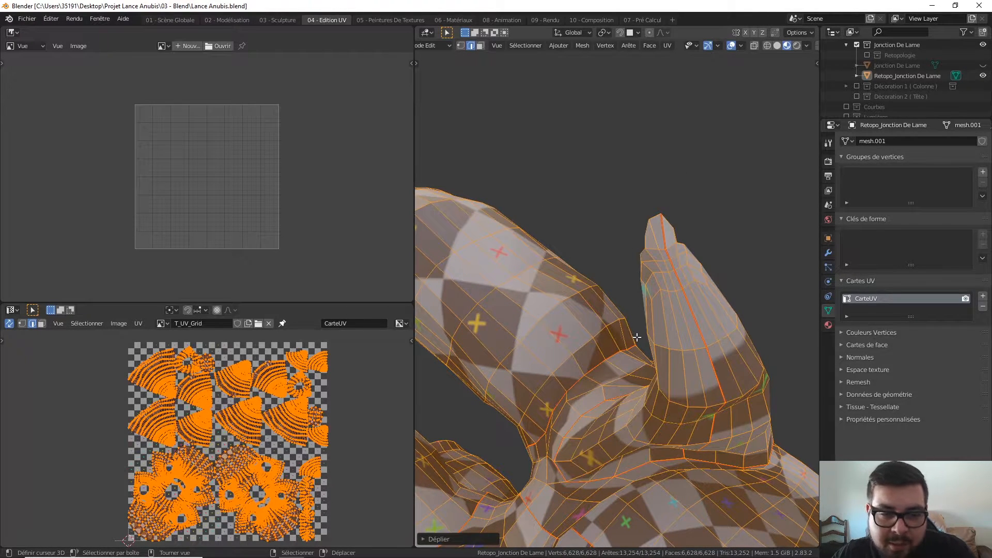
# Examine the UV grid and seams on the four horns and the round top cavity from several sides
pyautogui.scroll(-1, 641, 328)
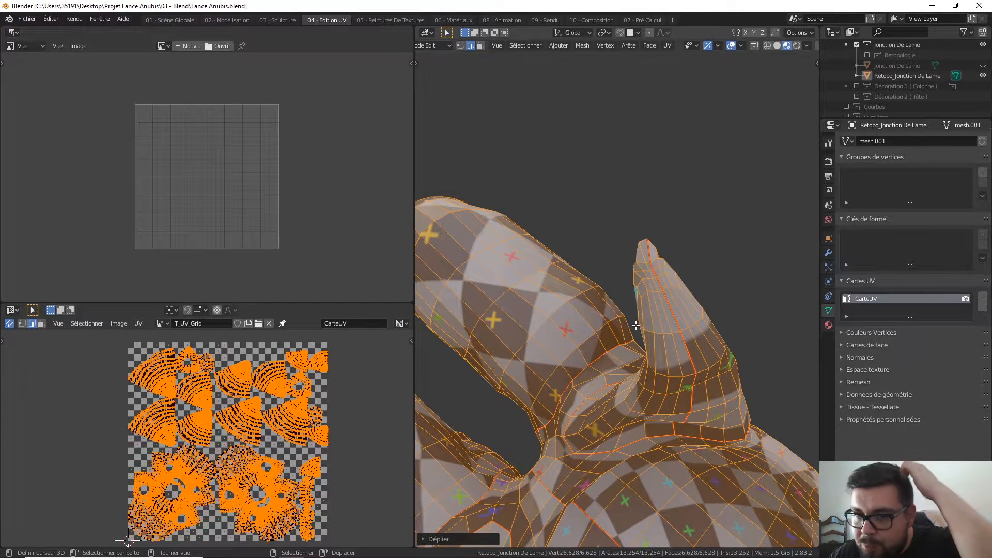
pyautogui.moveTo(637, 324); pyautogui.dragTo(777, 278, button='middle')
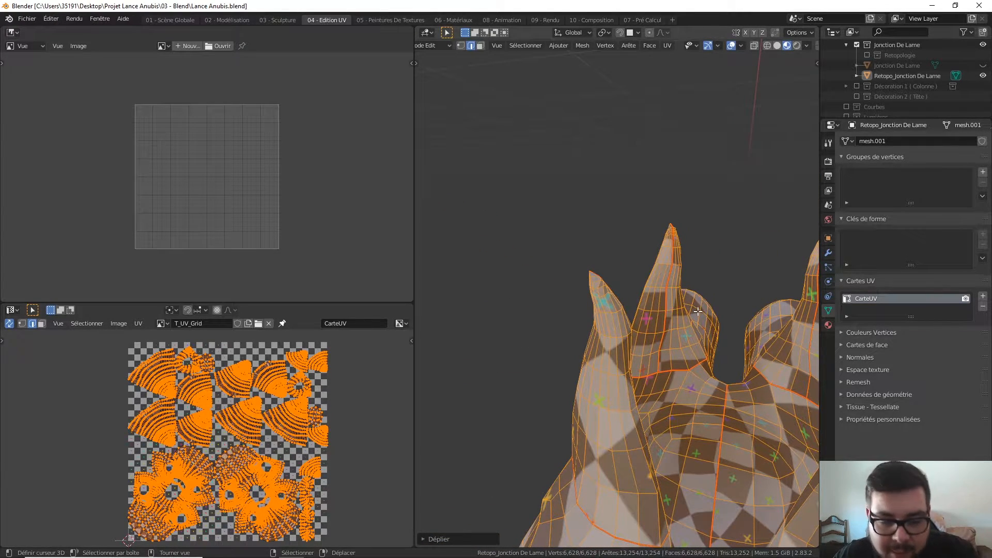
pyautogui.press('a')
pyautogui.click(707, 261)
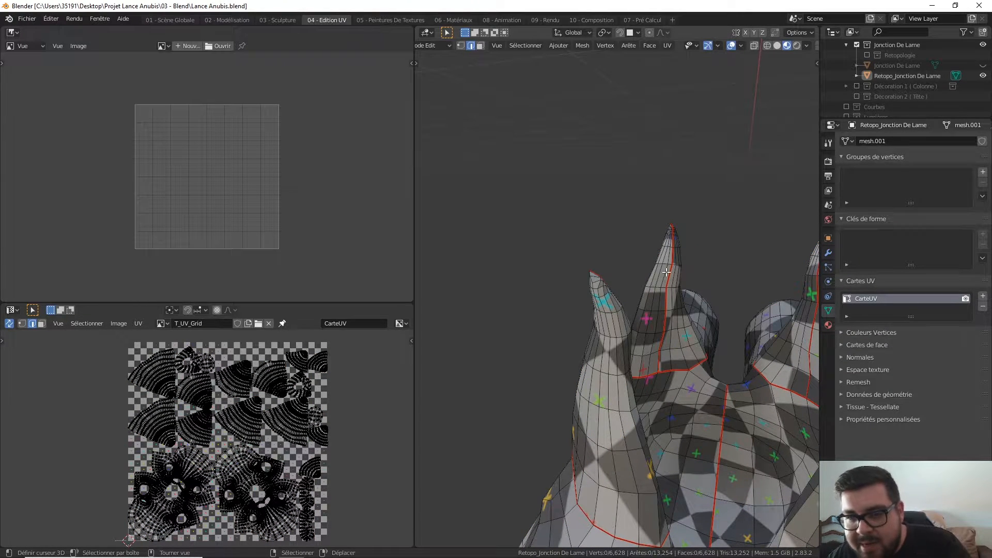
pyautogui.moveTo(667, 272); pyautogui.dragTo(570, 295, button='middle')
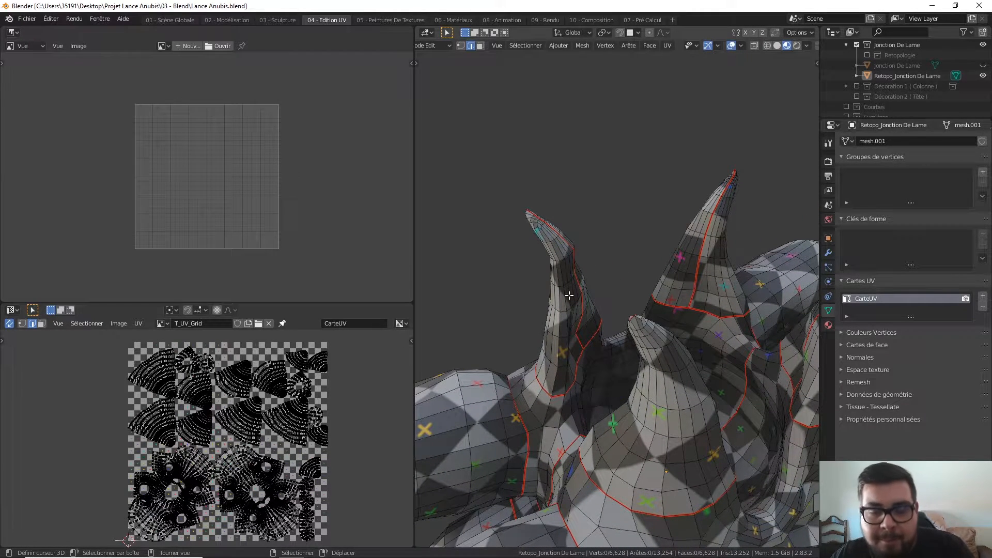
pyautogui.moveTo(577, 330); pyautogui.dragTo(610, 301, button='middle')
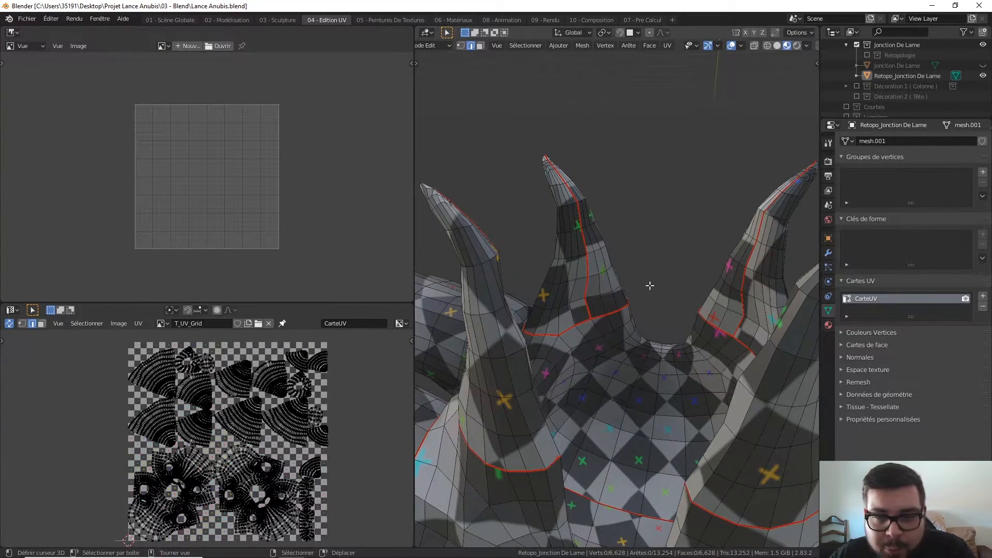
pyautogui.moveTo(610, 226); pyautogui.dragTo(722, 364, button='middle')
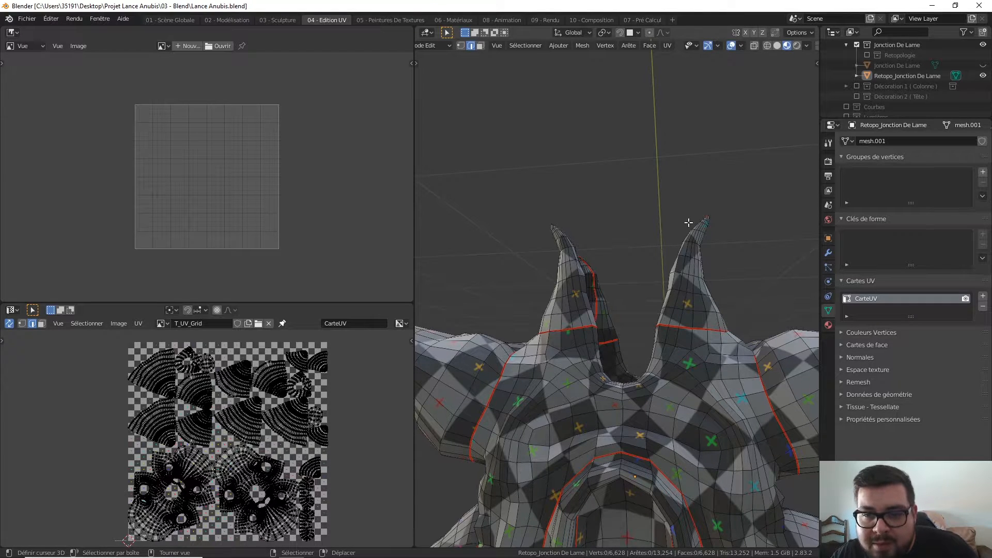
pyautogui.scroll(-3, 700, 250)
pyautogui.moveTo(700, 250); pyautogui.dragTo(659, 345, button='middle')
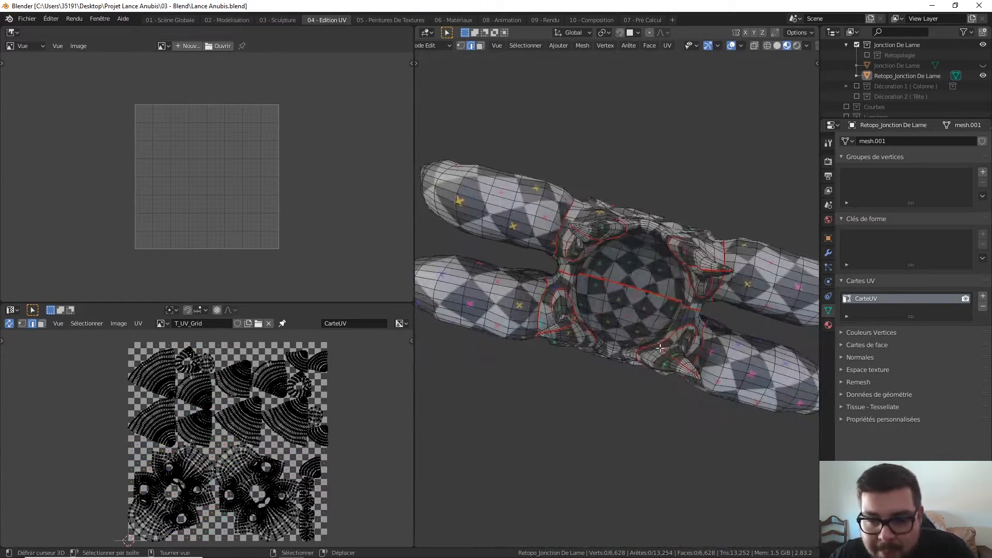
pyautogui.scroll(2, 650, 327)
pyautogui.press('a')
pyautogui.click(628, 250)
pyautogui.moveTo(628, 249); pyautogui.dragTo(627, 233, button='middle')
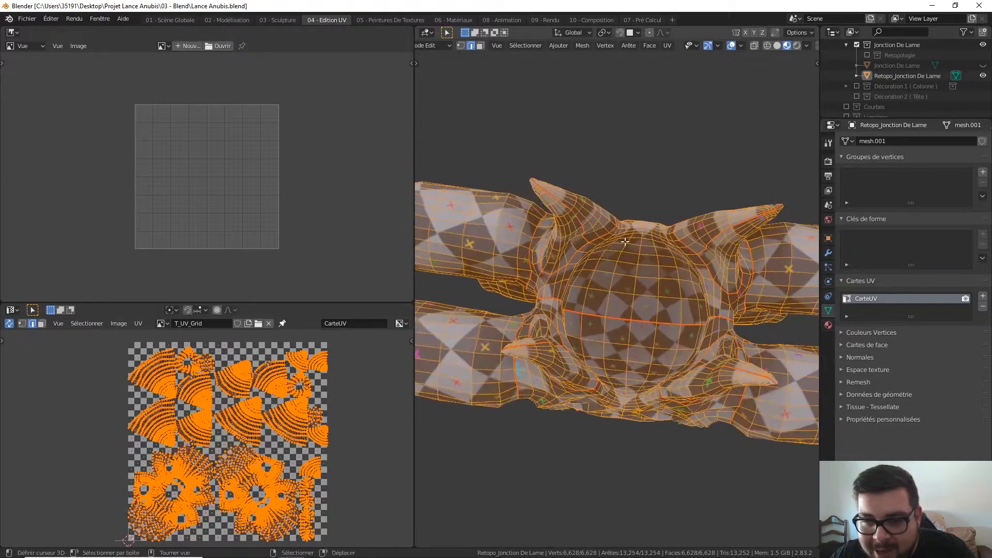
pyautogui.press('a')
pyautogui.click(627, 184)
# Select the edge loop around the rim of the round cavity between the horns and mark it as a UV seam
pyautogui.moveTo(627, 184); pyautogui.dragTo(597, 318, button='middle')
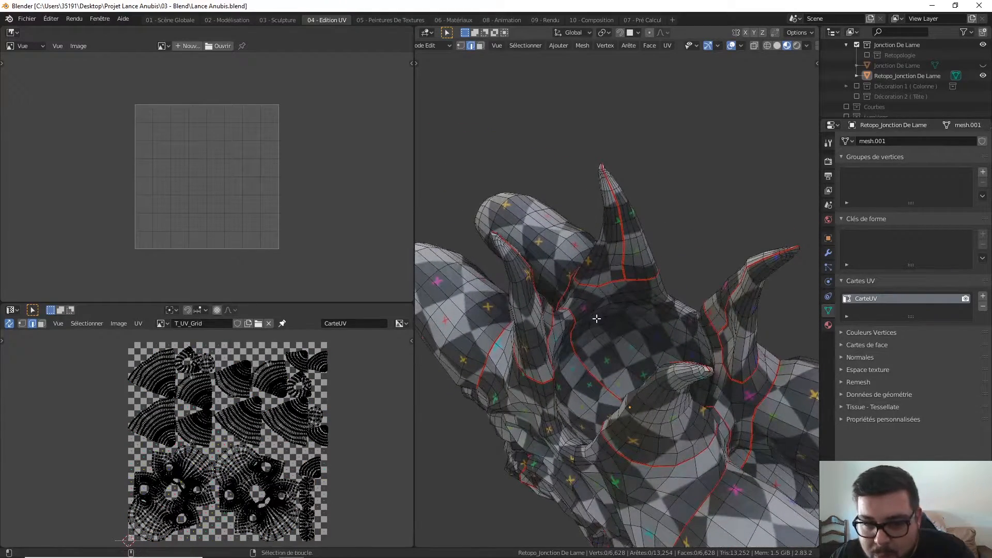
pyautogui.keyDown('alt'); pyautogui.rightClick(585, 308); pyautogui.keyUp('alt')
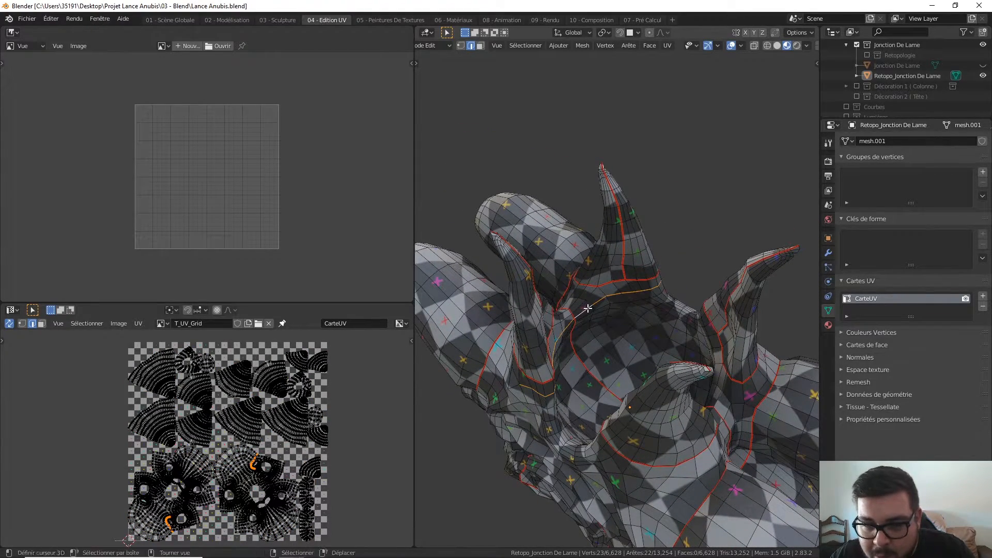
pyautogui.hotkey('ctrl', 'z')
pyautogui.keyDown('alt'); pyautogui.click(641, 311); pyautogui.keyUp('alt')
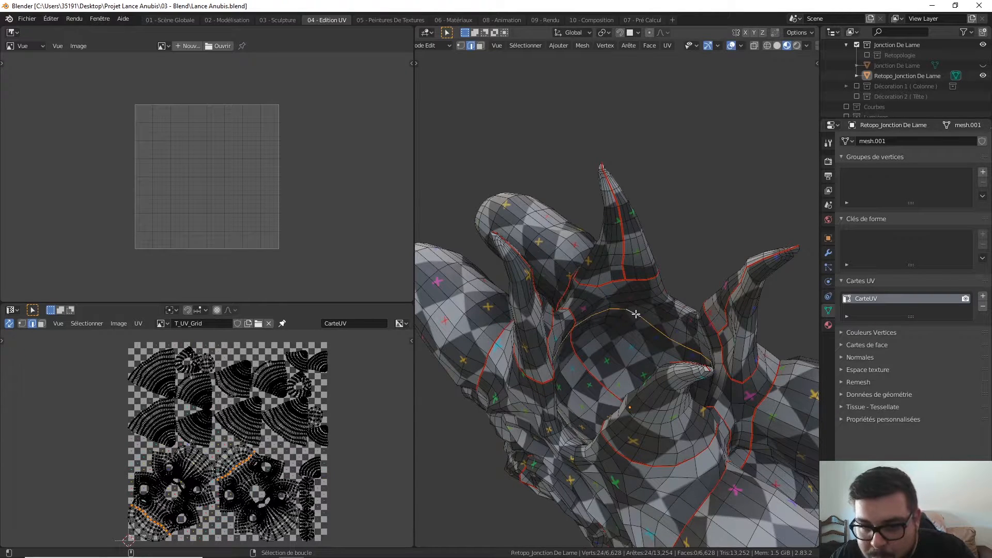
pyautogui.moveTo(641, 311); pyautogui.dragTo(650, 358, button='middle')
pyautogui.rightClick(650, 358)
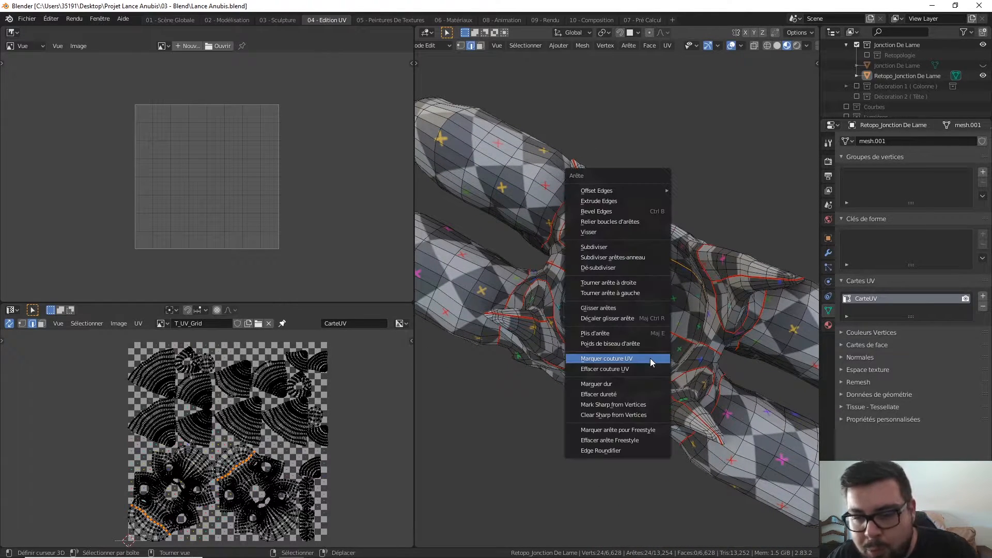
pyautogui.click(650, 359)
# Select the whole mesh and unwrap it with the seam around the top cavity's rim
pyautogui.press('a')
pyautogui.click(646, 294)
pyautogui.press('a')
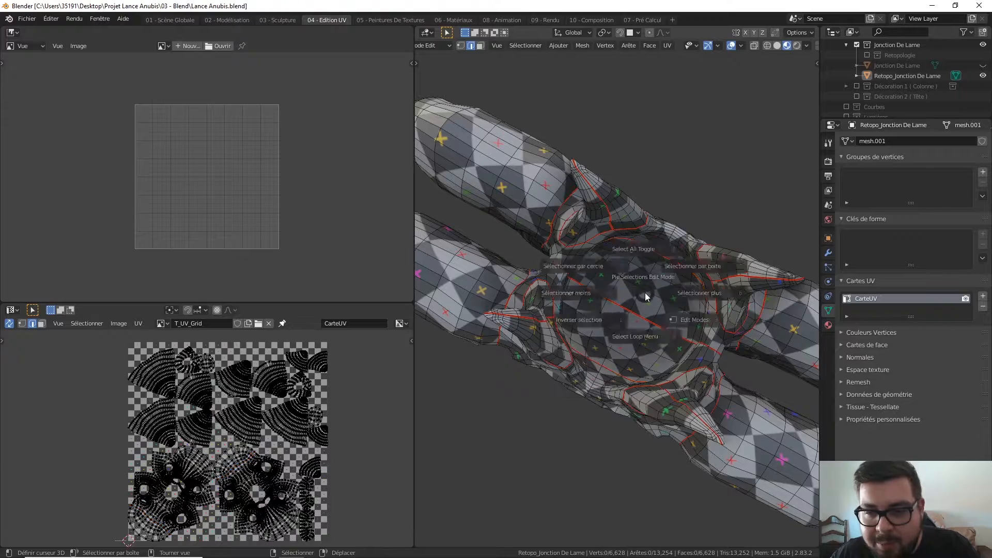
pyautogui.click(643, 244)
pyautogui.press('u')
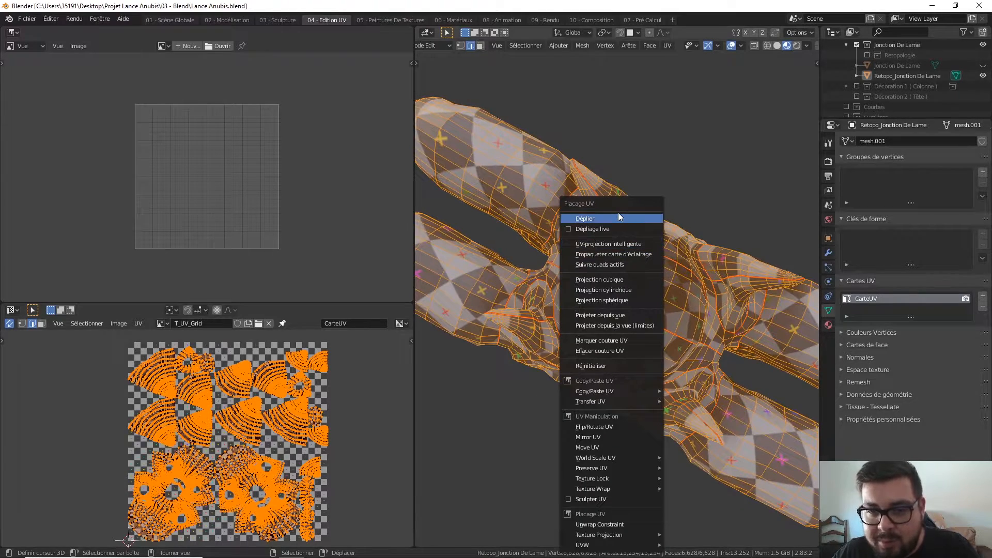
pyautogui.click(619, 213)
# Deselect the mesh and examine the UV grid pattern on the body, claws and horns from the front
pyautogui.press('a')
pyautogui.click(622, 236)
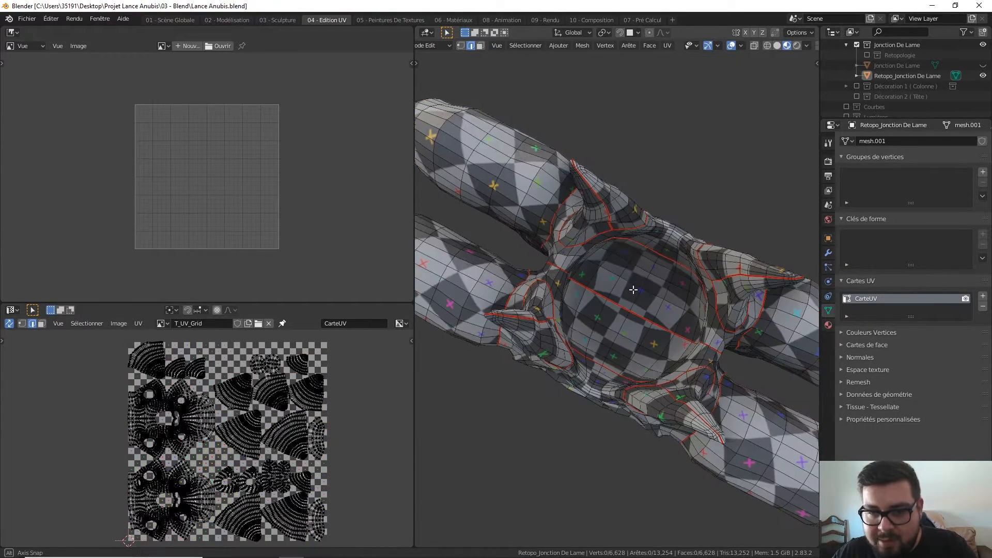
pyautogui.moveTo(640, 289); pyautogui.dragTo(649, 359, button='middle')
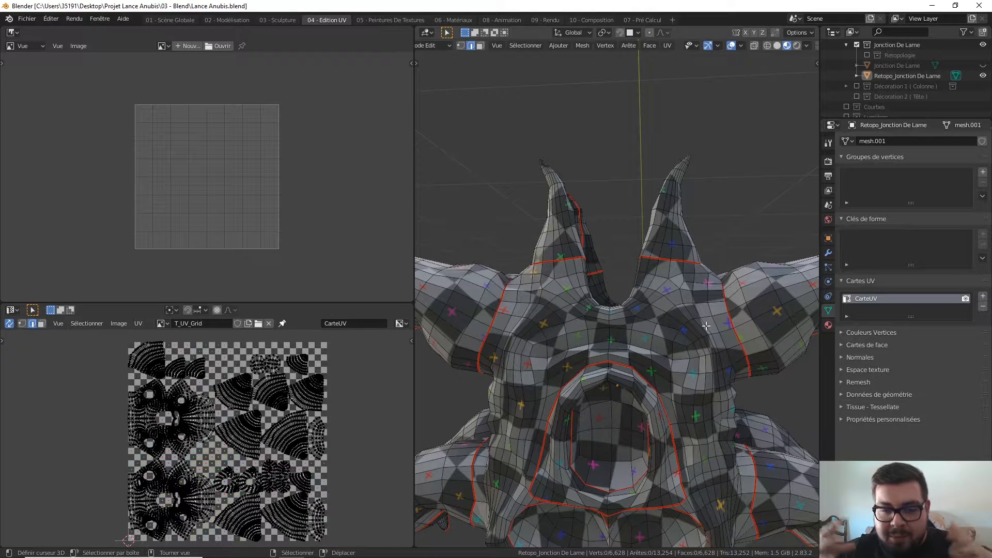
pyautogui.scroll(-4, 706, 326)
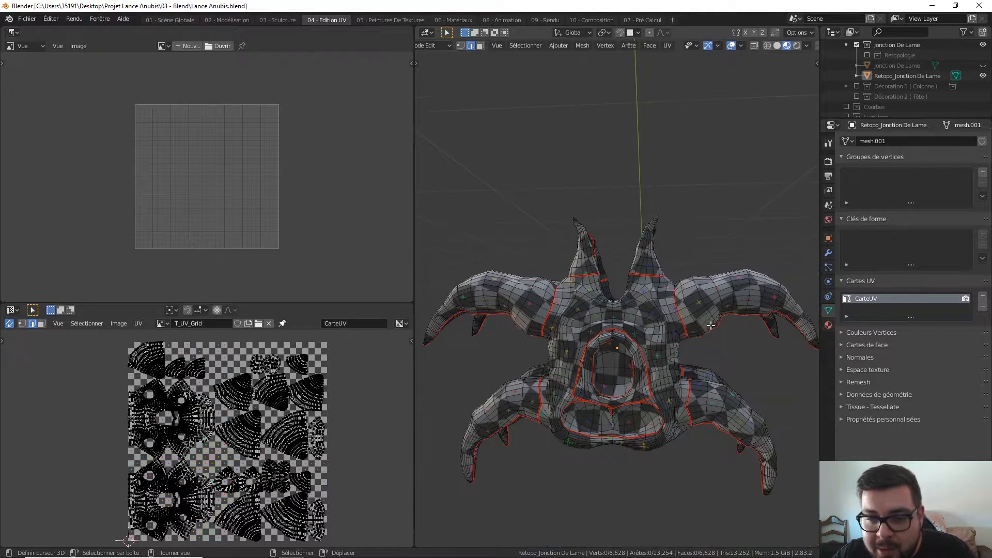
pyautogui.moveTo(689, 333); pyautogui.dragTo(685, 321, button='middle')
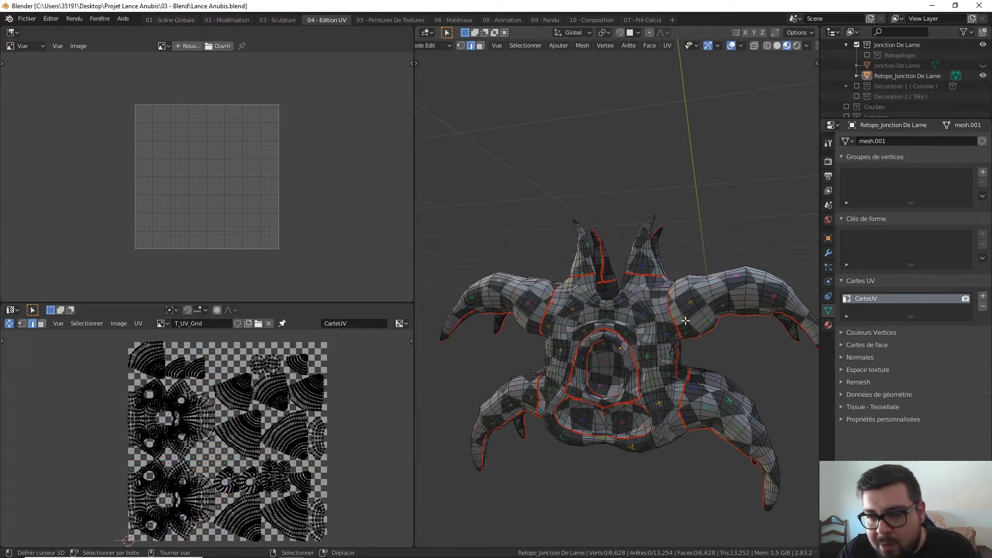
# Select the edge loop around the long groove between the front and back halves of the underside and mark it as a UV seam
pyautogui.moveTo(672, 323); pyautogui.dragTo(690, 349, button='middle')
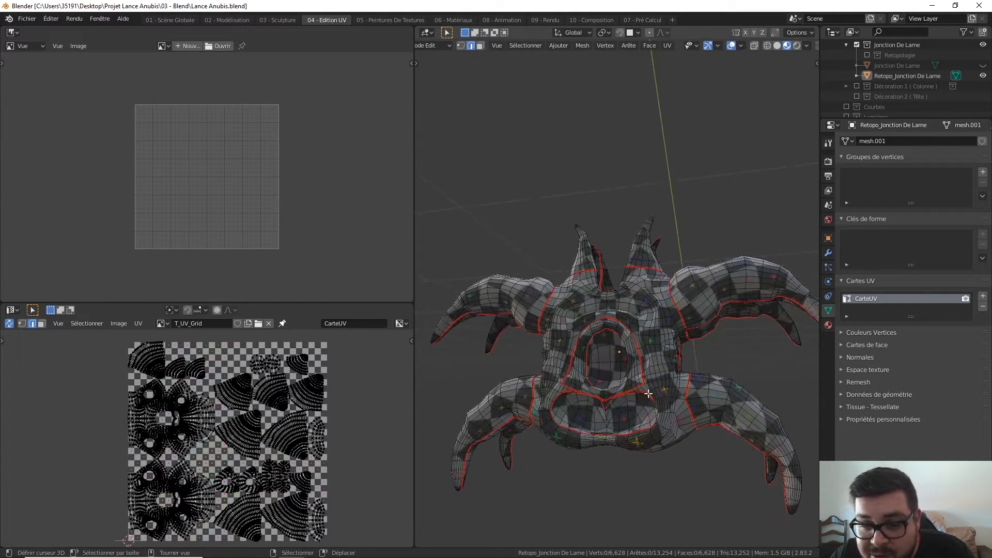
pyautogui.moveTo(694, 439); pyautogui.dragTo(569, 398, button='middle')
pyautogui.scroll(3, 665, 400)
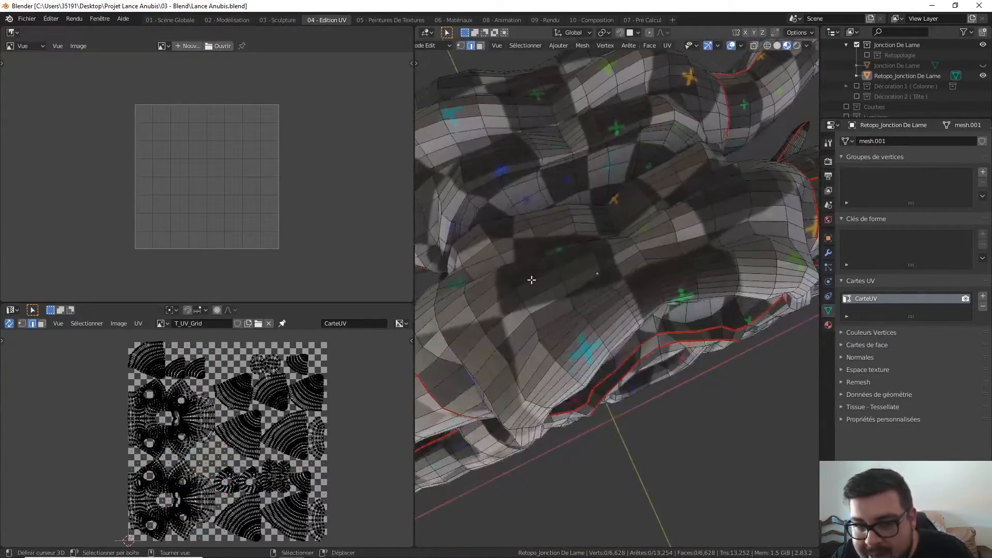
pyautogui.moveTo(578, 172); pyautogui.dragTo(672, 212, button='middle')
pyautogui.keyDown('alt'); pyautogui.click(567, 203); pyautogui.keyUp('alt')
pyautogui.hotkey('ctrl', 'e')
pyautogui.click(672, 213)
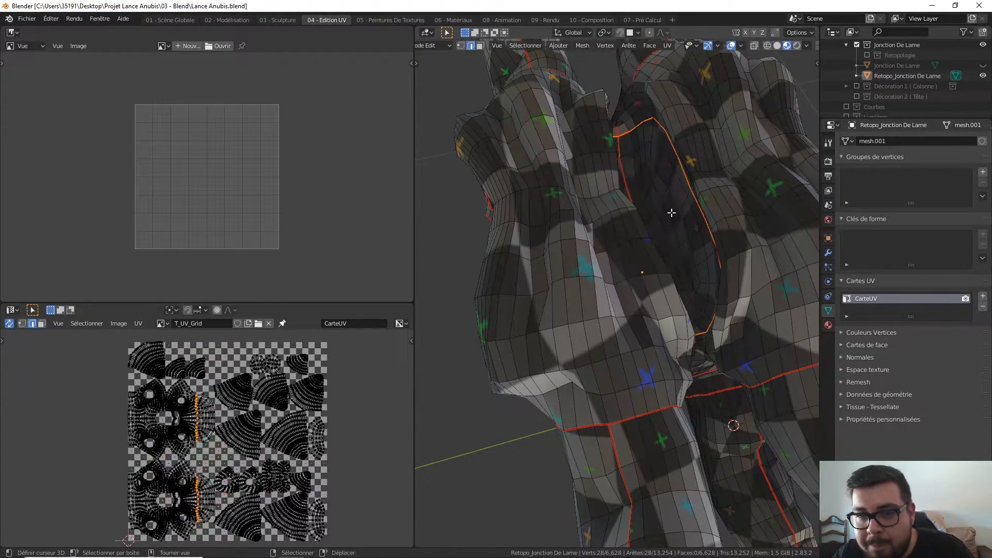
# Select the whole mesh and unwrap it with the seam around the underside groove
pyautogui.press('a')
pyautogui.click(670, 119)
pyautogui.press('u')
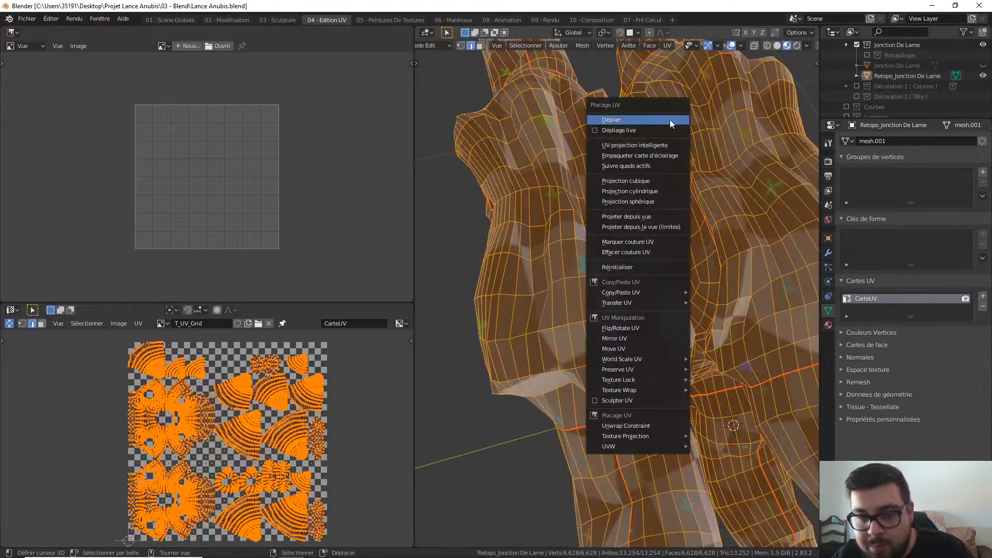
pyautogui.click(670, 120)
# Mark a UV seam along the centre edge path from the underside groove to the double cavity's lower rim on one side of the body
pyautogui.moveTo(664, 198); pyautogui.dragTo(579, 180, button='middle')
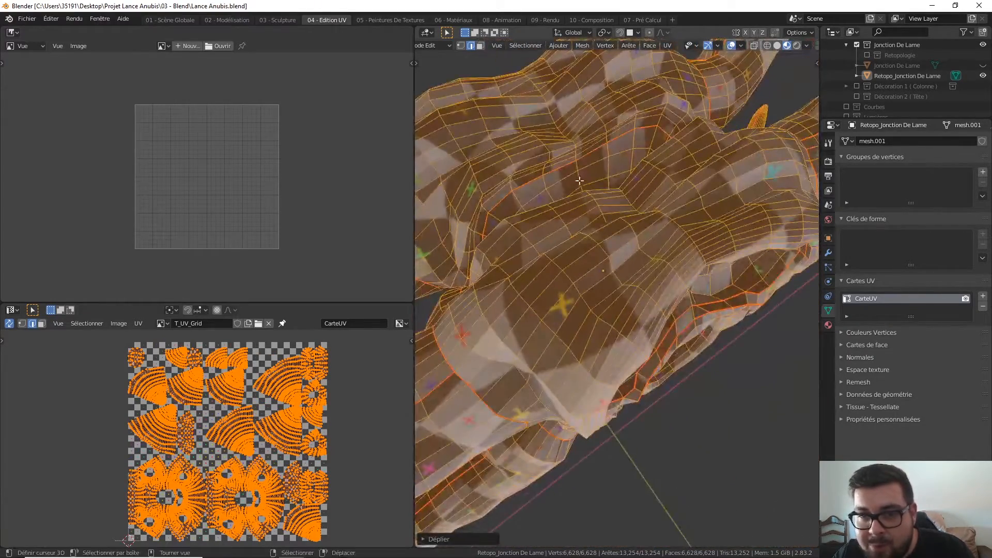
pyautogui.click(578, 158)
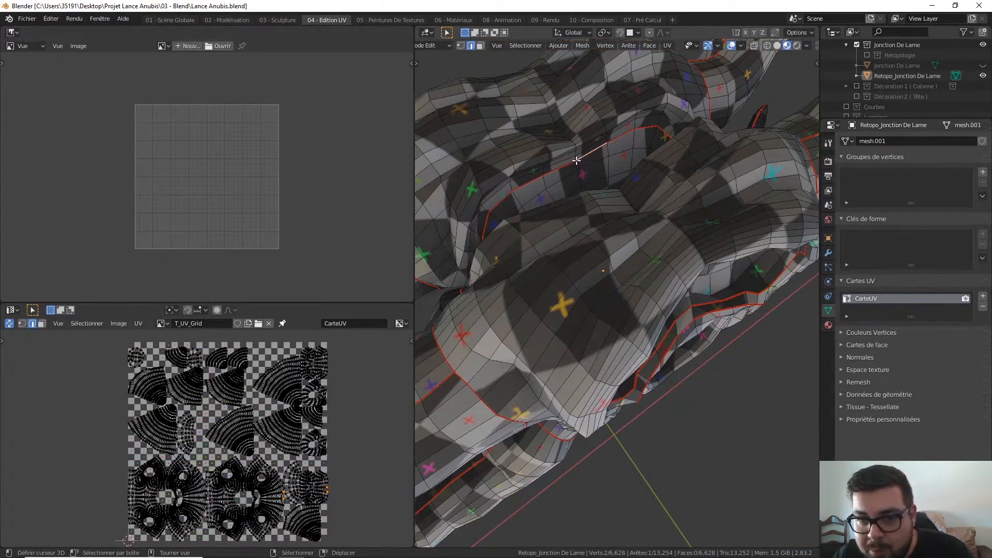
pyautogui.moveTo(577, 162); pyautogui.dragTo(507, 221, button='middle')
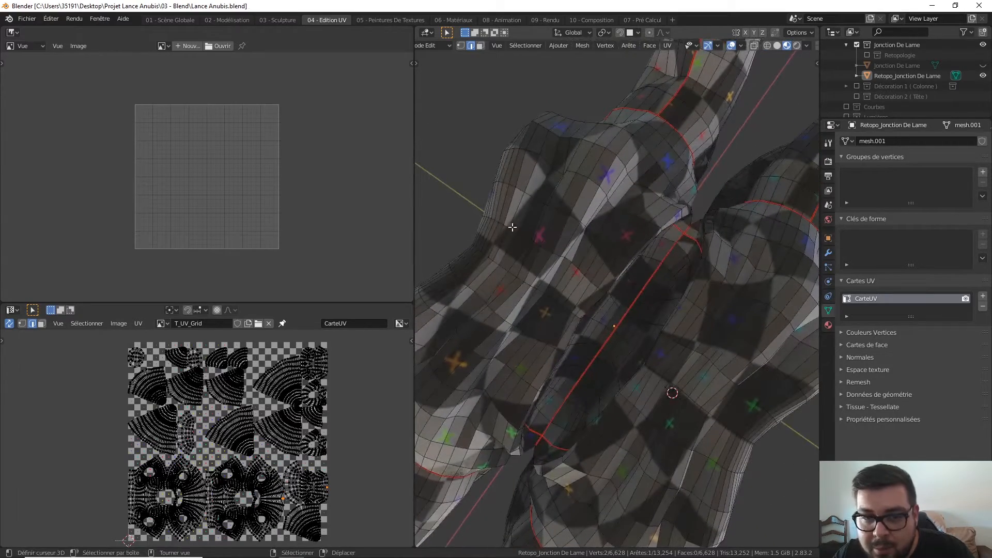
pyautogui.keyDown('ctrl'); pyautogui.click(489, 262); pyautogui.keyUp('ctrl')
pyautogui.moveTo(489, 262); pyautogui.dragTo(609, 156, button='middle')
pyautogui.scroll(5, 631, 324)
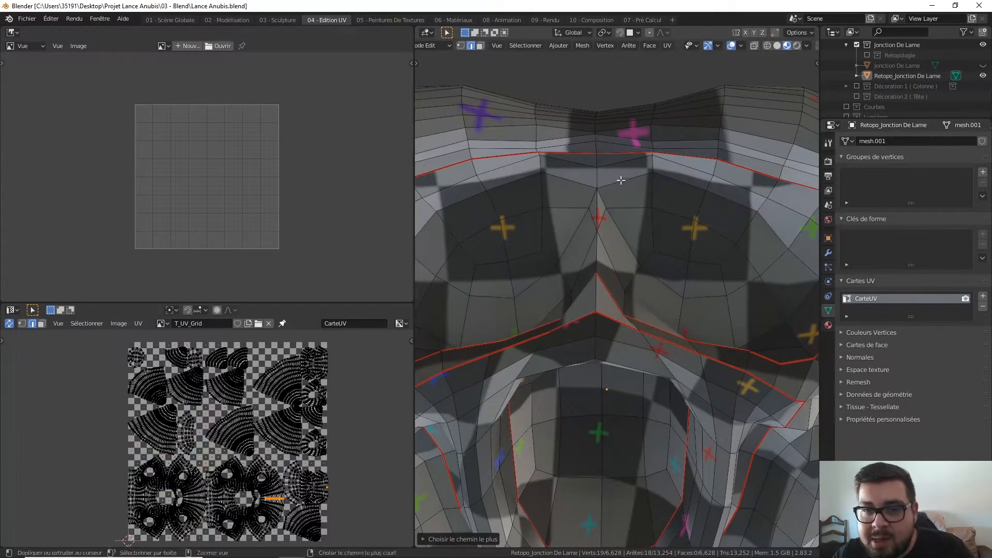
pyautogui.keyDown('ctrl'); pyautogui.click(596, 148); pyautogui.keyUp('ctrl')
pyautogui.hotkey('ctrl', 'e')
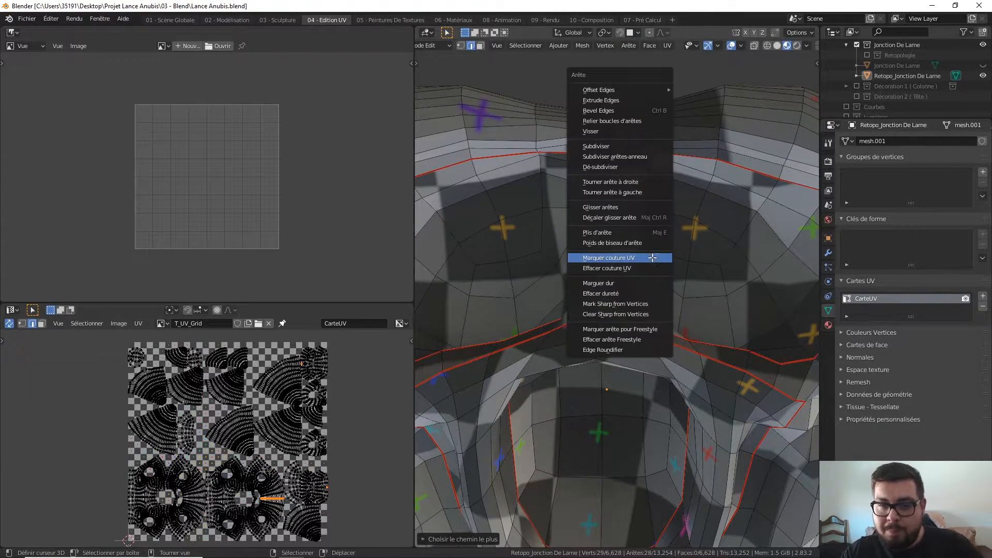
pyautogui.click(632, 258)
# Mark the matching centre edge path, from the underside groove to the double cavity's rim on the opposite side, as a UV seam
pyautogui.scroll(-5, 632, 257)
pyautogui.moveTo(634, 255); pyautogui.dragTo(613, 385, button='middle')
pyautogui.scroll(4, 631, 323)
pyautogui.click(608, 312)
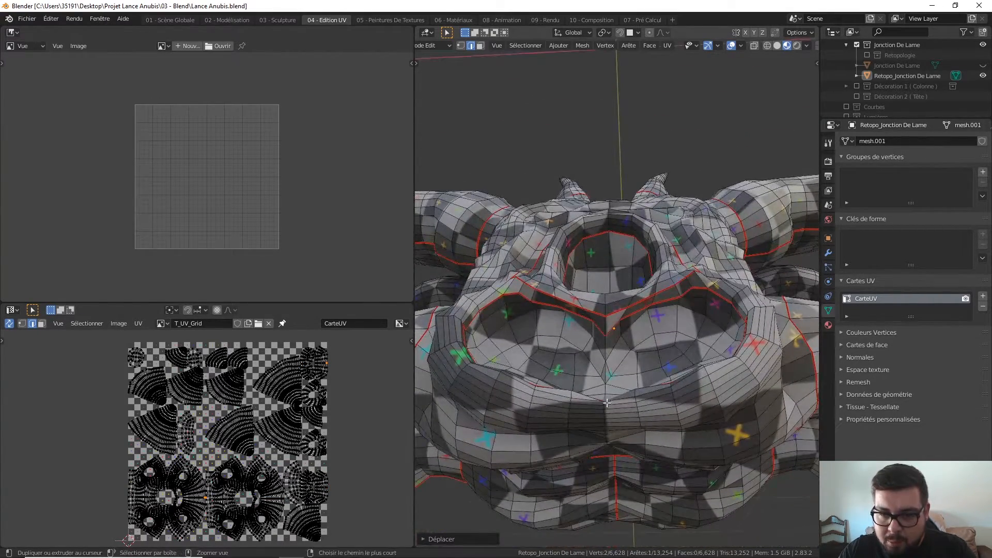
pyautogui.keyDown('ctrl'); pyautogui.click(613, 393); pyautogui.keyUp('ctrl')
pyautogui.hotkey('ctrl', 'z')
pyautogui.keyDown('ctrl'); pyautogui.rightClick(605, 402); pyautogui.keyUp('ctrl')
pyautogui.moveTo(614, 284); pyautogui.dragTo(618, 339, button='middle')
pyautogui.scroll(6, 617, 339)
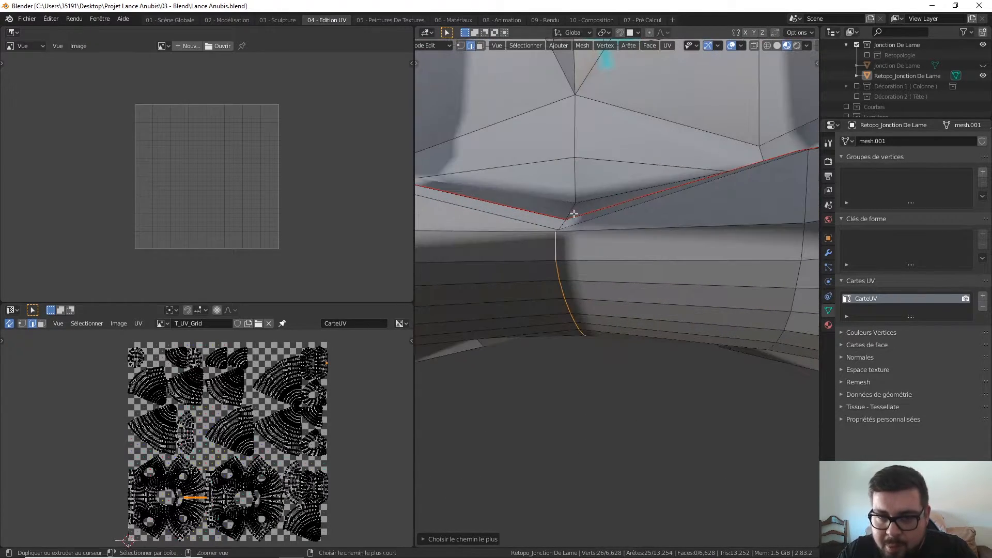
pyautogui.keyDown('ctrl'); pyautogui.click(566, 222); pyautogui.keyUp('ctrl')
pyautogui.hotkey('ctrl', 'e')
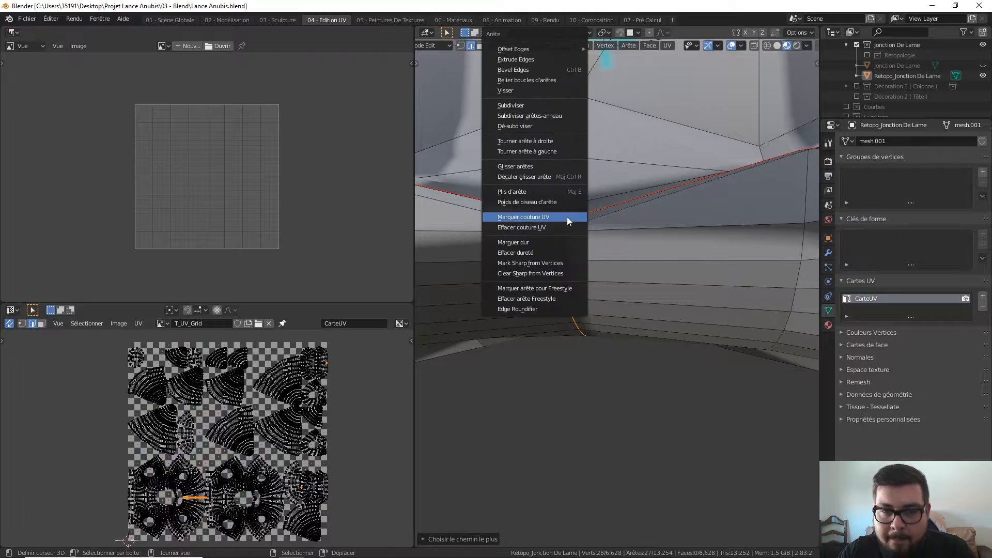
pyautogui.click(571, 217)
# Unwrap the whole mesh with both seams beneath the double cavities, and deselect it
pyautogui.moveTo(646, 239); pyautogui.dragTo(713, 292, button='middle')
pyautogui.scroll(-7, 786, 251)
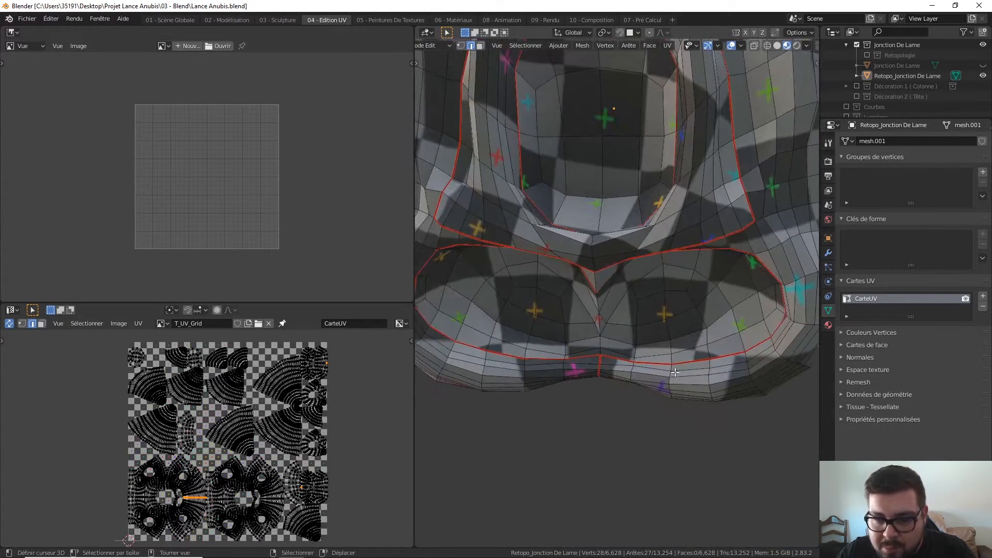
pyautogui.press('a')
pyautogui.click(665, 331)
pyautogui.press('a')
pyautogui.click(659, 293)
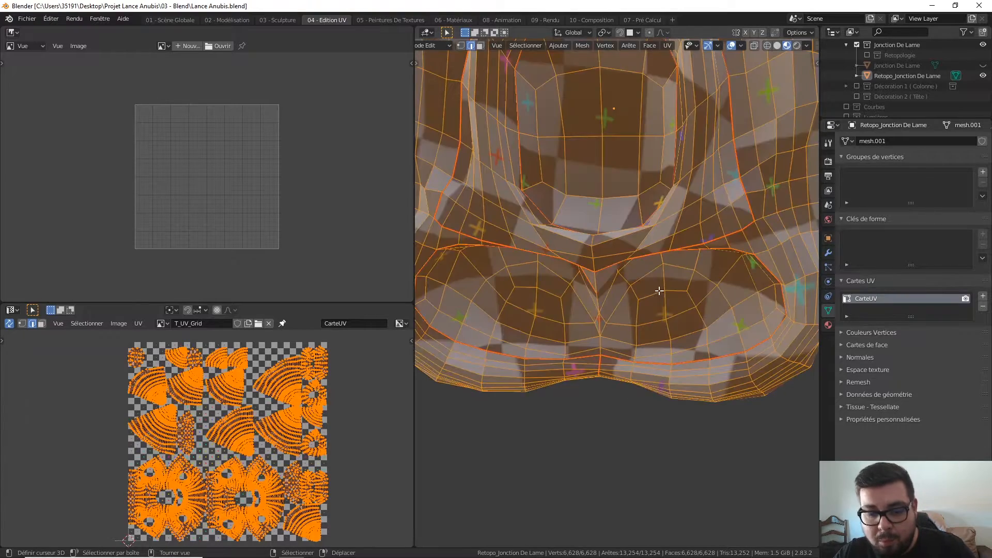
pyautogui.press('u')
pyautogui.click(626, 219)
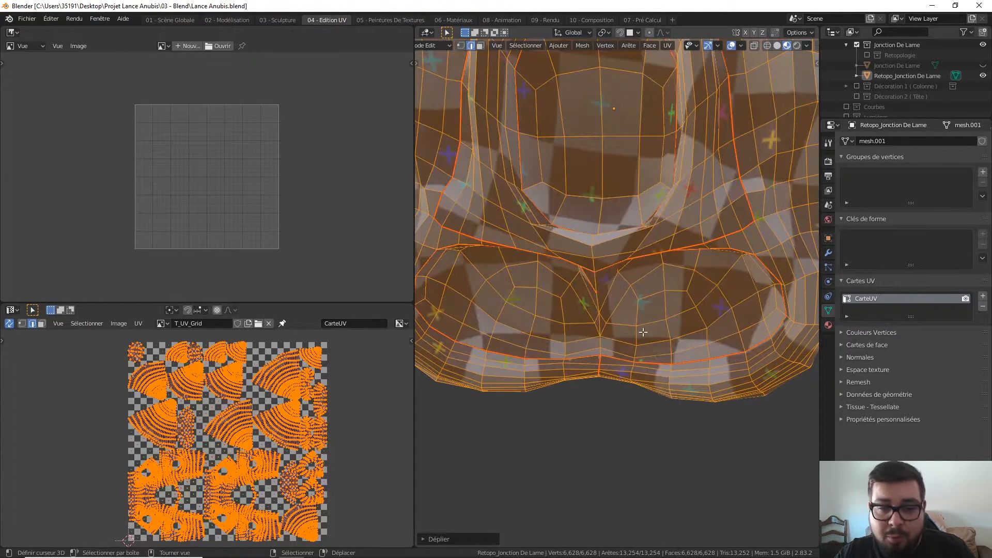
pyautogui.press('a')
pyautogui.click(639, 282)
# Select the centre edge paths from the round top cavity's rim to the arched seams on both sides of the body and mark them as UV seams
pyautogui.scroll(-3, 632, 316)
pyautogui.moveTo(631, 316); pyautogui.dragTo(656, 174, button='middle')
pyautogui.moveTo(594, 183); pyautogui.dragTo(714, 228, button='middle')
pyautogui.rightClick(729, 212)
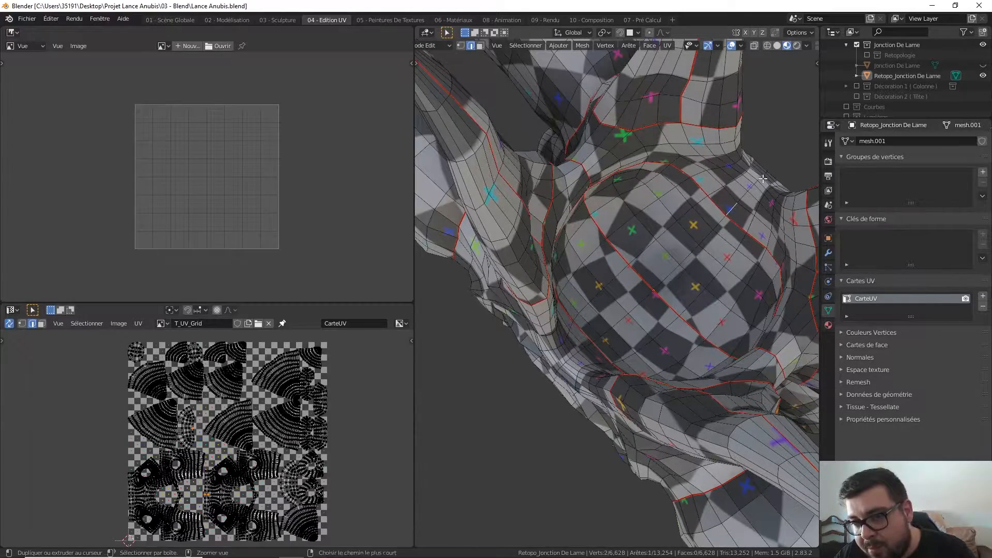
pyautogui.keyDown('ctrl'); pyautogui.rightClick(769, 177); pyautogui.keyUp('ctrl')
pyautogui.moveTo(769, 177); pyautogui.dragTo(763, 191, button='middle')
pyautogui.hotkey('ctrl', 'z')
pyautogui.moveTo(752, 357); pyautogui.dragTo(669, 368, button='middle')
pyautogui.keyDown('ctrl'); pyautogui.rightClick(608, 234); pyautogui.keyUp('ctrl')
pyautogui.moveTo(655, 420); pyautogui.dragTo(642, 378, button='middle')
pyautogui.keyDown('shift'); pyautogui.rightClick(646, 417); pyautogui.keyUp('shift')
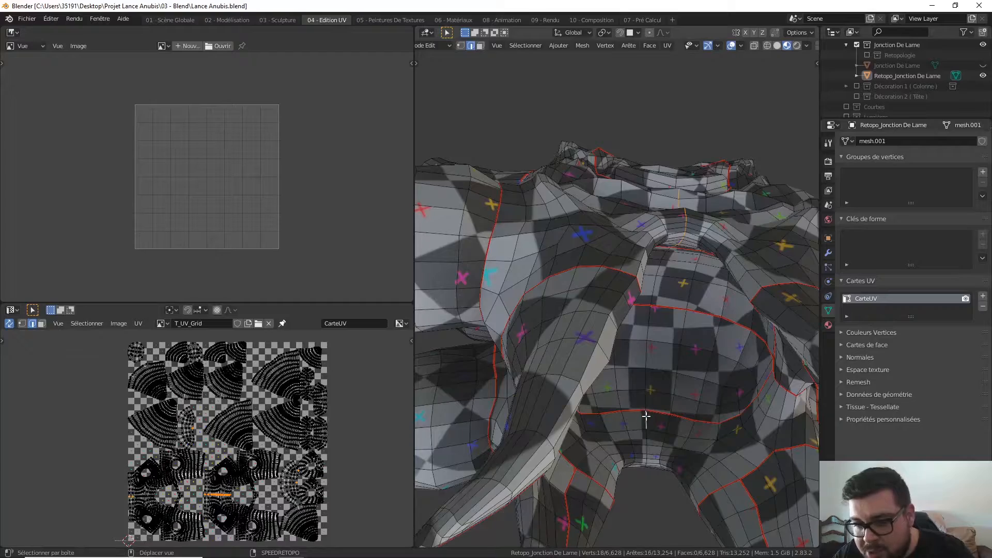
pyautogui.moveTo(646, 417); pyautogui.dragTo(663, 278, button='middle')
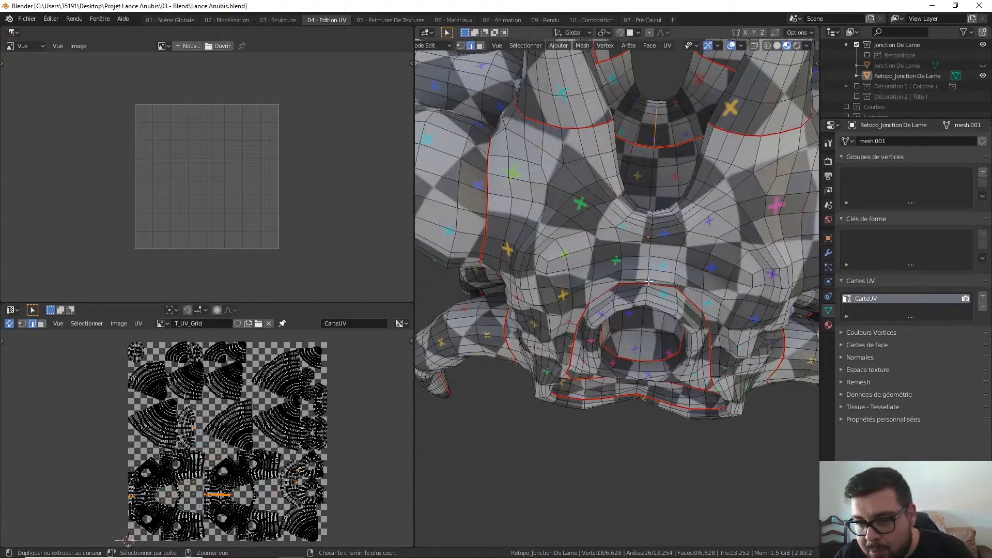
pyautogui.keyDown('ctrl'); pyautogui.rightClick(648, 282); pyautogui.keyUp('ctrl')
pyautogui.scroll(6, 646, 283)
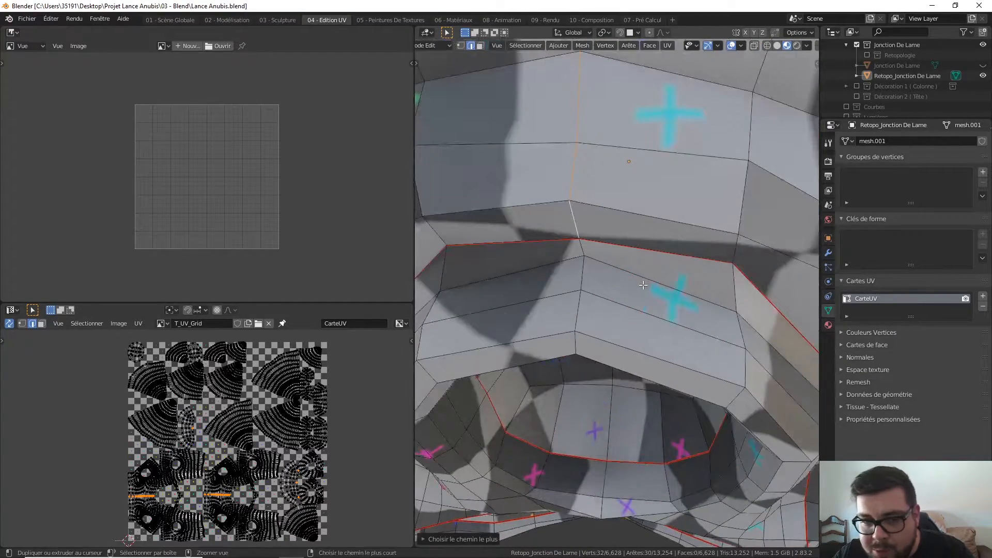
pyautogui.hotkey('ctrl', 'e')
pyautogui.click(644, 286)
# Unwrap the whole mesh with the upper centre seams, and deselect it
pyautogui.scroll(-6, 645, 284)
pyautogui.press('a')
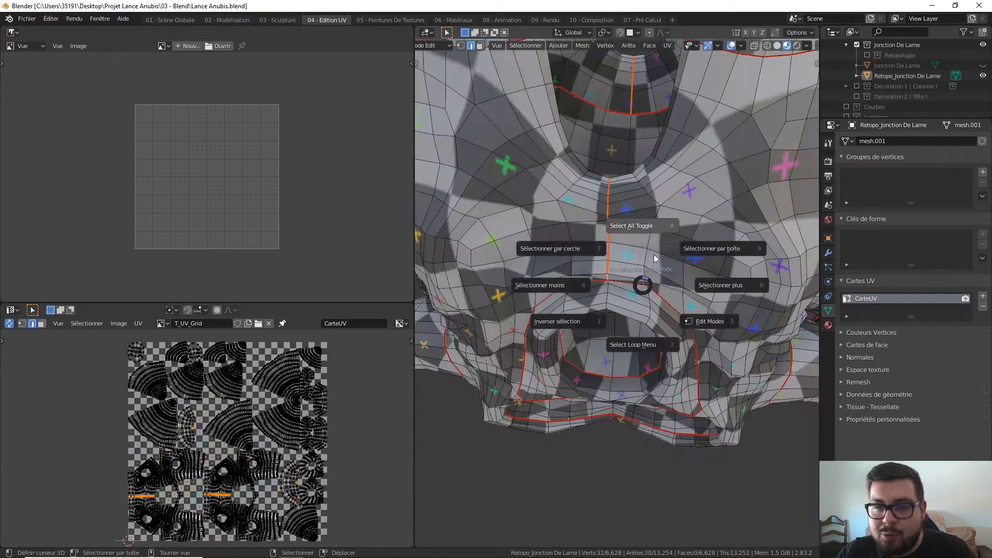
pyautogui.click(656, 223)
pyautogui.press('a')
pyautogui.click(641, 171)
pyautogui.press('u')
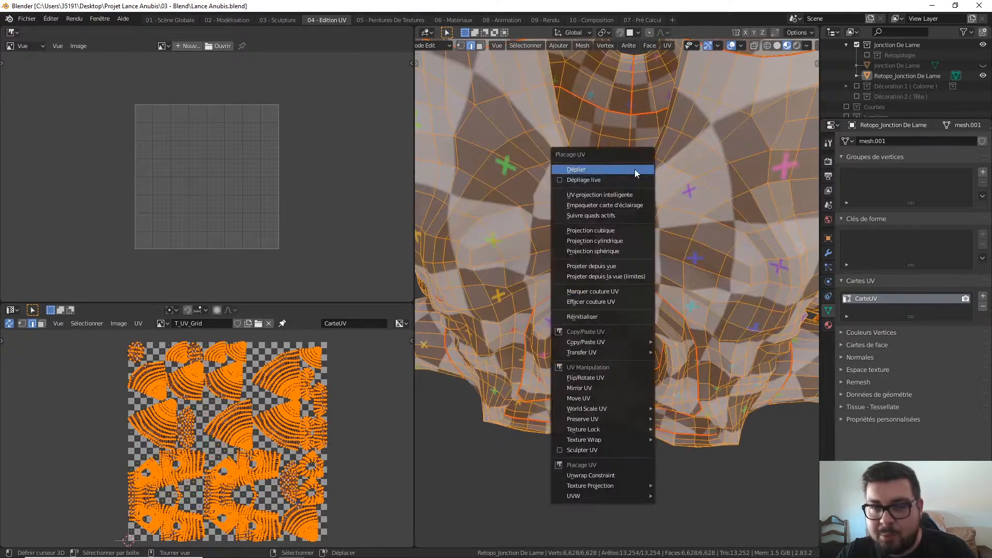
pyautogui.click(634, 169)
pyautogui.scroll(-6, 648, 219)
pyautogui.press('a')
pyautogui.click(653, 200)
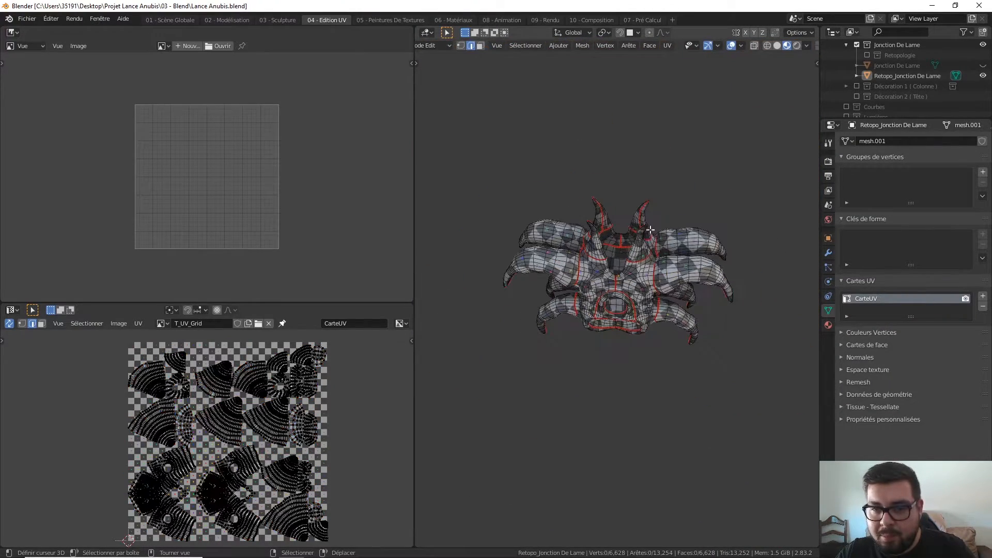
# Examine the UV grid pattern and the seams on the whole mesh from the front and from below
pyautogui.moveTo(652, 200); pyautogui.dragTo(645, 208, button='middle')
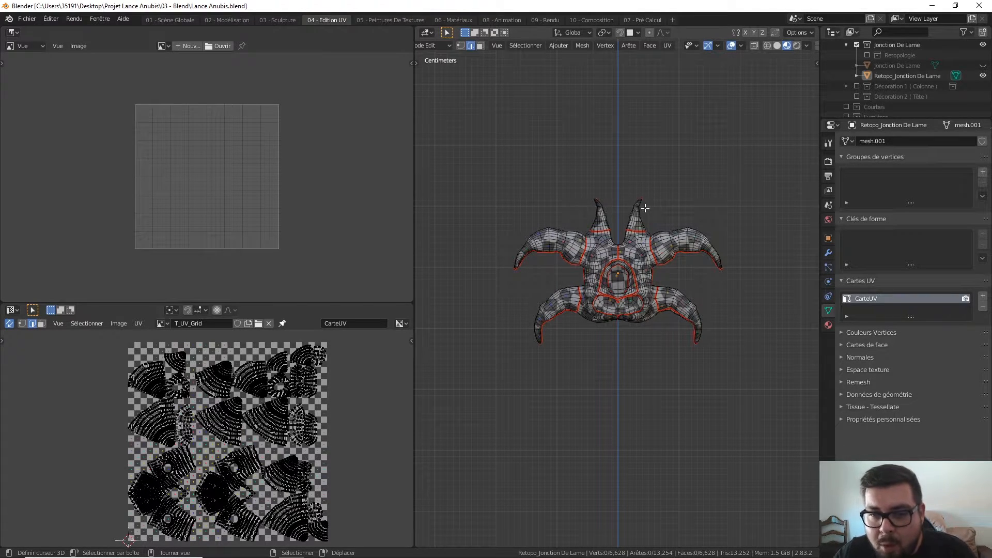
pyautogui.keyDown('shift'); pyautogui.moveTo(659, 259); pyautogui.dragTo(631, 255, button='middle'); pyautogui.keyUp('shift')
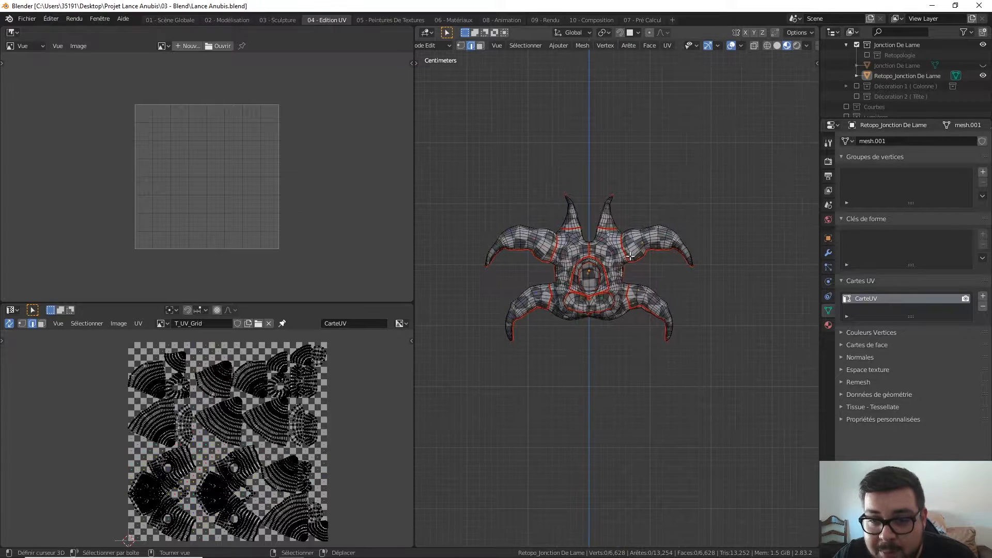
pyautogui.scroll(4, 630, 256)
pyautogui.keyDown('shift'); pyautogui.moveTo(620, 127); pyautogui.dragTo(651, 163, button='middle'); pyautogui.keyUp('shift')
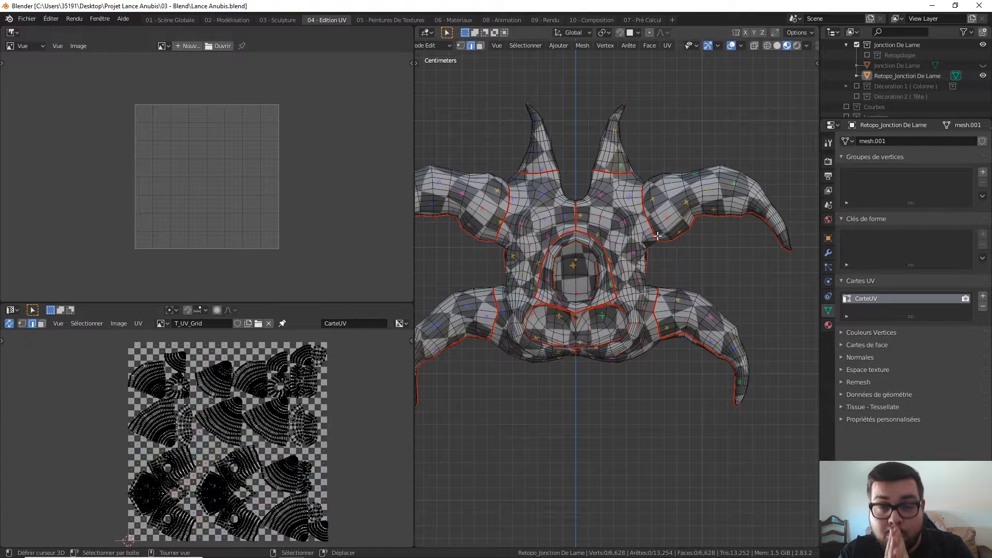
pyautogui.moveTo(609, 258); pyautogui.dragTo(544, 272, button='middle')
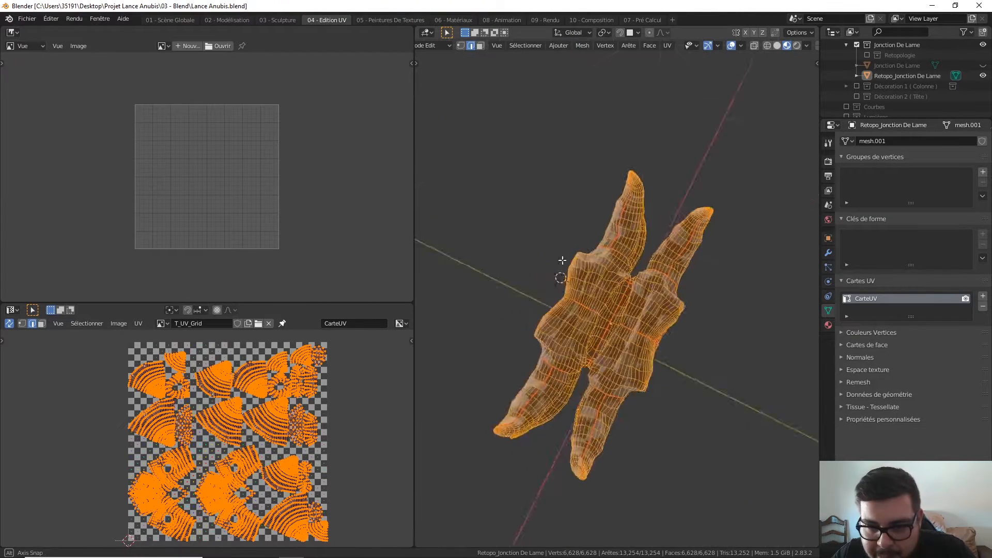
pyautogui.press('b')
pyautogui.rightClick(549, 209)
pyautogui.press('a')
pyautogui.click(547, 170)
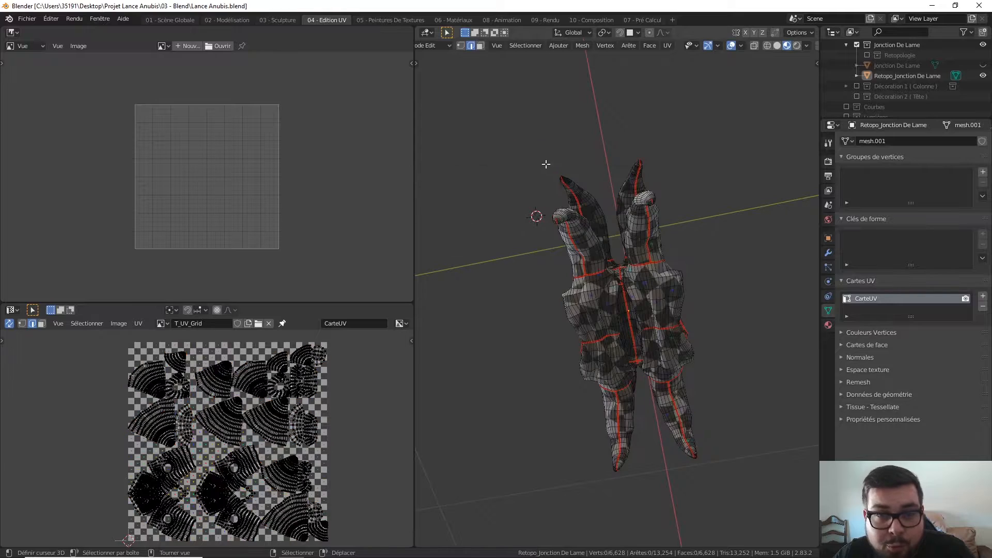
pyautogui.moveTo(547, 164); pyautogui.dragTo(581, 245, button='middle')
pyautogui.press('KP_1')
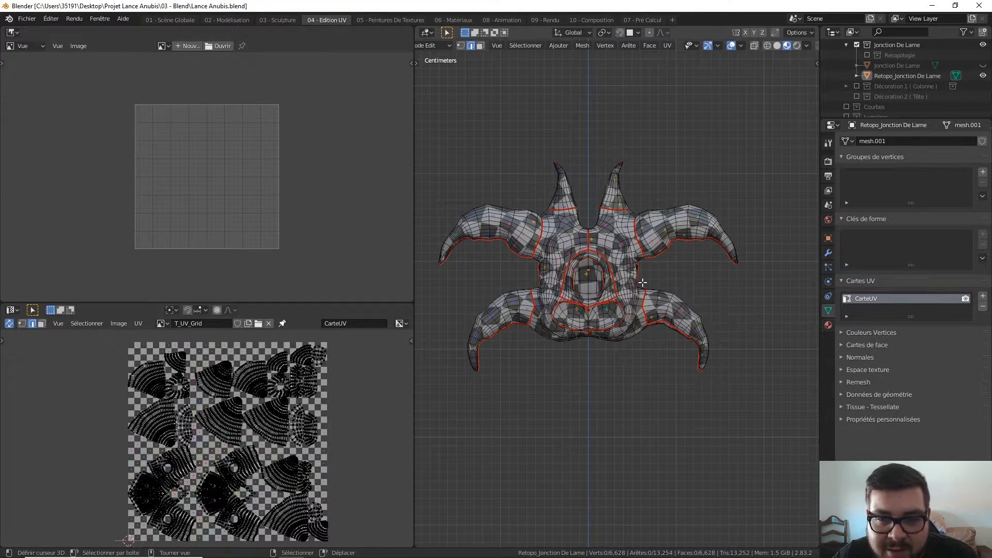
# Switch to face selection and select the linked faces of three large claws and two horns to locate their islands in the UV layout
pyautogui.click(44, 323)
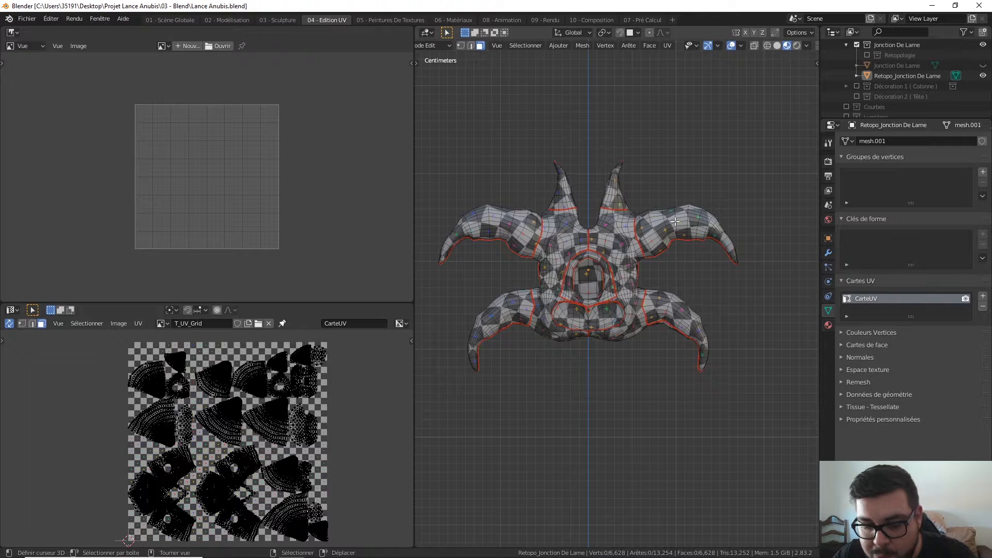
pyautogui.press('l')
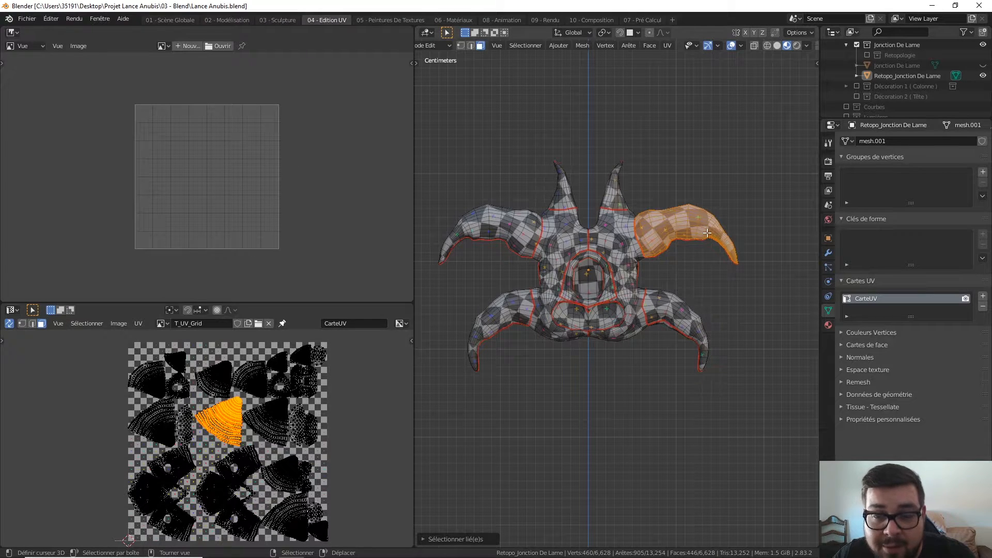
pyautogui.moveTo(702, 235); pyautogui.dragTo(642, 183, button='middle')
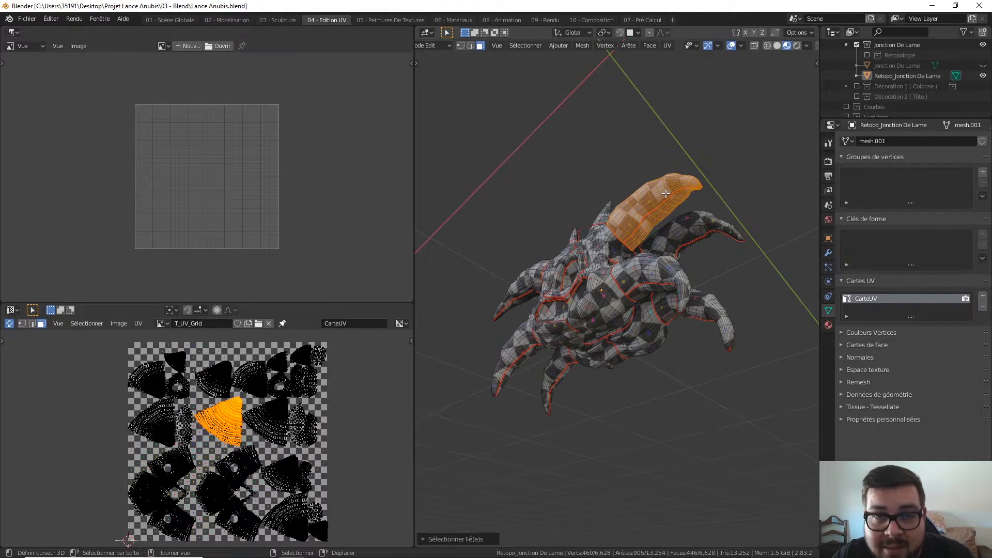
pyautogui.moveTo(670, 195); pyautogui.dragTo(654, 212, button='middle')
pyautogui.press('l')
pyautogui.press('l')
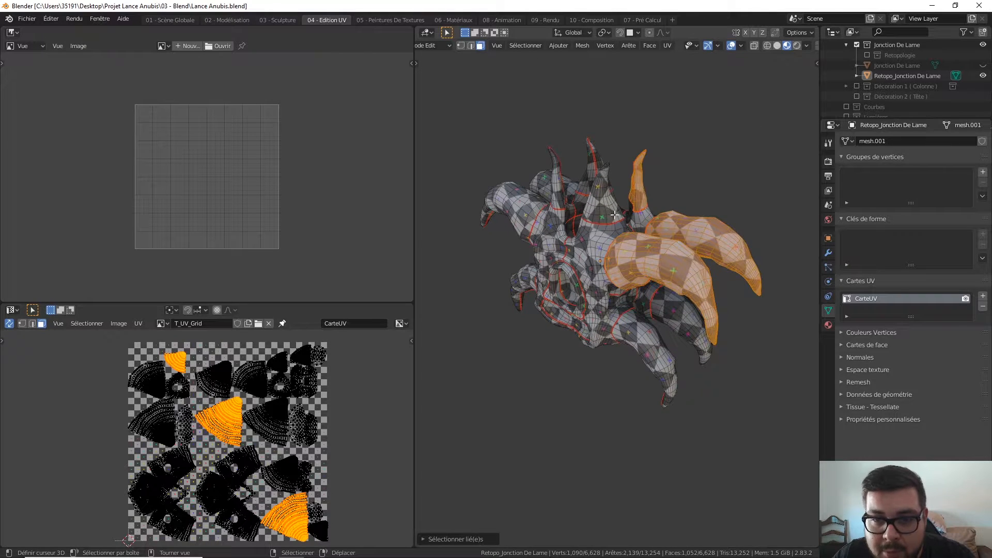
pyautogui.press('l')
pyautogui.press('l')
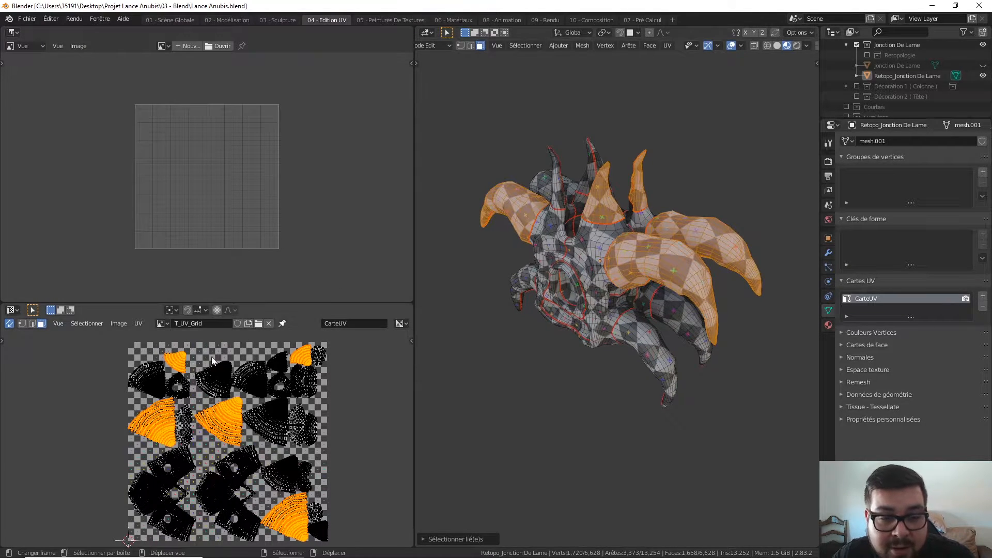
# Clear the selection and pick individual claw, horn and small cavity islands in the UV layout to identify their parts on the mesh
pyautogui.hotkey('alt', 'a')
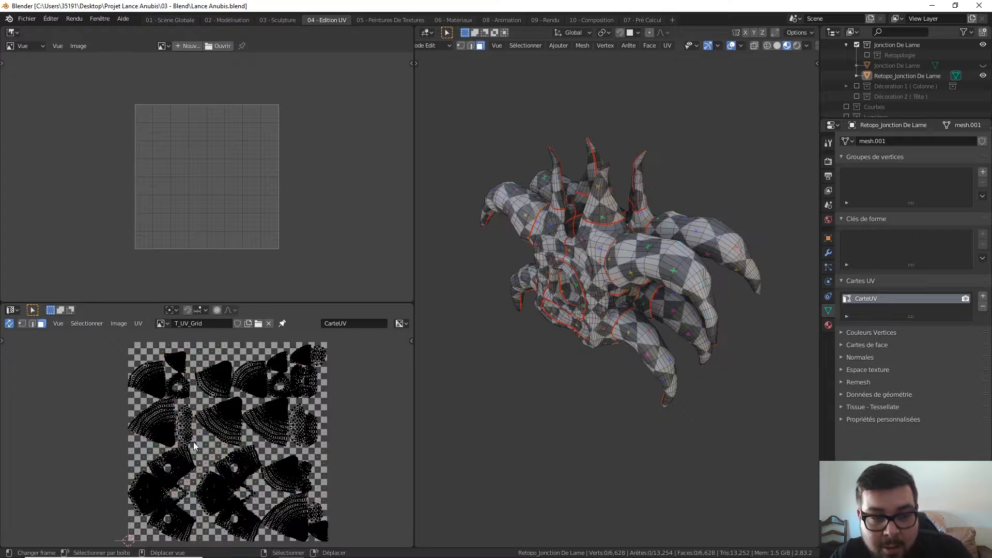
pyautogui.press('l')
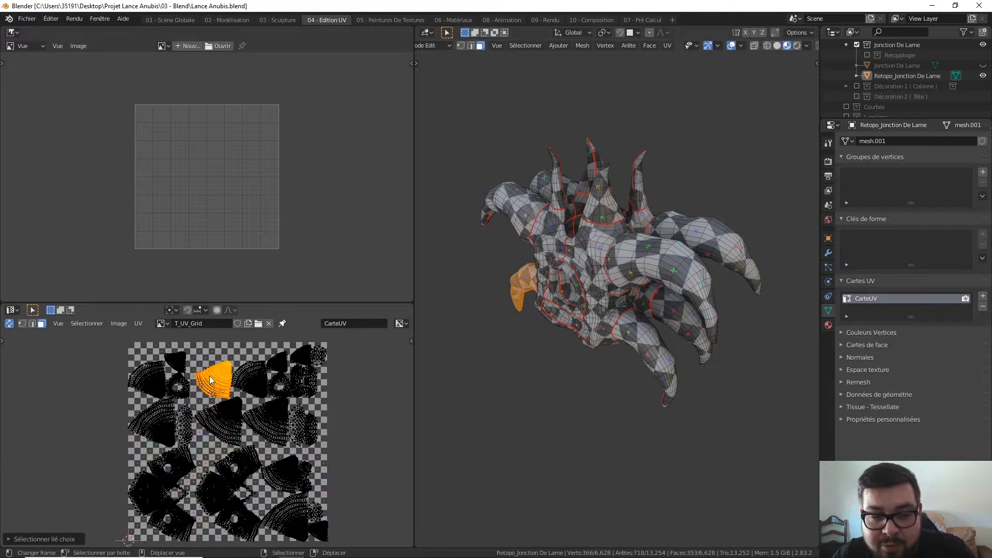
pyautogui.press('l')
pyautogui.hotkey('alt', 'a')
pyautogui.press('l')
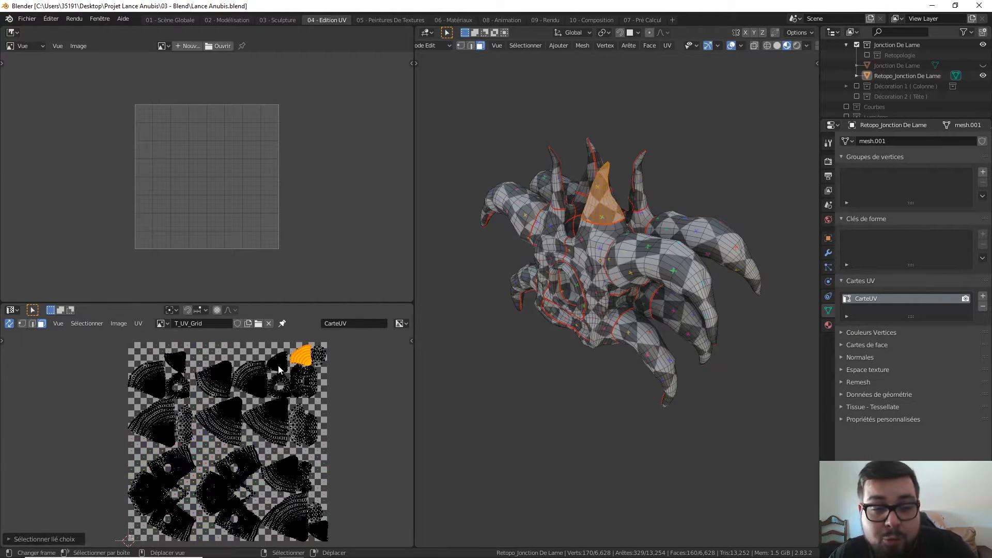
pyautogui.press('l')
pyautogui.press('l')
pyautogui.press('l')
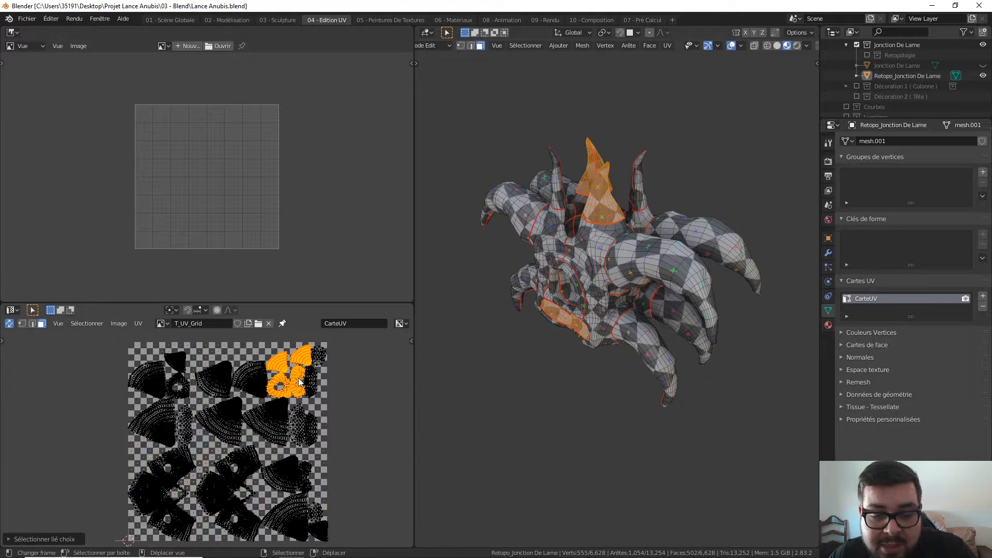
# Select only the large front body island in the UV layout to locate it on the mesh, and deselect it
pyautogui.hotkey('alt', 'a')
pyautogui.press('l')
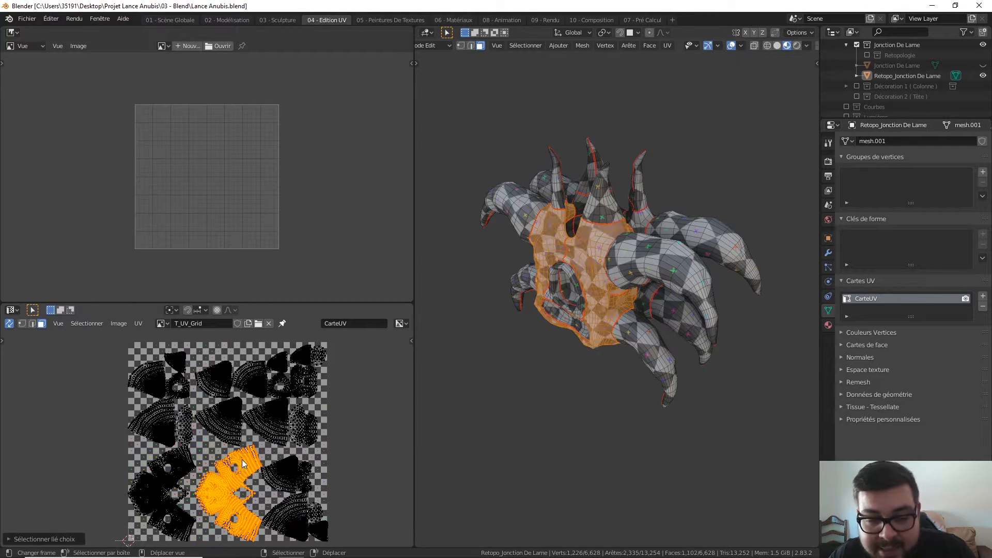
pyautogui.hotkey('alt', 'a')
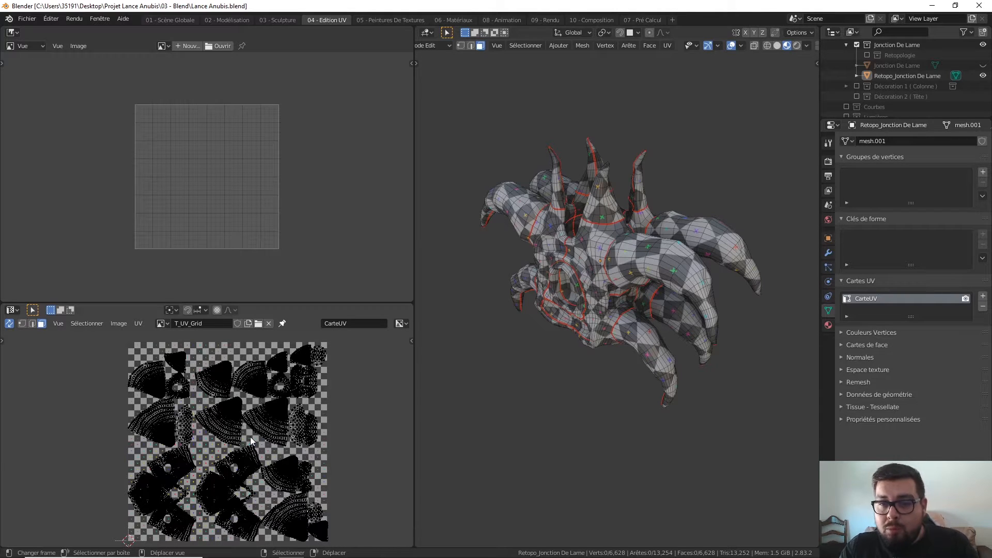
pyautogui.scroll(4, 250, 440)
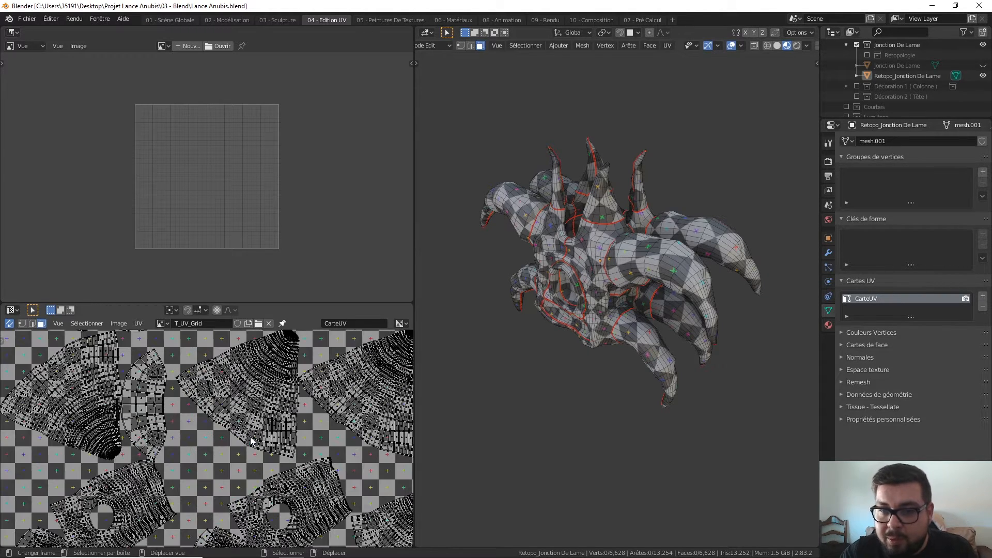
pyautogui.scroll(-5, 250, 438)
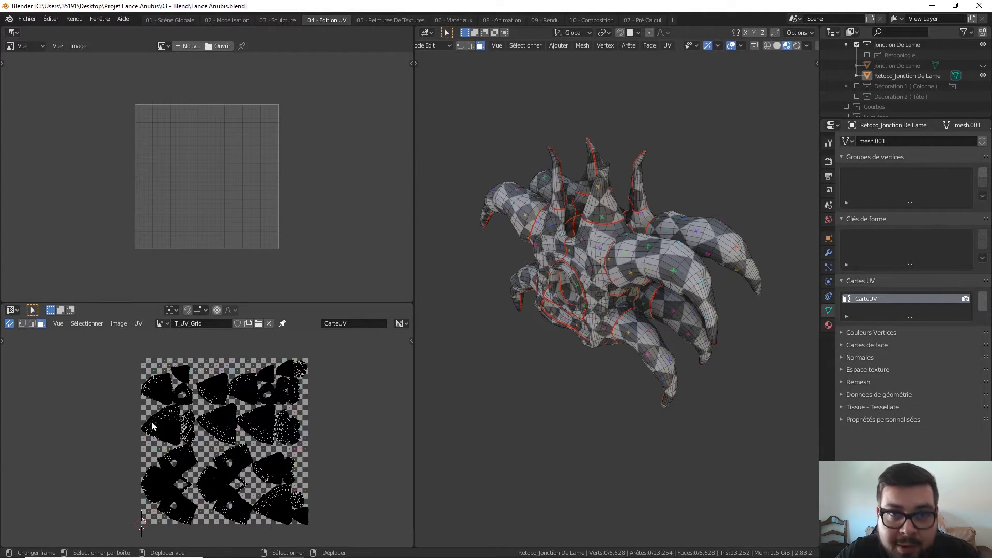
# Select the linked faces of both halves of the round top cavity to locate their islands in the UV layout
pyautogui.press('KP_1')
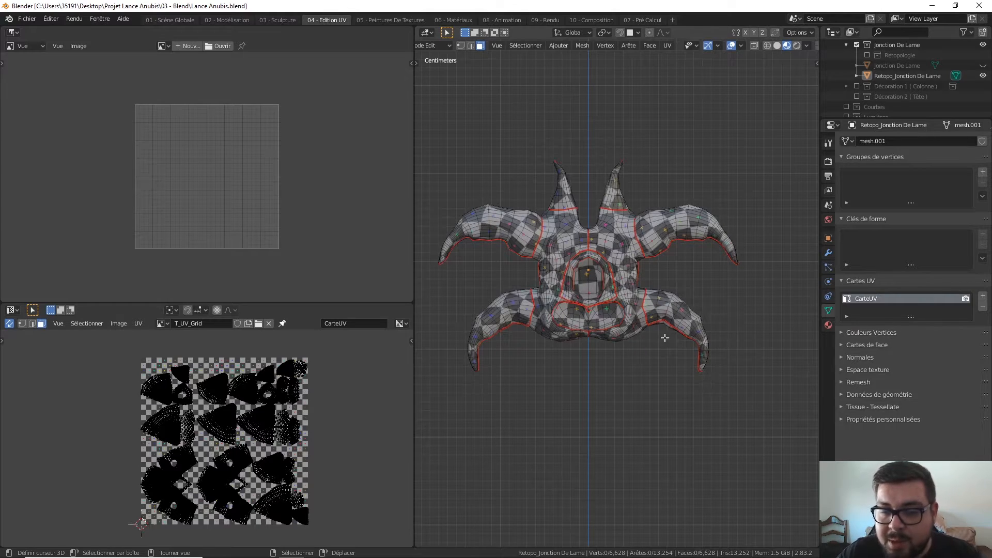
pyautogui.scroll(3, 596, 349)
pyautogui.press('a')
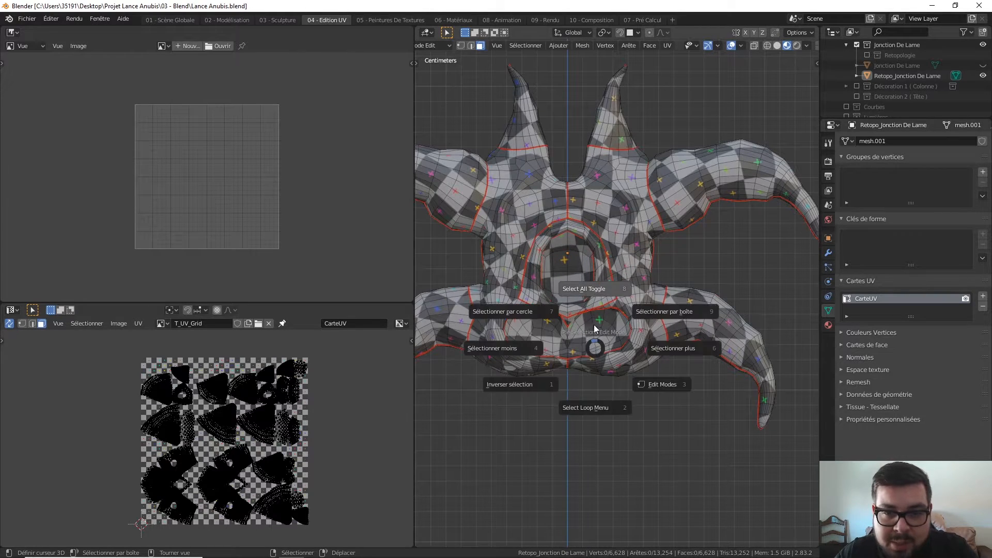
pyautogui.click(595, 292)
pyautogui.moveTo(594, 293); pyautogui.dragTo(581, 354, button='middle')
pyautogui.press('a')
pyautogui.click(581, 307)
pyautogui.moveTo(575, 278); pyautogui.dragTo(549, 295, button='middle')
pyautogui.press('l')
pyautogui.press('l')
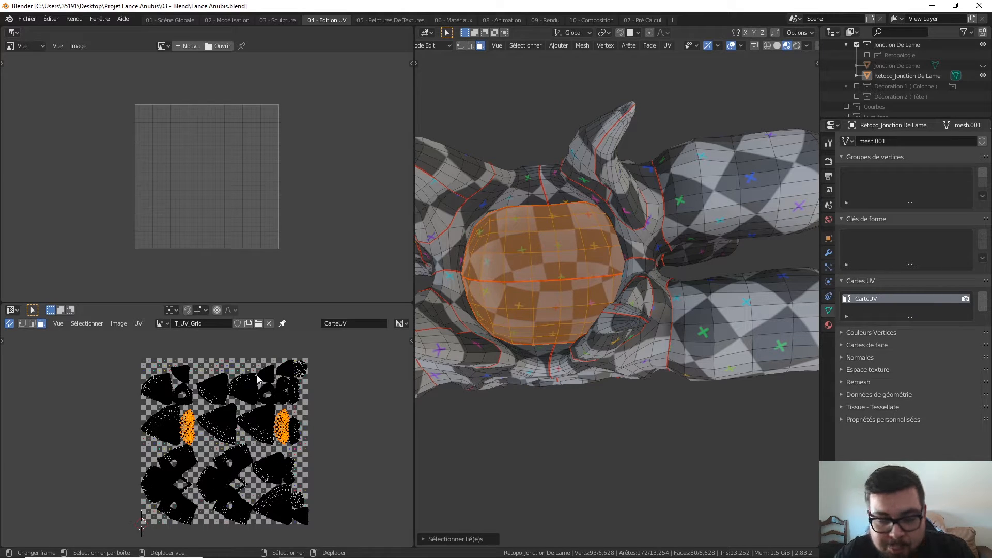
# Deselect the round cavity and show the whole mesh from the front in orthographic projection
pyautogui.press('a')
pyautogui.click(594, 137)
pyautogui.press('KP_1')
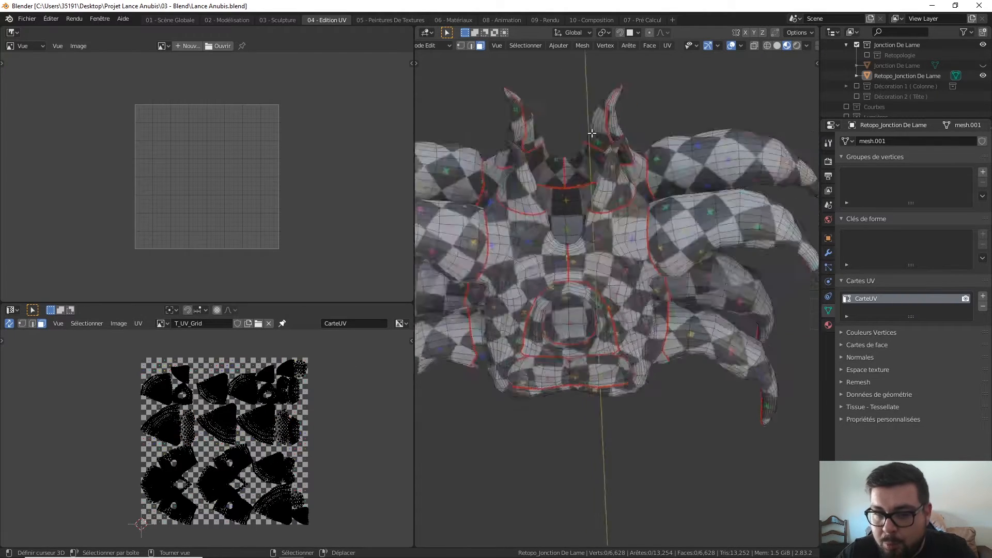
pyautogui.scroll(-5, 593, 140)
pyautogui.press('KP_5')
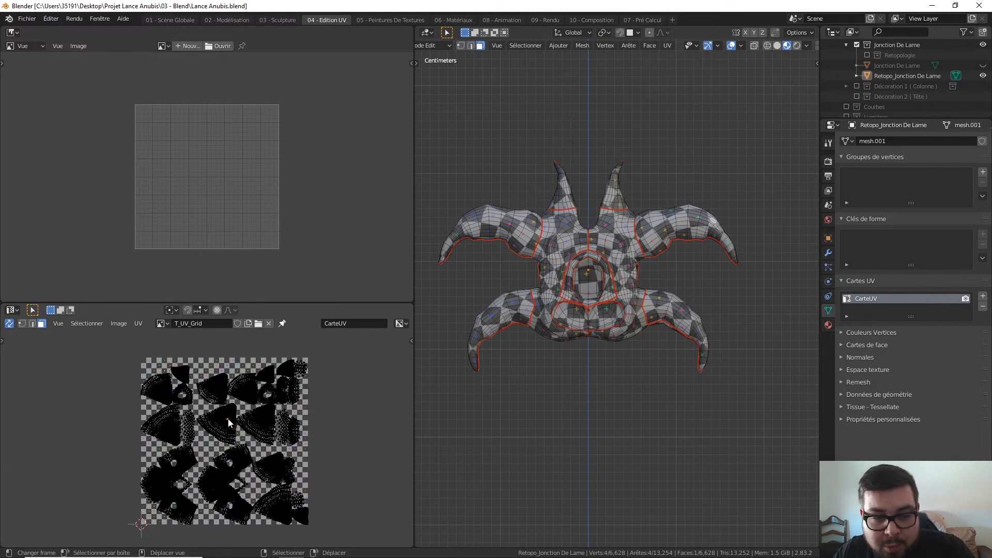
# Select the upper front claw's island in the UV layout and try scaling it up to about 4.54 times
pyautogui.press('l')
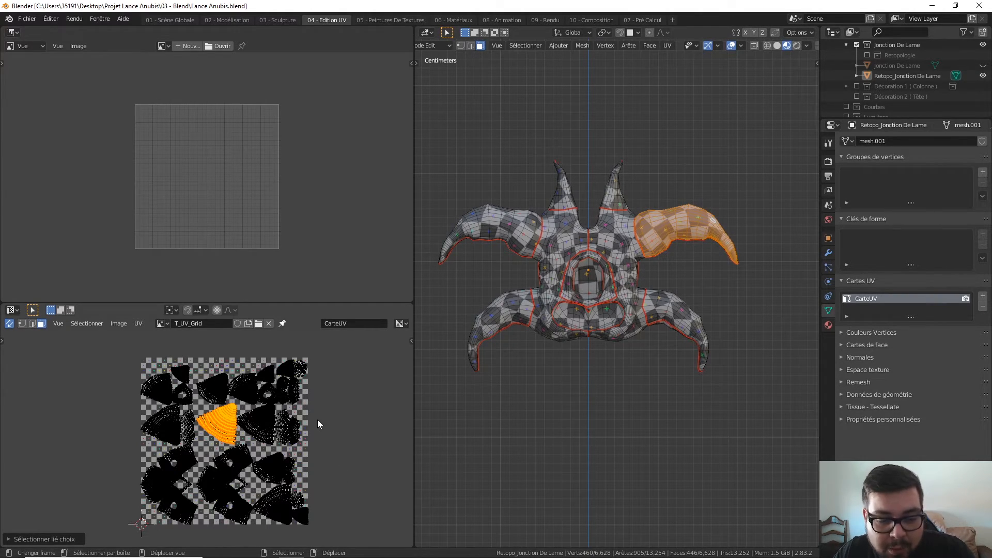
pyautogui.press('s')
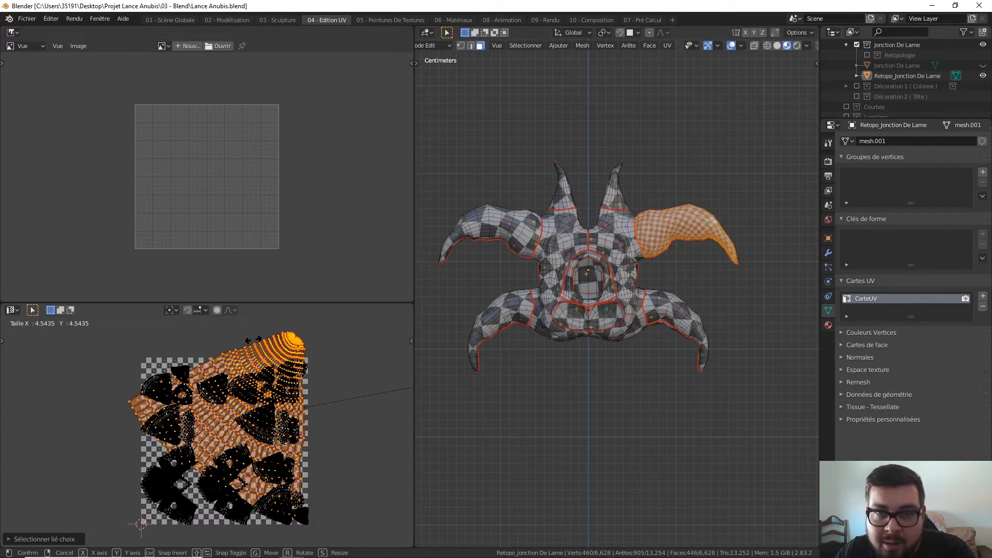
pyautogui.press('Escape')
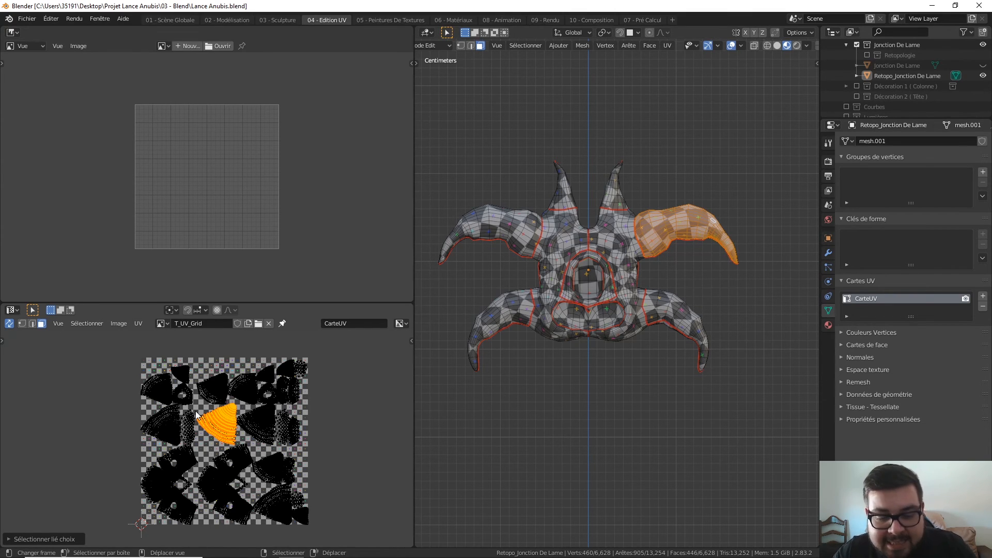
pyautogui.scroll(-1, 196, 415)
pyautogui.moveTo(235, 448); pyautogui.dragTo(232, 414, button='middle')
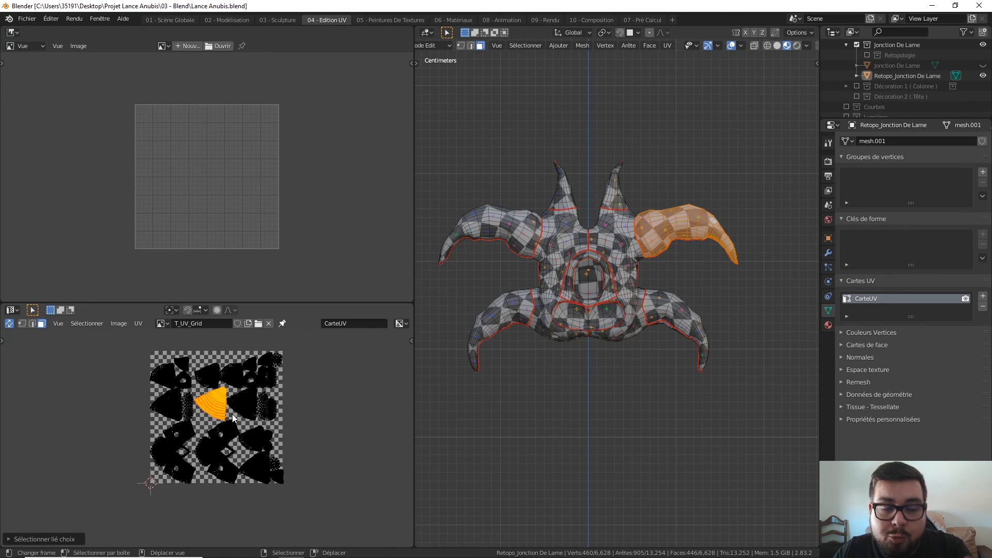